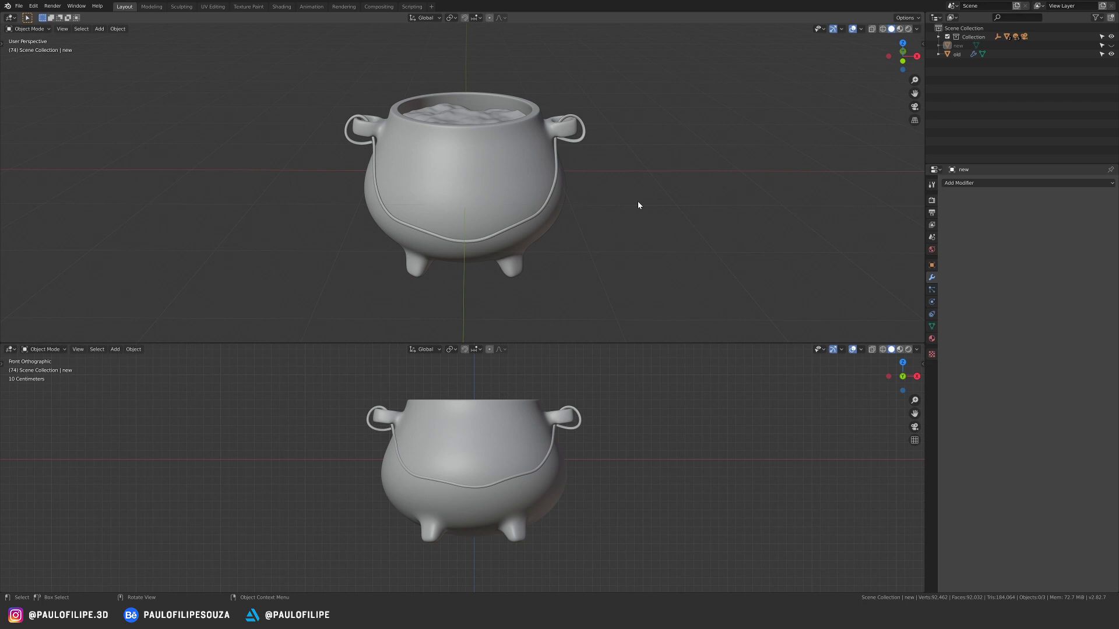
Rotate the old wire handle slightly in the perspective view, then deselect it.
left_click(557, 183)
middle_click_drag(556, 183, 627, 191)
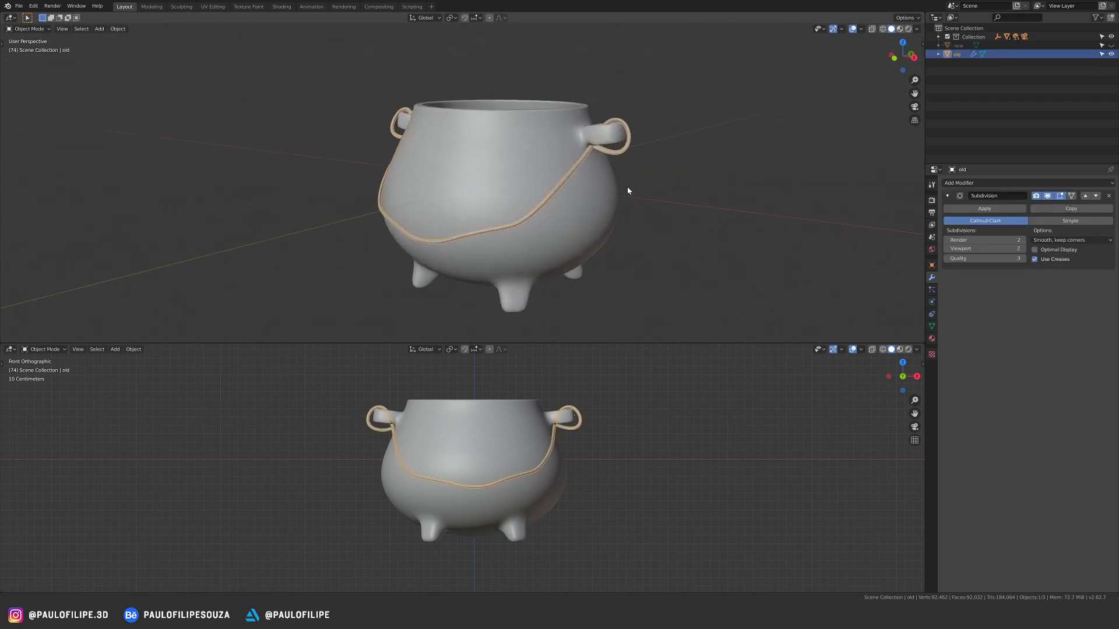
scroll(586, 213, "up", 5)
key("r")
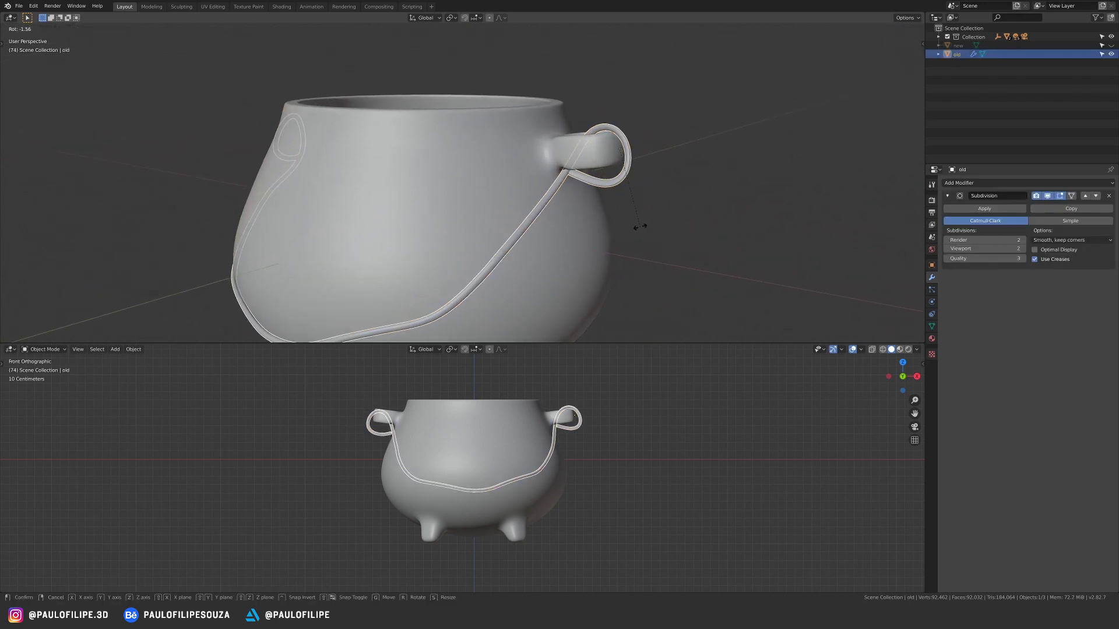
left_click(636, 225)
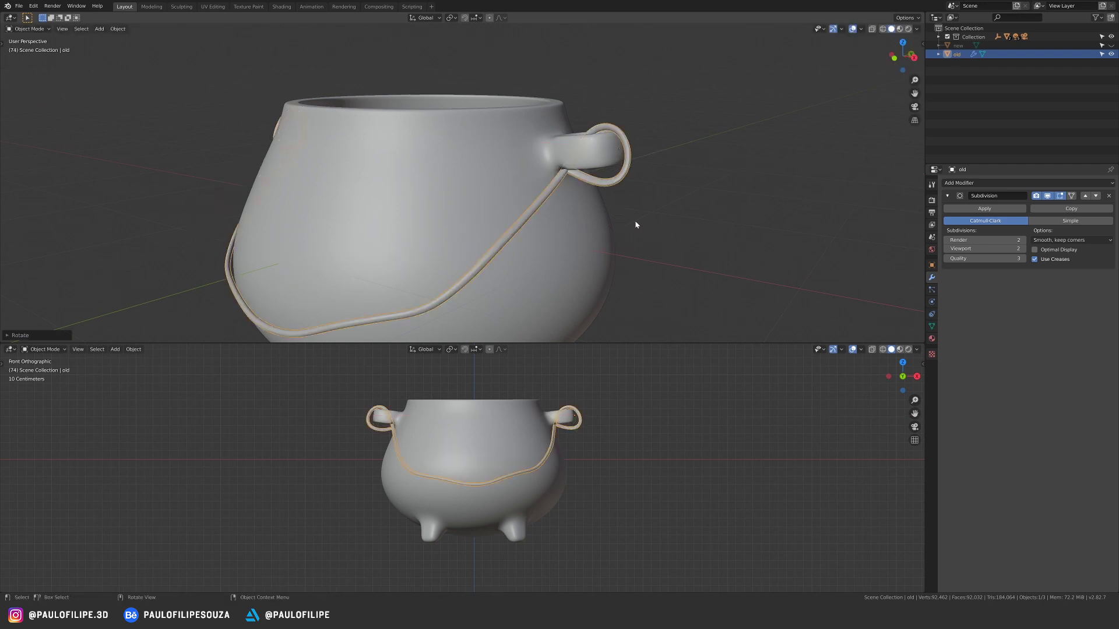
key("alt+a")
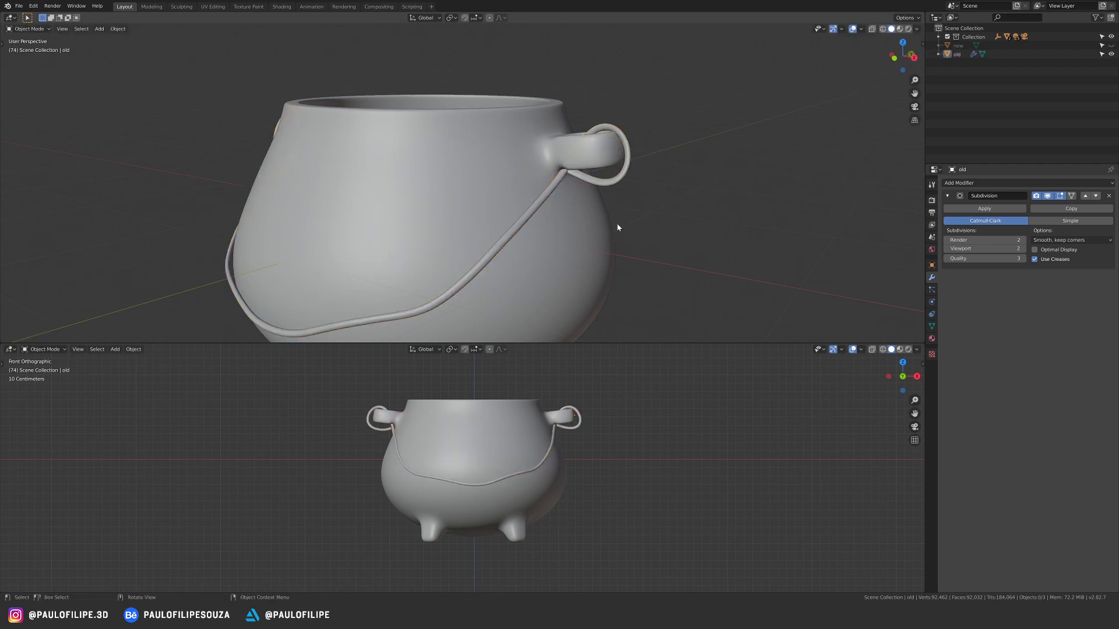
Hide the object named old and show the object named new.
scroll(603, 204, "down", 3)
middle_click_drag(603, 205, 546, 232)
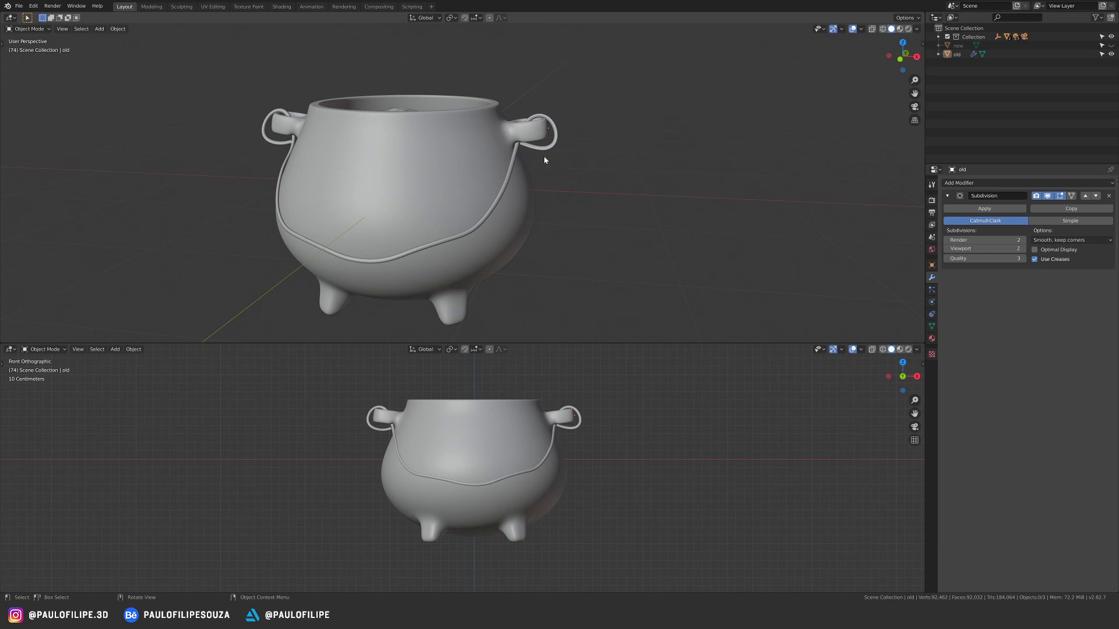
middle_click_drag(580, 159, 488, 194)
left_click(488, 194)
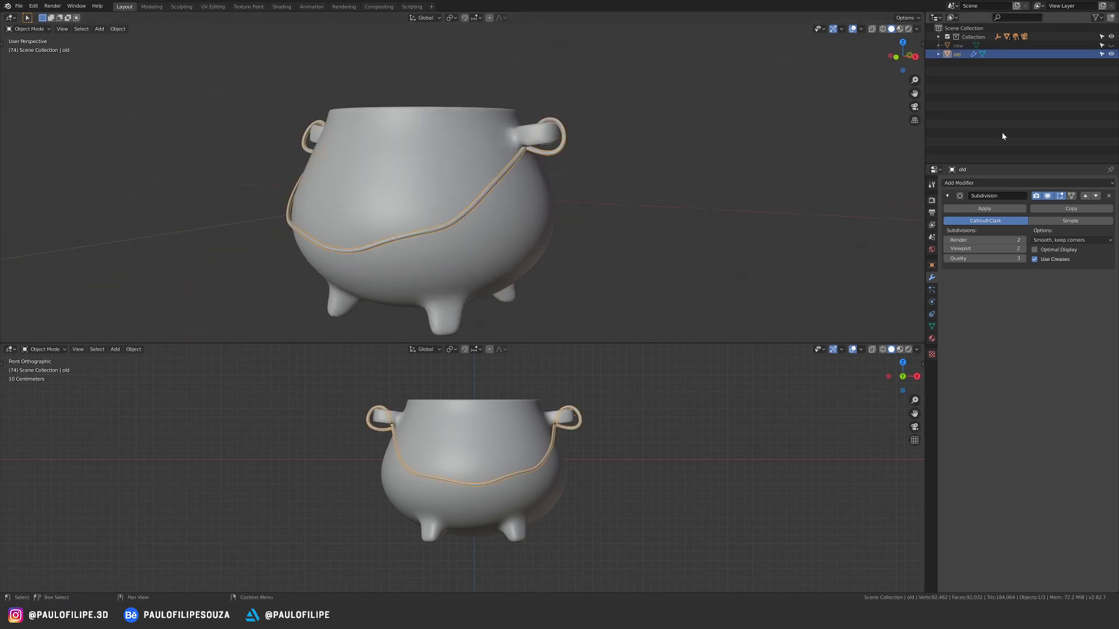
left_click(1102, 66)
left_click(1111, 54)
left_click(1111, 45)
Try rotating the new handle about the X axis and moving it.
middle_click_drag(589, 209, 562, 210)
left_click(528, 195)
key("r")
key("x")
left_click(579, 205)
key("g")
left_click(511, 191)
key("ctrl+z")
key("ctrl+z")
key("ctrl+z")
Hide the new handle so only the cauldron remains for modelling.
middle_click_drag(639, 180, 580, 185)
left_click(567, 154)
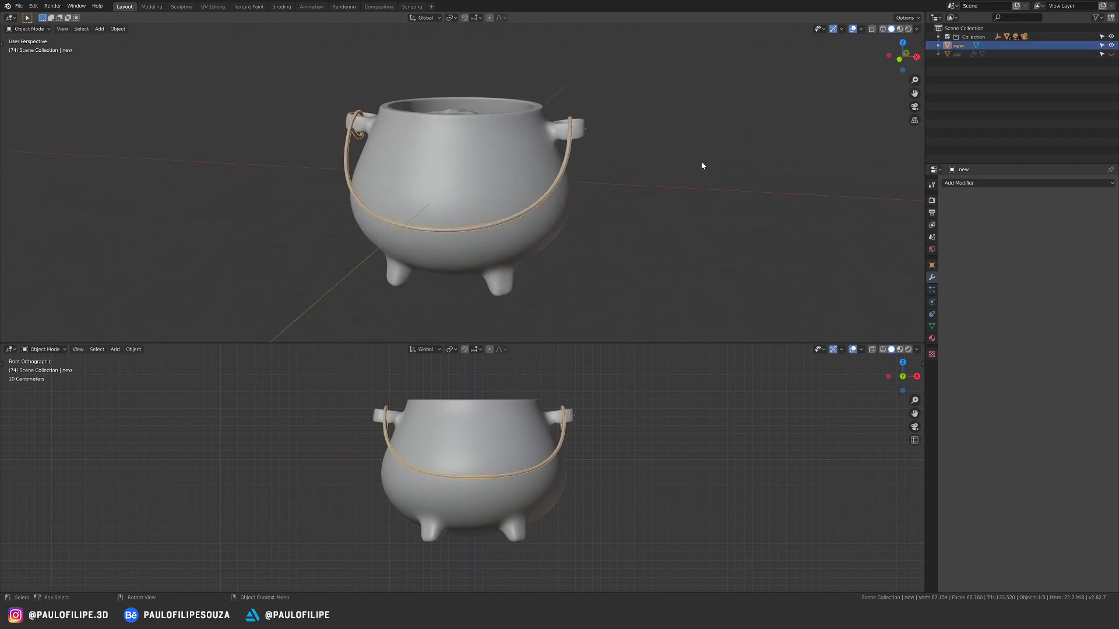
left_click(1111, 45)
middle_click_drag(592, 240, 601, 228)
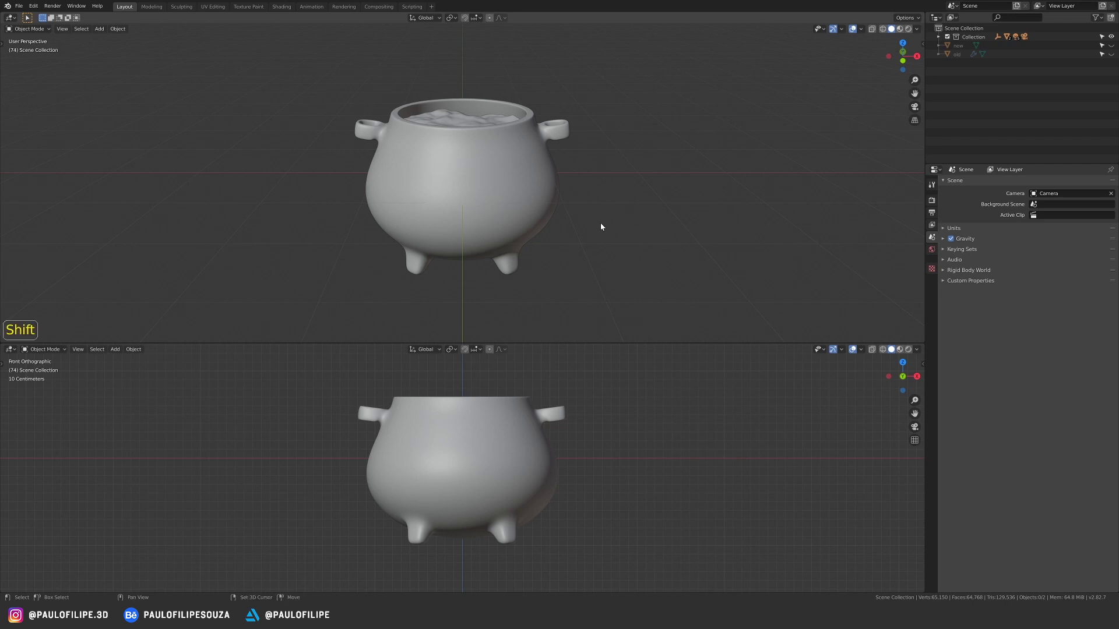
Add a Path curve and rotate all its points 90° about the Z axis in Edit Mode.
key("shift+a")
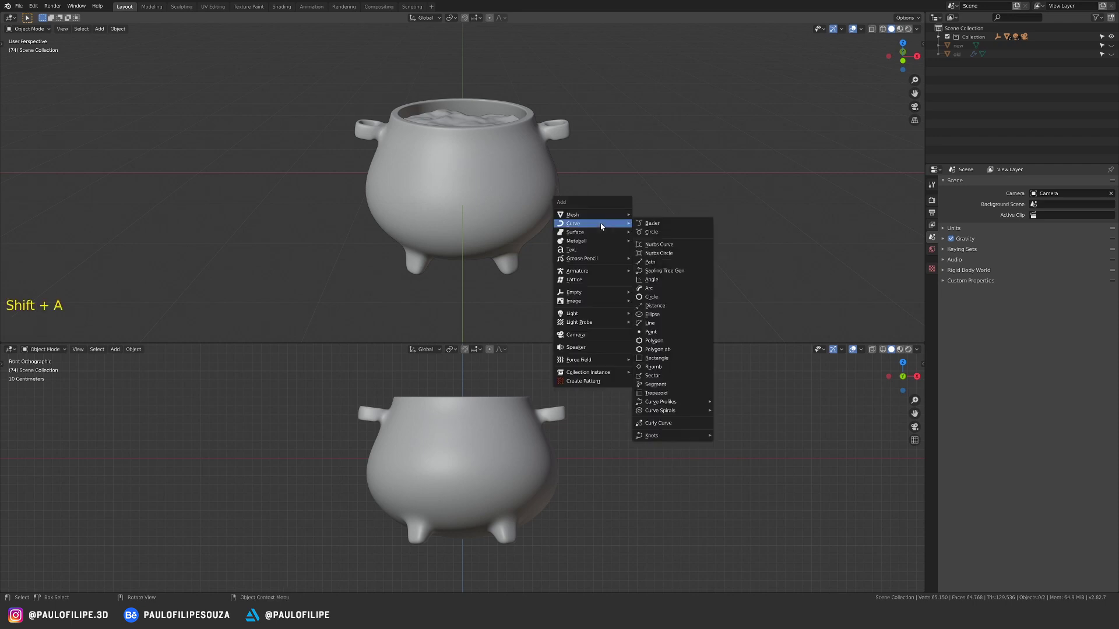
left_click(679, 263)
key("Tab")
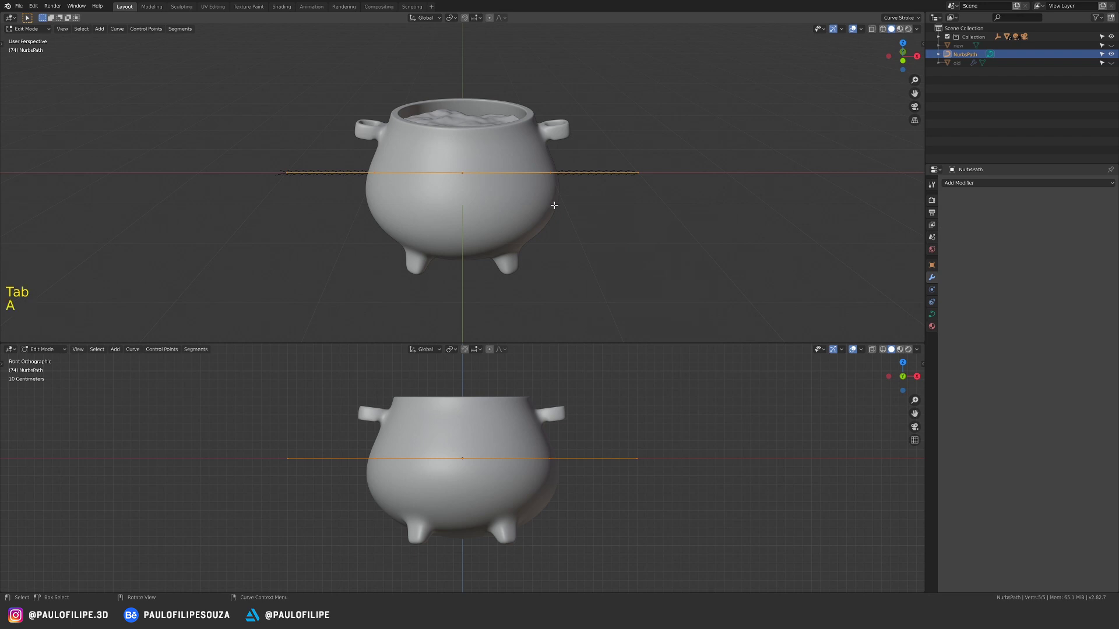
type("rz90")
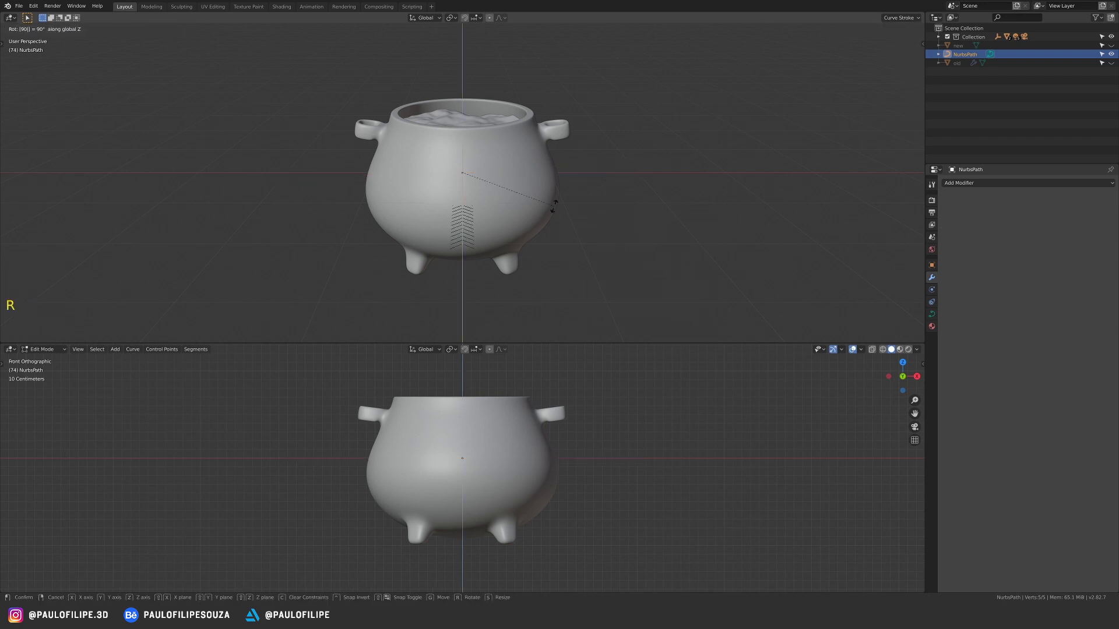
left_click(554, 205)
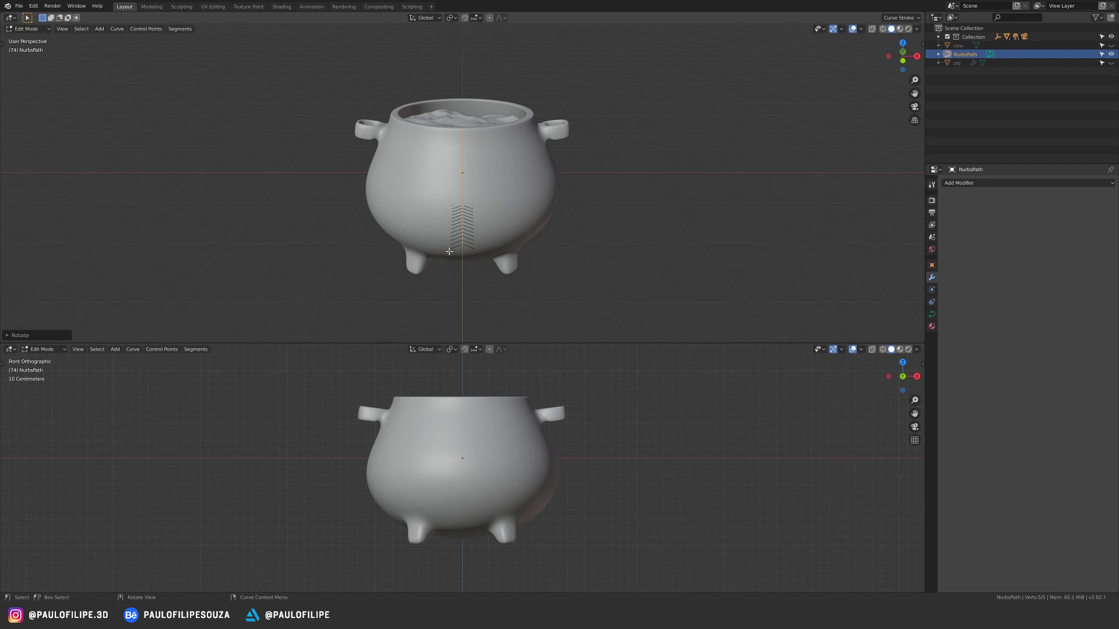
Move the path's points along the X axis until the curve sits just outside the cauldron's lug.
key("g")
key("x")
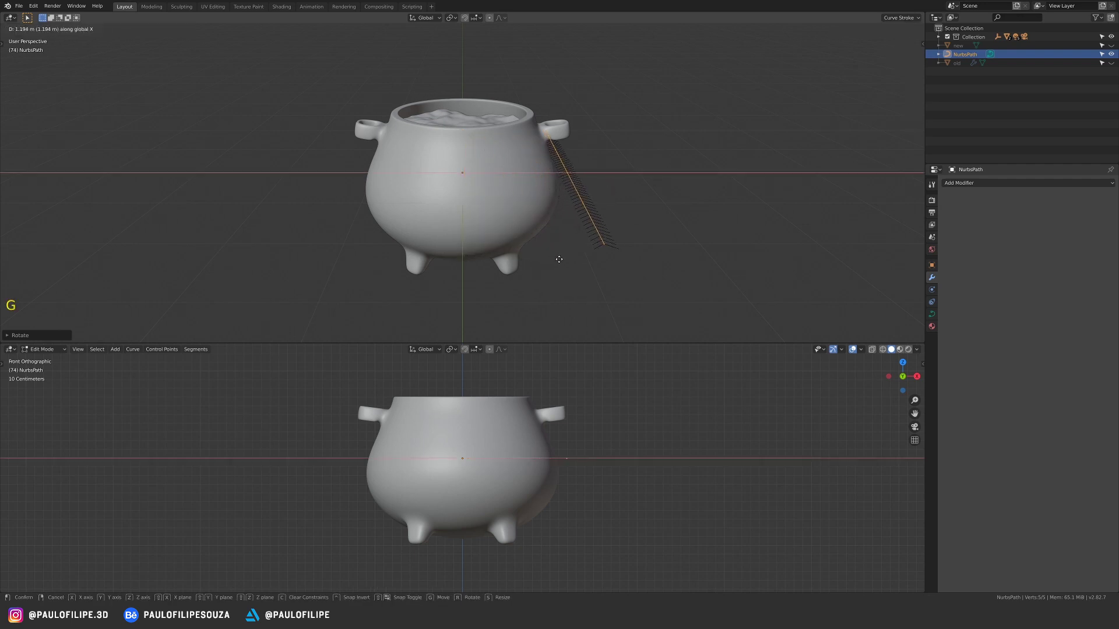
left_click(569, 257)
middle_click_drag(569, 257, 606, 228)
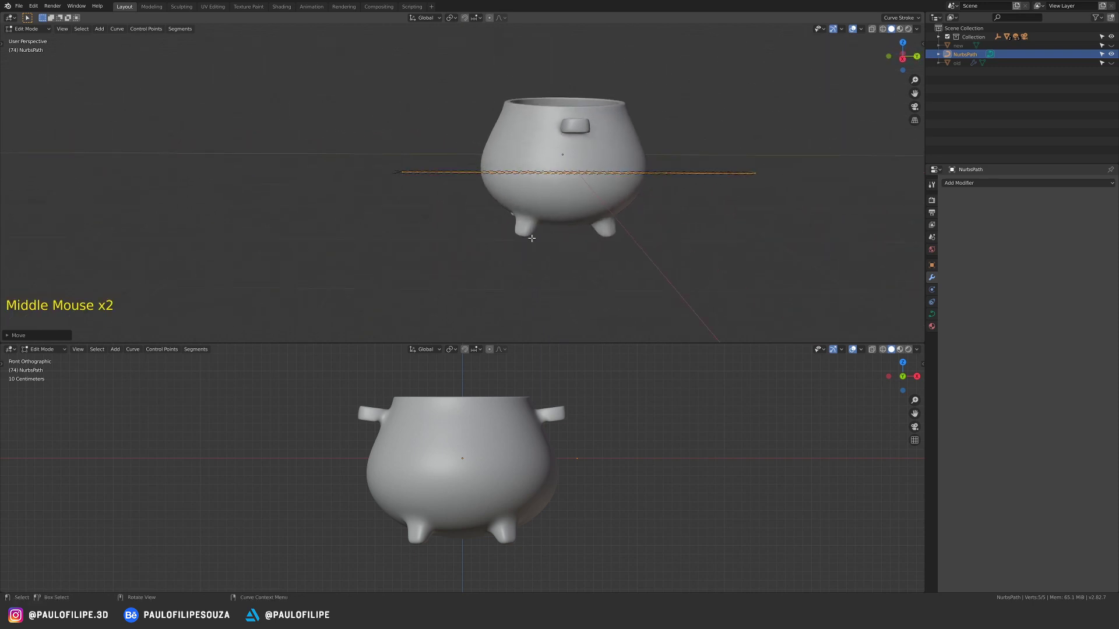
In the right orthographic view, move the path's control points from one end up towards the lug.
key("KP_3")
left_click_drag(743, 165, 759, 205)
key("g")
left_click(544, 129)
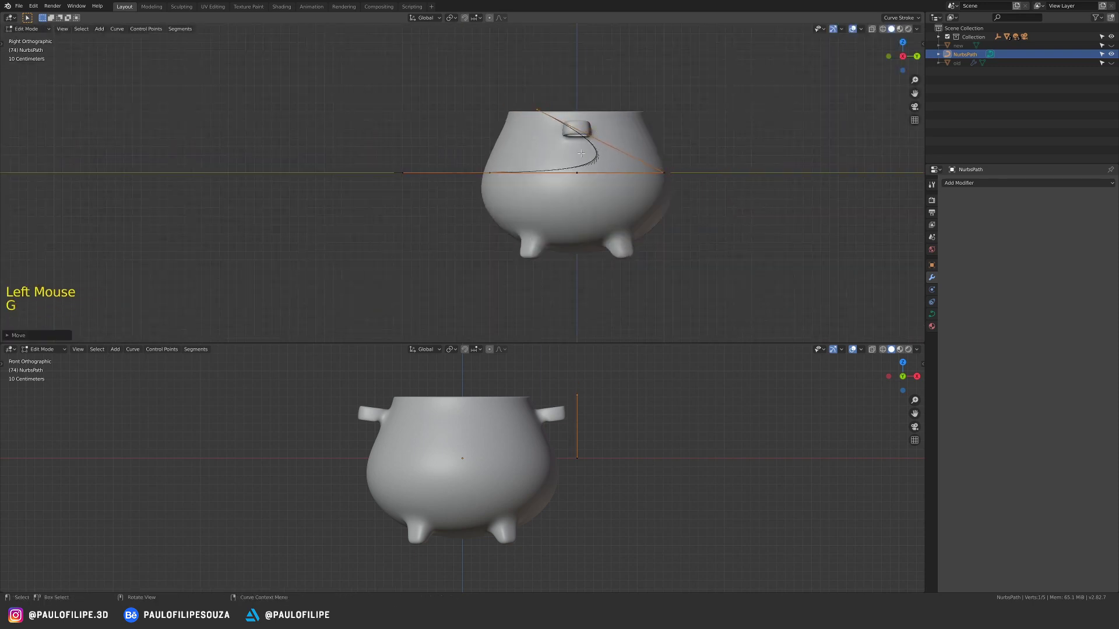
key("g")
left_click(533, 150)
key("g")
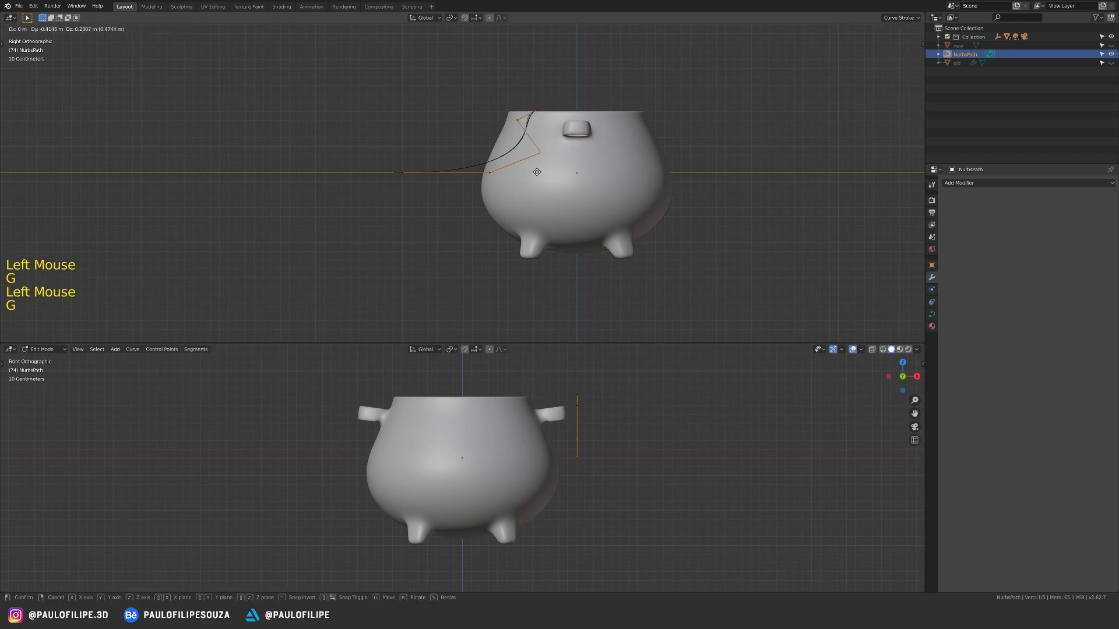
left_click(553, 93)
Gather the path's control points around the lug to form a small rough hook.
key("g")
left_click(569, 111)
key("g")
left_click(572, 110)
key("g")
left_click(569, 120)
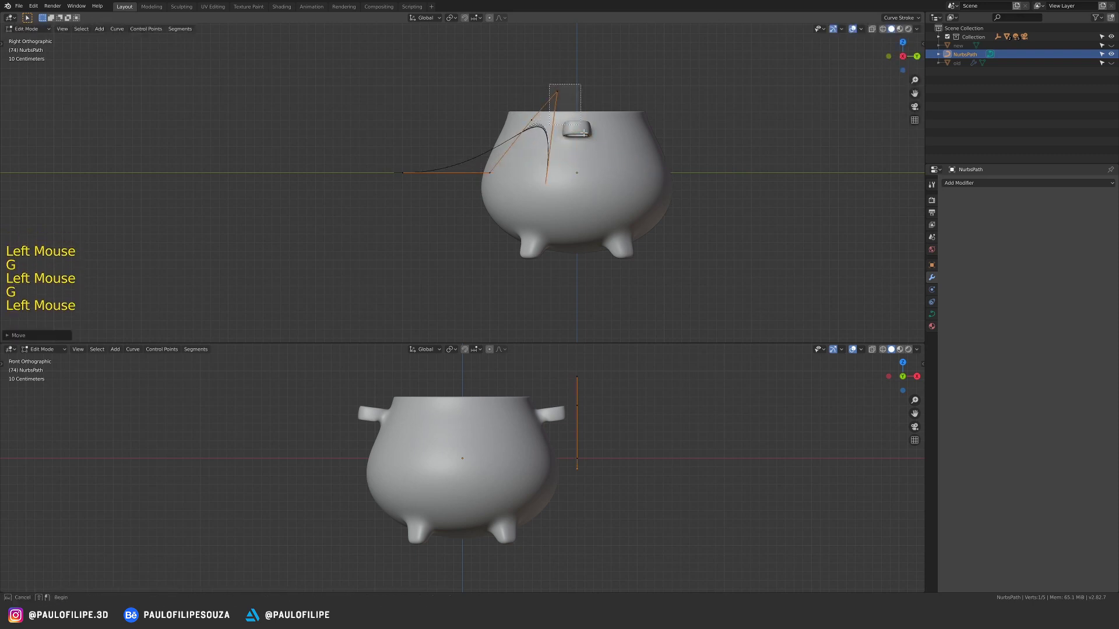
key("g")
left_click(577, 119)
key("g")
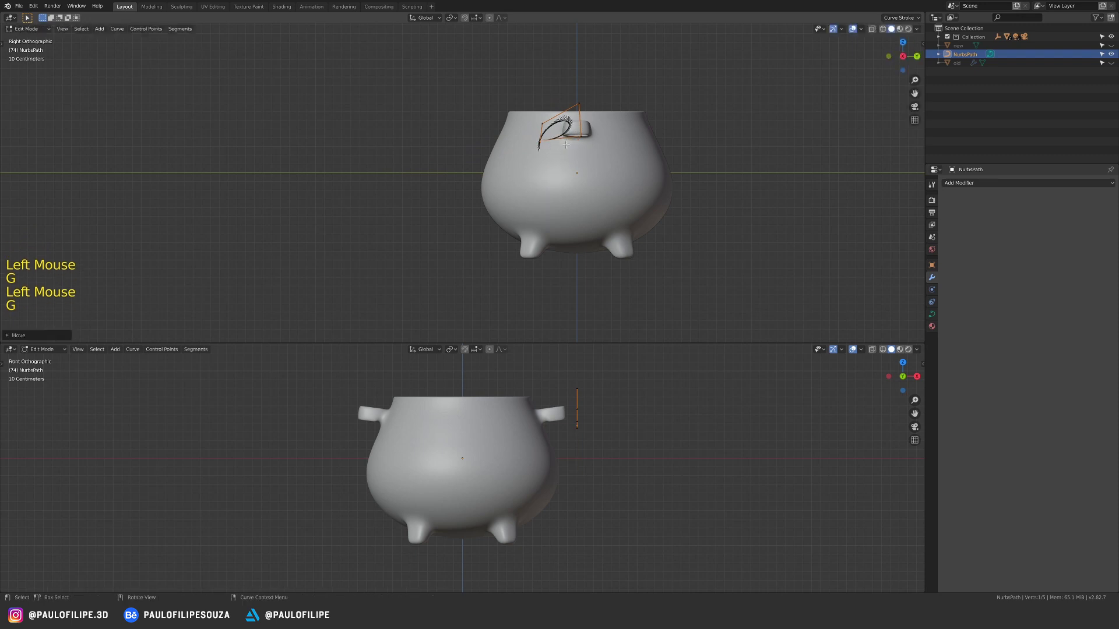
Refine the hook's control points so the curve loops around the lug and its long end slopes down the cauldron's side.
middle_click_drag(583, 175, 641, 204, "ctrl")
key("KP_3")
middle_click_drag(641, 204, 670, 244, "ctrl")
middle_click_drag(670, 245, 547, 256, "shift")
left_click(548, 257)
key("g")
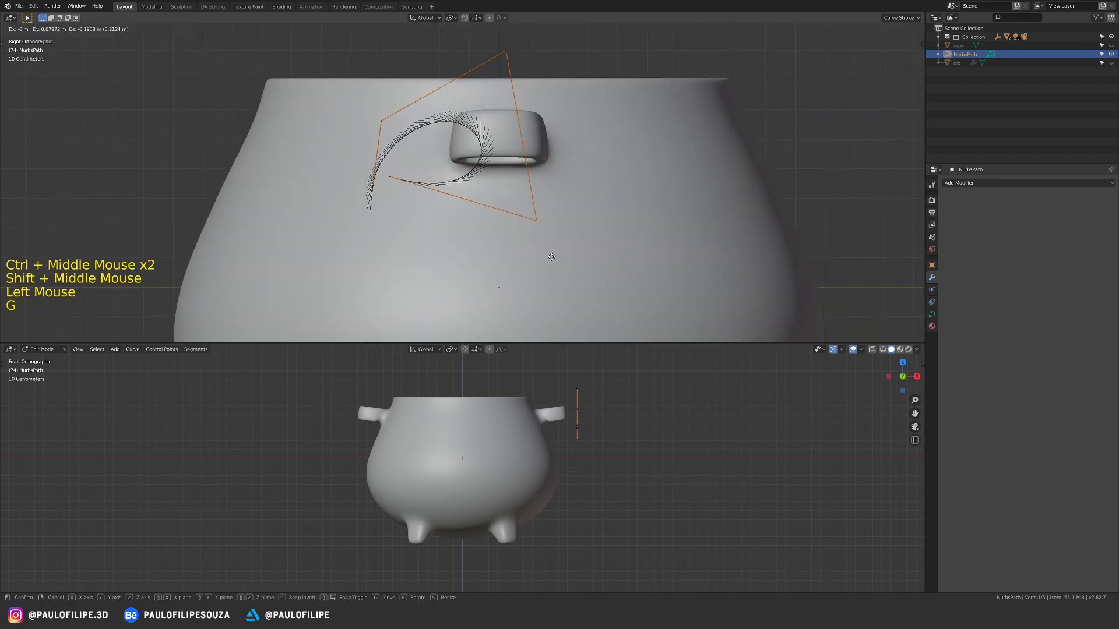
left_click(542, 232)
key("g")
left_click(449, 162)
middle_click_drag(449, 161, 446, 145, "ctrl")
left_click(431, 224)
middle_click_drag(446, 145, 431, 245, "shift")
key("g")
left_click(431, 228)
key("g")
middle_click_drag(432, 245, 515, 184, "shift")
left_click(515, 184)
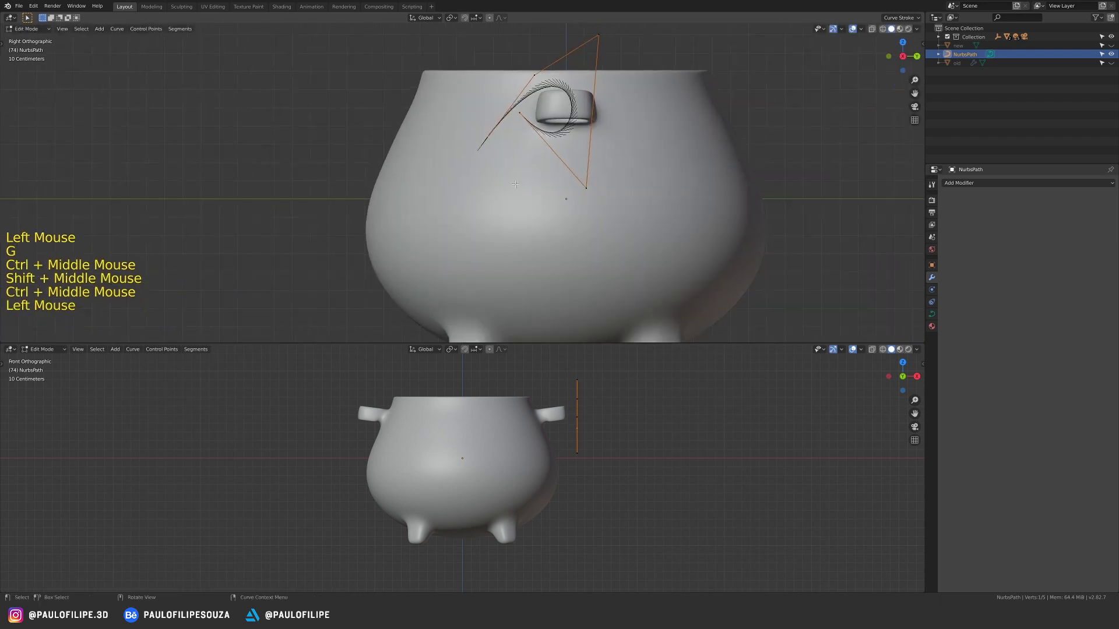
Extrude two more control points from the curve's lower end, diagonally down past the cauldron's front.
key("e")
left_click(438, 273)
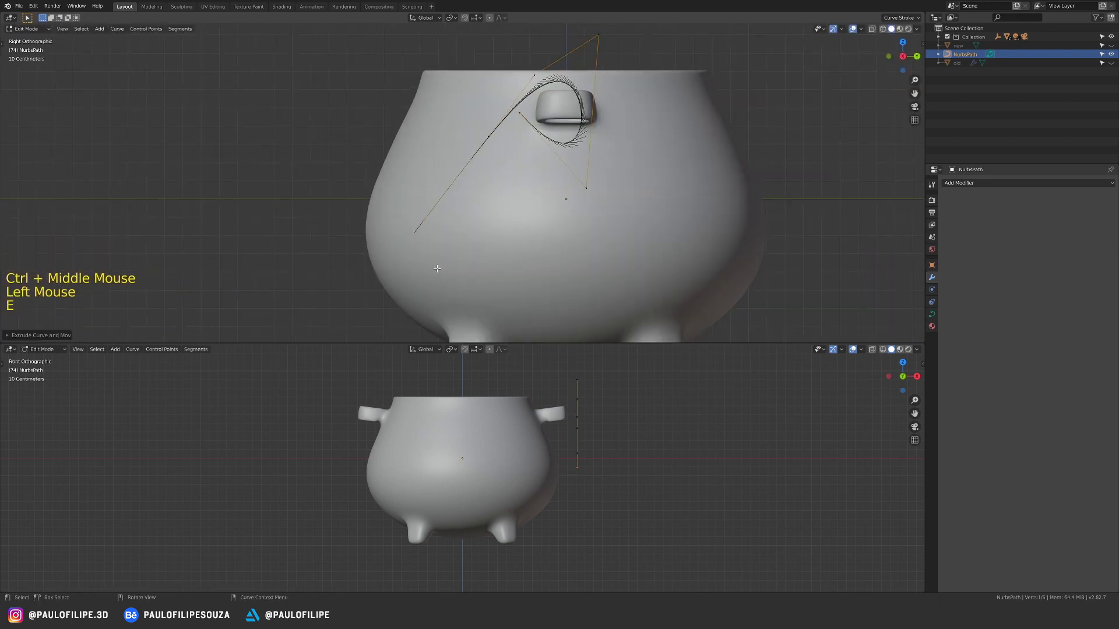
key("e")
left_click(341, 325)
Move the whole curve along the X axis in the front view so it passes through the lug.
middle_click_drag(542, 402, 628, 450, "ctrl")
left_click(629, 449)
key("g")
key("g")
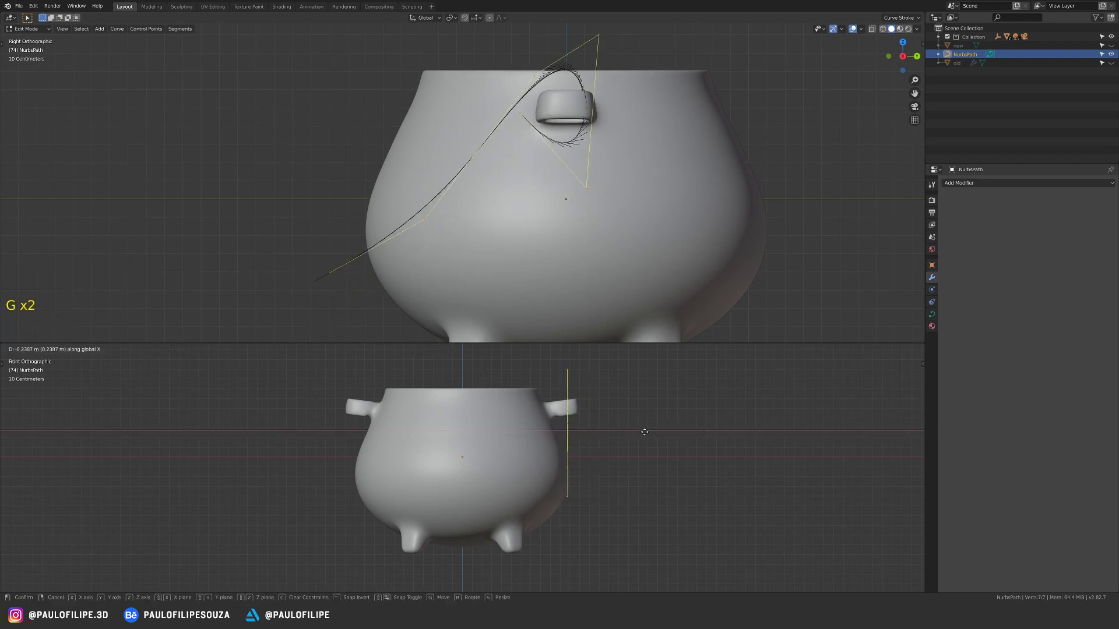
left_click(637, 435)
In the top view, move the curve's end point inward and extrude another point towards the cauldron's centre line.
key("KP_7")
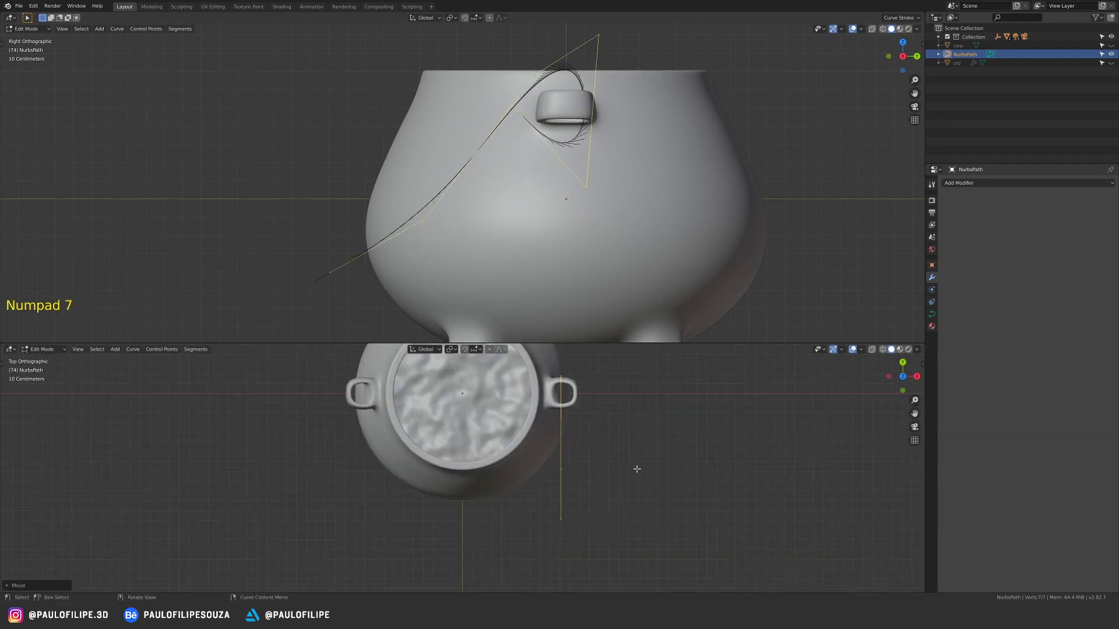
left_click(537, 503)
key("g")
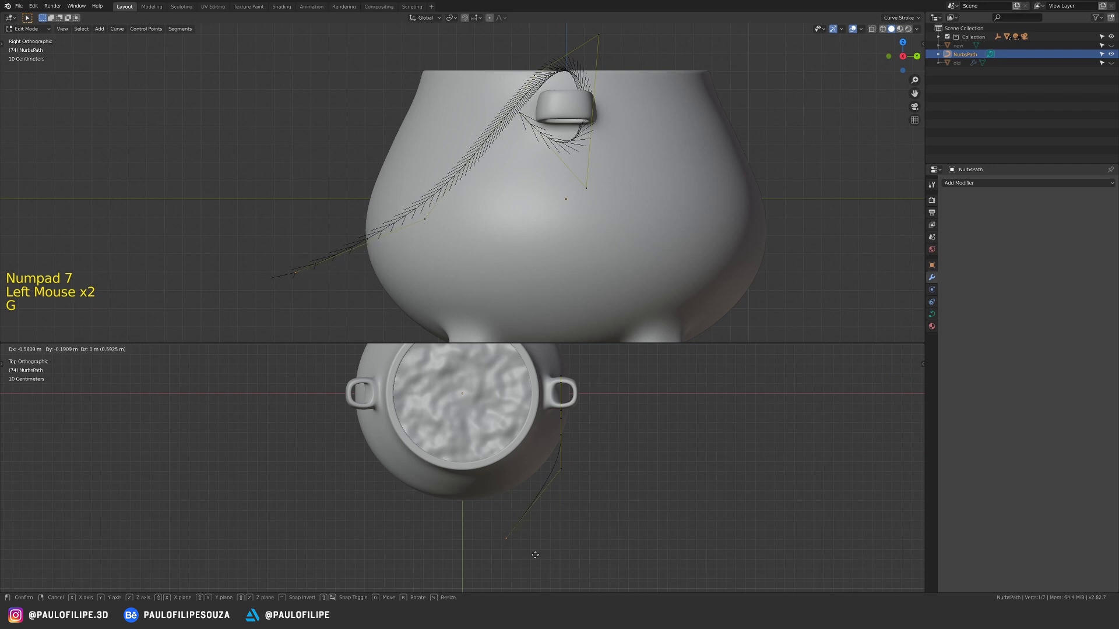
left_click(551, 554)
key("e")
left_click(496, 563)
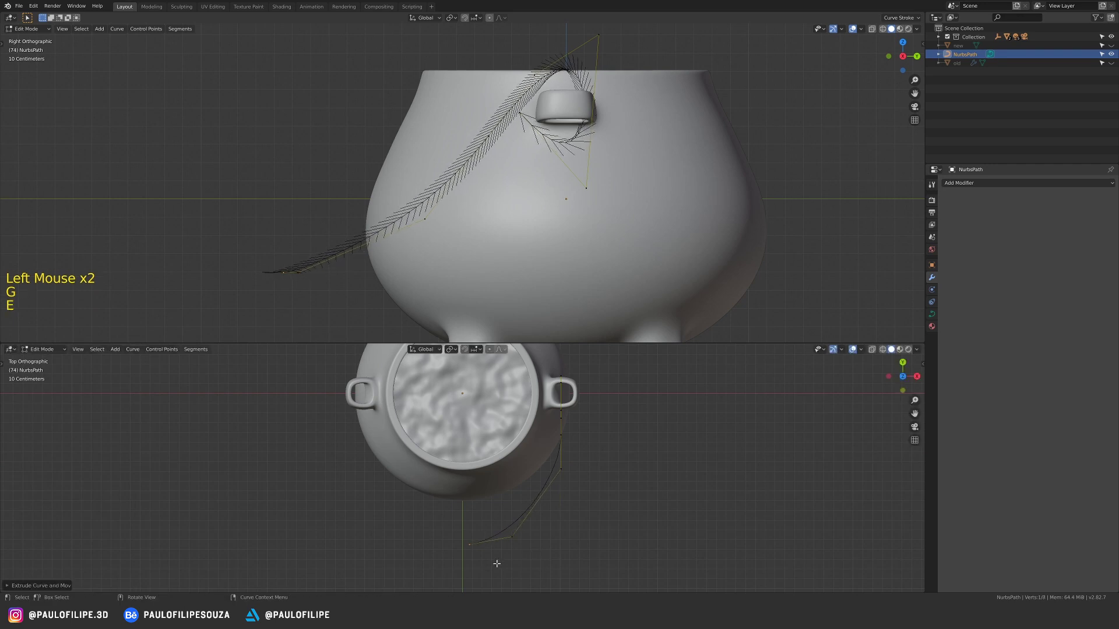
Add a Mirror modifier on the X axis to the curve and enable Clipping.
left_click(974, 183)
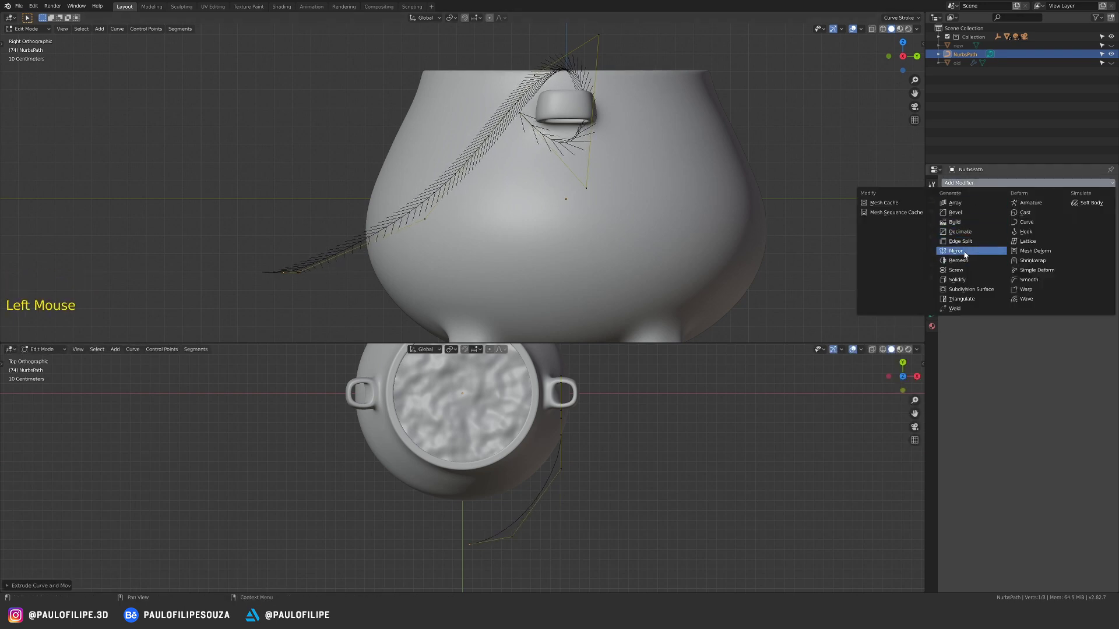
left_click(963, 250)
left_click(1035, 295)
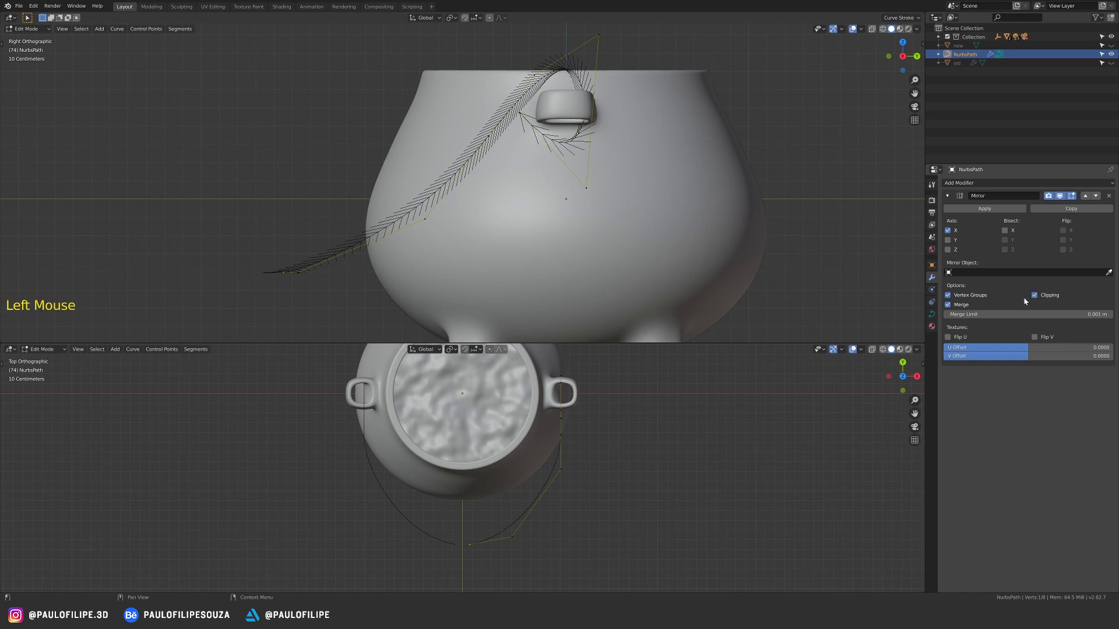
Snap the end point to the mirror line and move the front points closer to the cauldron's body.
key("g")
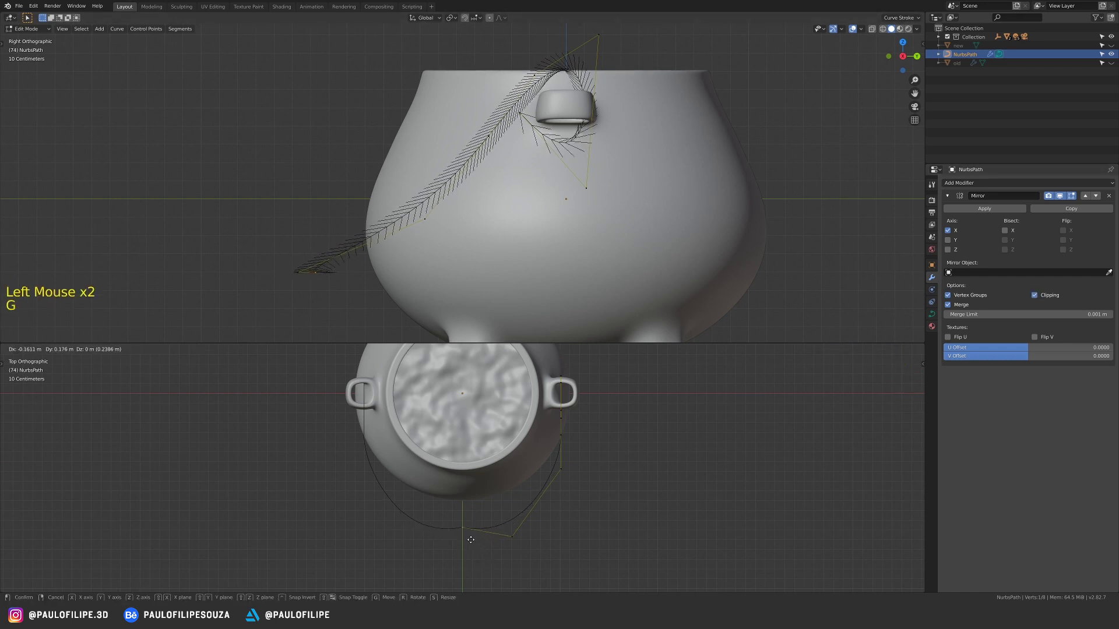
left_click(496, 527)
key("g")
left_click(530, 525)
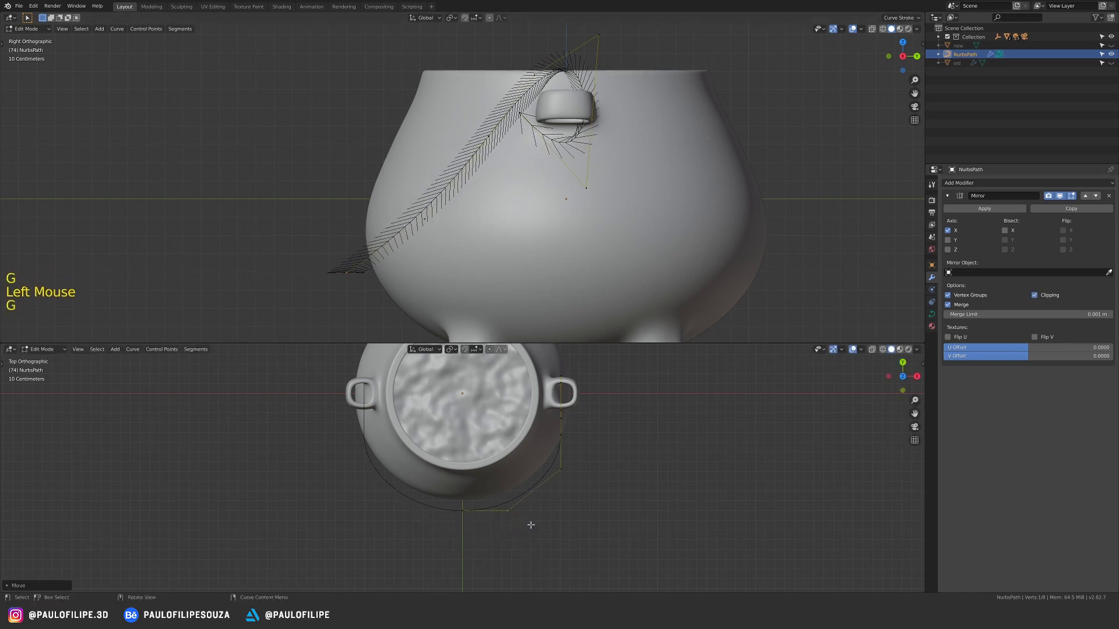
key("g")
middle_click_drag(472, 518, 475, 501, "ctrl")
middle_click_drag(475, 501, 528, 466, "shift")
middle_click_drag(527, 466, 585, 448)
middle_click_drag(585, 449, 707, 451)
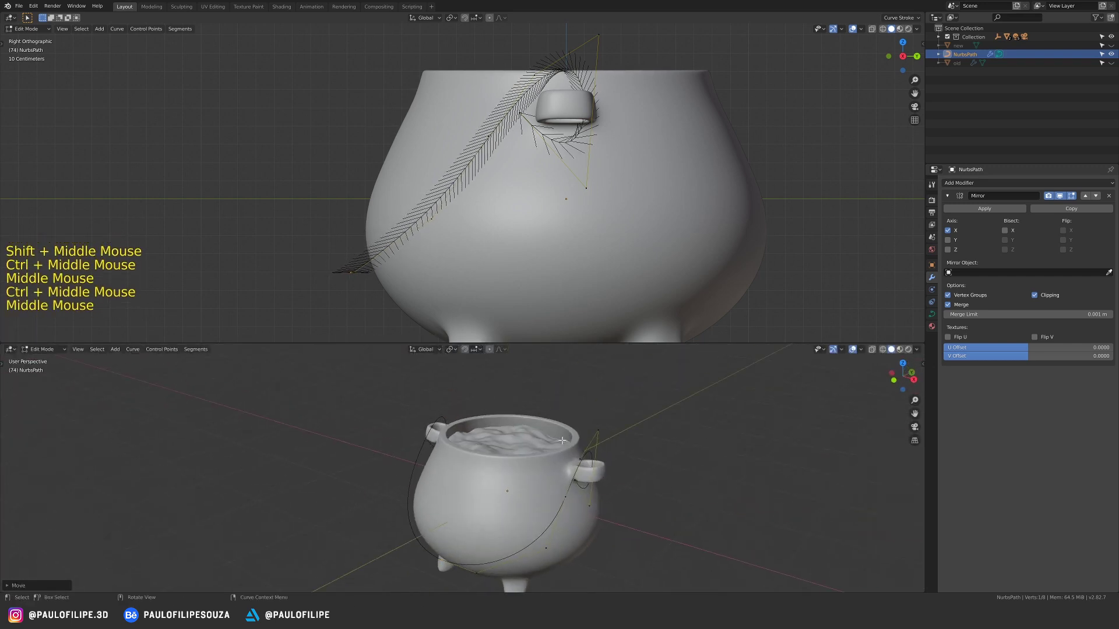
Give the curve thickness with a Bevel Depth of 0.017 m.
left_click(932, 315)
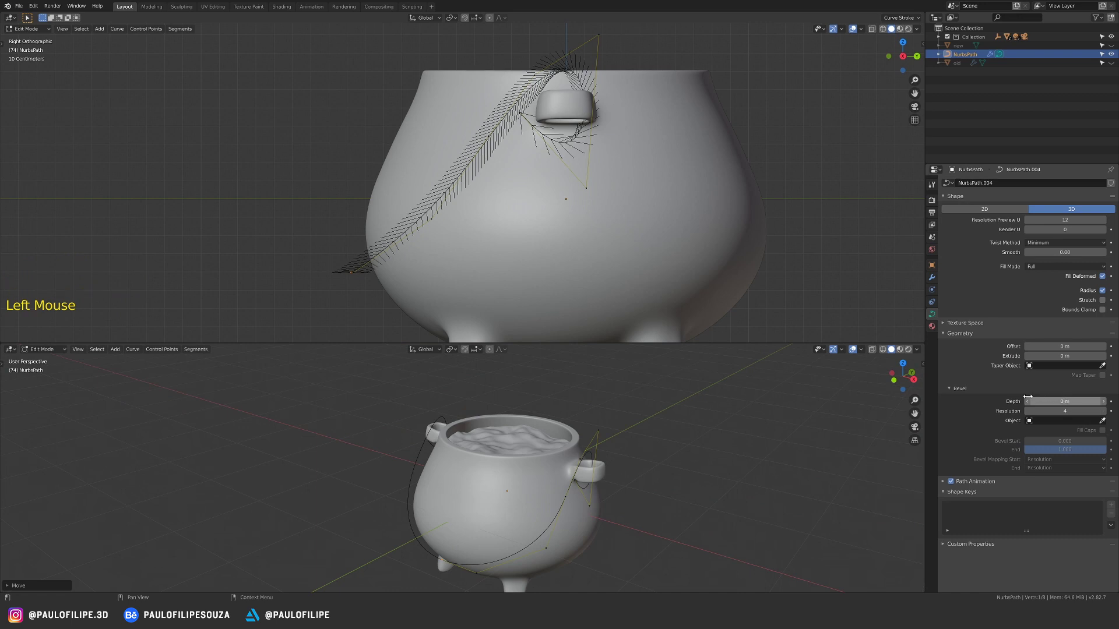
double_click(1063, 399)
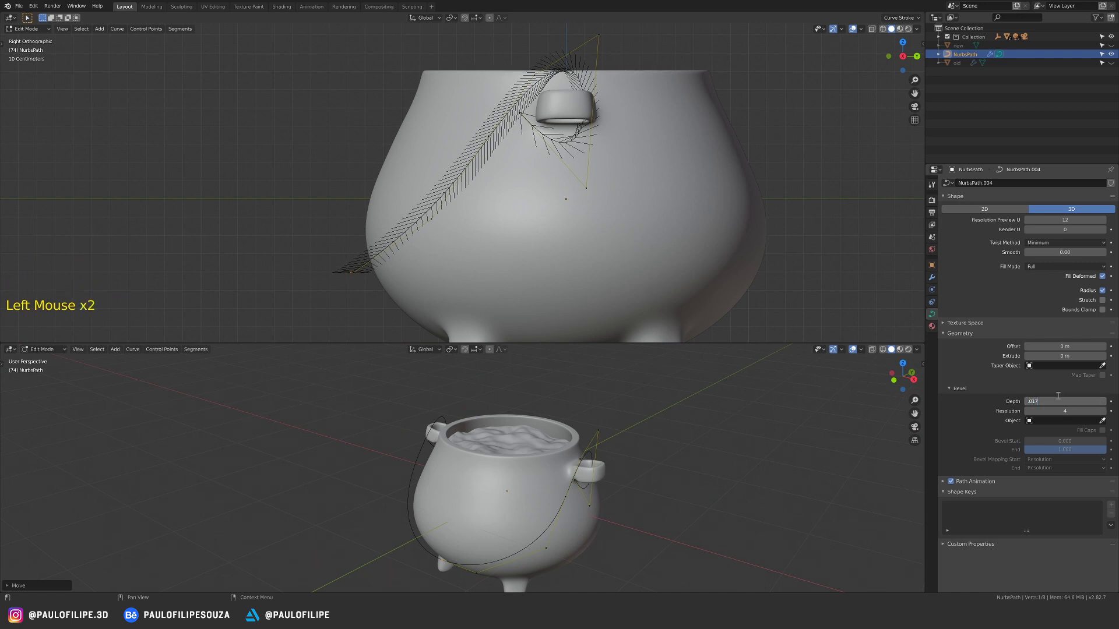
type(".017")
key("Return")
In the right view, tighten the hook's control points so the thick wire wraps closely around the lug.
mouse_move(589, 404)
middle_mouse_down()
mouse_move(559, 425)
mouse_move(568, 410)
middle_mouse_up()
middle_click_drag(568, 410, 530, 405, "shift")
key("KP_3")
left_click(541, 413)
key("g")
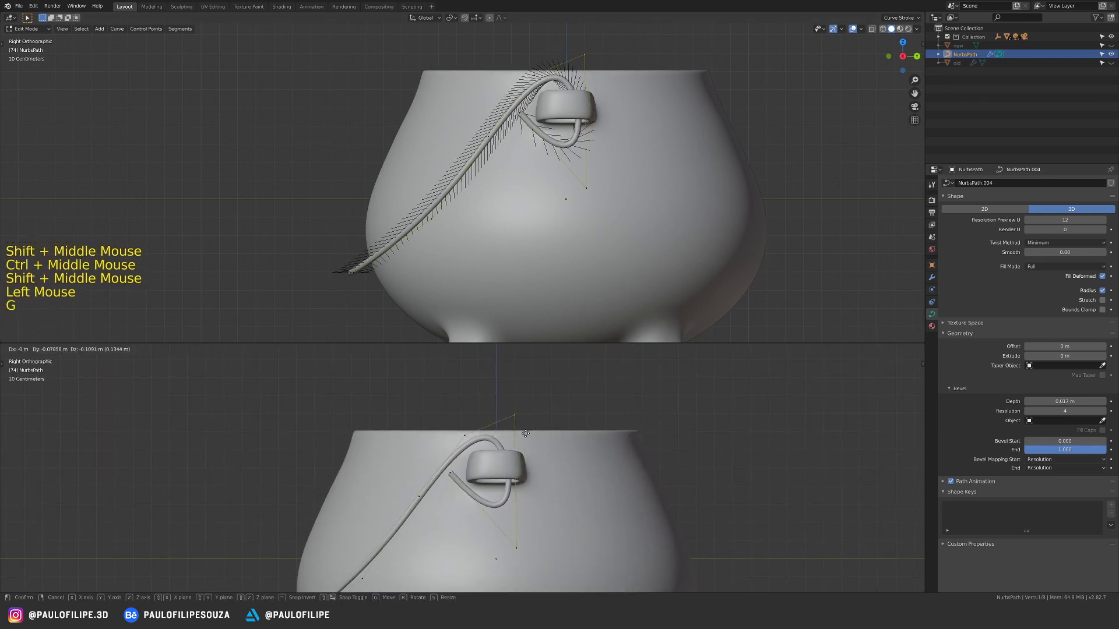
left_click(525, 434)
key("g")
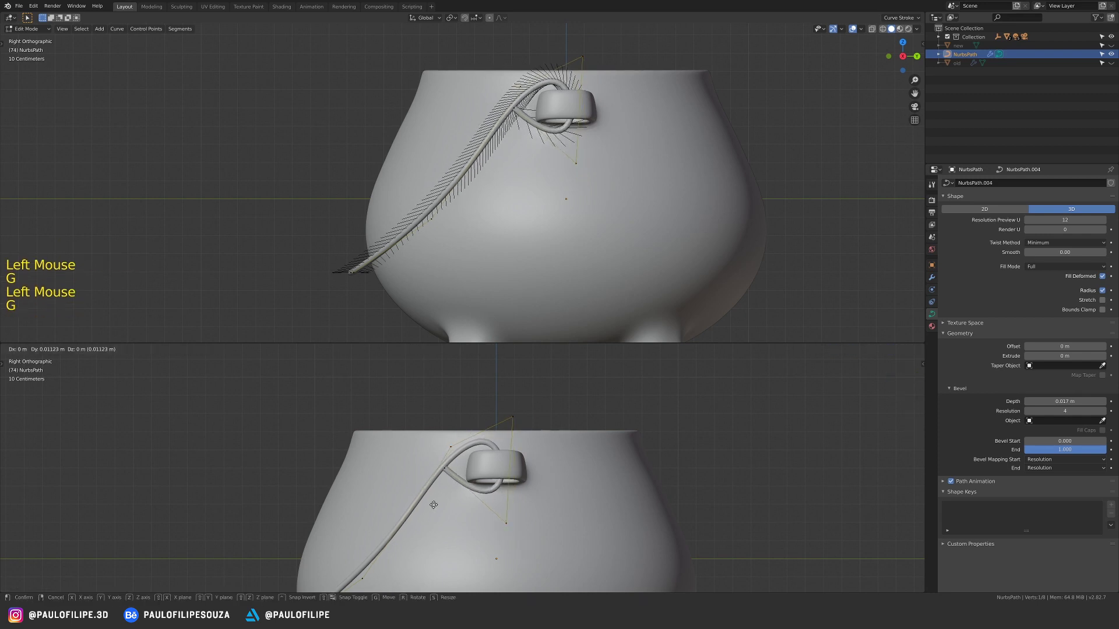
left_click(433, 504)
middle_click_drag(434, 504, 431, 489, "ctrl")
middle_click_drag(431, 489, 425, 513, "shift")
In the top view, reposition the control point beside the centre line to adjust the handle's front curve.
key("KP_7")
left_click(400, 524)
key("g")
left_click(421, 544)
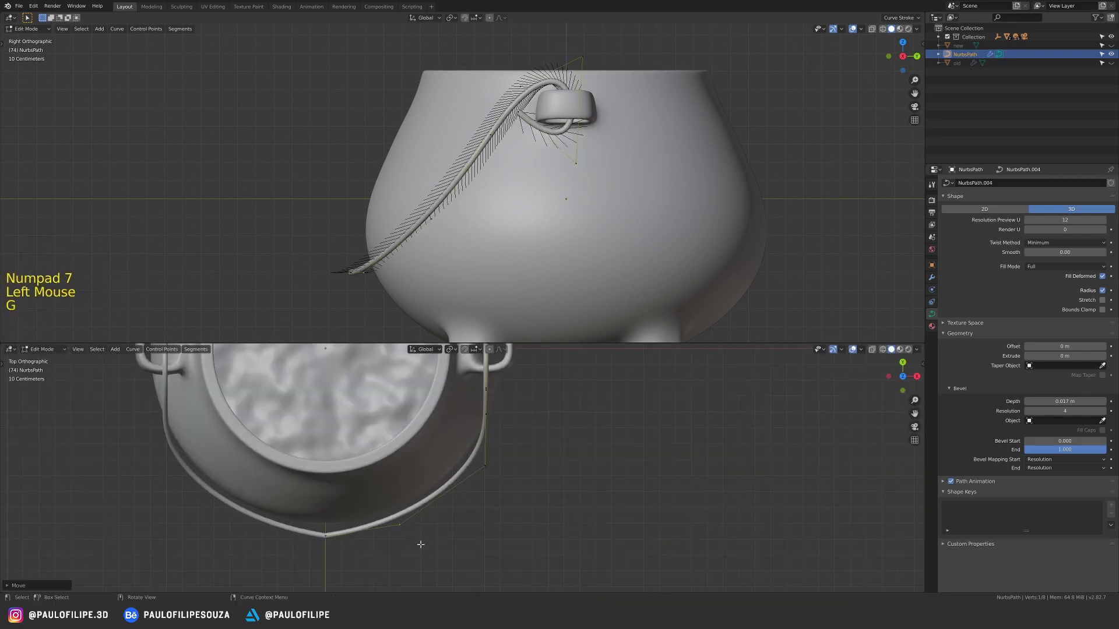
In the top view, move the front and side control points to round the handle's curve around the cauldron and finish editing it.
left_click(402, 529)
left_click(402, 529)
key("g")
left_click(408, 524)
left_click(499, 422)
key("g")
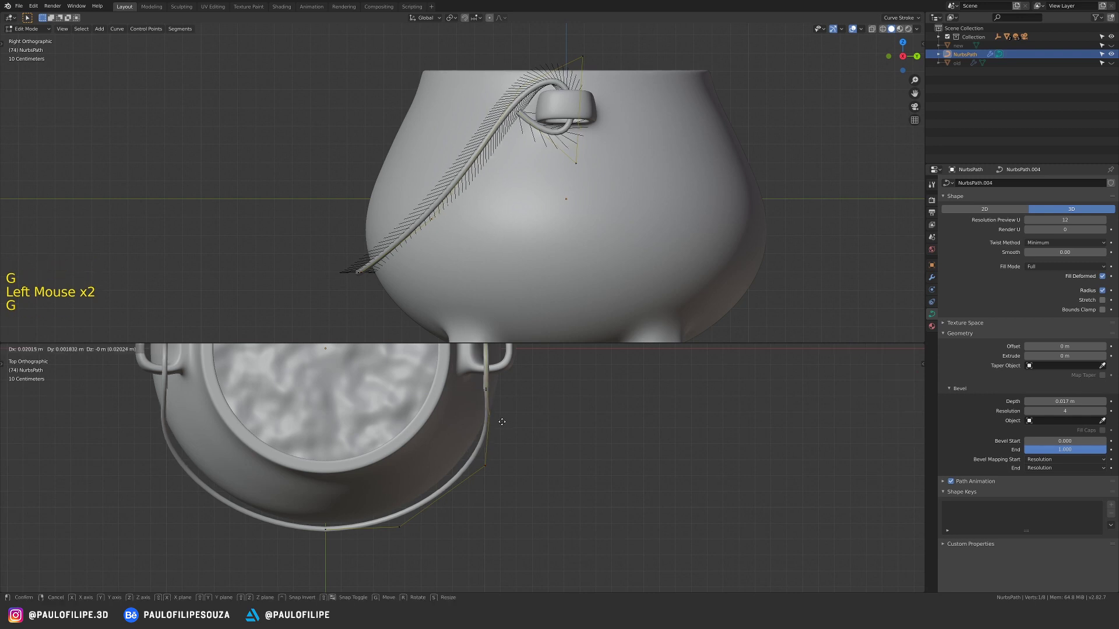
left_click(502, 421)
middle_click_drag(502, 422, 466, 443)
middle_click_drag(466, 443, 460, 449, "ctrl")
key("Tab")
middle_click_drag(460, 448, 541, 446)
Convert the wire handle's path curve to a mesh.
left_click(452, 457)
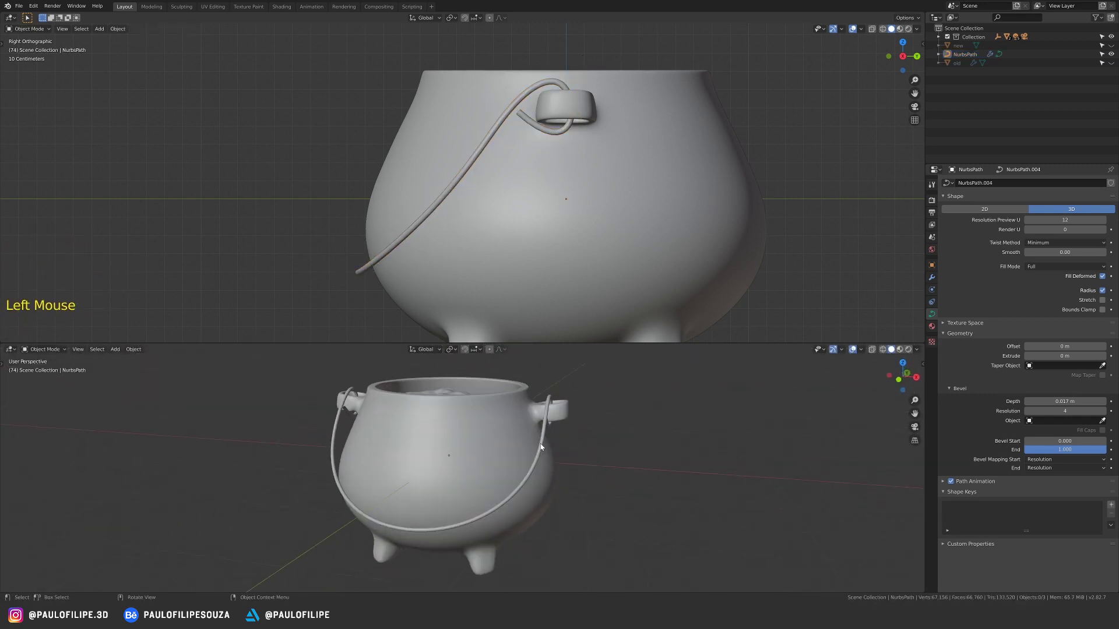
left_click(542, 446)
left_click(592, 449)
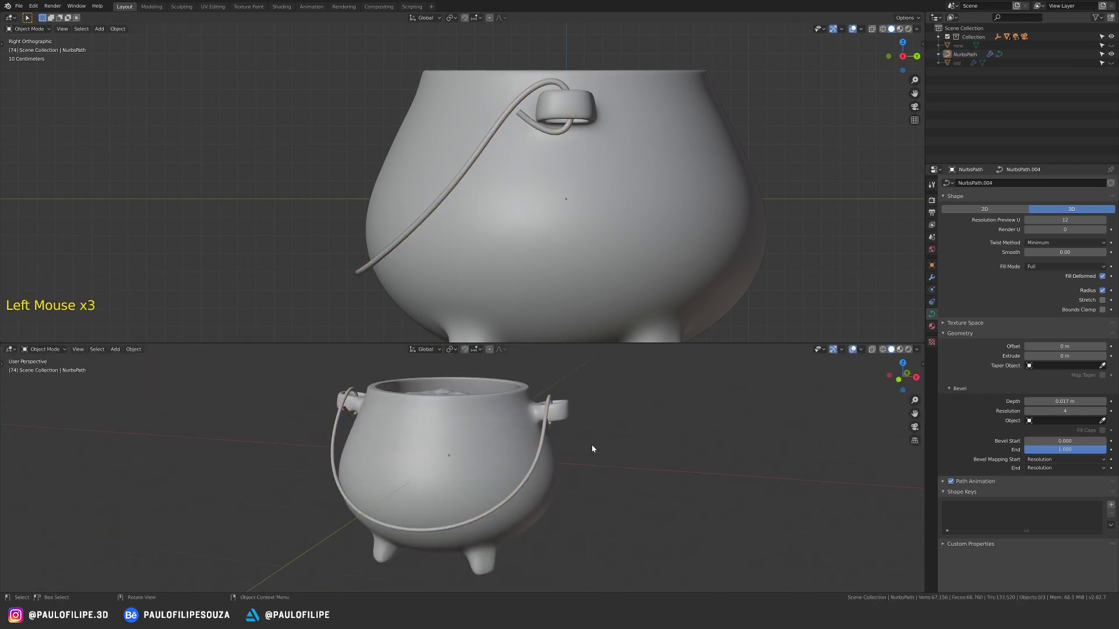
left_click(542, 447)
right_click(542, 446)
left_click(549, 423)
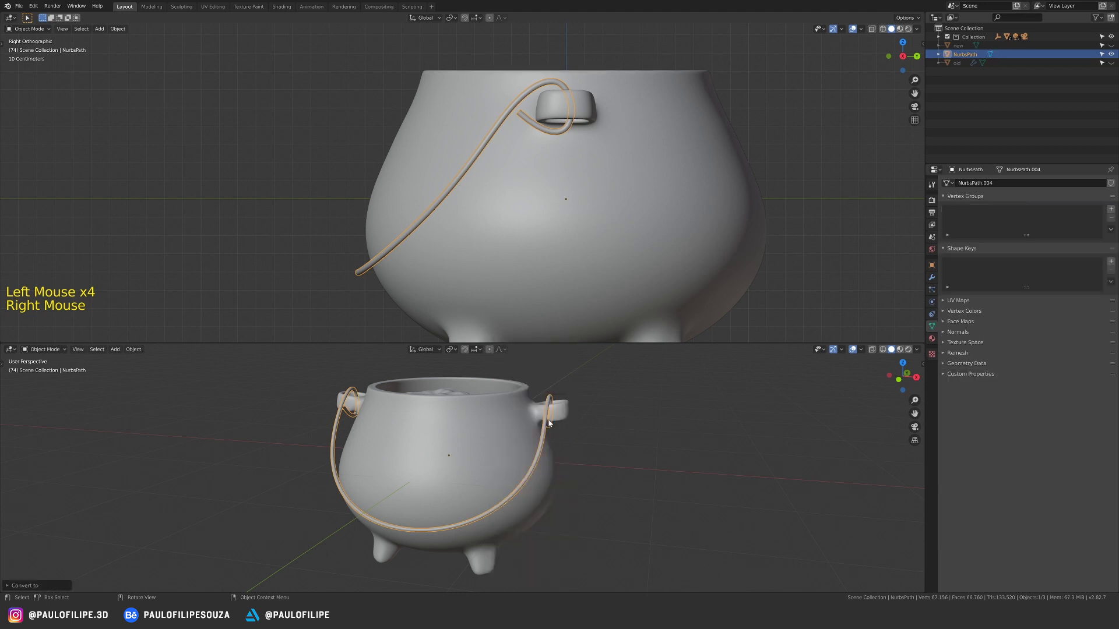
key("Tab")
key("Tab")
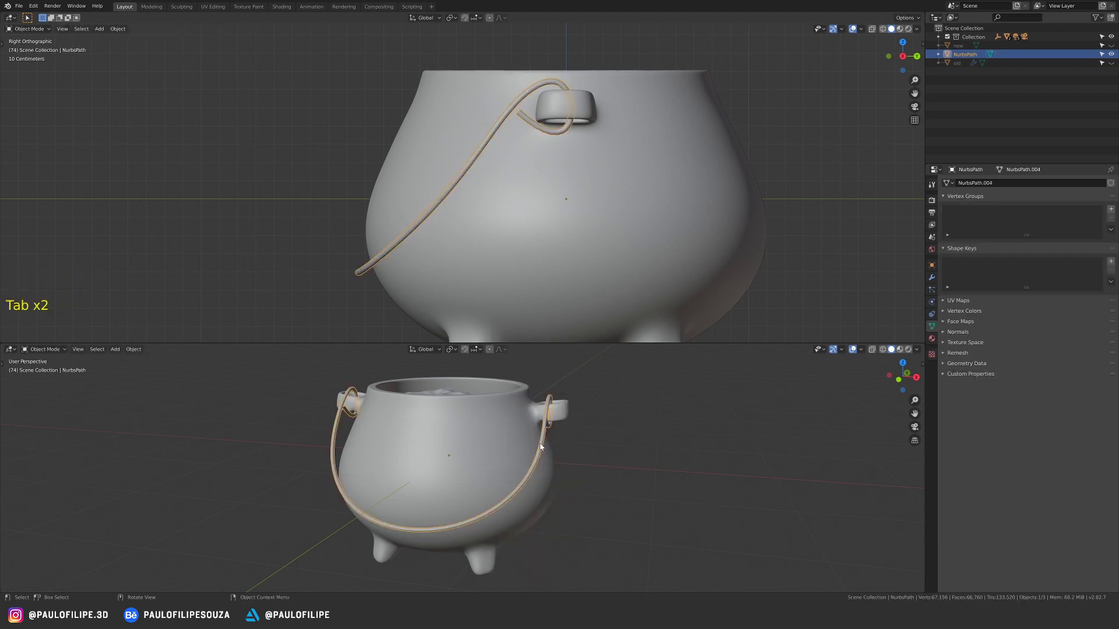
middle_click_drag(575, 360, 609, 457)
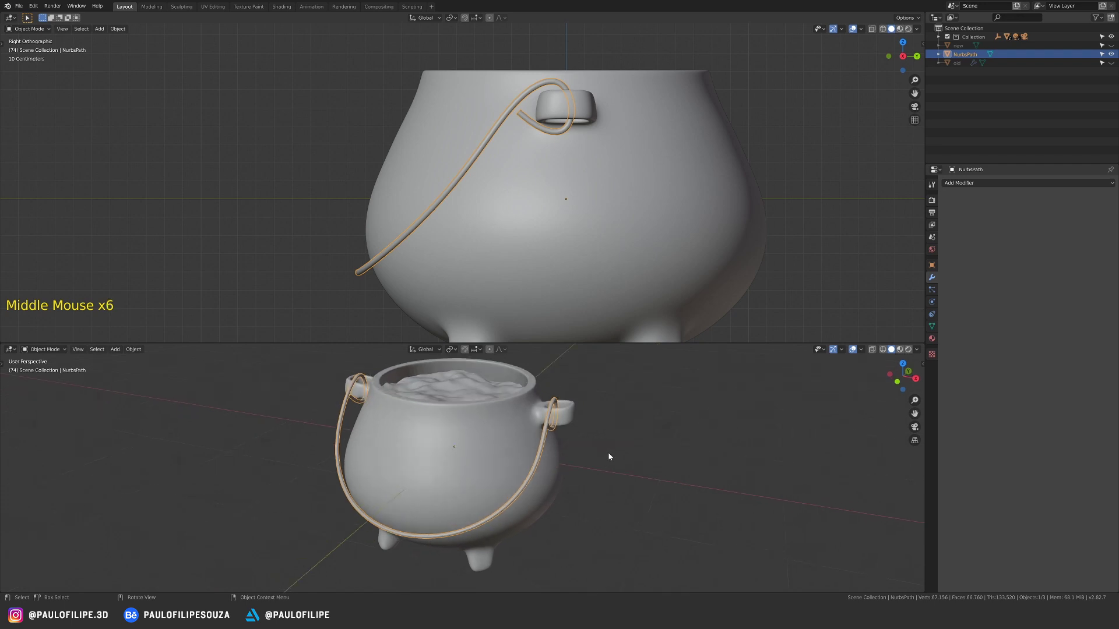
middle_click_drag(627, 456, 640, 459)
left_click(636, 464)
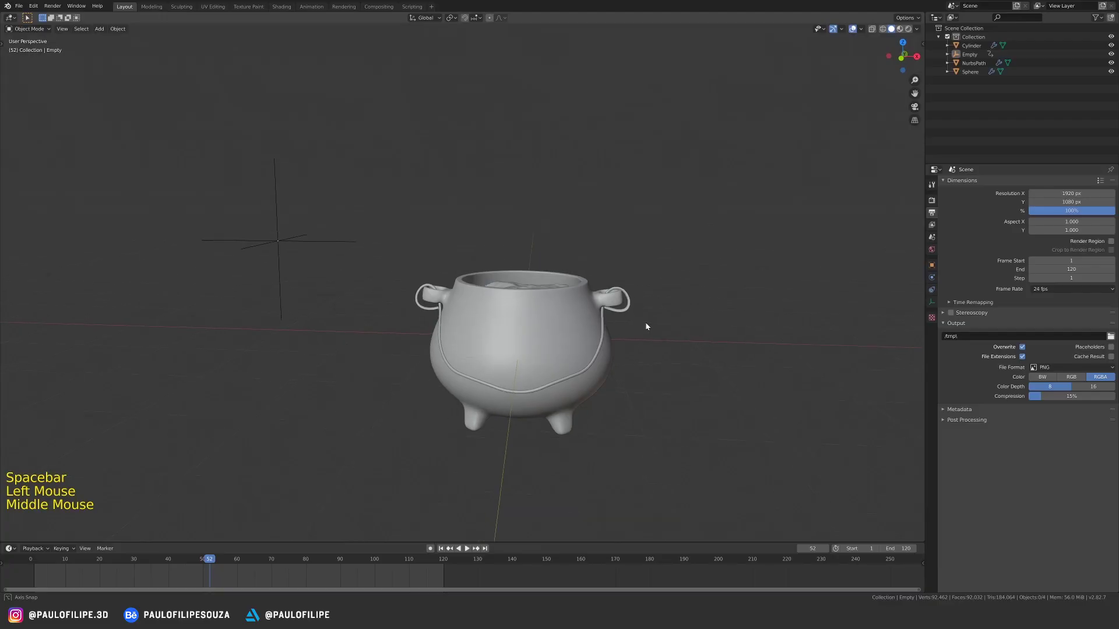
Enlarge the timeline area, change it to a Shader Editor and show the World nodes.
middle_click_drag(634, 325, 618, 300, "shift")
mouse_move(617, 300)
middle_mouse_down("ctrl")
mouse_move(624, 313)
mouse_move(629, 287)
middle_mouse_up("ctrl")
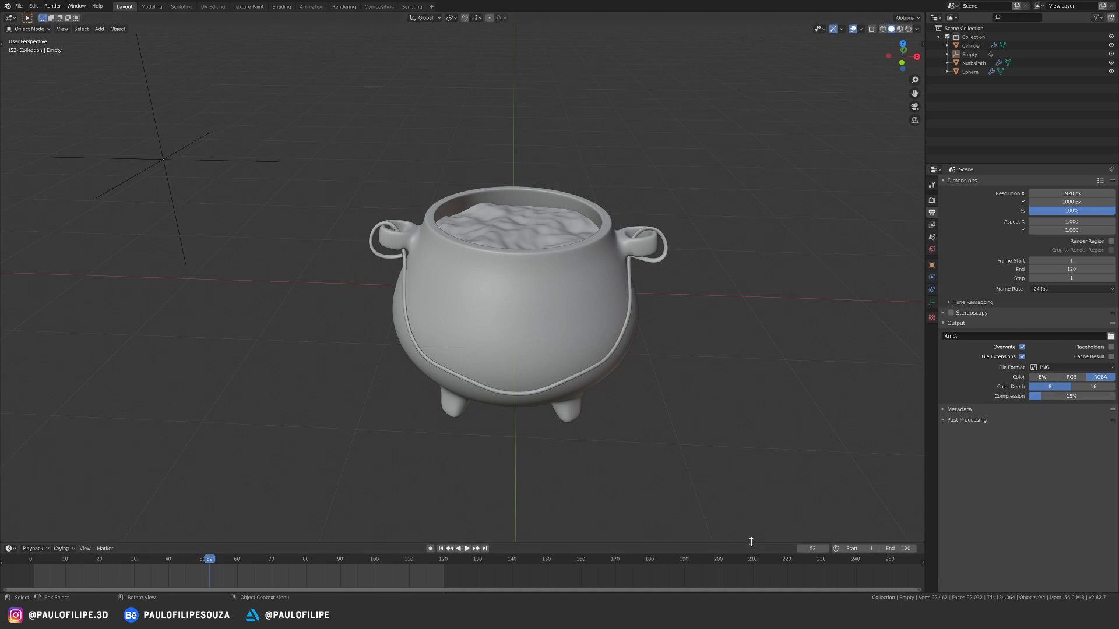
left_click_drag(751, 542, 739, 370)
left_click_drag(9, 375, 42, 441)
middle_click_drag(500, 467, 215, 432, "ctrl")
left_click(49, 379)
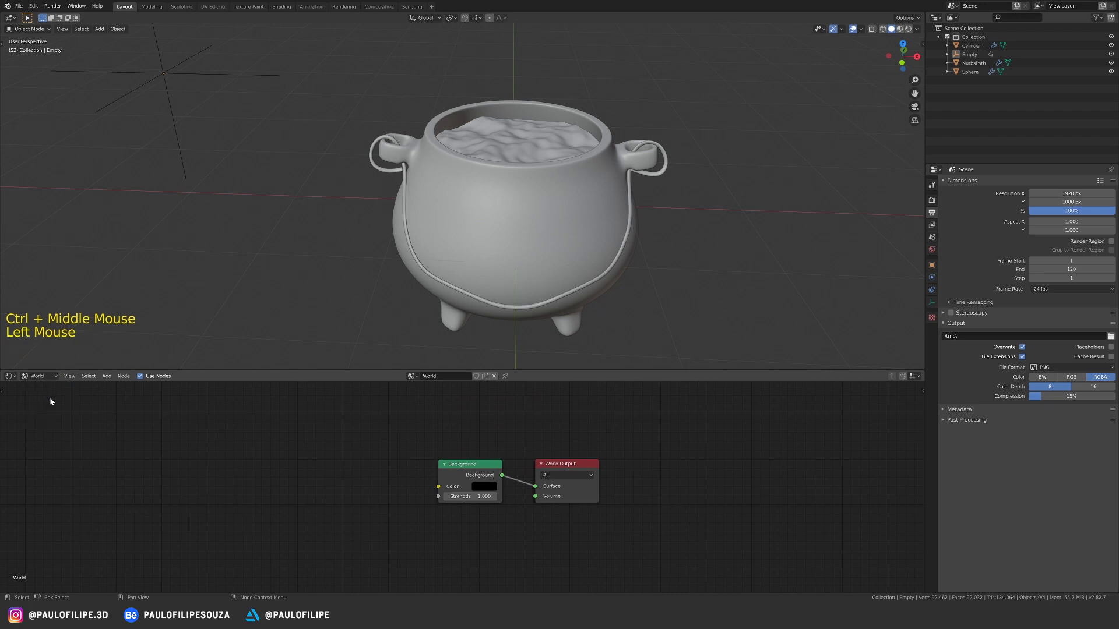
Add an Environment Texture node with the_sky_is_on_fire_4k.hdr and connect its Color to the Background node's Color.
middle_click_drag(604, 242, 594, 229)
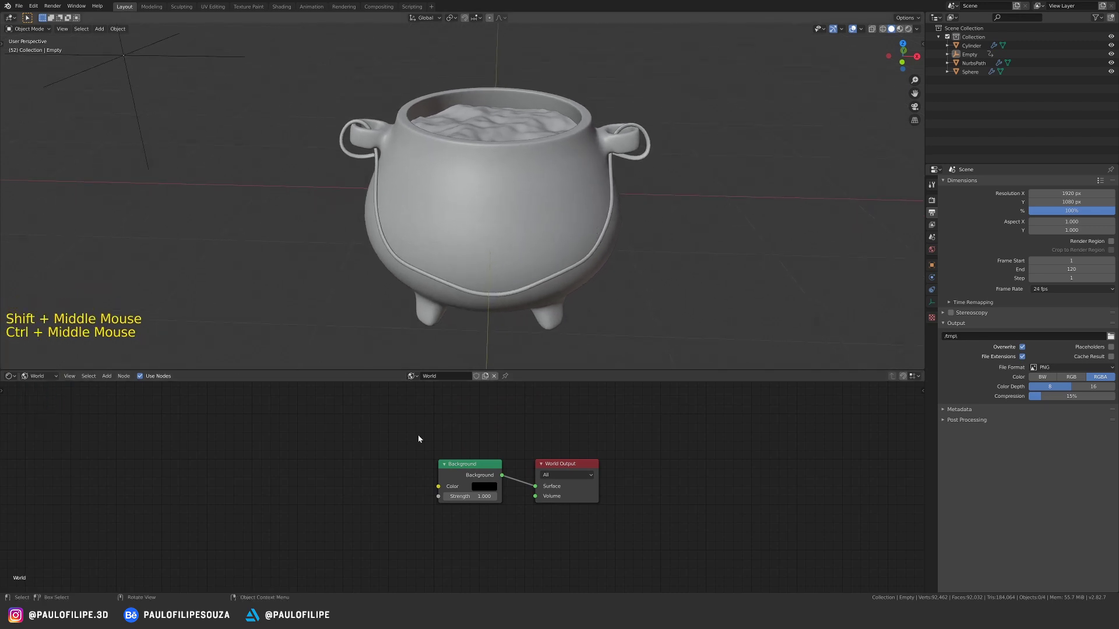
left_click(433, 435)
middle_click_drag(345, 452, 391, 453)
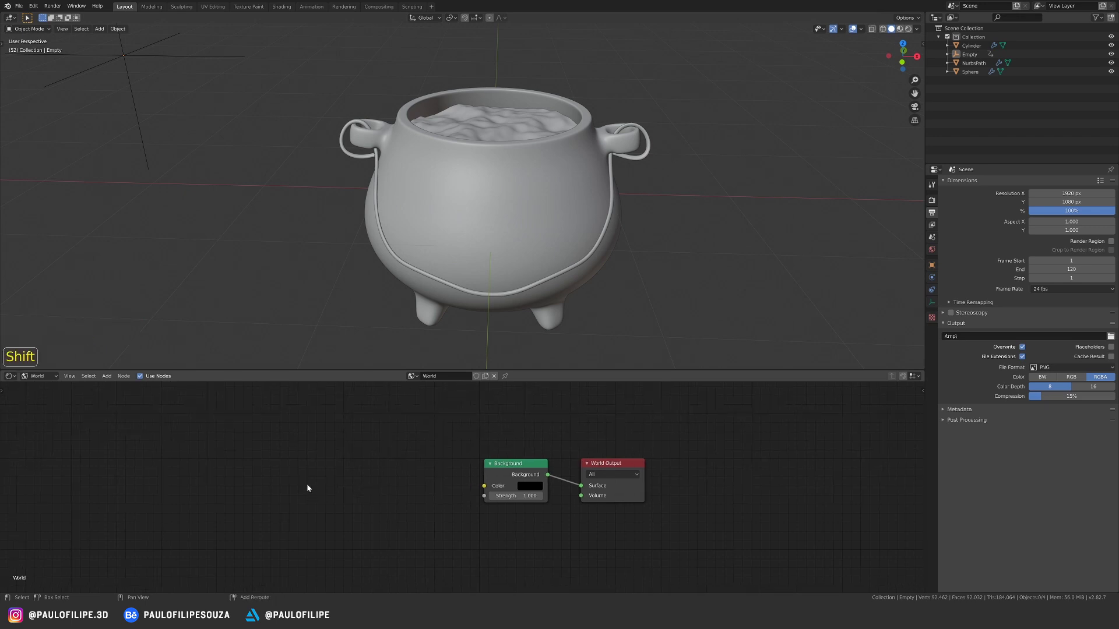
key("shift+a")
mouse_move(306, 523)
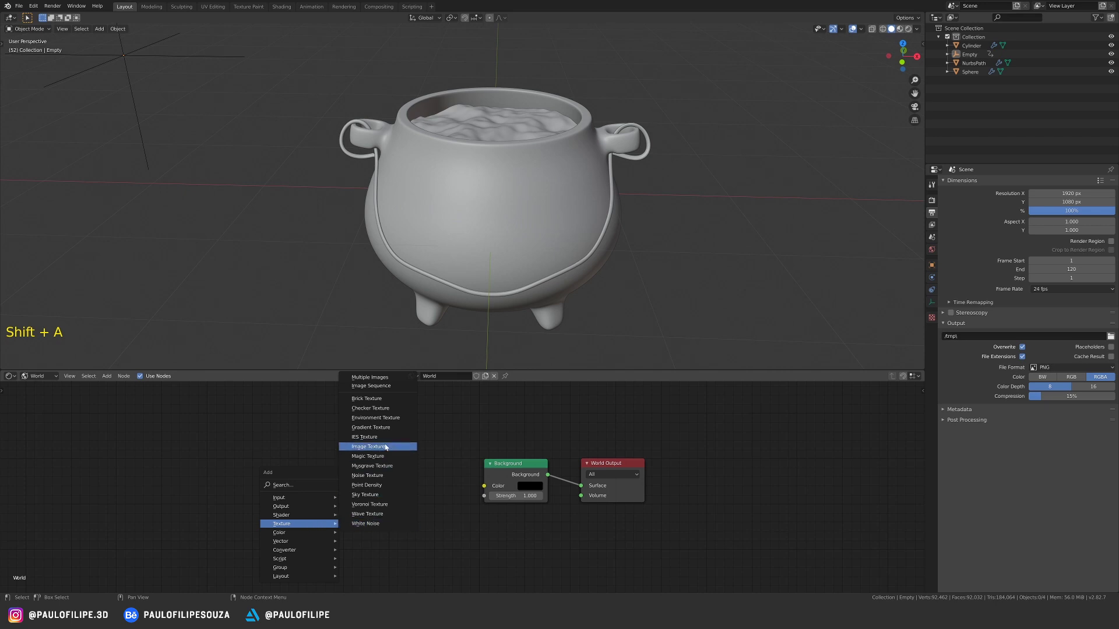
left_click(381, 418)
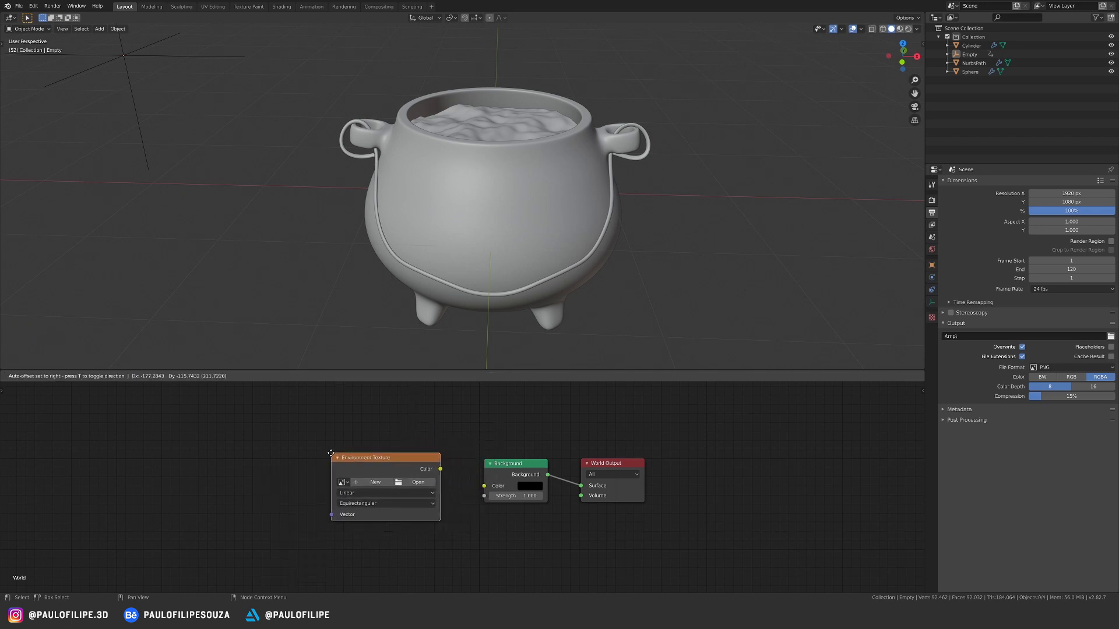
left_click(331, 458)
left_click_drag(486, 490, 485, 487)
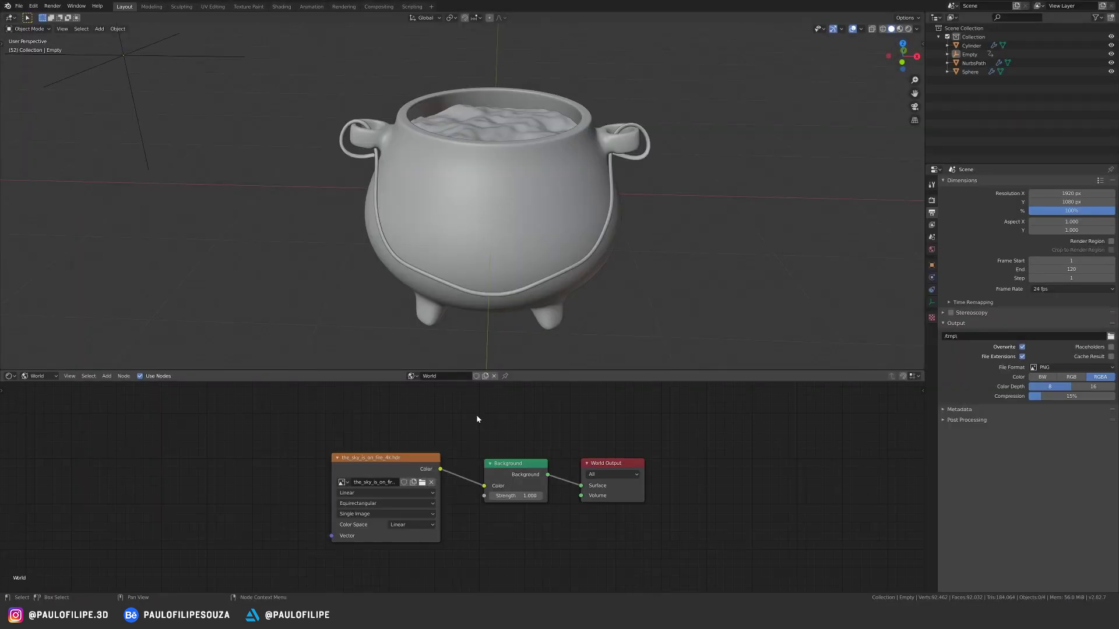
Switch the 3D viewport to Rendered shading to view the cauldron lit by the HDRI.
key("z")
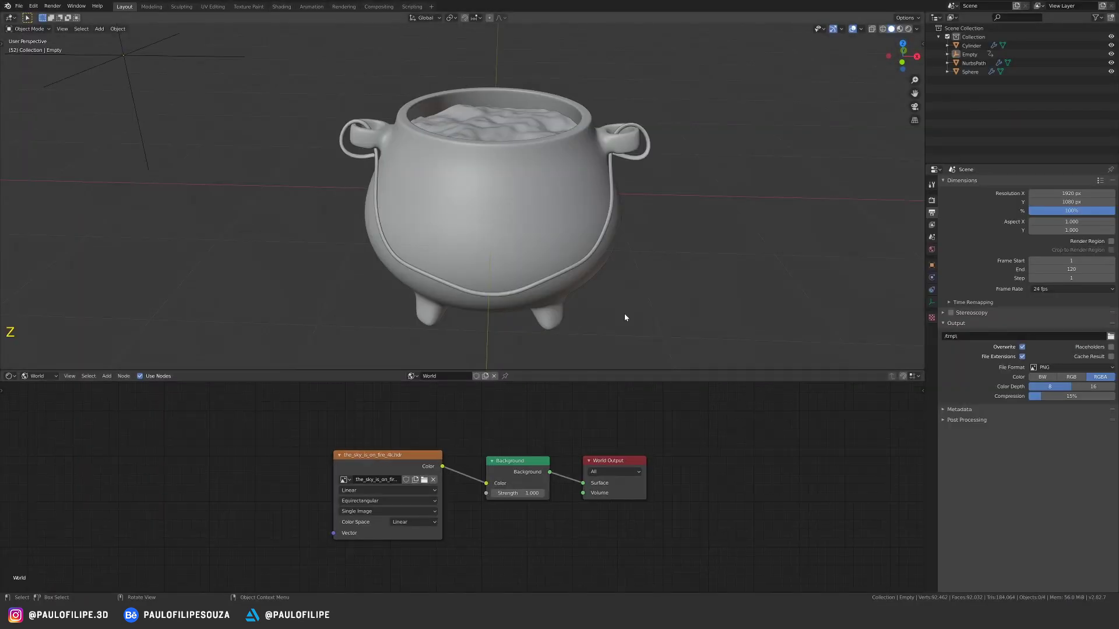
key("z")
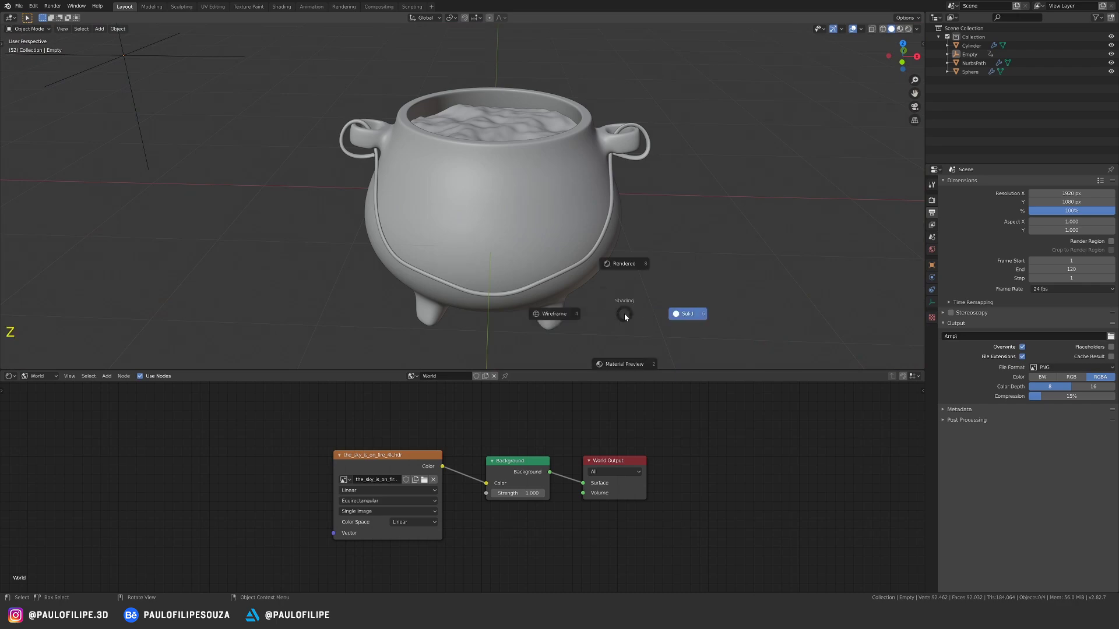
left_click(633, 264)
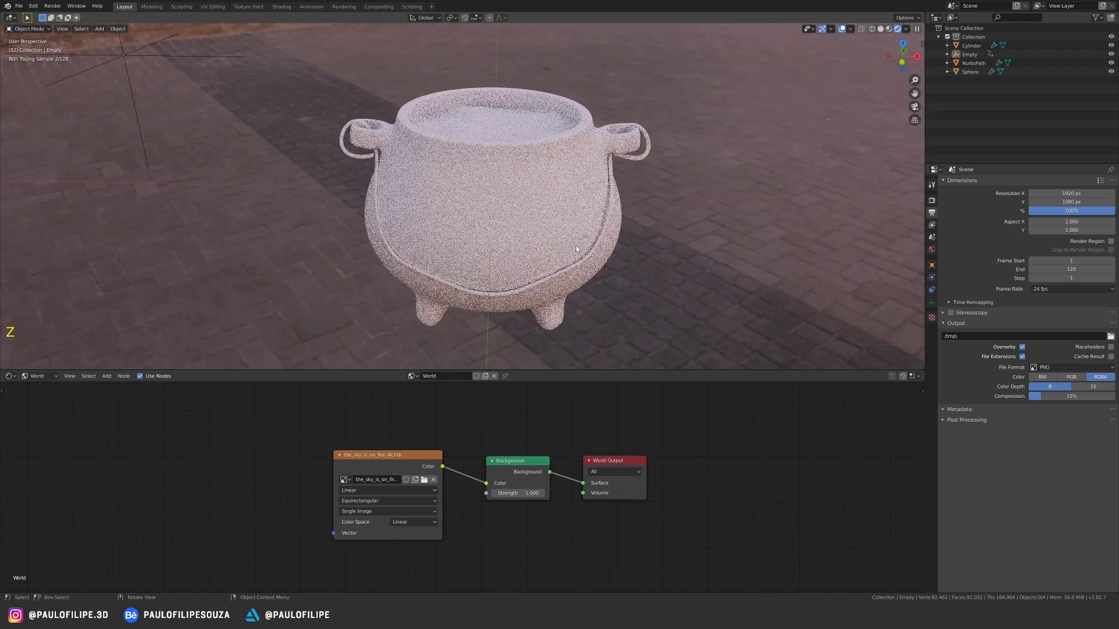
middle_click_drag(577, 257, 559, 210)
middle_click_drag(559, 210, 568, 194)
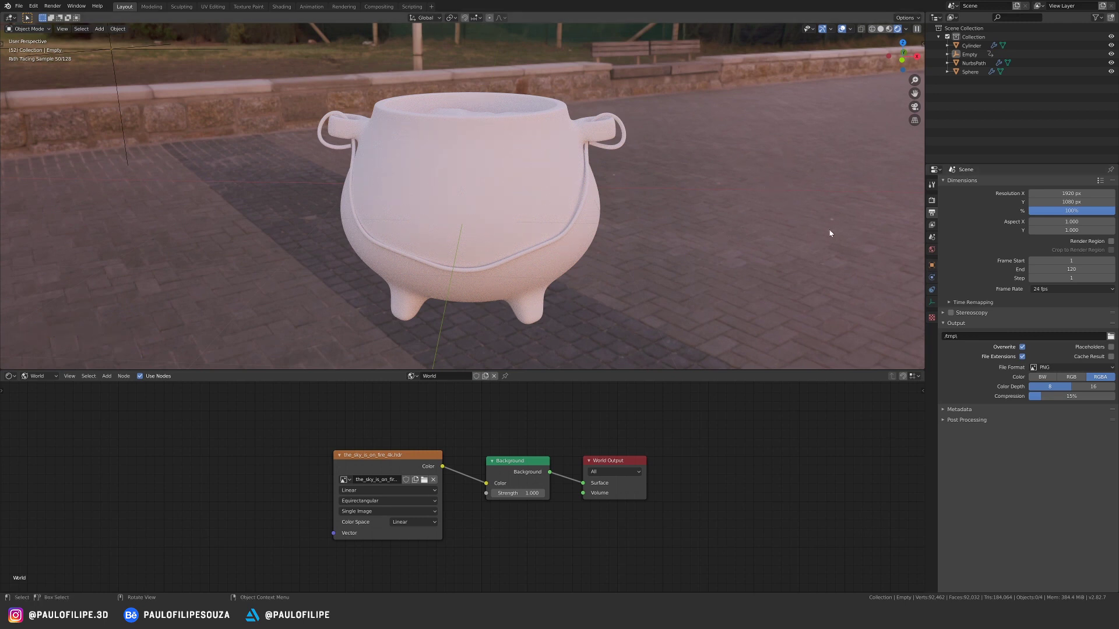
Turn off the world's Camera ray visibility to hide the HDRI background.
left_click(932, 250)
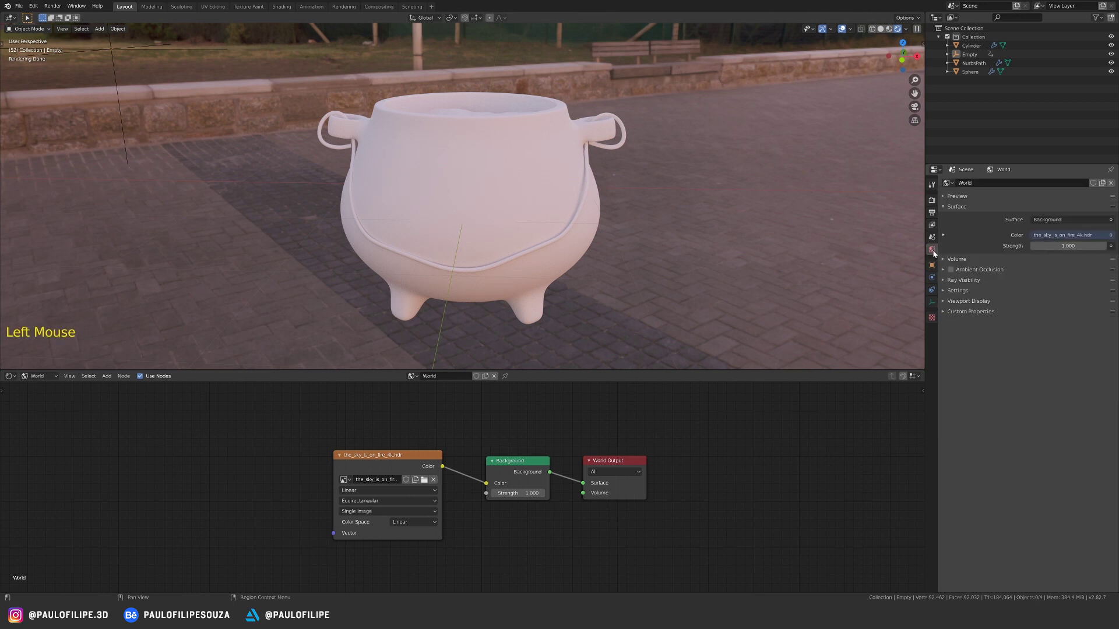
left_click(944, 280)
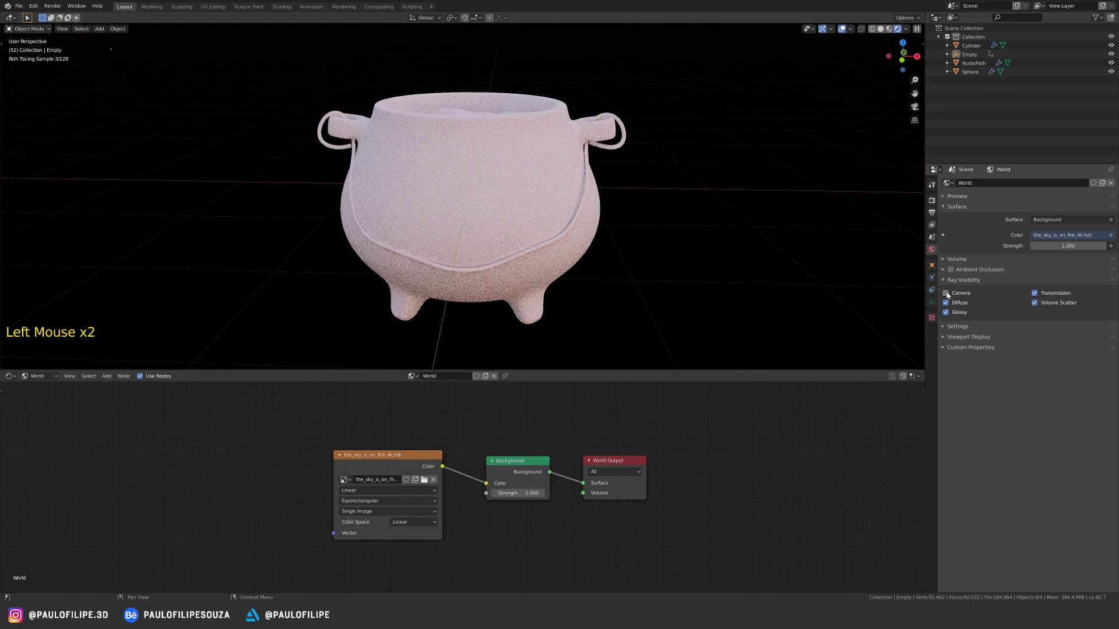
middle_click_drag(502, 223, 506, 228)
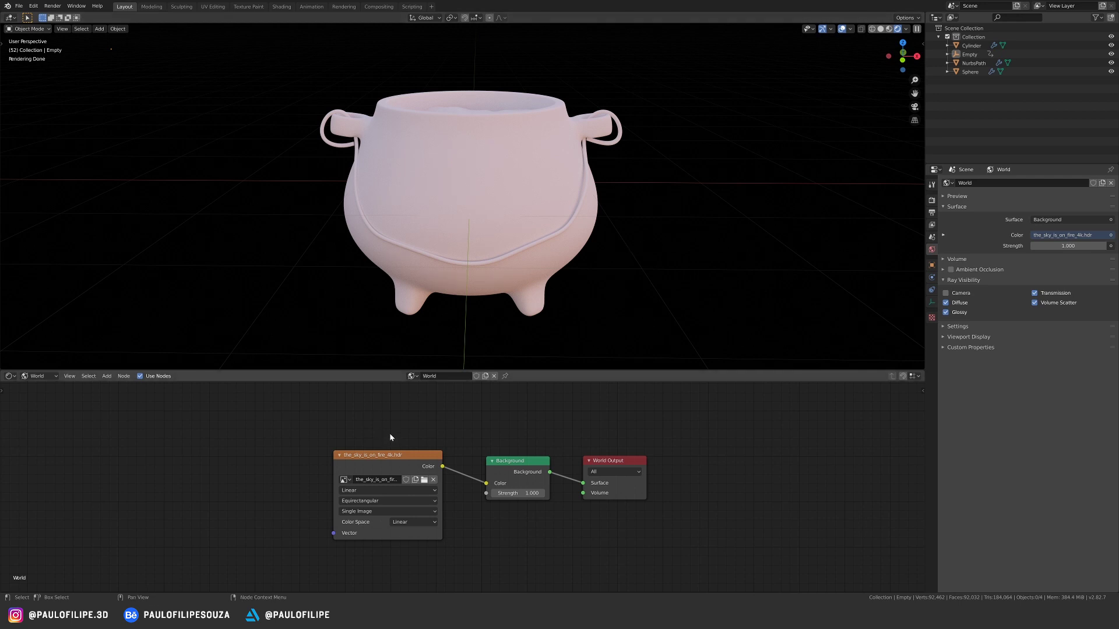
Add Texture Coordinate and Mapping nodes to the environment texture with the Node Wrangler texture setup.
left_click(410, 461)
left_click(412, 459)
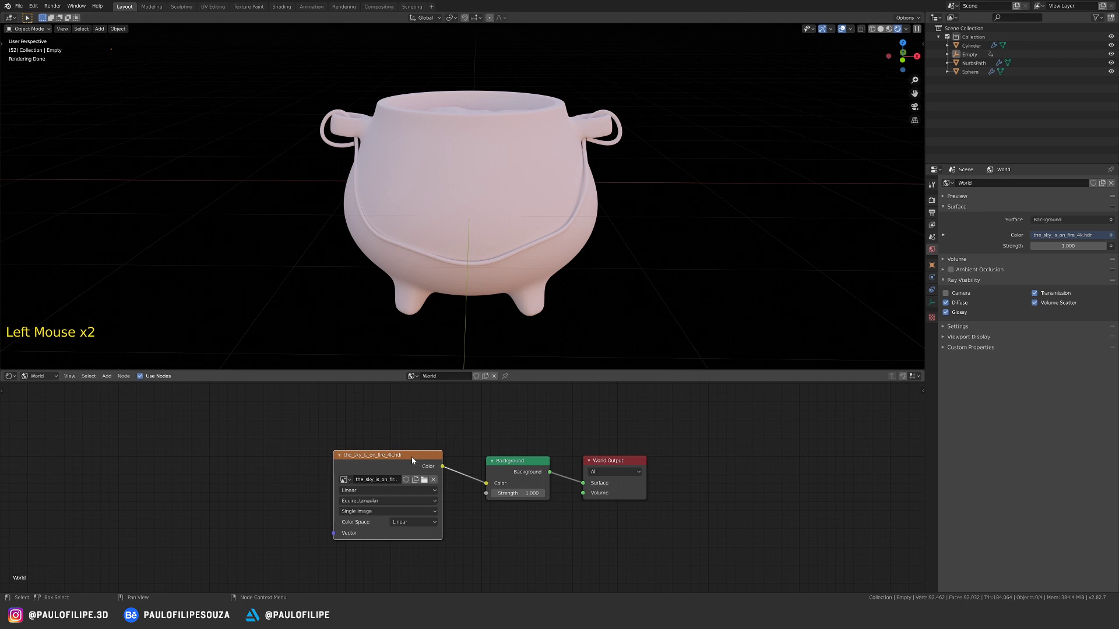
key("ctrl+t")
middle_click_drag(402, 471, 425, 431)
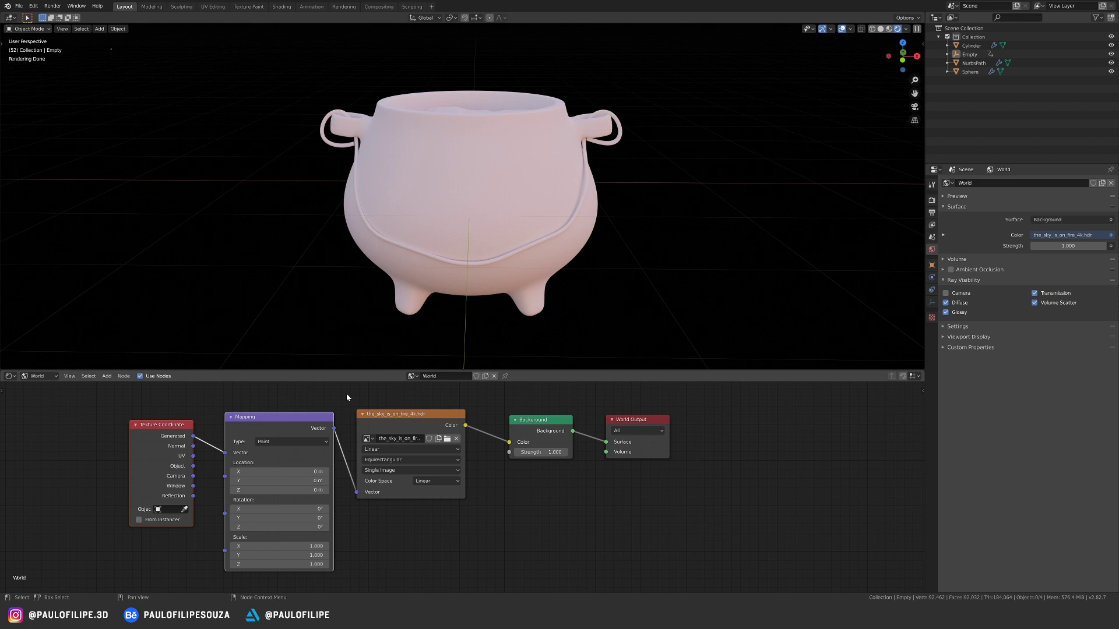
Look at the program's Preferences and return to the World node setup.
left_click(33, 6)
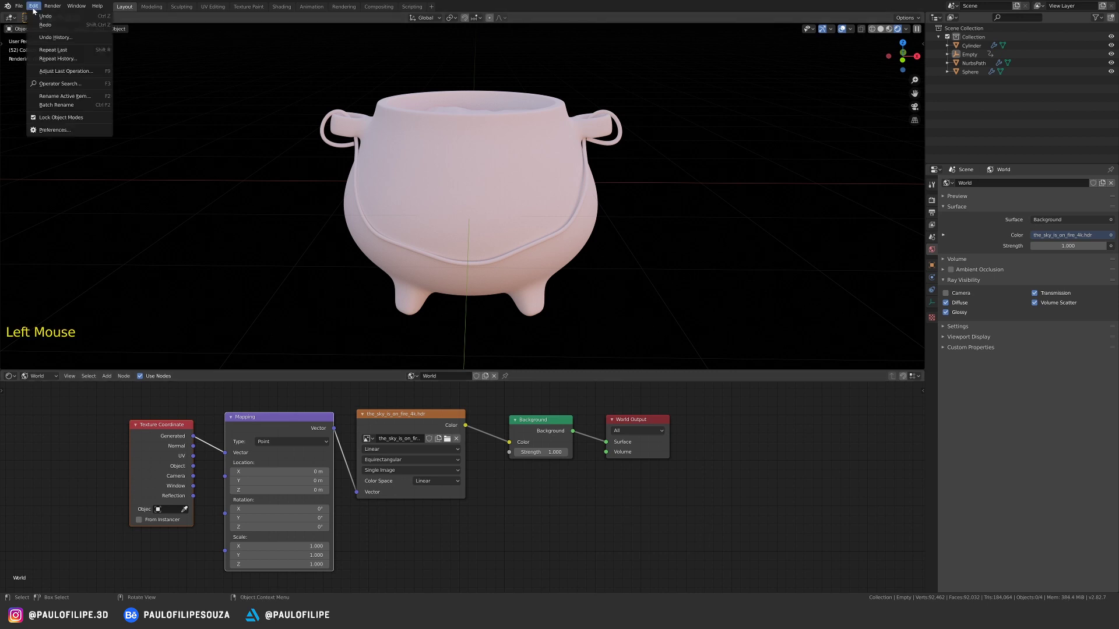
left_click(51, 128)
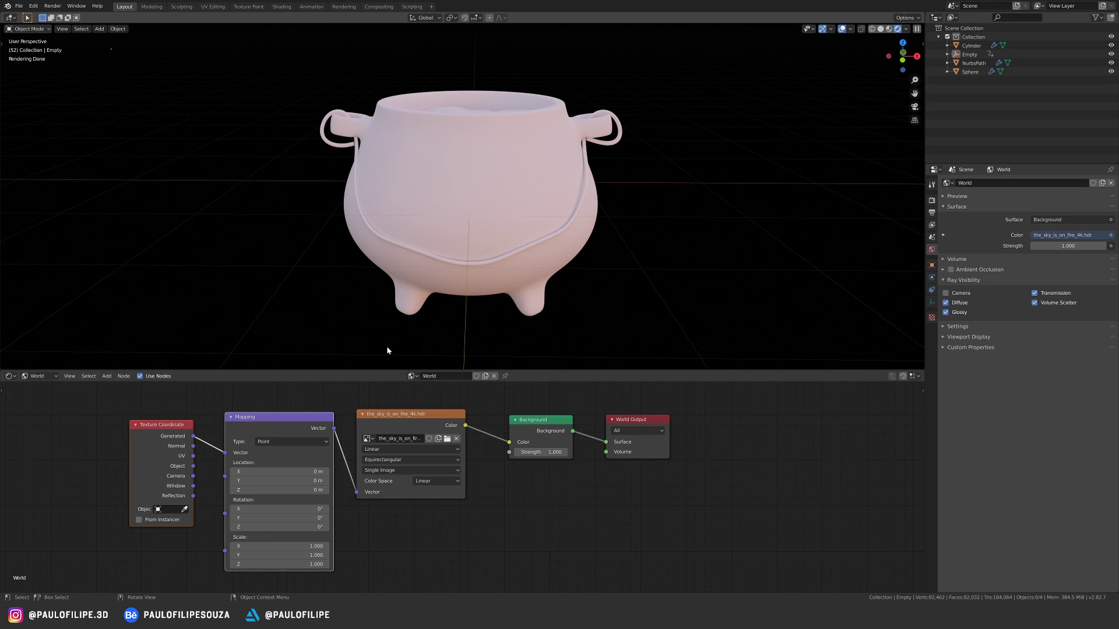
left_click(404, 390)
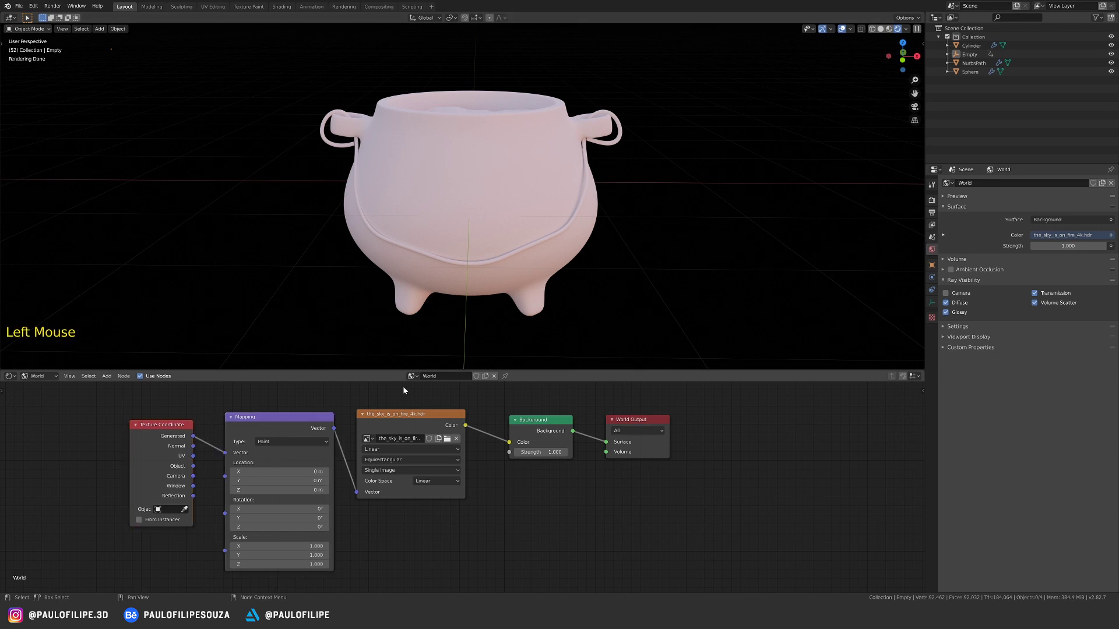
Set the Mapping node's Z rotation to -90° to turn the HDRI lighting.
left_click(412, 416)
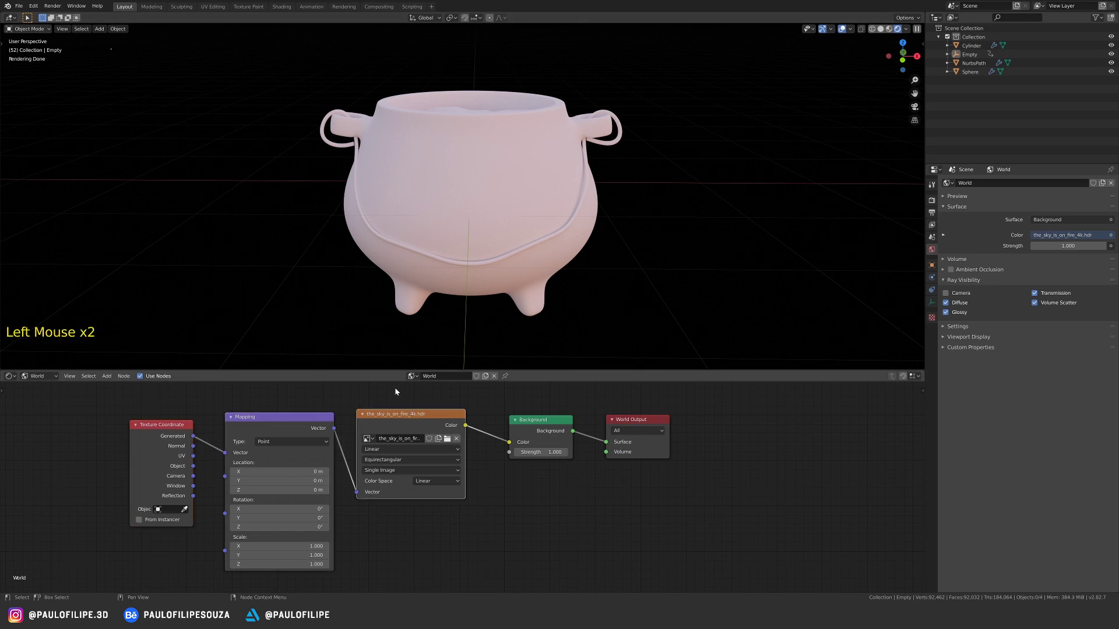
left_click(303, 528)
key("Return")
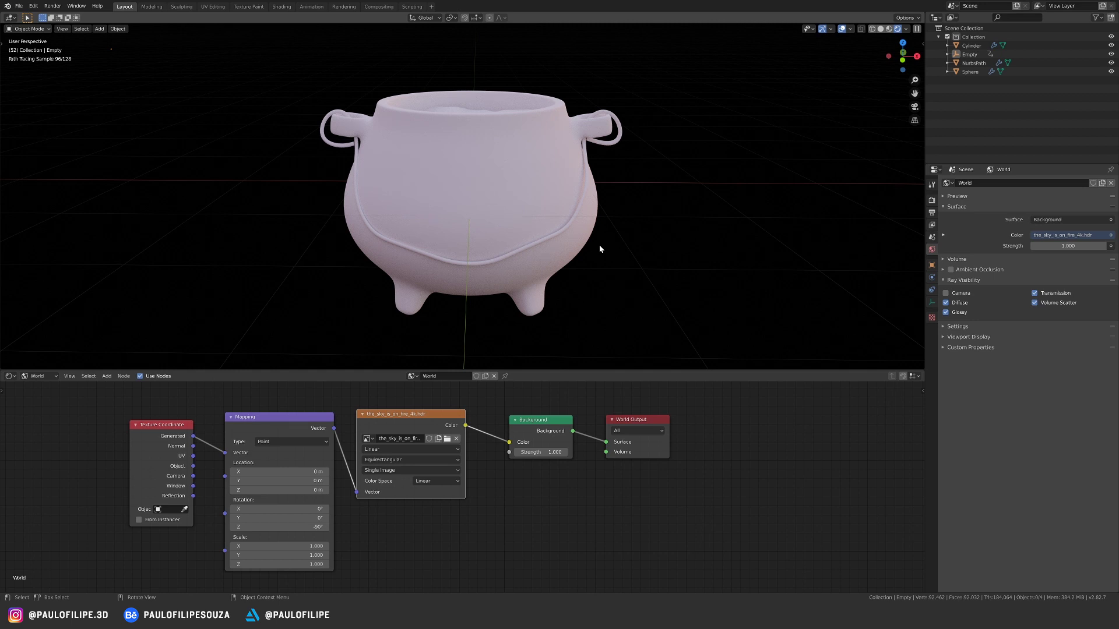
Switch the Shader Editor to object materials and give the cauldron body a new material named Cauldron.
left_click(51, 376)
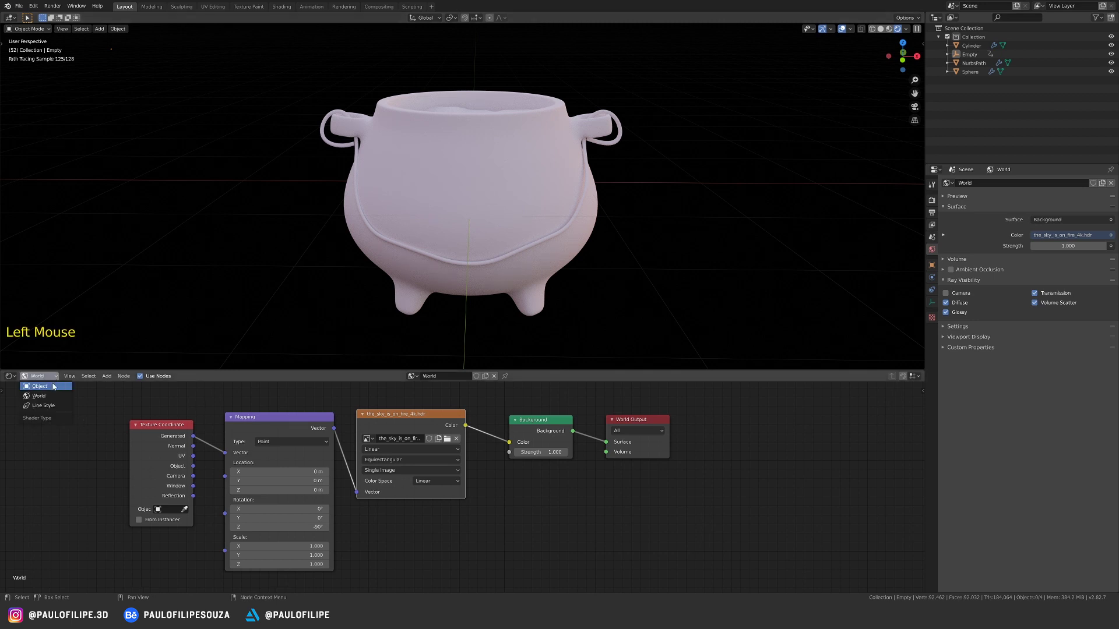
left_click(52, 388)
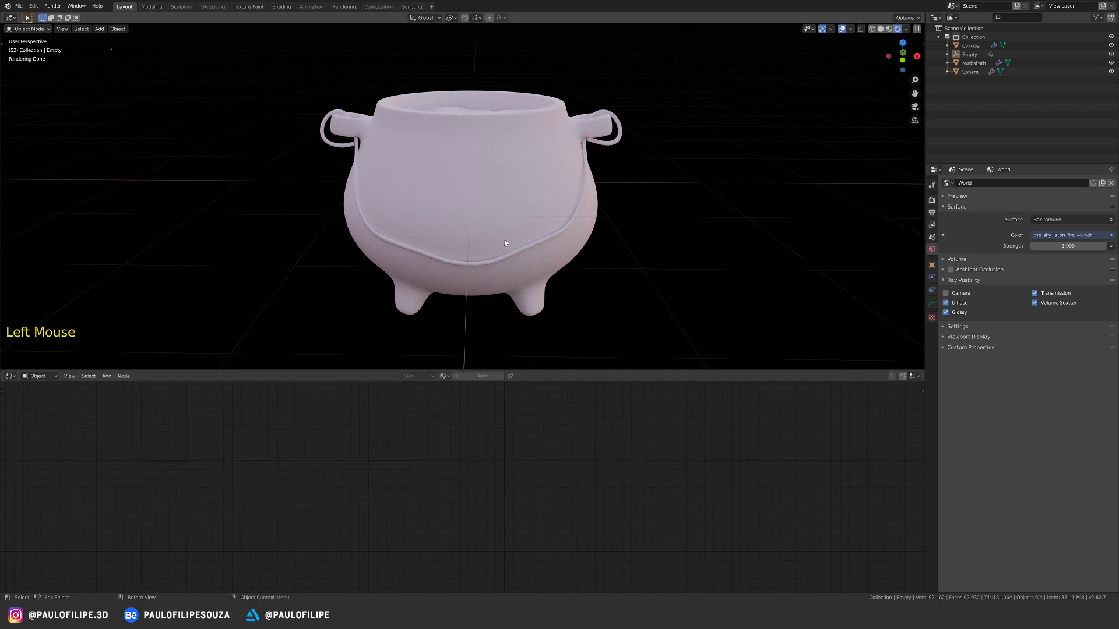
left_click(498, 211)
left_click(481, 375)
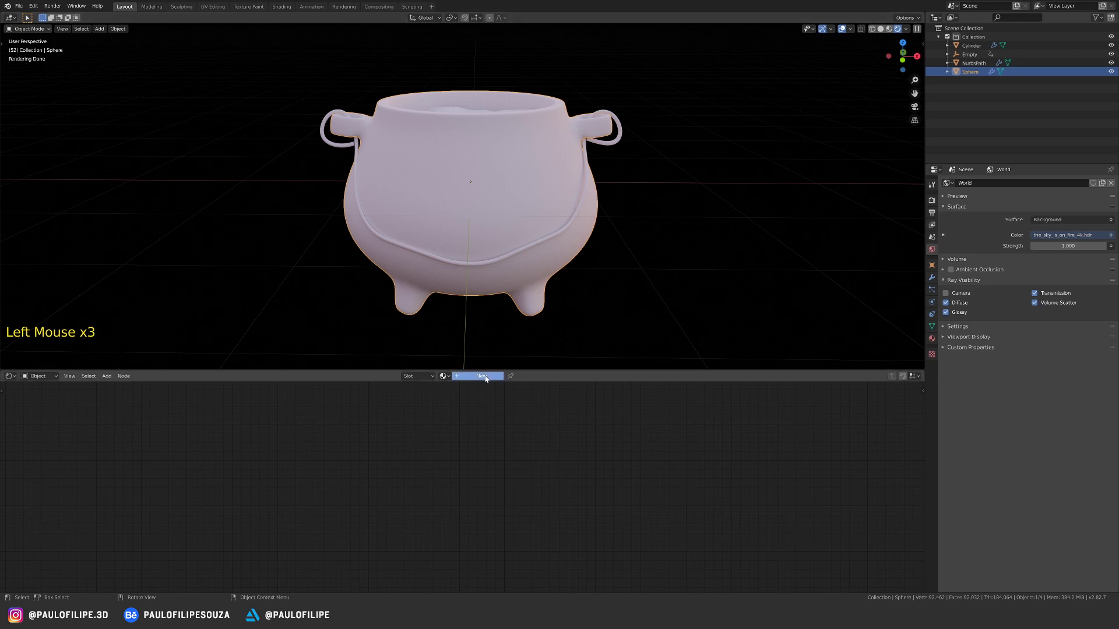
left_click(481, 376)
type("Ca")
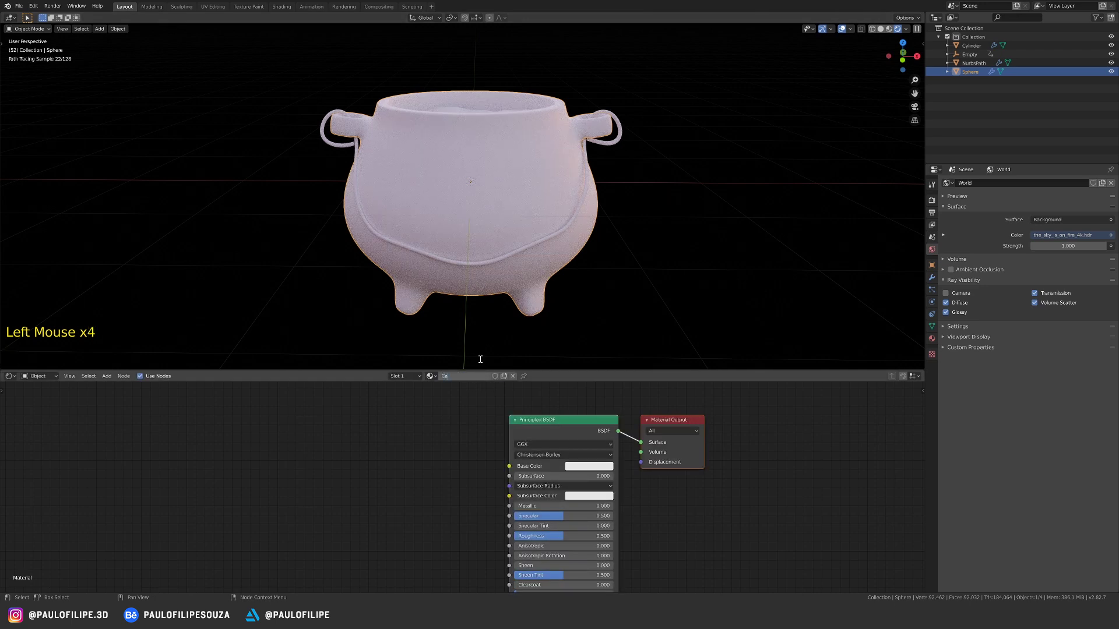
type("uldron")
key("Return")
Darken the Cauldron material's Base Color to near black and set Metallic to 1.000.
middle_click_drag(653, 455, 602, 434, "ctrl")
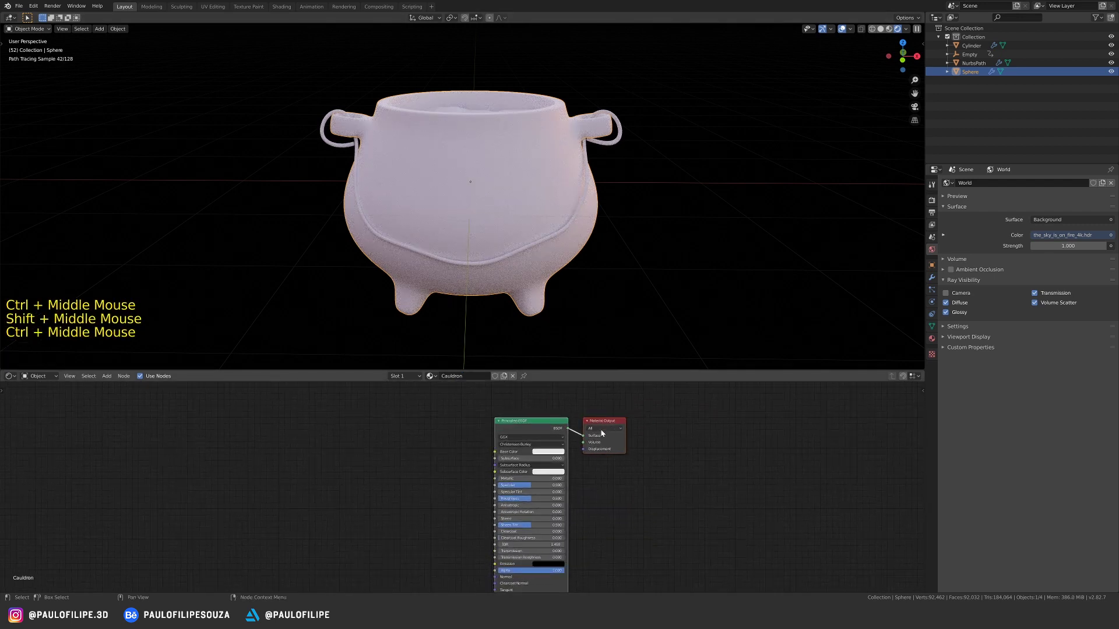
left_click(551, 453)
left_click_drag(585, 372, 586, 406)
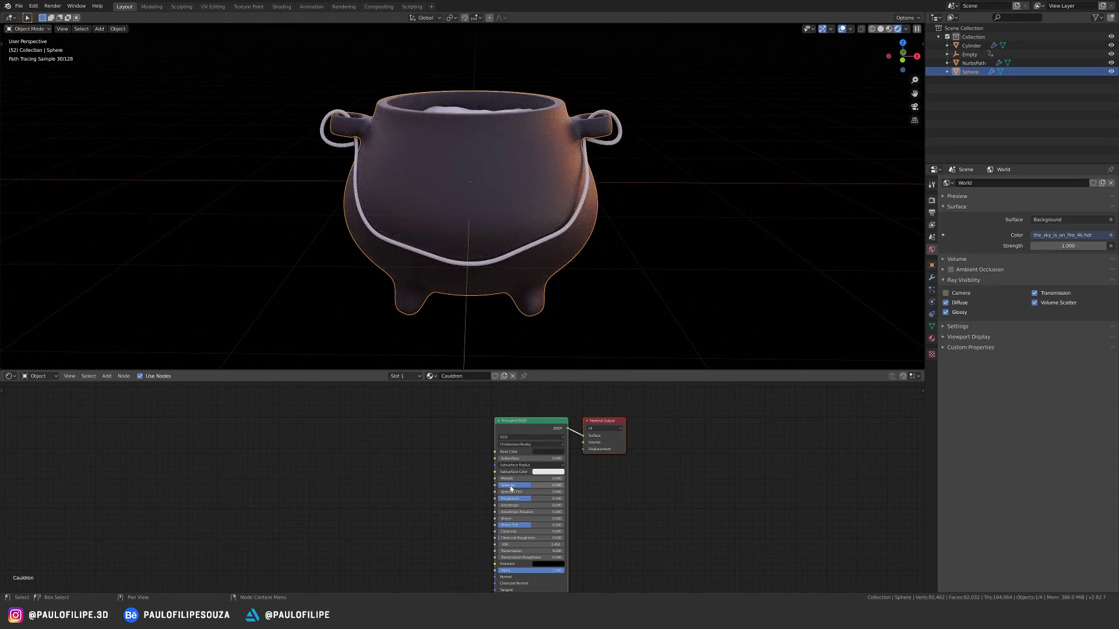
left_click_drag(525, 478, 605, 492)
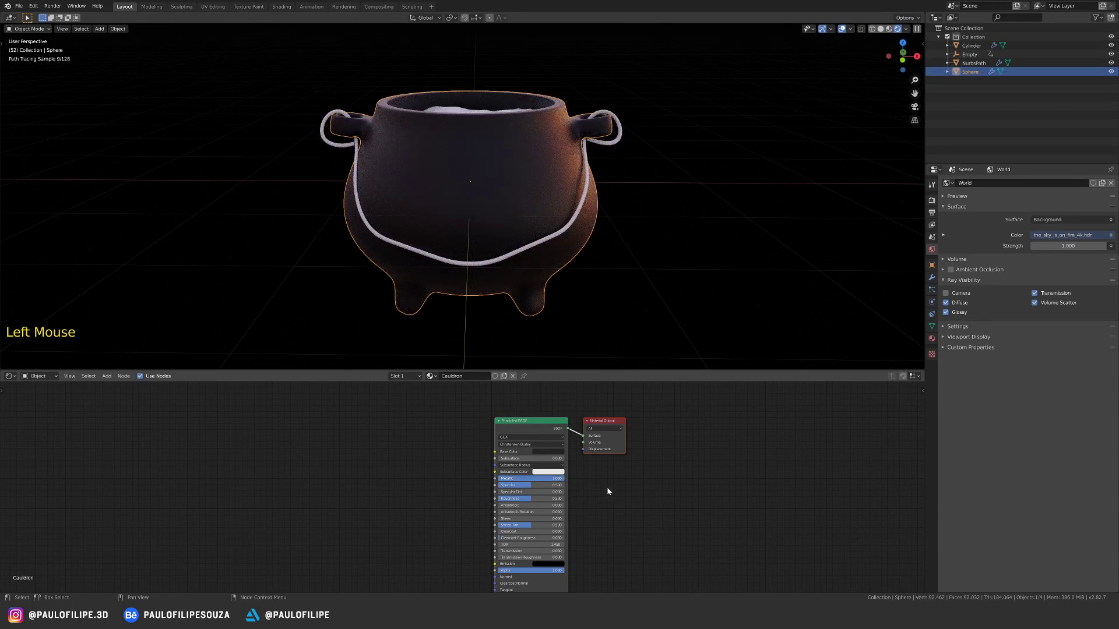
Add a Noise Texture node to the Cauldron material, in the free space before the Principled BSDF.
middle_click_drag(544, 247, 582, 252, "ctrl")
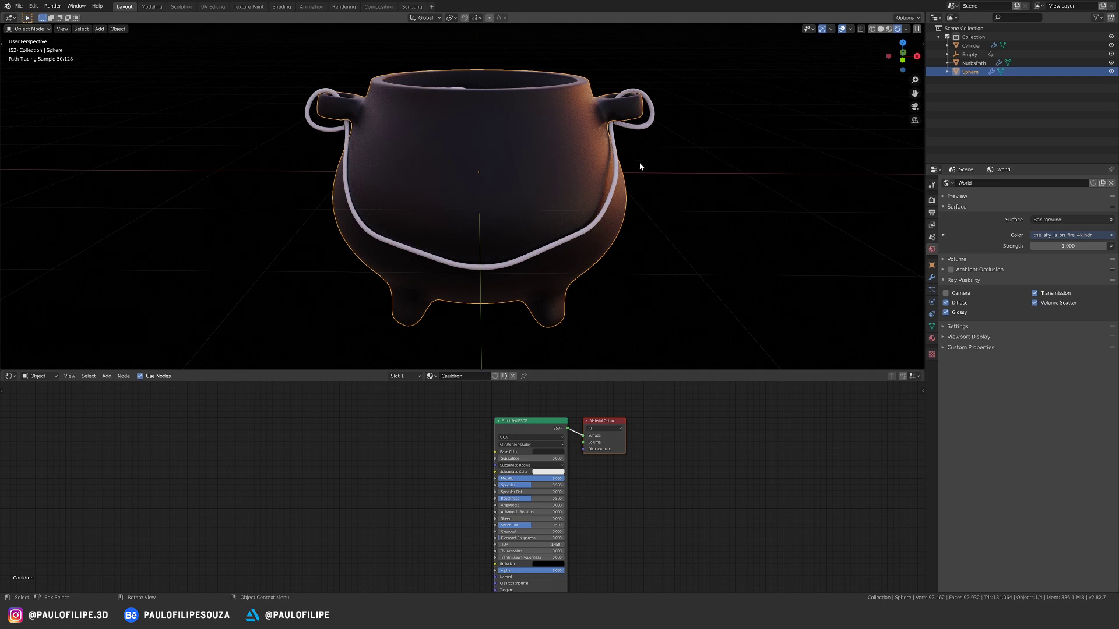
middle_click_drag(652, 449, 650, 447)
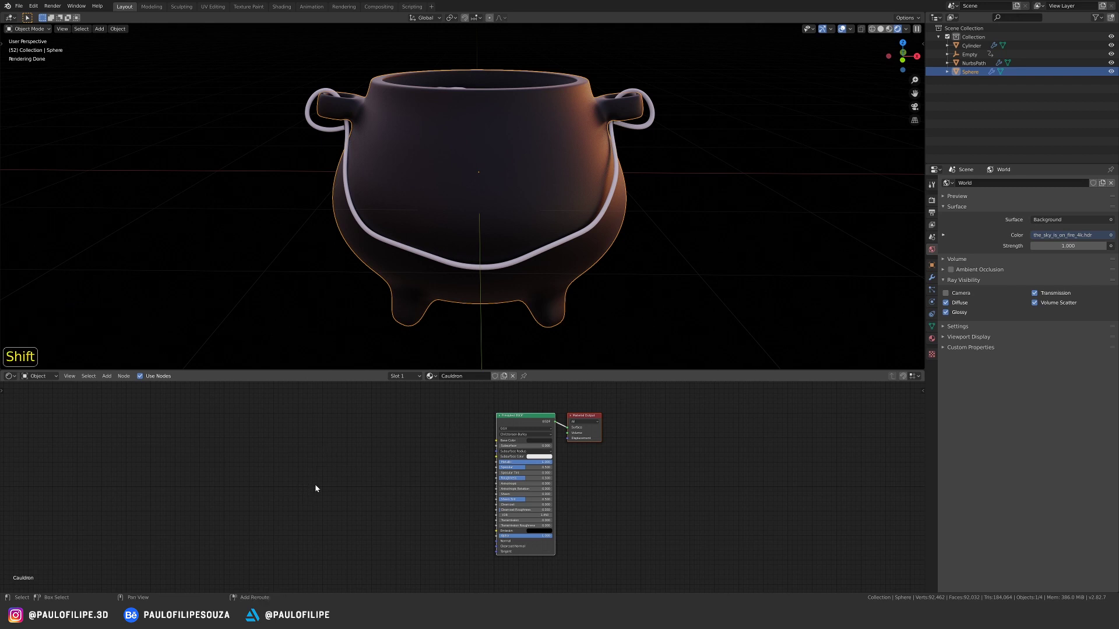
key("shift+a")
mouse_move(314, 486)
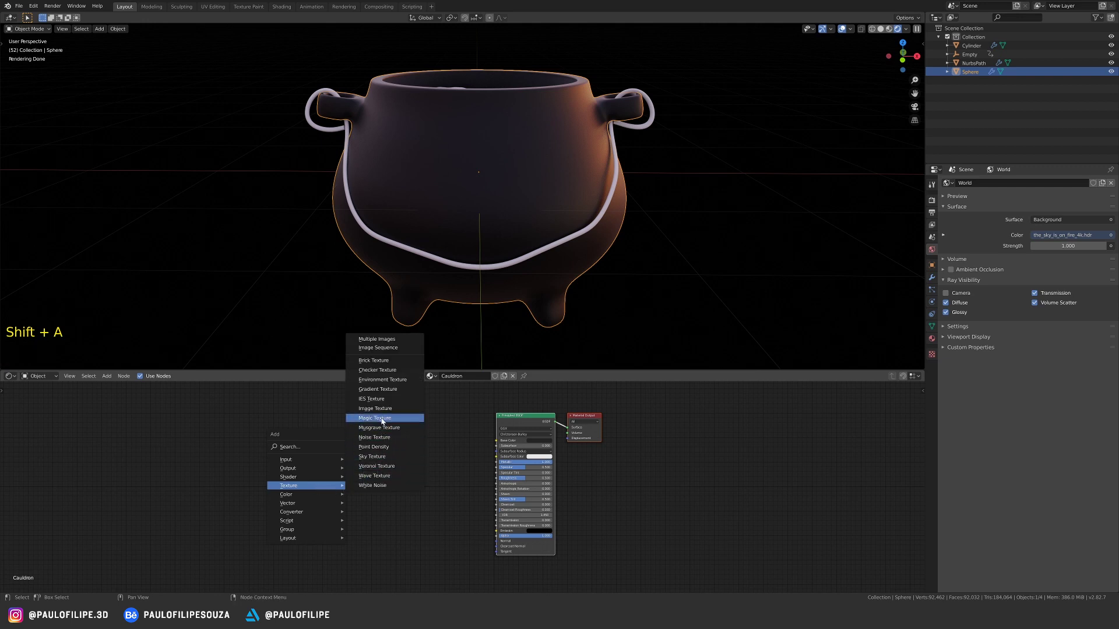
left_click(374, 437)
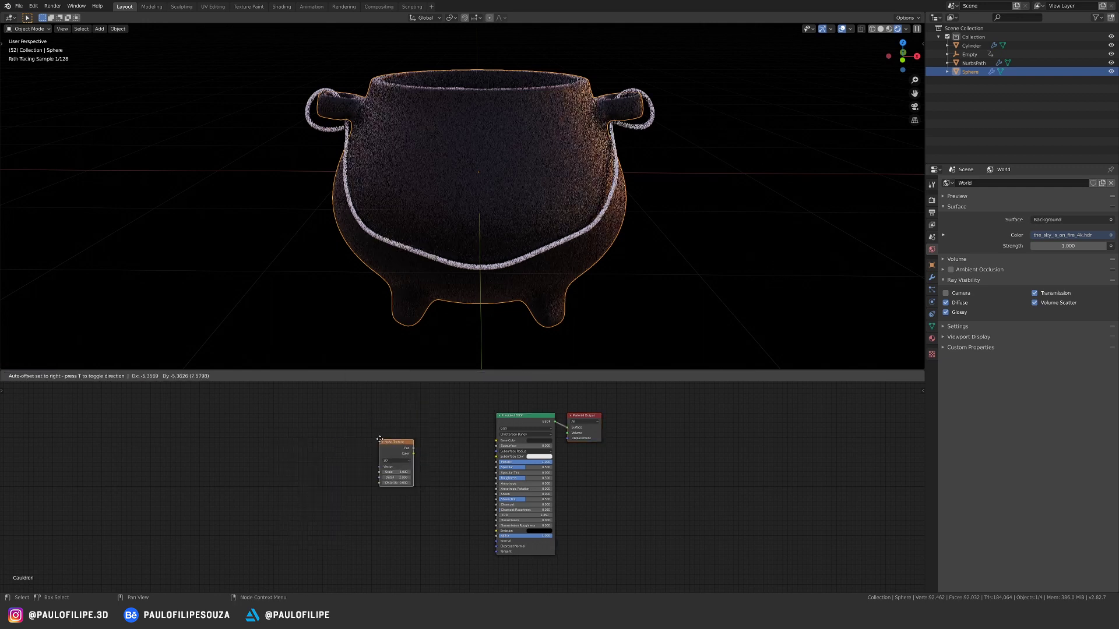
left_click(324, 474)
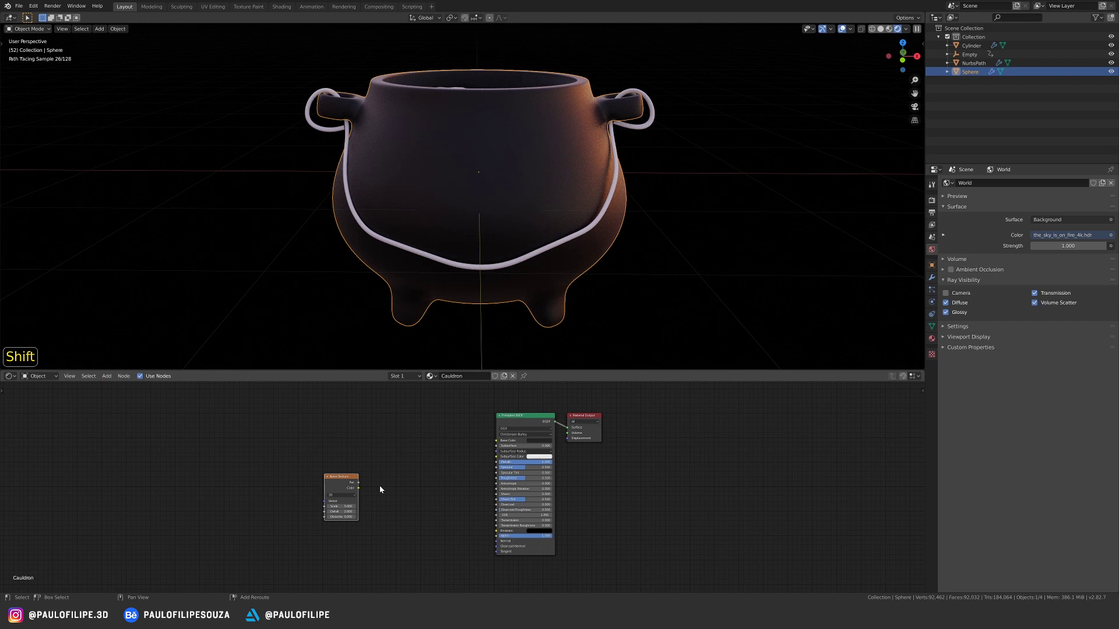
Add a ColorRamp node beside the Noise Texture and feed the noise's Fac output into it.
key("shift+a")
mouse_move(380, 515)
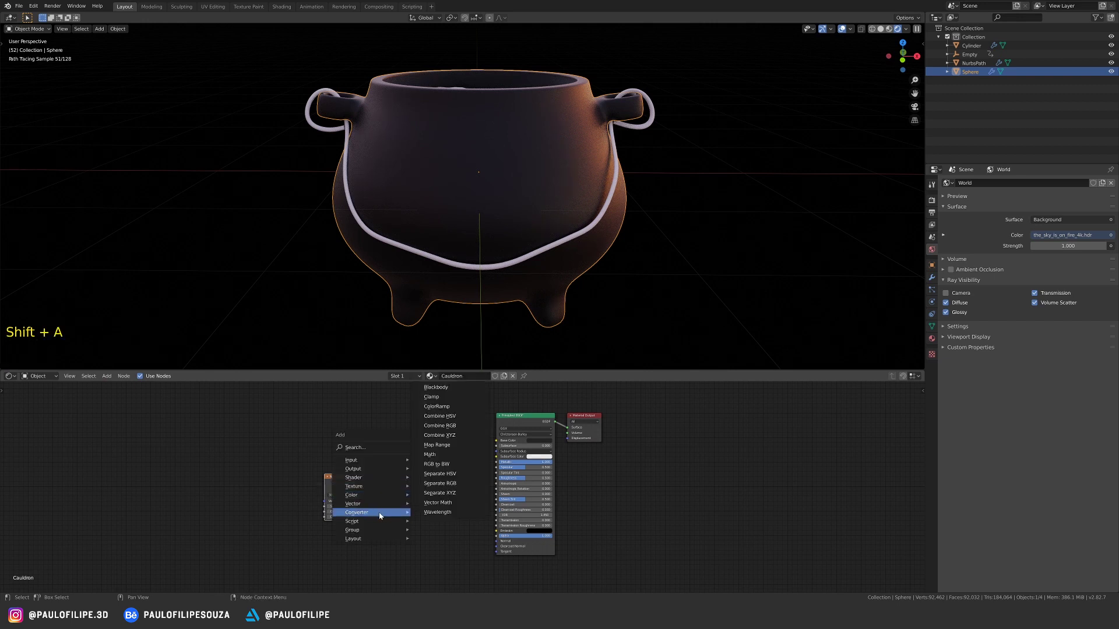
left_click(436, 406)
left_click(375, 469)
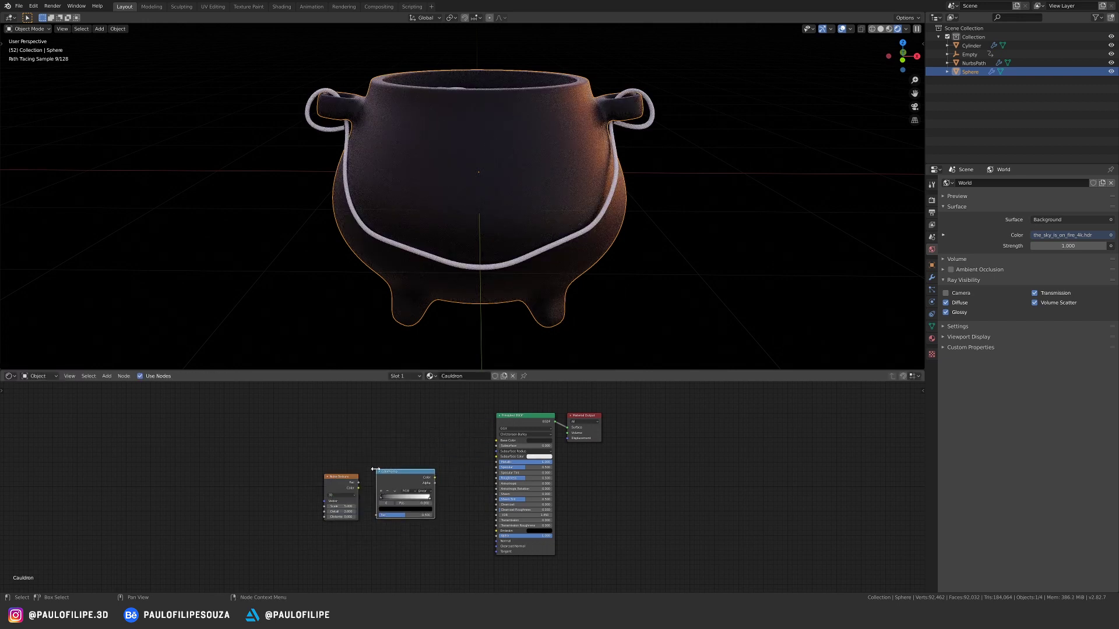
left_click_drag(358, 482, 396, 534)
left_click(445, 498)
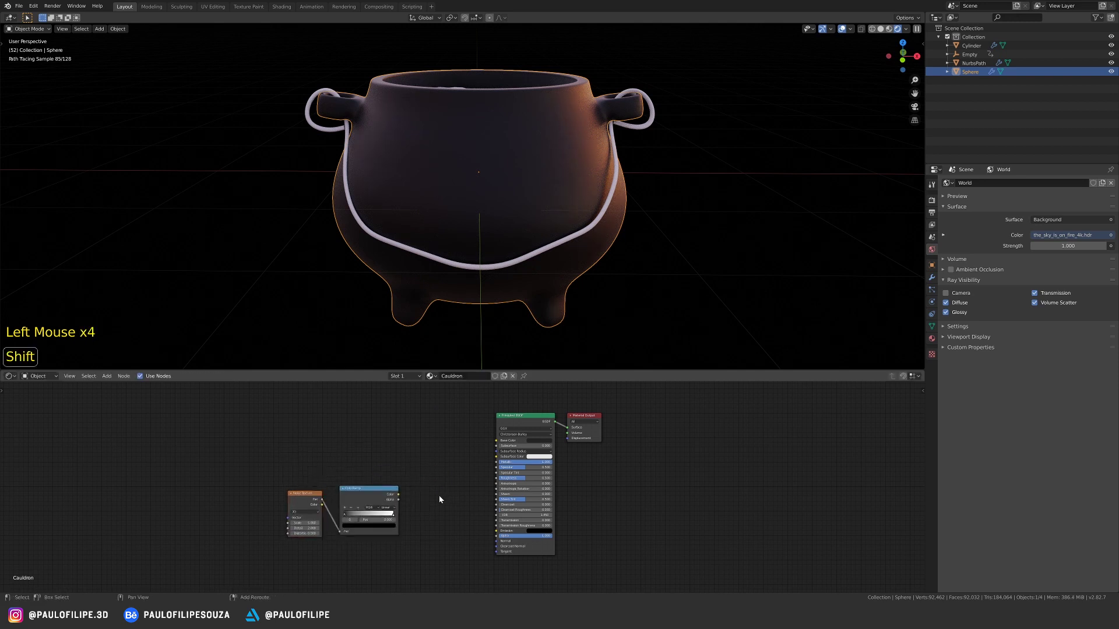
Add a Bump node, linking the ColorRamp's Color to its Height and its Normal output to the Principled BSDF's Normal.
key("shift+a")
mouse_move(440, 497)
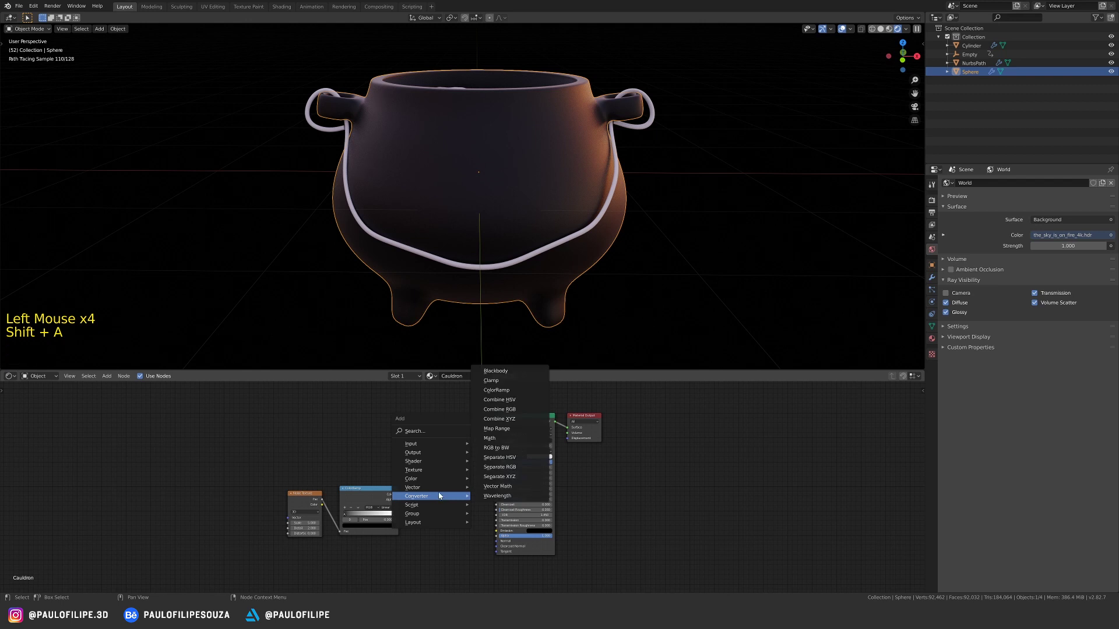
left_click(501, 490)
left_click(420, 488)
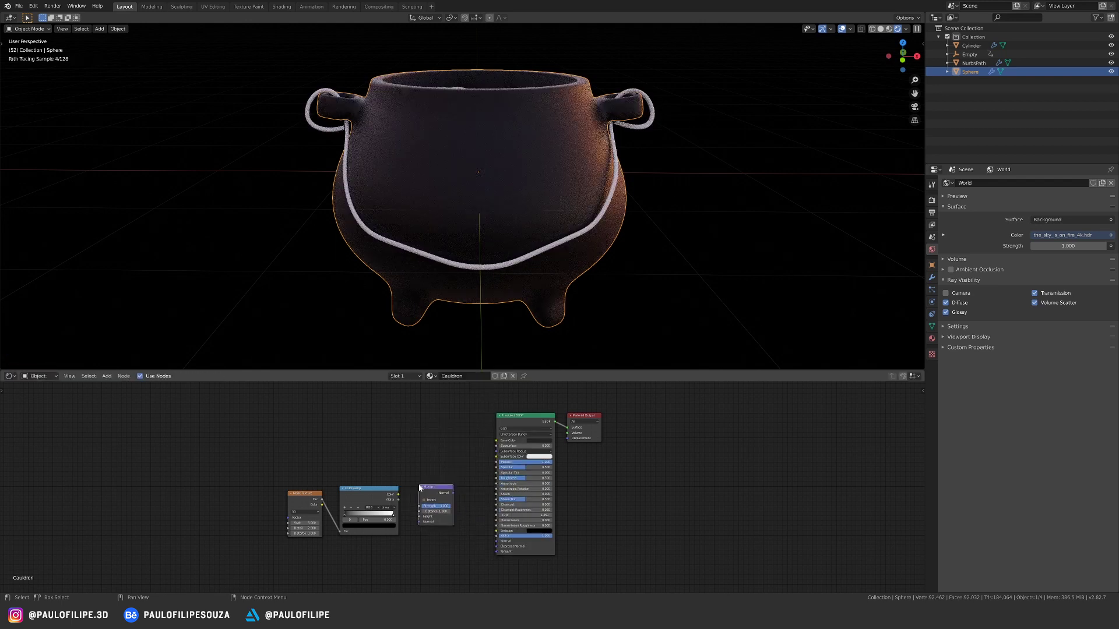
left_click_drag(399, 494, 496, 541)
left_click_drag(313, 434, 460, 542)
left_click_drag(442, 493, 448, 513)
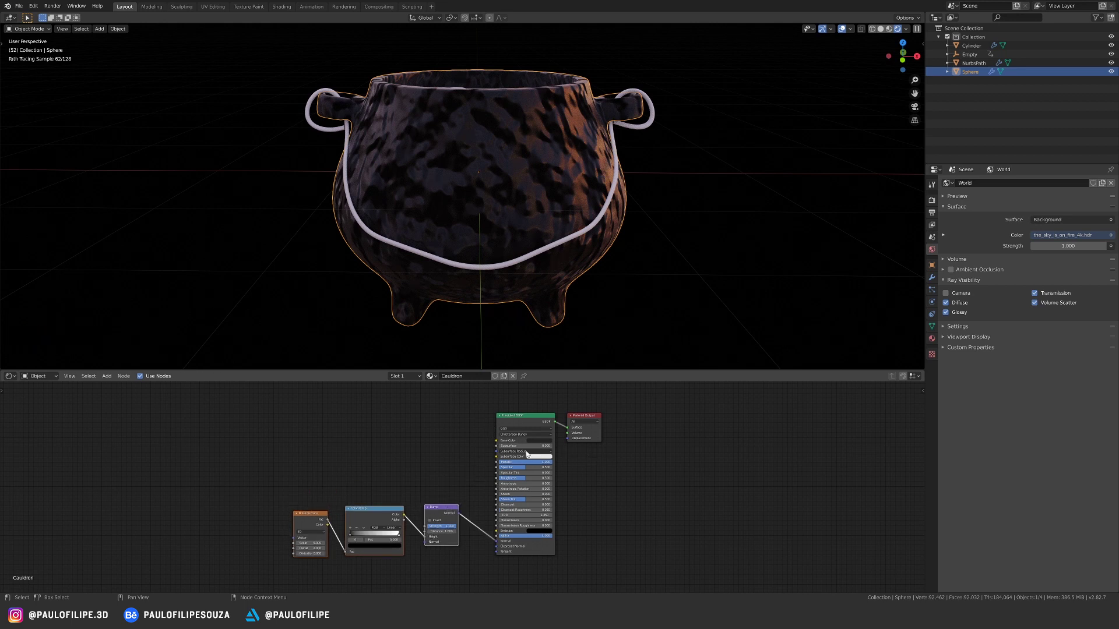
Add Texture Coordinate and Mapping nodes ahead of the Noise Texture, with the Object output driving the Mapping node's Vector.
middle_click_drag(565, 475, 613, 446, "shift")
double_click(356, 439)
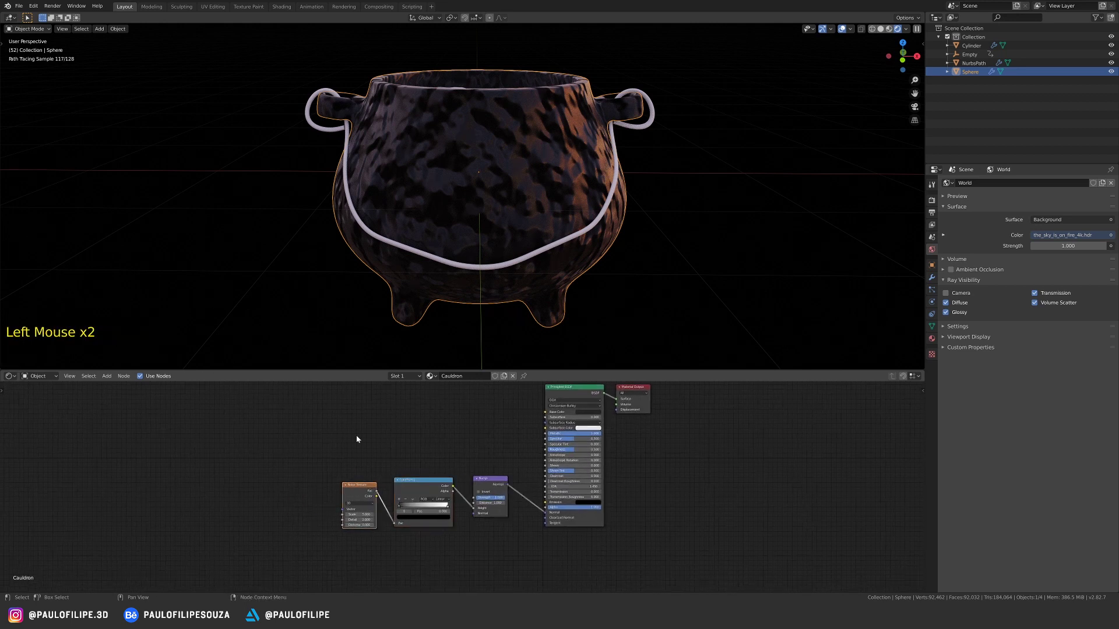
key("ctrl")
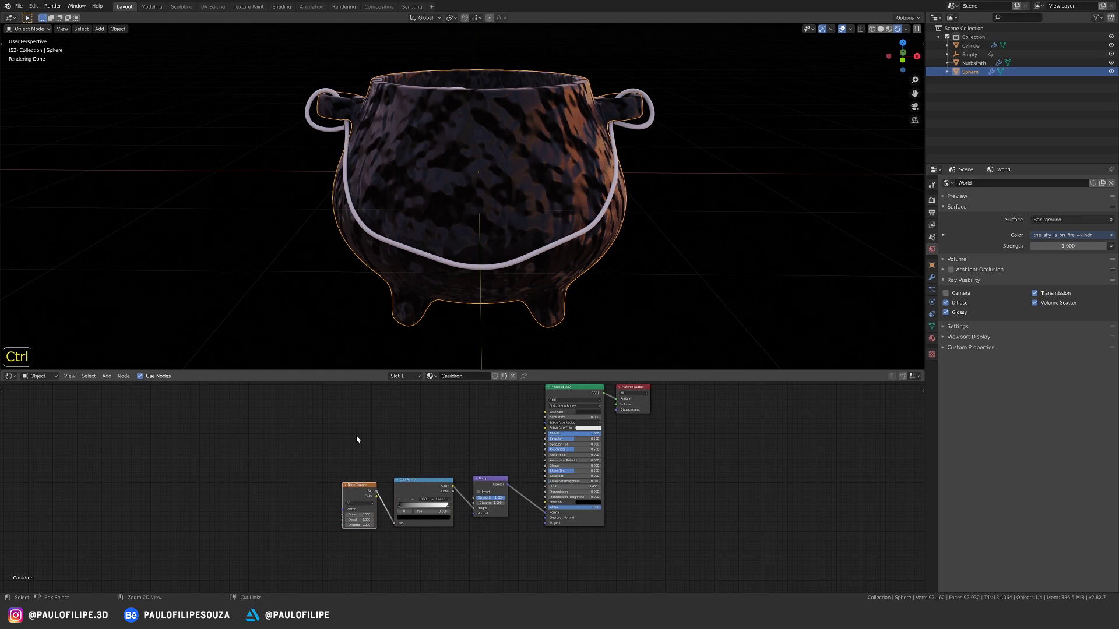
key("ctrl+t")
middle_click_drag(260, 453, 188, 441, "ctrl")
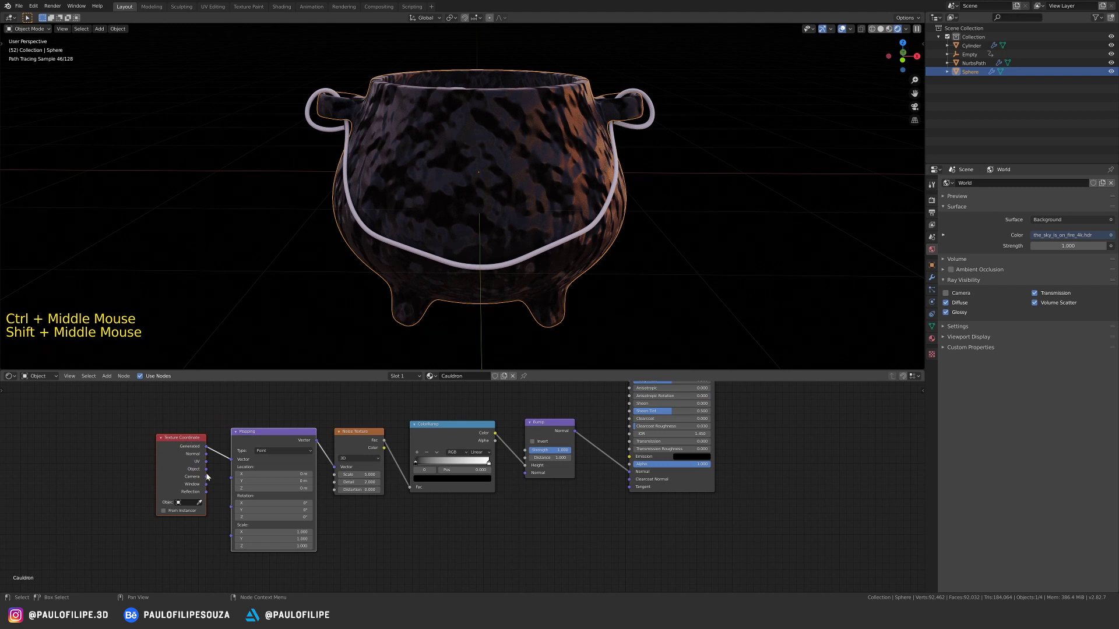
left_click_drag(206, 469, 231, 460)
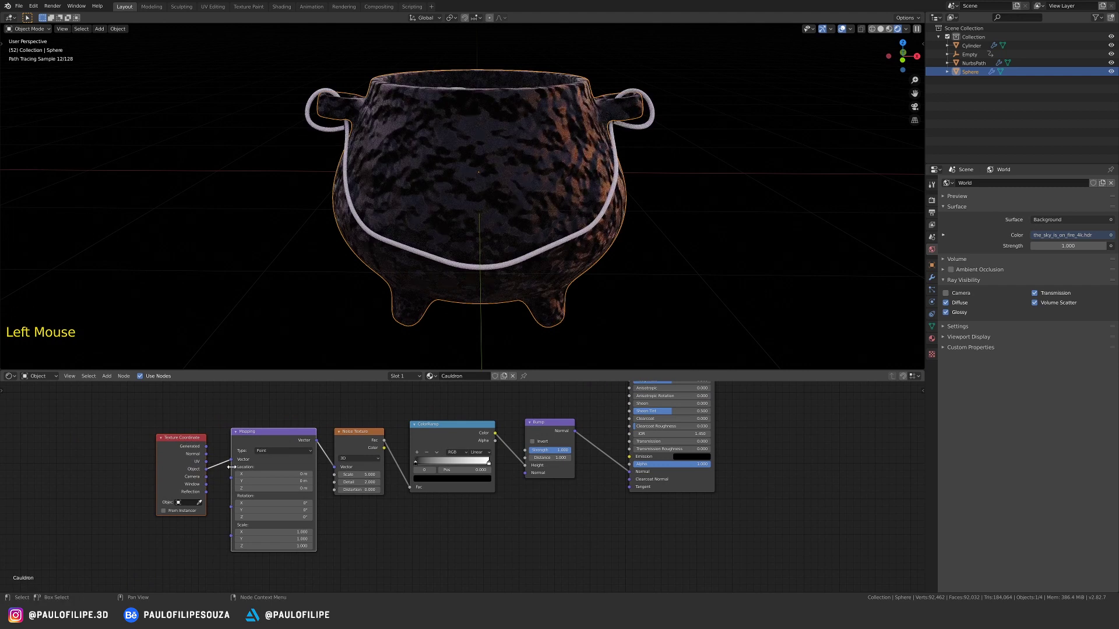
Set the Noise Texture's Scale to 150.
left_click(376, 432)
double_click(360, 475)
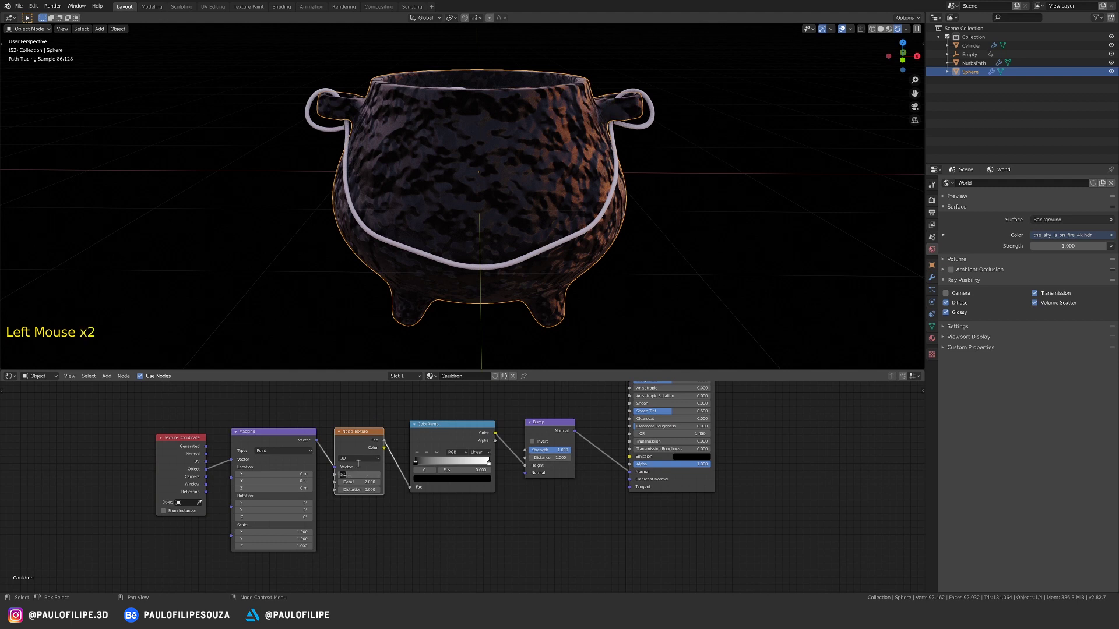
type("150")
key("Return")
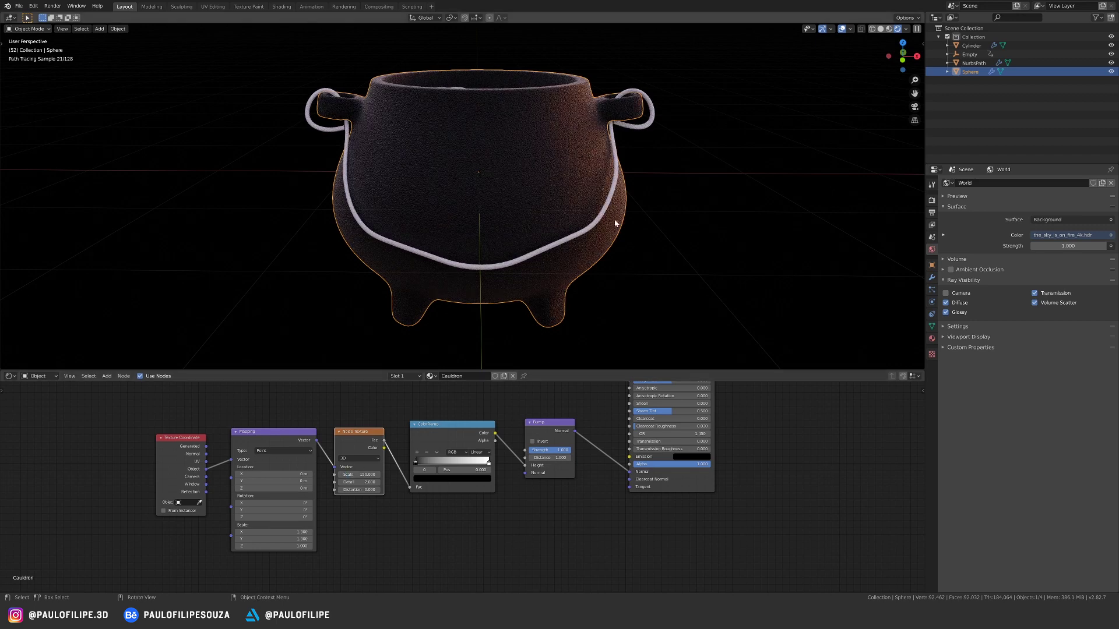
Lower the Bump node's Strength to 0.080 for a subtle surface grain on the cauldron.
mouse_move(614, 217)
middle_mouse_down()
mouse_move(690, 225)
mouse_move(586, 212)
mouse_move(610, 208)
mouse_move(572, 226)
middle_mouse_up()
middle_click_drag(572, 226, 569, 222)
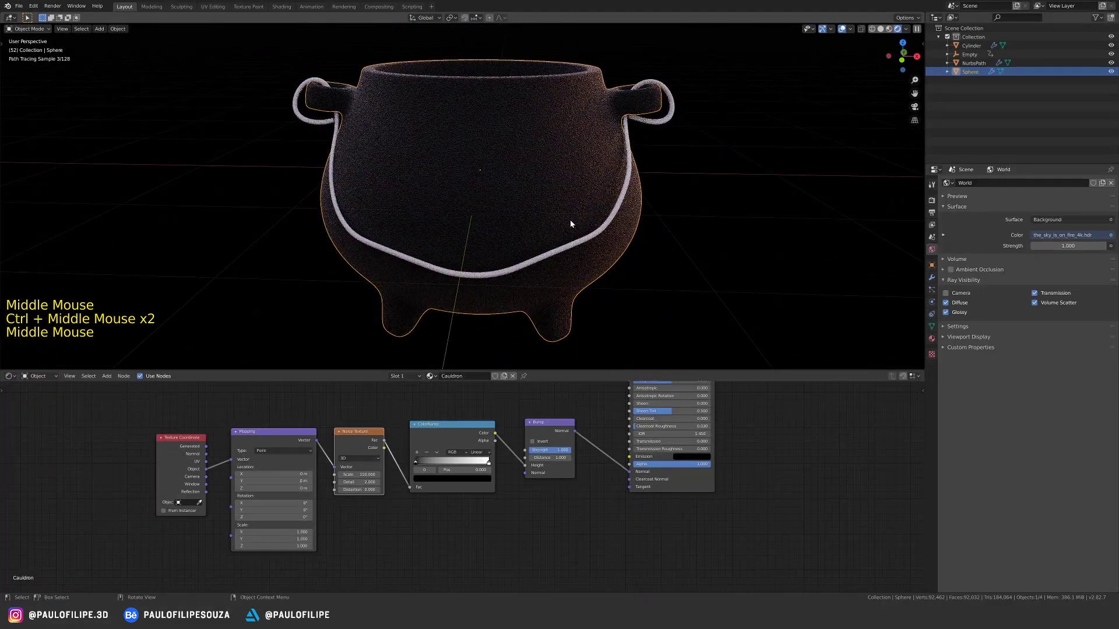
middle_click_drag(557, 282, 565, 262)
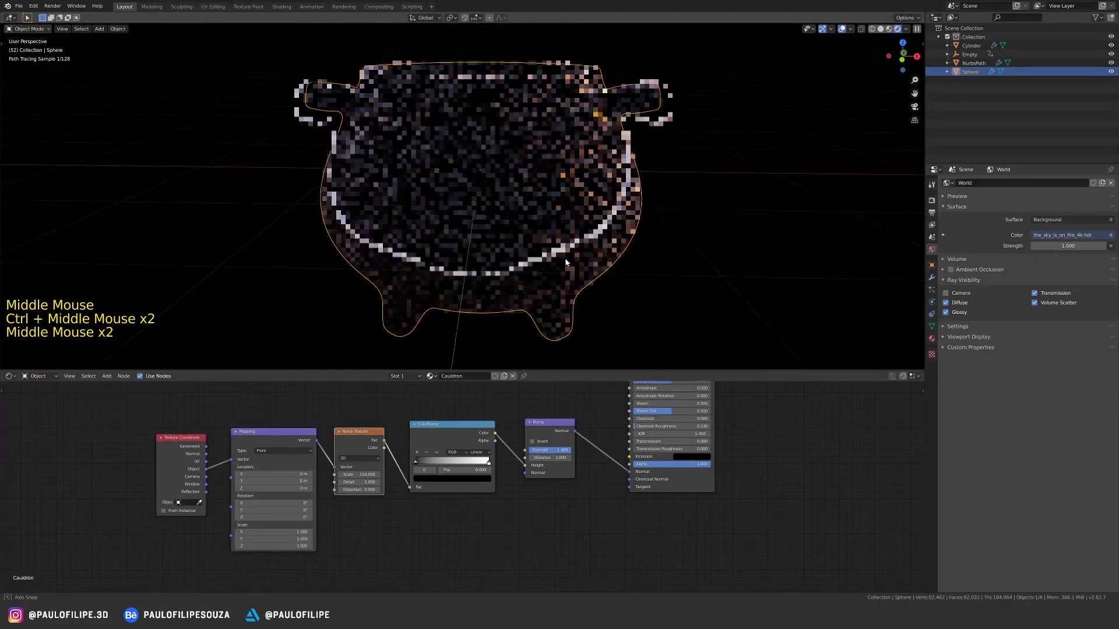
left_click(558, 456)
left_click_drag(558, 455, 521, 456)
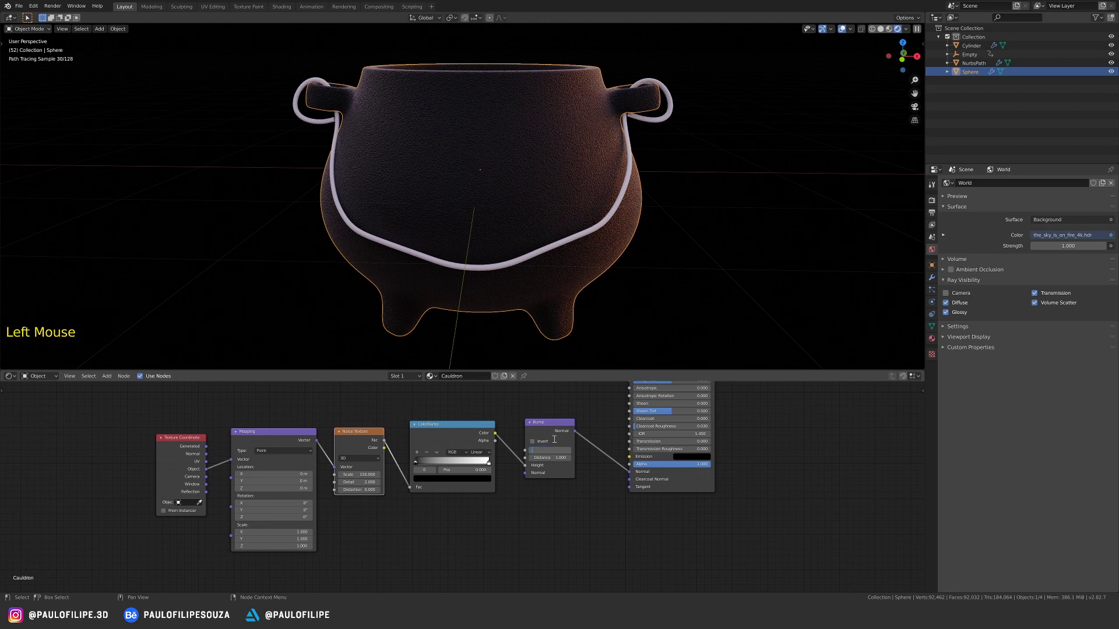
middle_click_drag(547, 280, 596, 257)
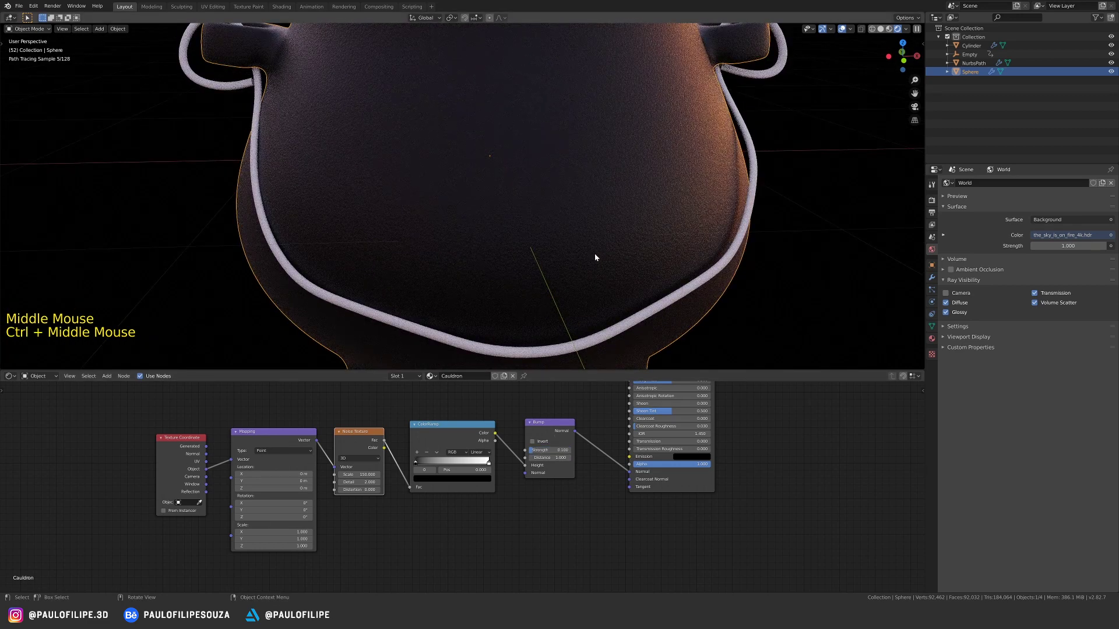
left_click(557, 450)
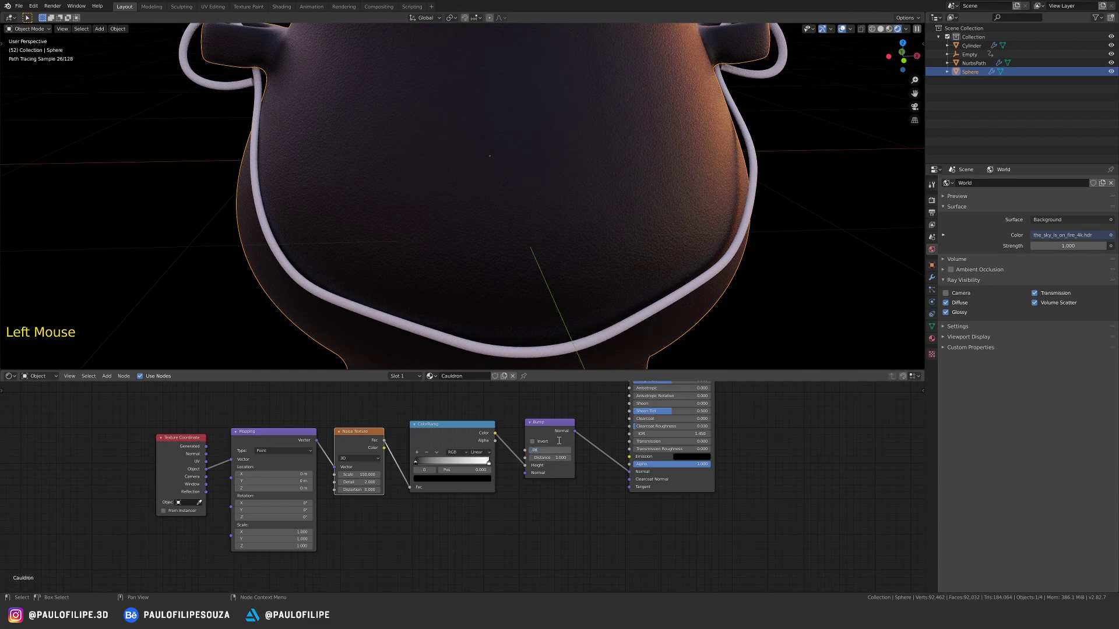
key("Return")
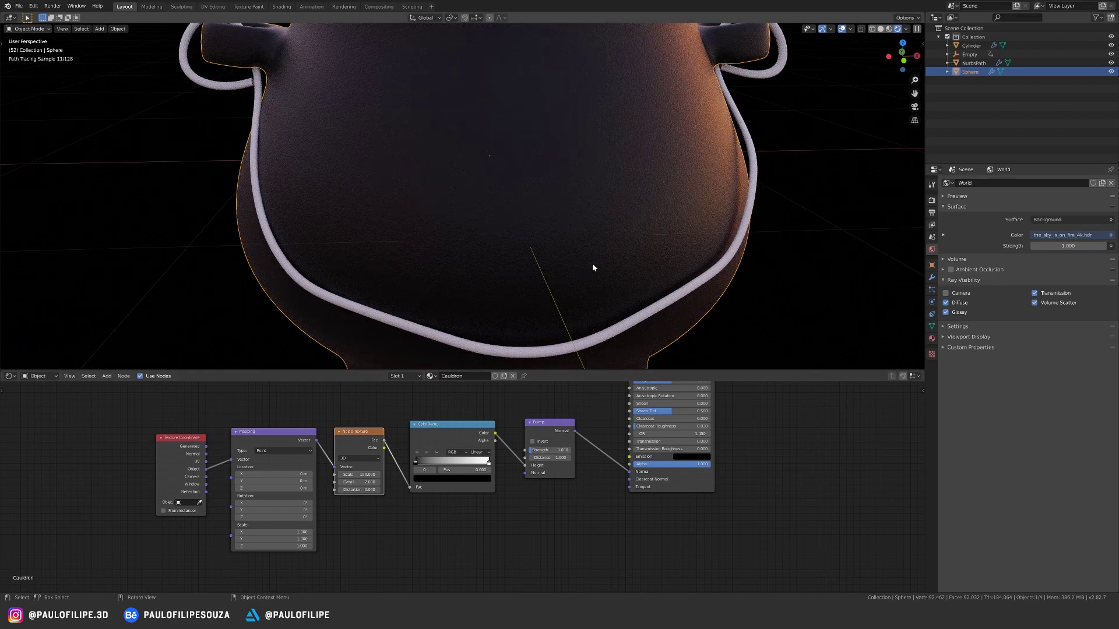
Rearrange the material nodes, moving the Bump and ColorRamp down to clear space beside the Noise Texture.
middle_click_drag(591, 263, 559, 278, "ctrl")
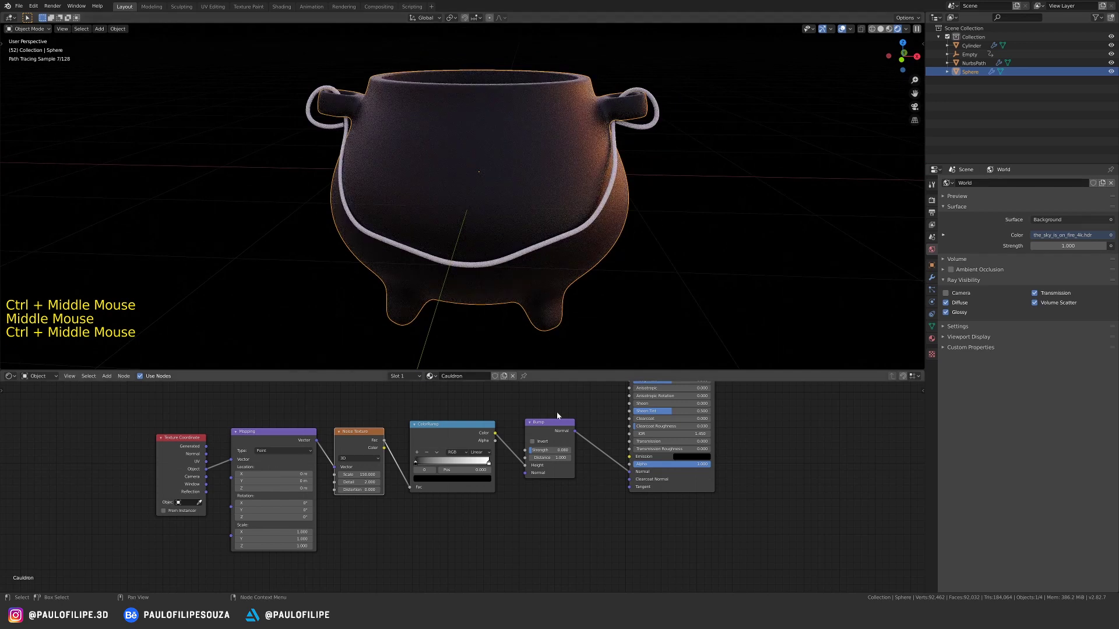
middle_click_drag(558, 415, 534, 471)
mouse_move(111, 419)
left_mouse_down()
mouse_move(375, 528)
mouse_move(438, 511)
mouse_move(432, 416)
left_mouse_up()
middle_click_drag(500, 445, 480, 473)
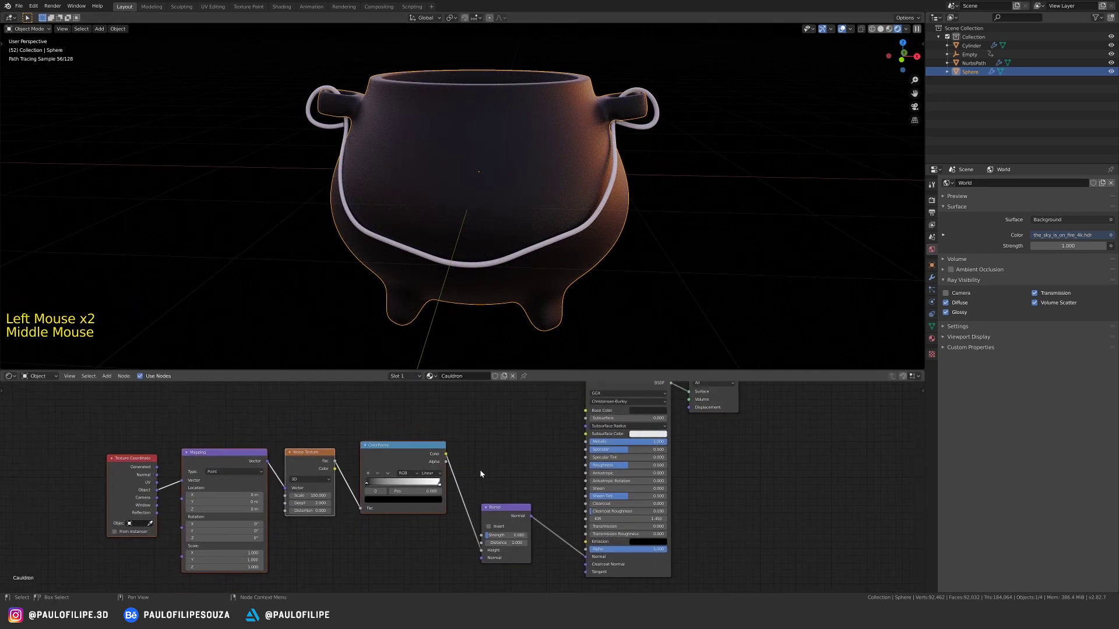
left_click(480, 473)
left_click_drag(396, 445, 399, 506)
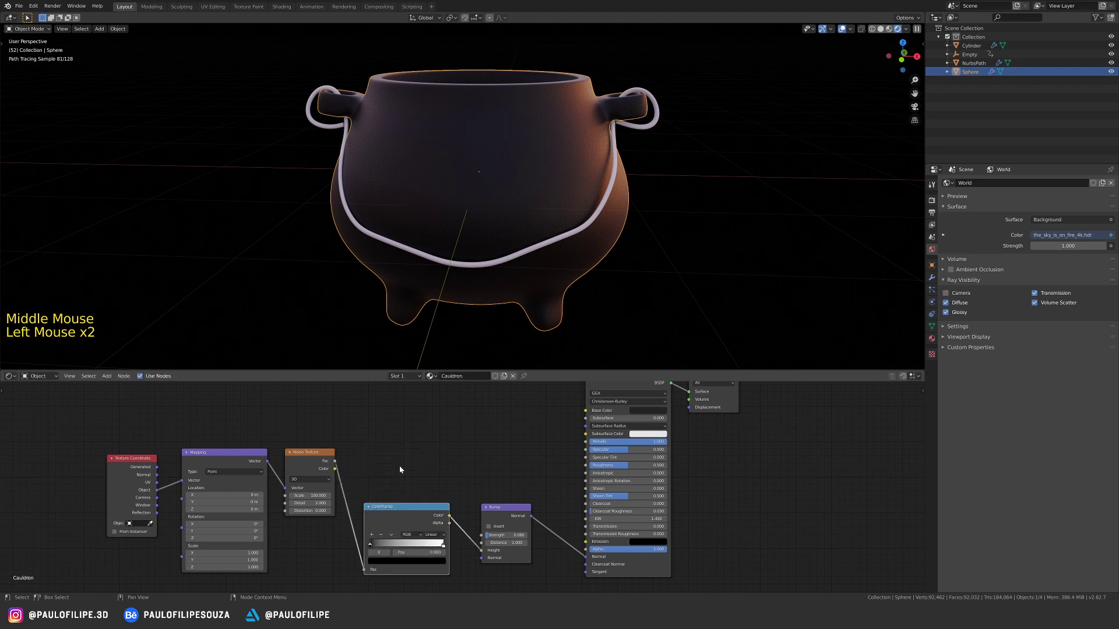
Add a second ColorRamp fed by the Noise Texture's Fac and link its Color to the Principled BSDF's Roughness.
key("shift+a")
mouse_move(408, 458)
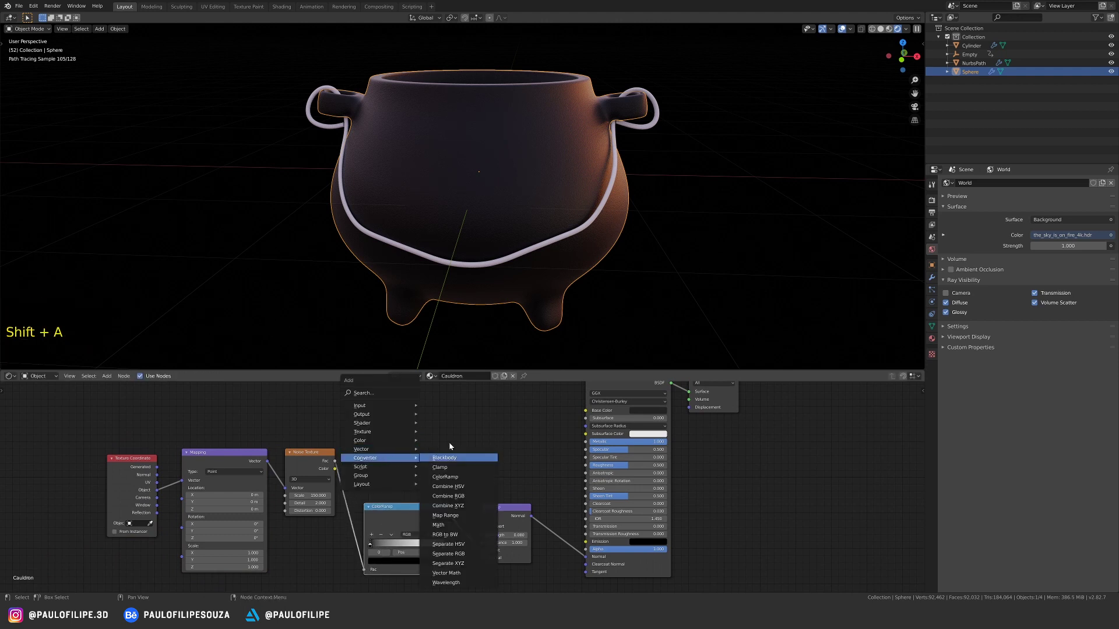
left_click(445, 477)
left_click(411, 454)
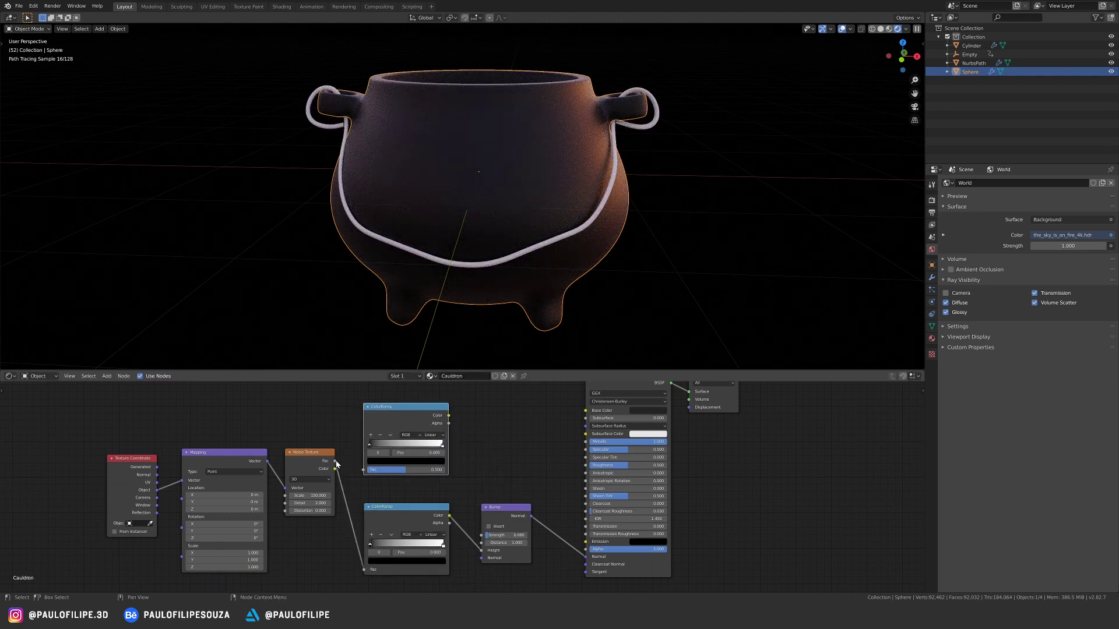
left_click_drag(335, 461, 363, 470)
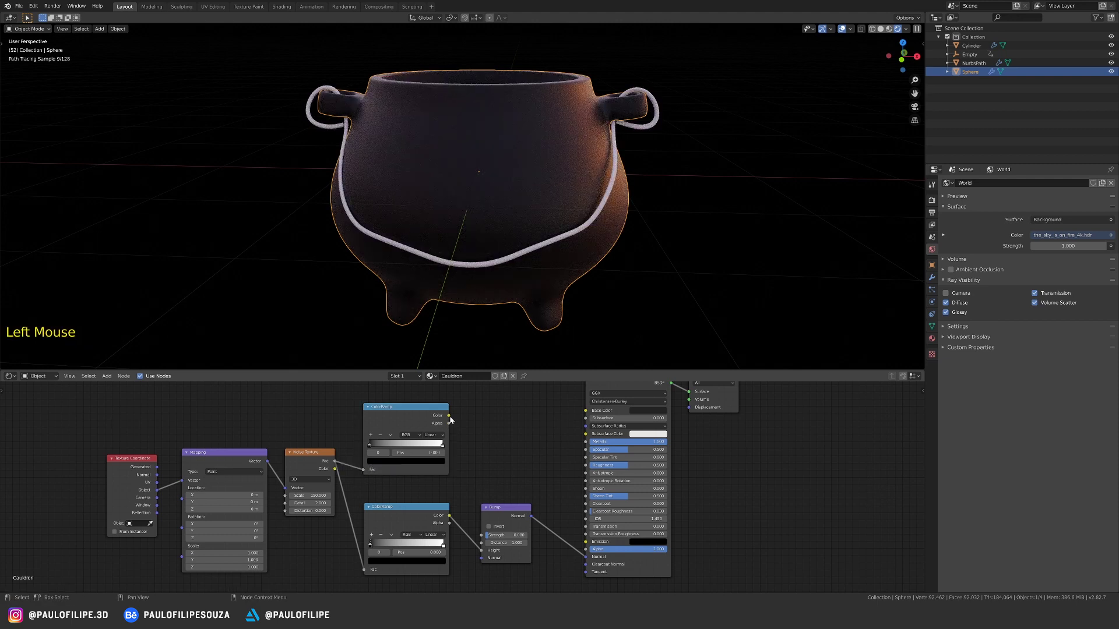
left_click_drag(449, 416, 574, 464)
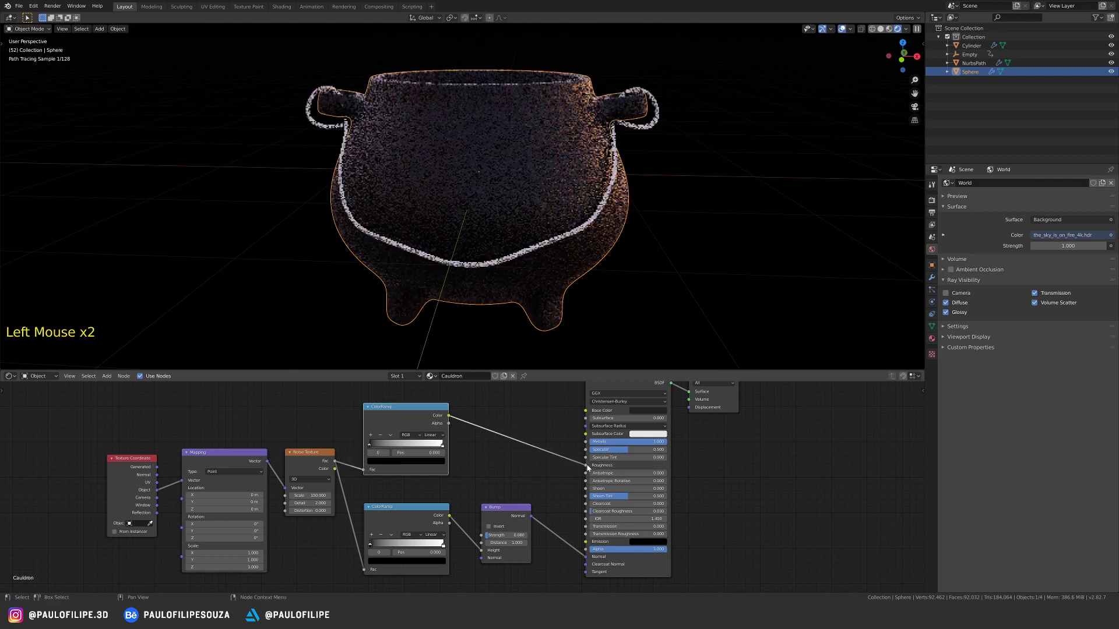
left_click_drag(418, 413, 430, 416)
Preview the roughness ColorRamp on the cauldron, move its black stop to about 0.32, and restore the full Principled BSDF shading.
middle_click_drag(430, 416, 383, 444)
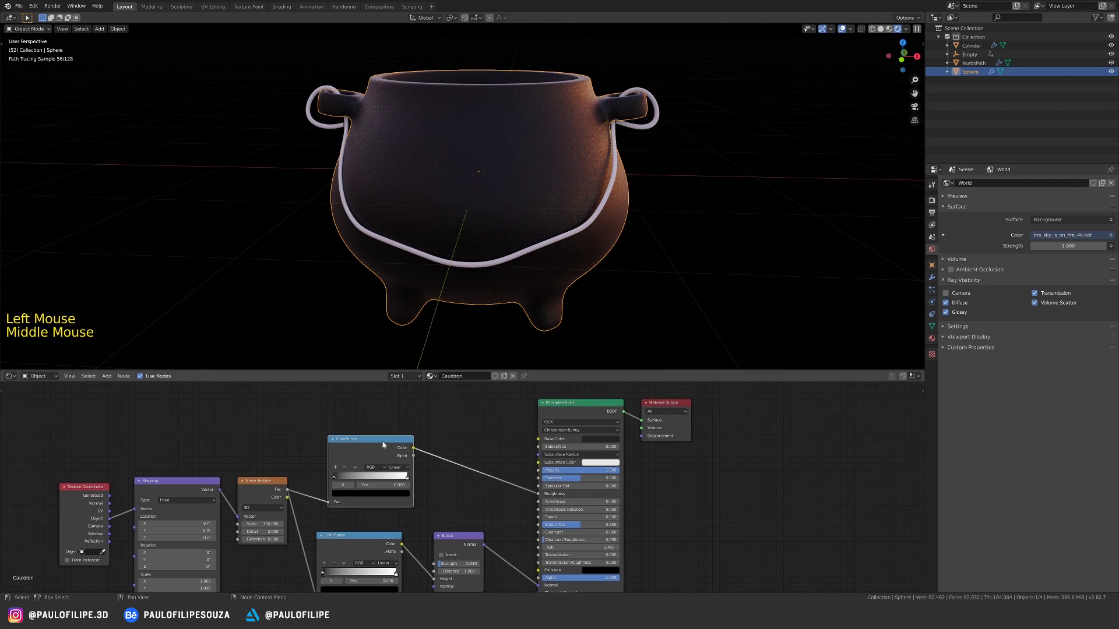
left_click(382, 441, "ctrl+shift")
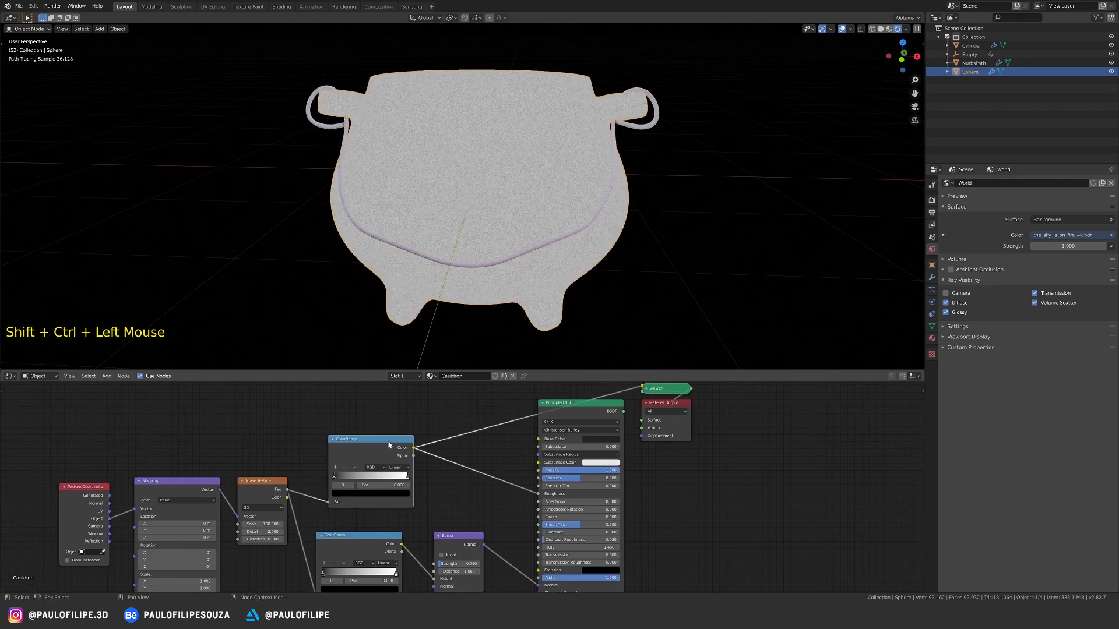
left_click_drag(333, 476, 369, 479)
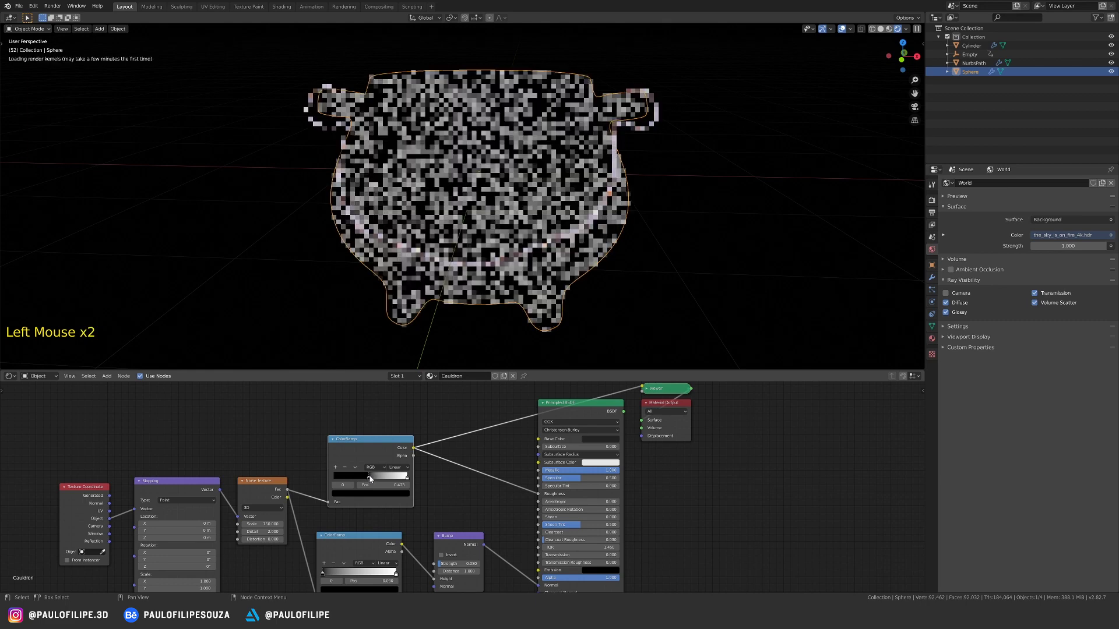
left_click(597, 414, "ctrl+shift")
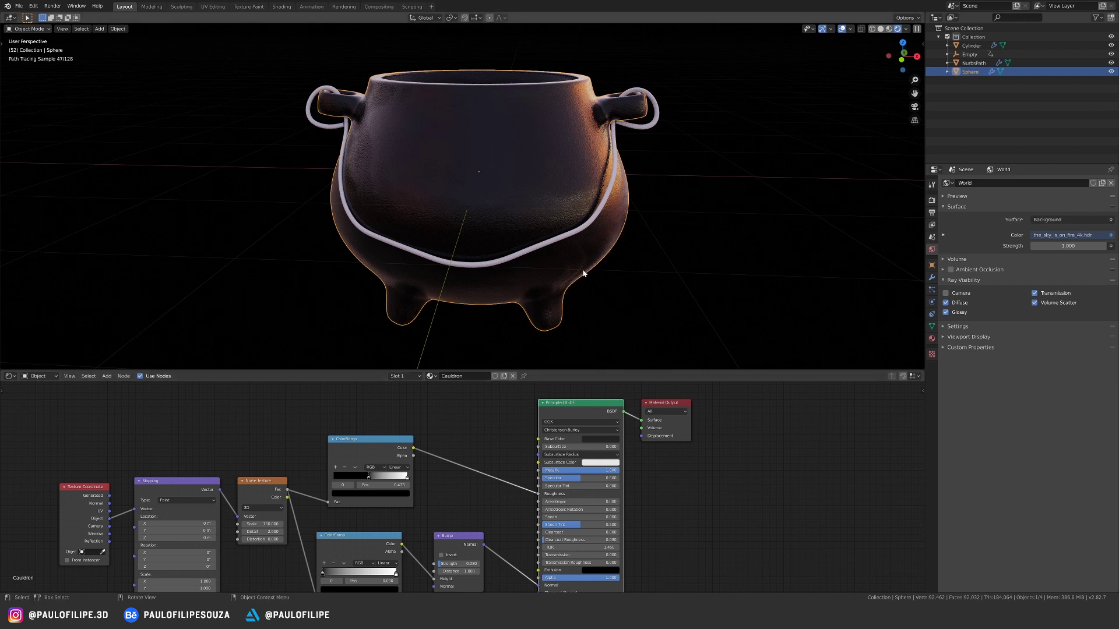
left_click(381, 463, "ctrl+shift")
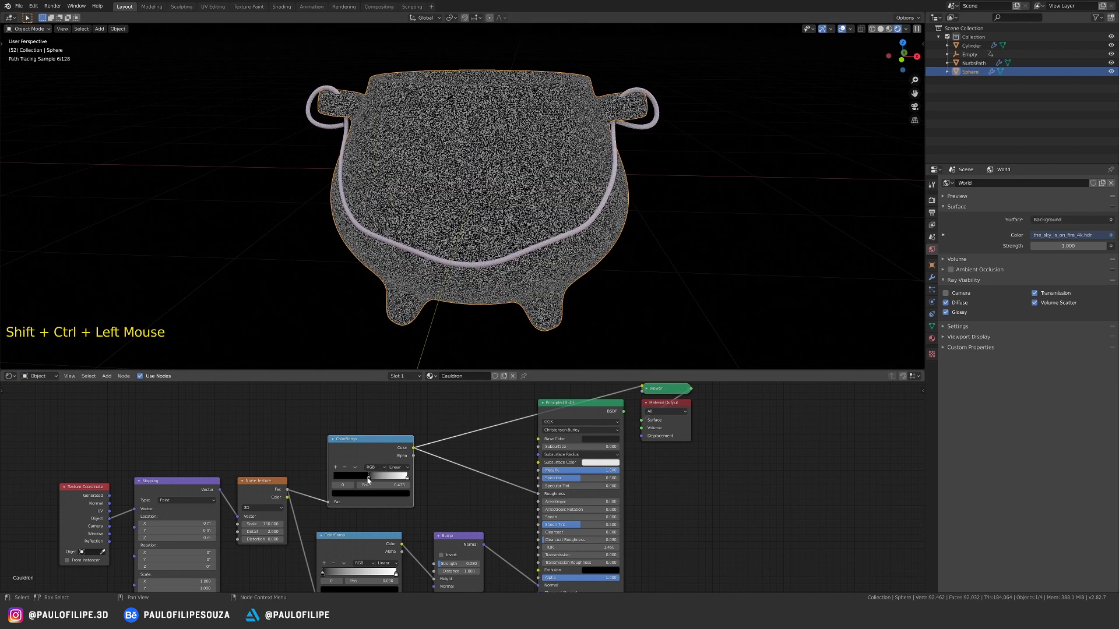
left_click_drag(369, 476, 358, 479)
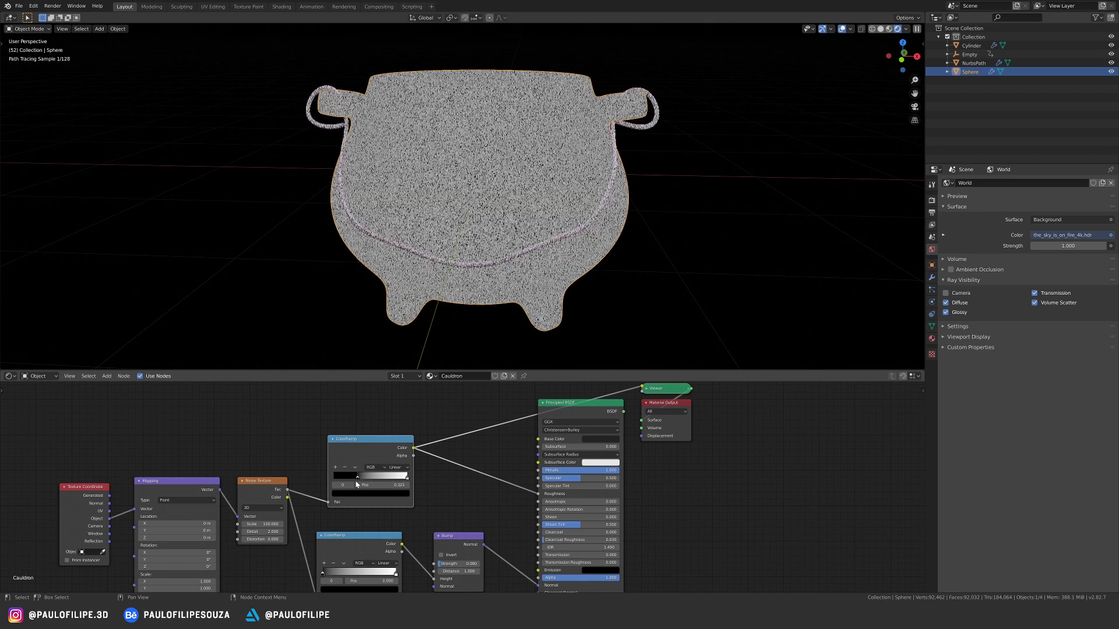
left_click(592, 415, "ctrl+shift")
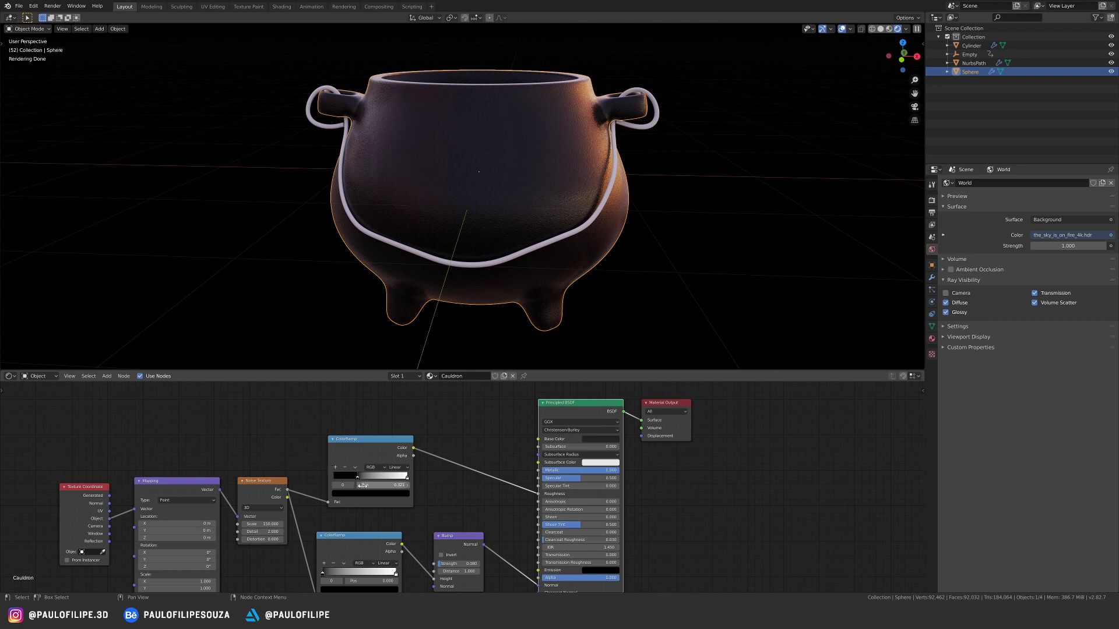
Lighten the black stop of the roughness ColorRamp to a dark grey.
left_click(357, 479)
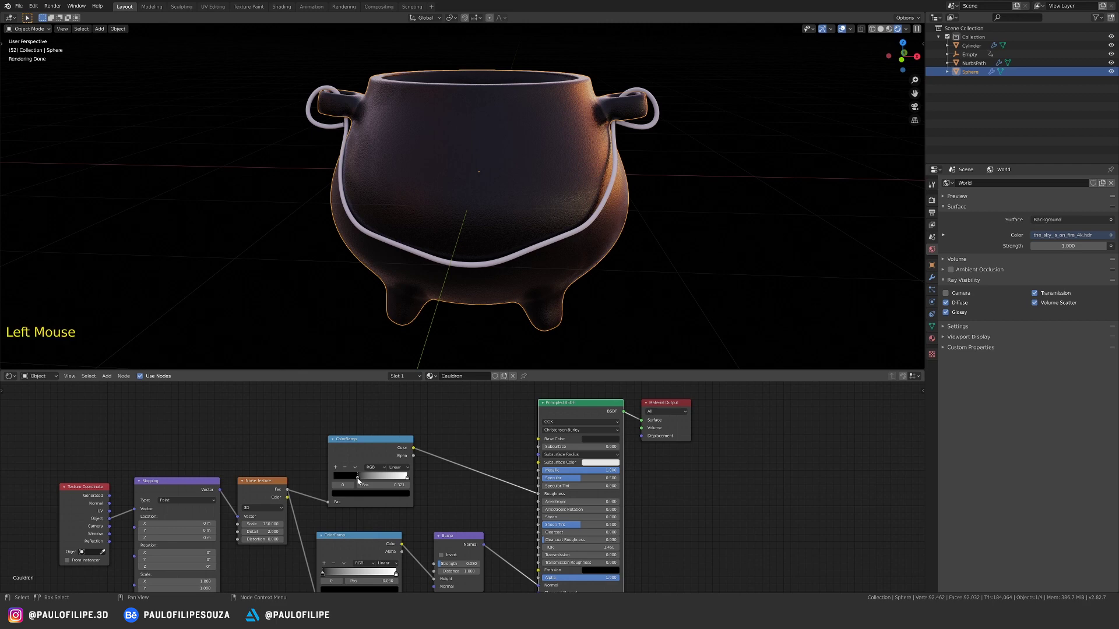
left_click(371, 493)
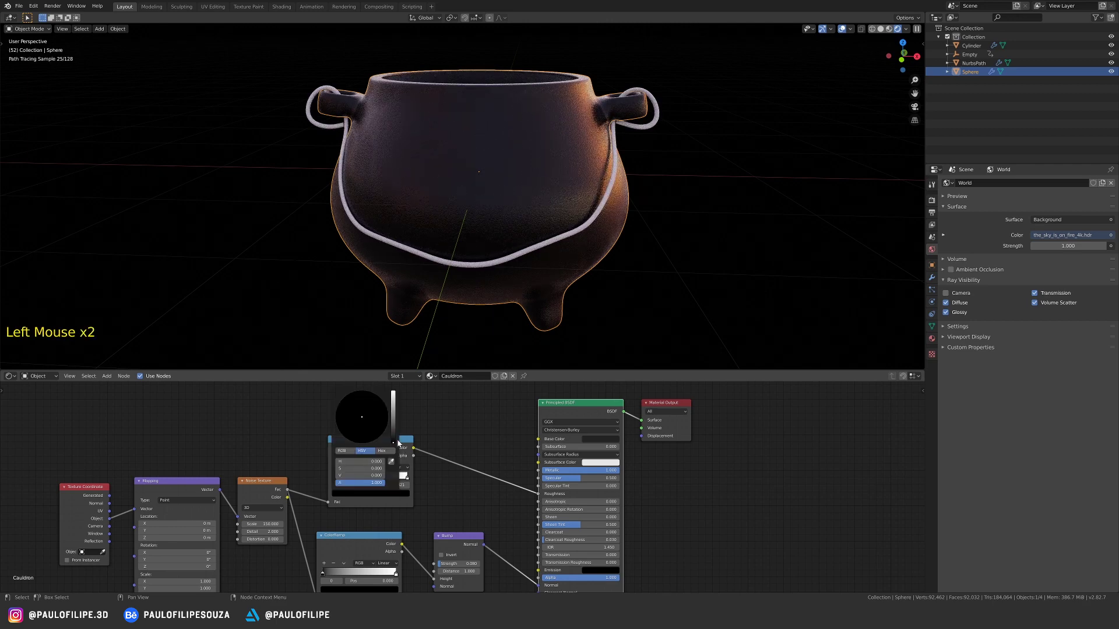
left_click_drag(393, 446, 393, 438)
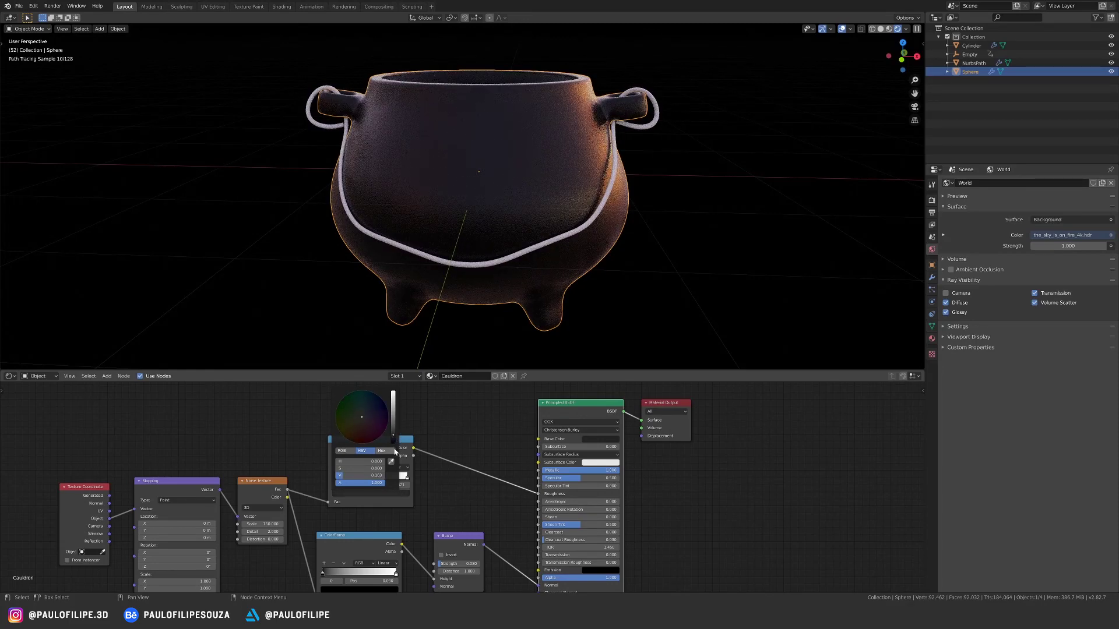
left_click(382, 443)
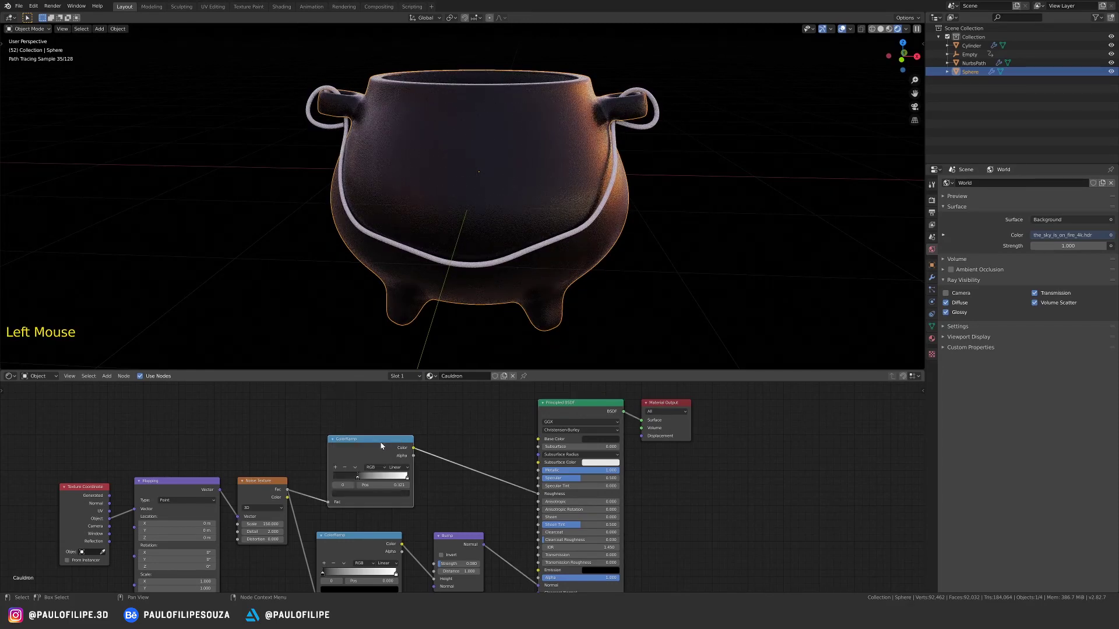
left_click(358, 480)
left_click(368, 494)
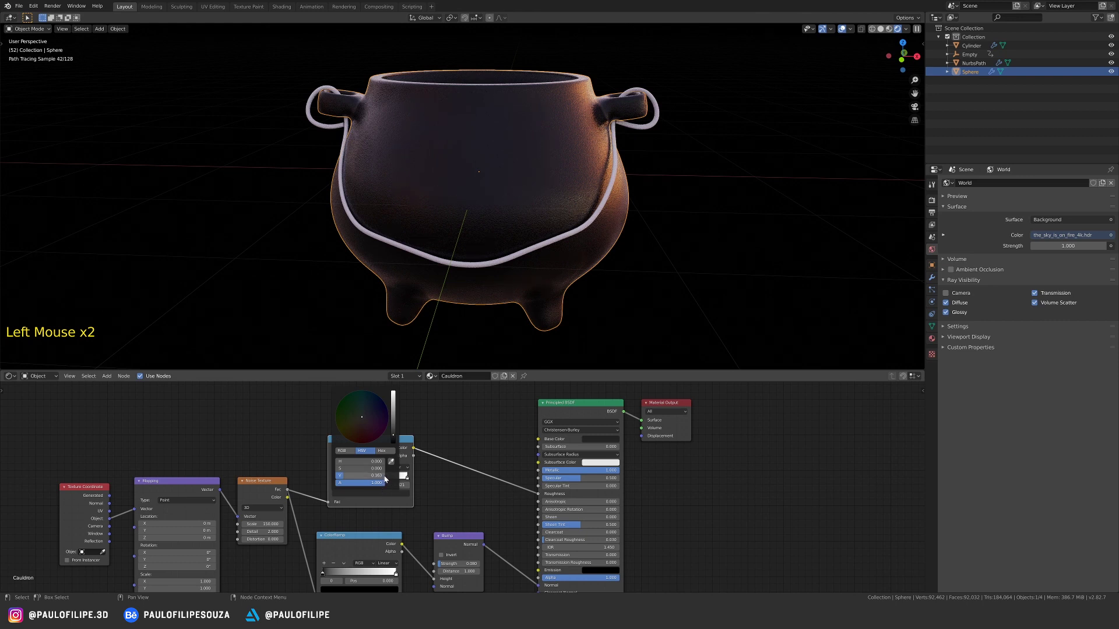
left_click_drag(385, 479, 367, 479)
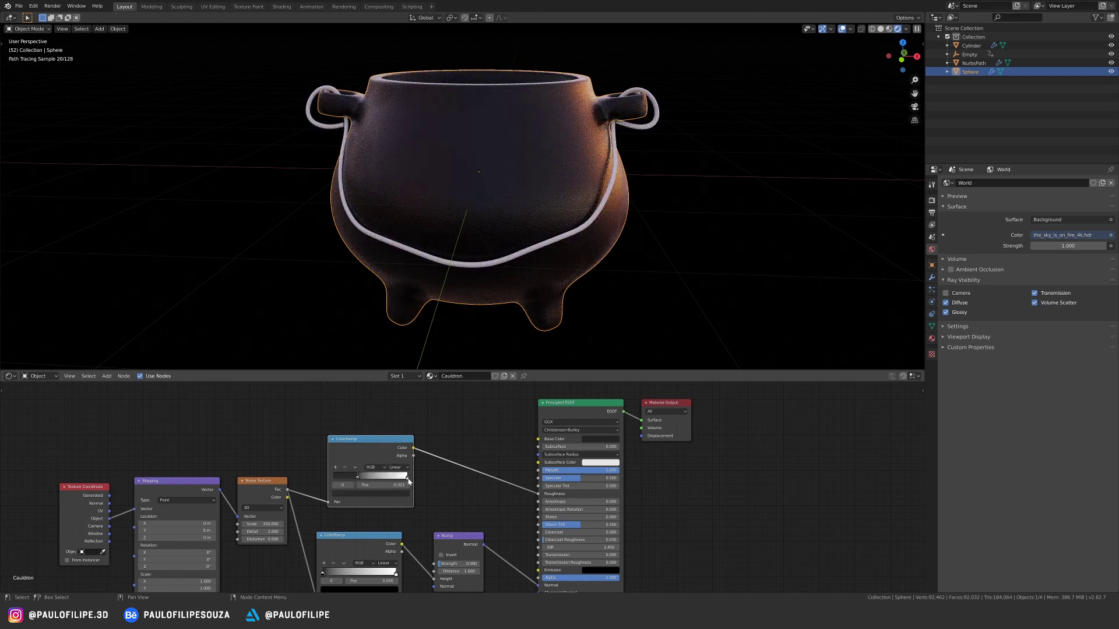
Darken the white stop of the roughness ColorRamp to a light grey.
left_click(408, 478)
left_click(401, 494)
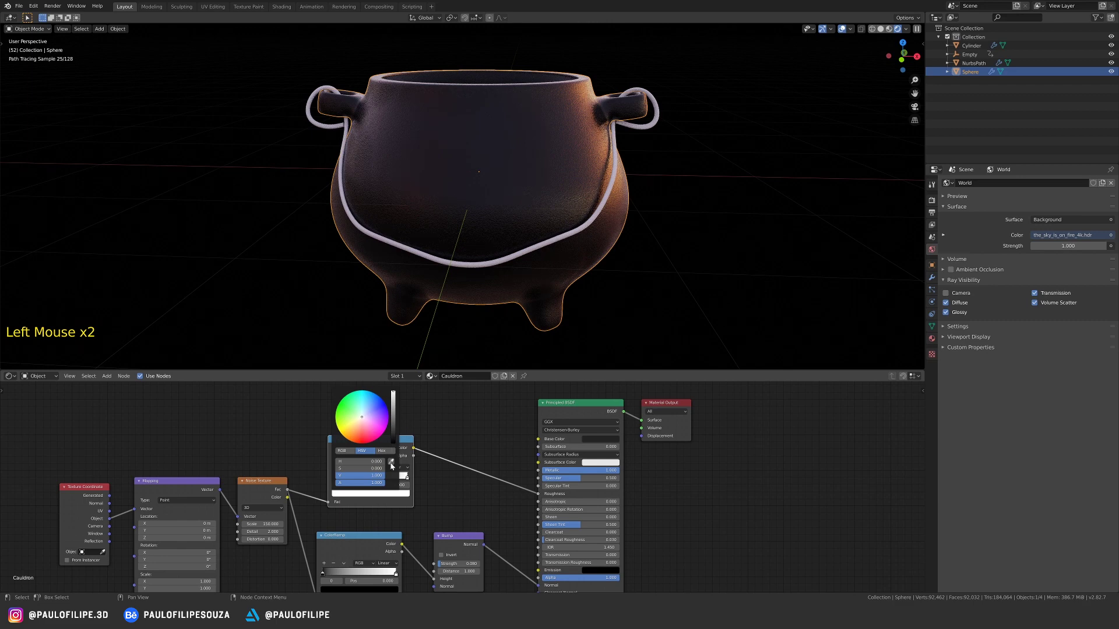
left_click(394, 404)
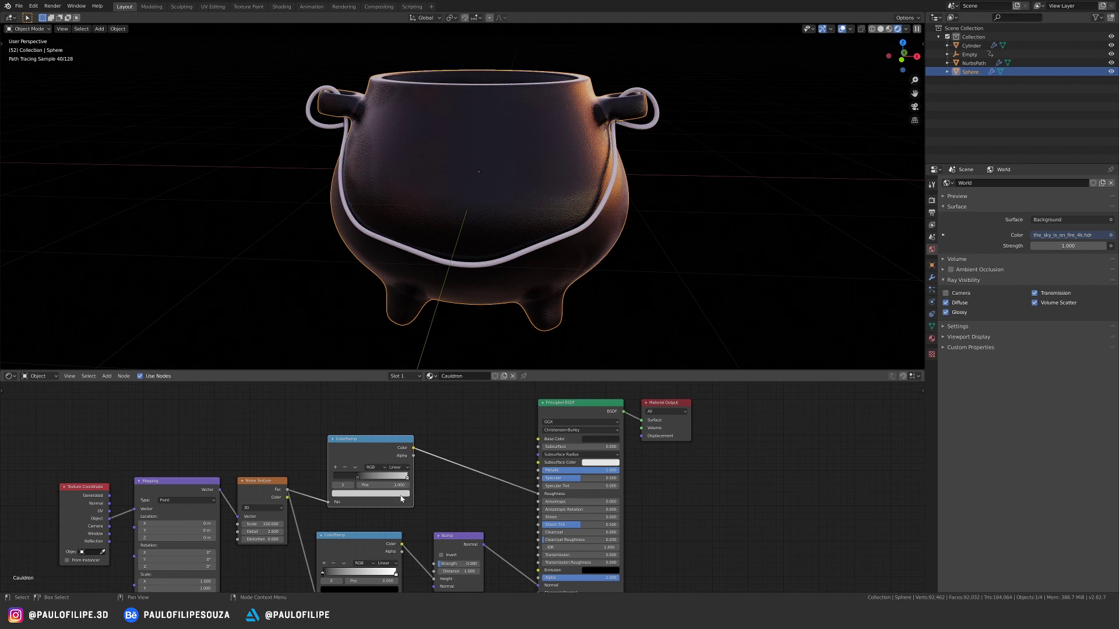
Give the cauldron's hanging handle a new material and name it Handle.
middle_click_drag(401, 499, 403, 480, "ctrl")
middle_click_drag(403, 480, 462, 477, "shift")
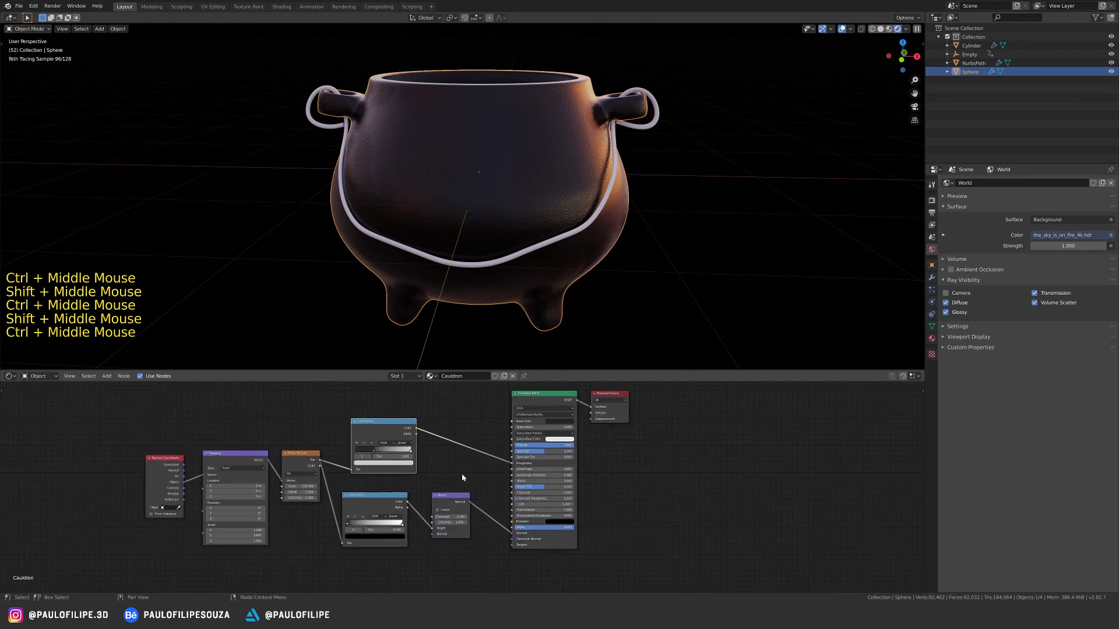
left_click(603, 204)
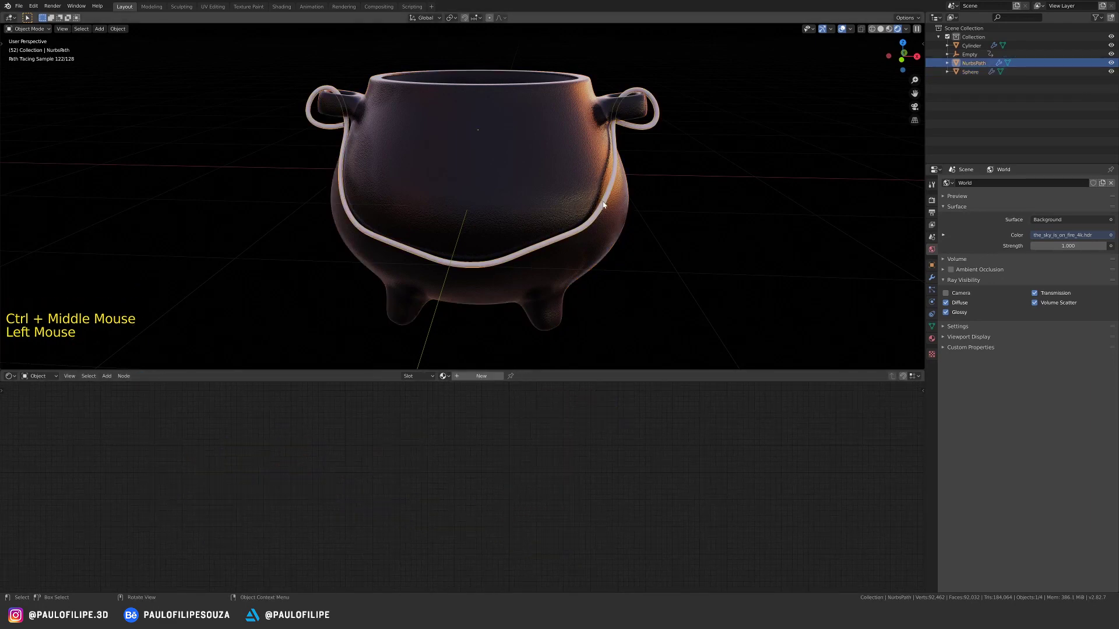
middle_click_drag(603, 204, 612, 247)
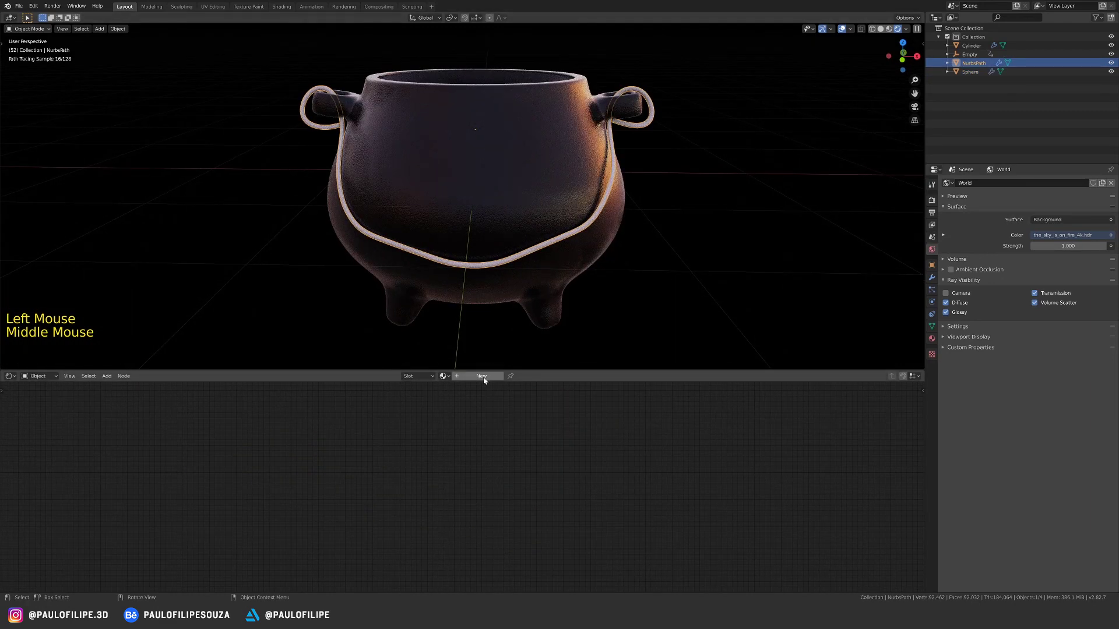
left_click(483, 377)
double_click(472, 375)
type("H")
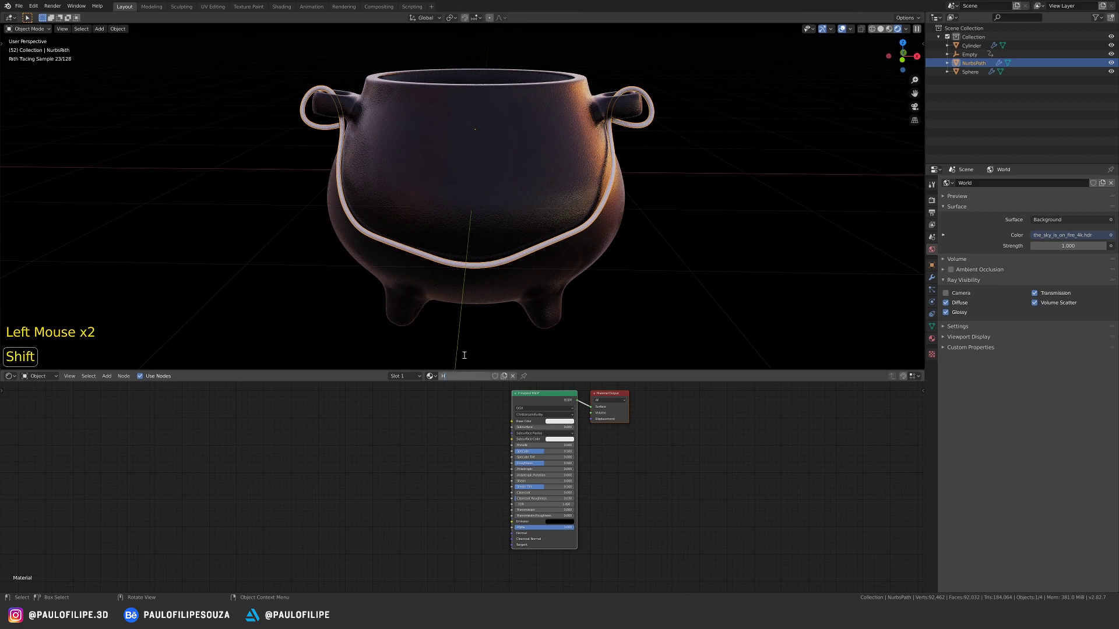
type("andle")
key("Return")
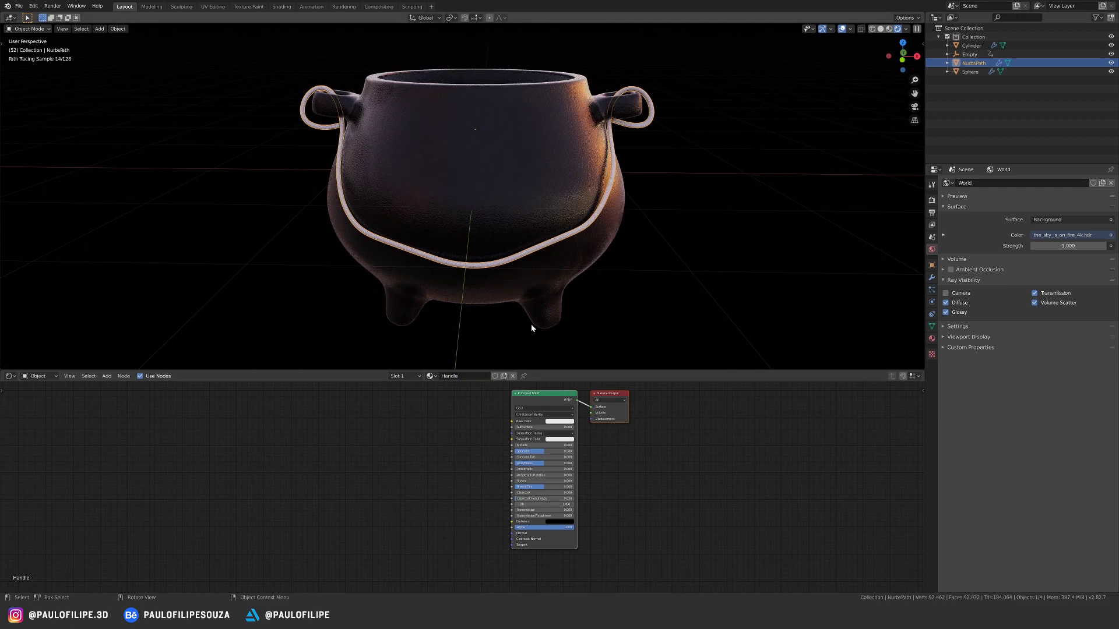
Set the Handle material's Base Color to a mid grey, Metallic to 1.000 and Roughness to 0.1.
left_click(559, 421)
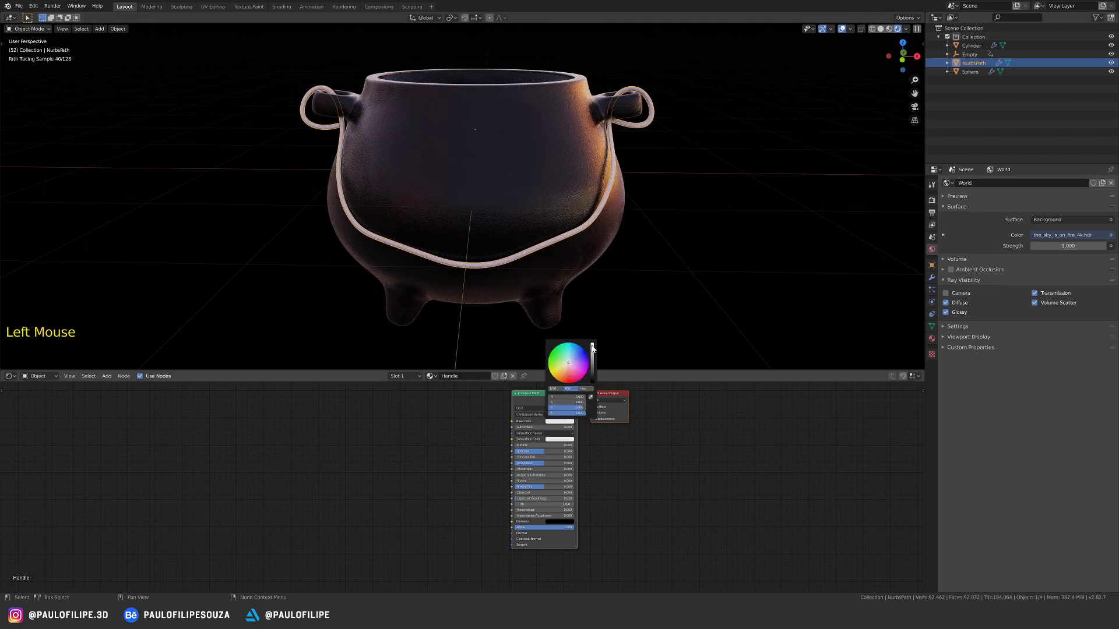
left_click_drag(592, 348, 594, 368)
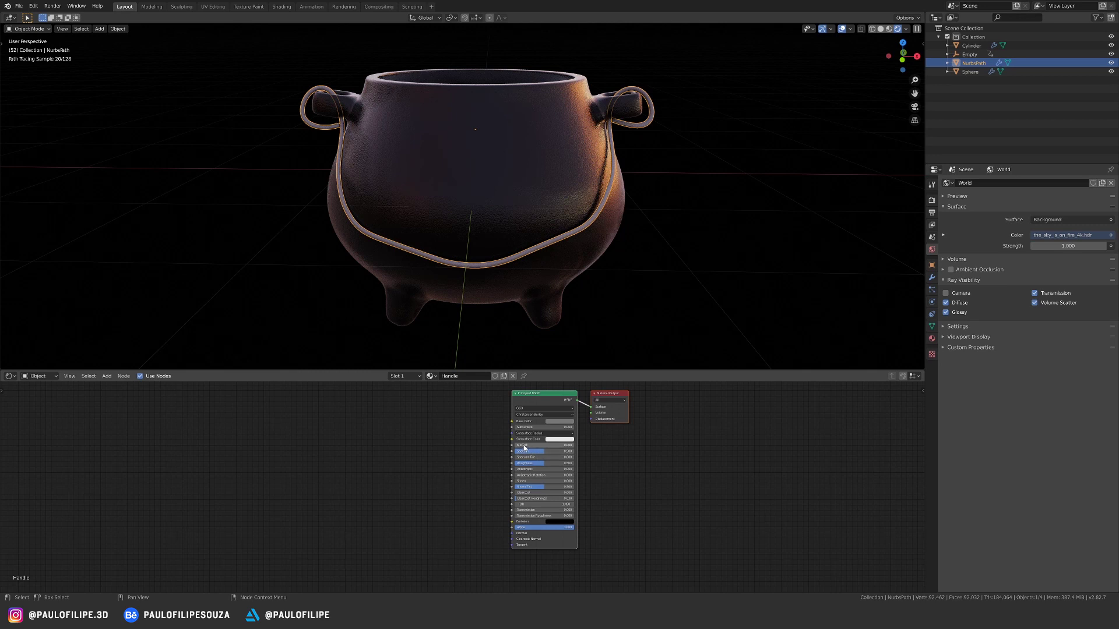
left_click_drag(524, 448, 588, 447)
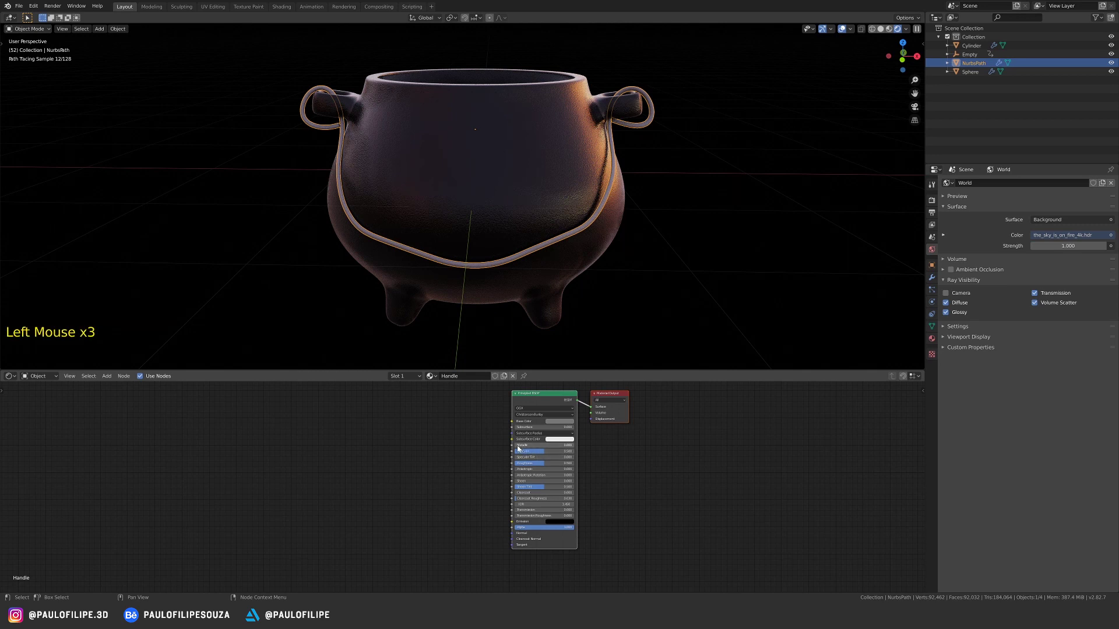
left_click(561, 464)
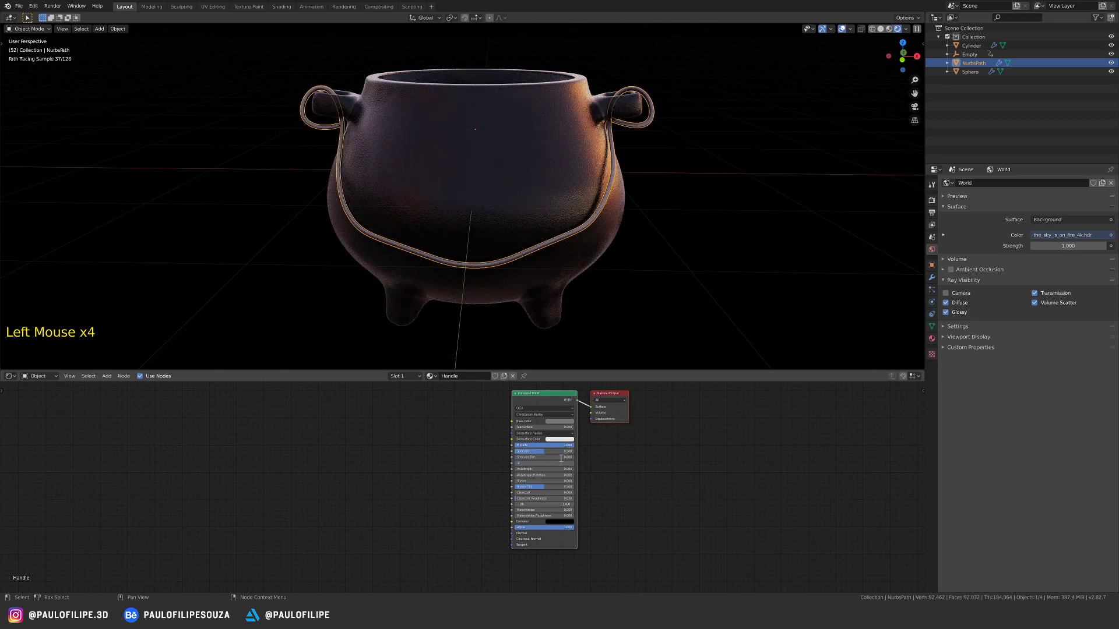
type(".1")
key("Return")
Deselect all objects and examine the metallic handle against the cauldron, both close up and in full view.
middle_click_drag(559, 319, 626, 274, "ctrl")
middle_click_drag(627, 274, 634, 270, "shift")
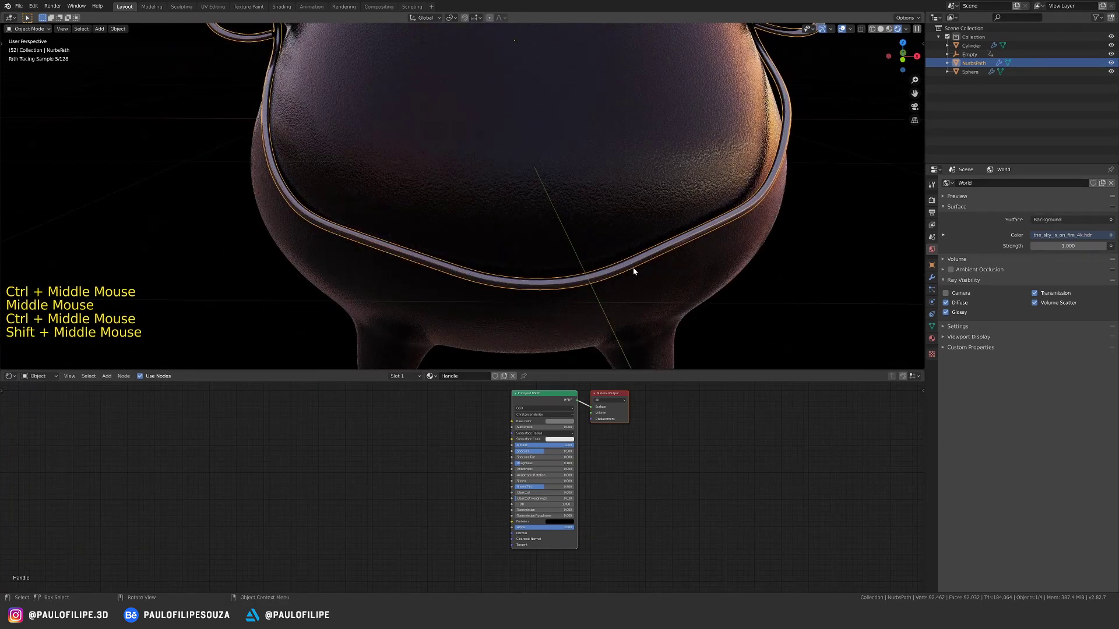
key("a")
key("a")
key("a")
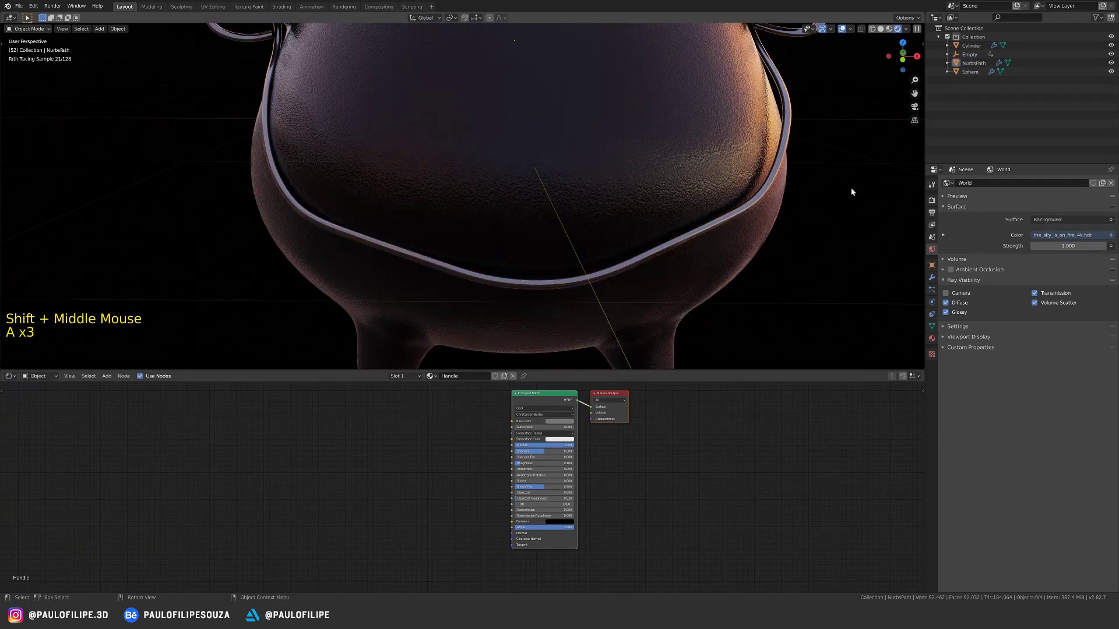
middle_click_drag(679, 285, 588, 268, "ctrl")
middle_click_drag(587, 267, 593, 294, "shift")
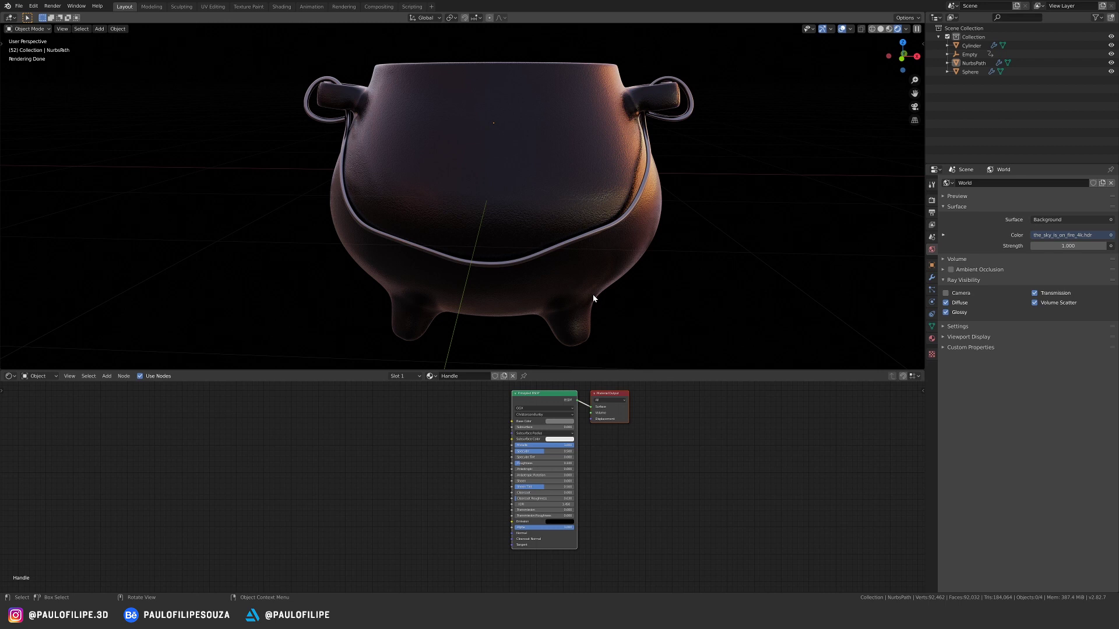
Add an RGB node beside the Handle material's Principled BSDF and place a duplicate of it underneath.
key("shift+a")
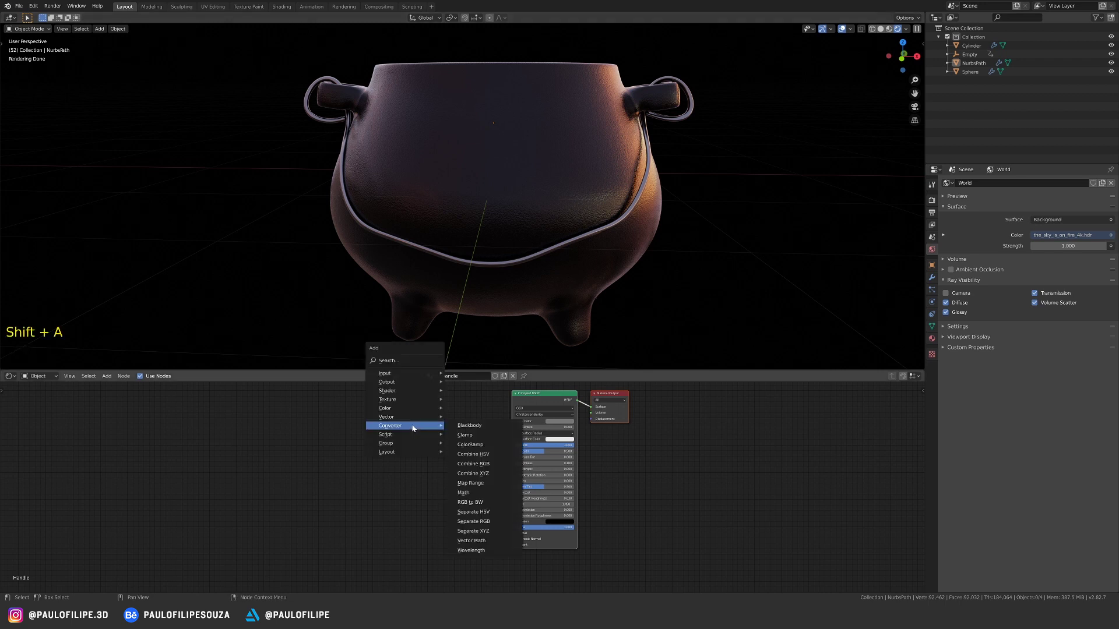
mouse_move(387, 373)
left_click(462, 493)
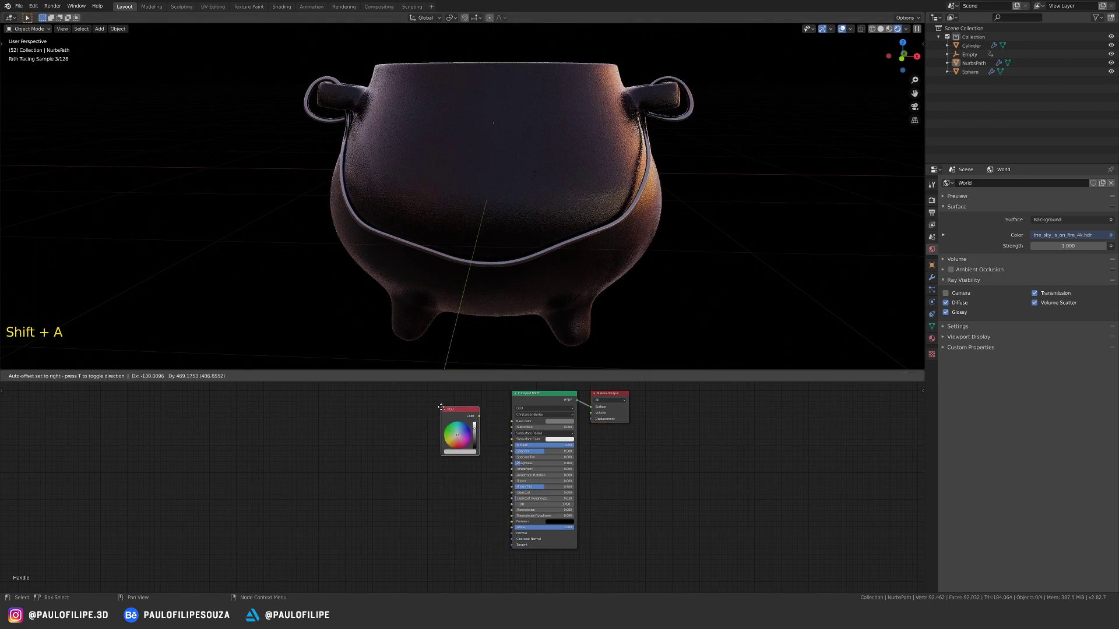
left_click(429, 394)
key("shift+d")
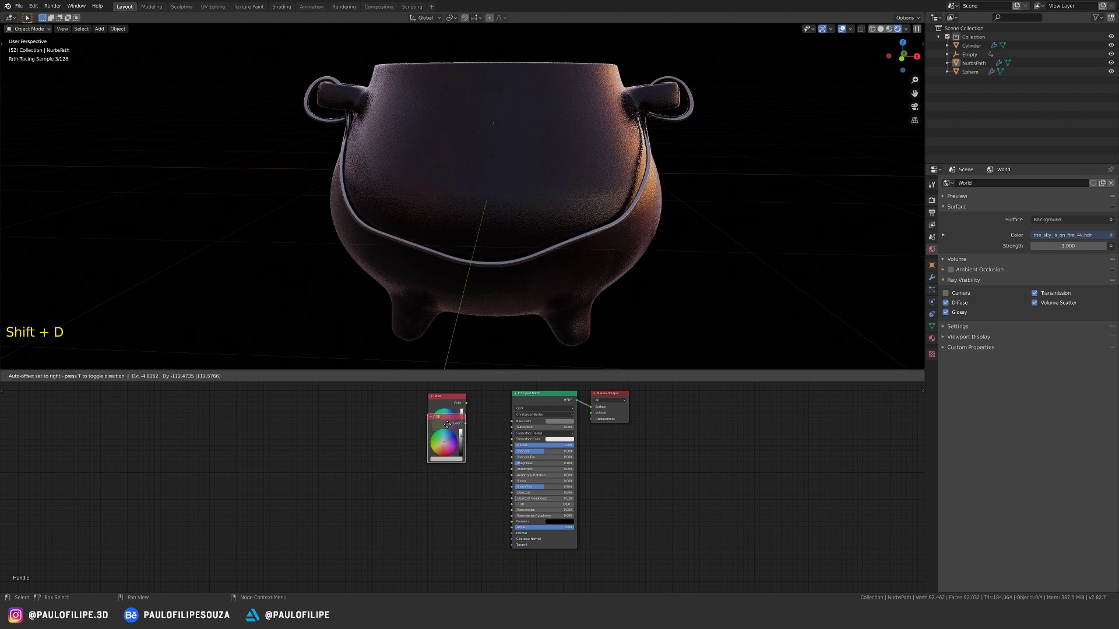
left_click(446, 459)
mouse_move(467, 441)
middle_mouse_down("ctrl")
mouse_move(483, 460)
mouse_move(467, 460)
middle_mouse_up("ctrl")
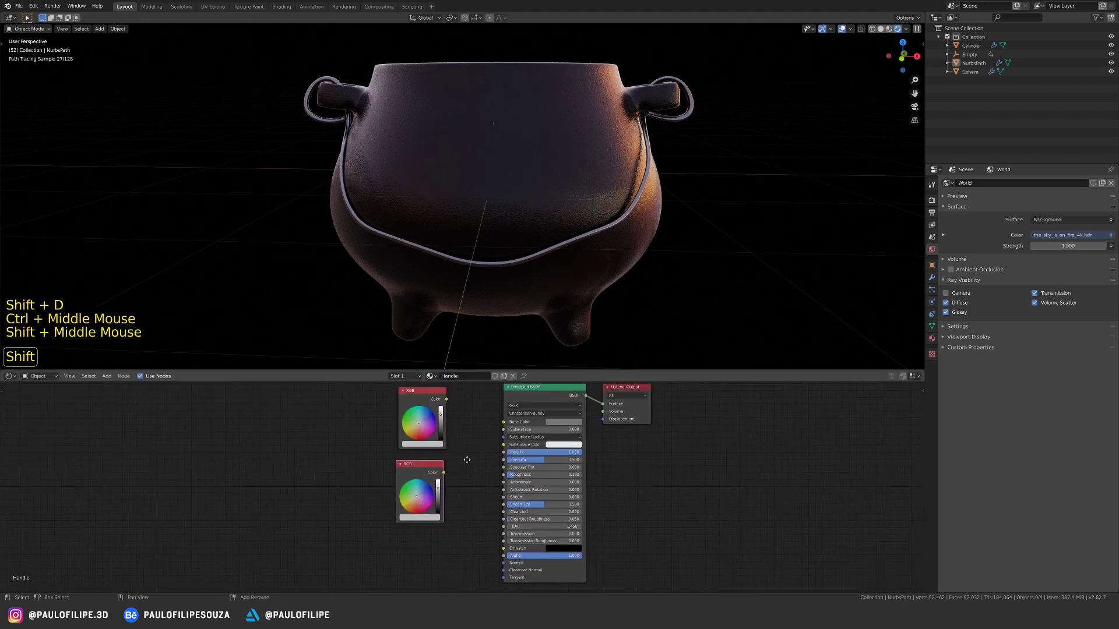
Copy the hex value 777777 from the Principled BSDF's Base Color into the upper RGB node.
left_click(561, 421)
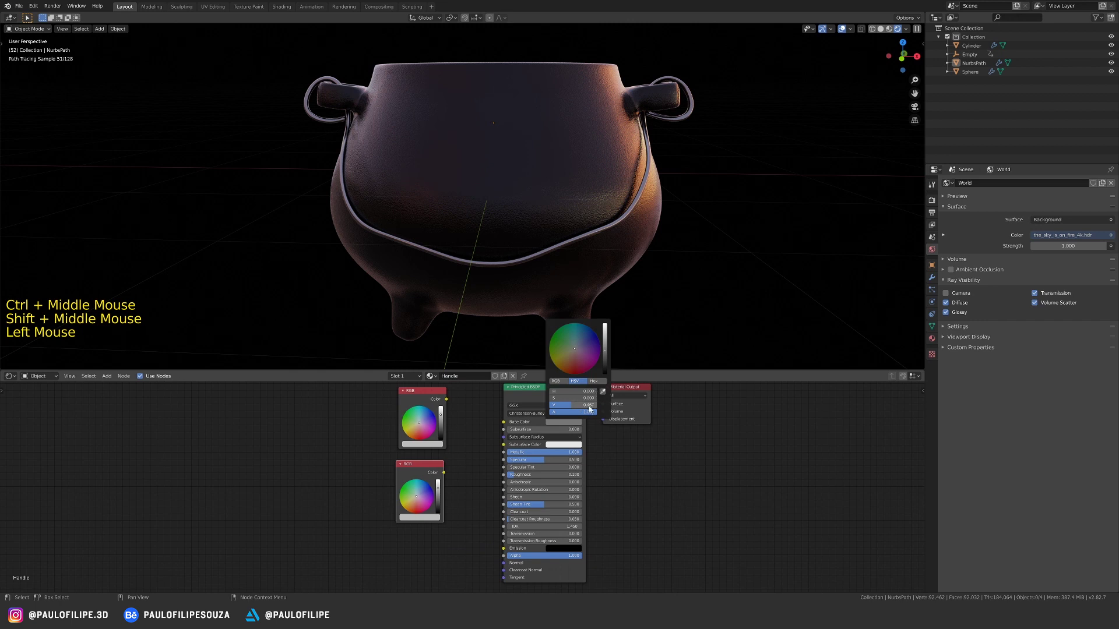
left_click(593, 381)
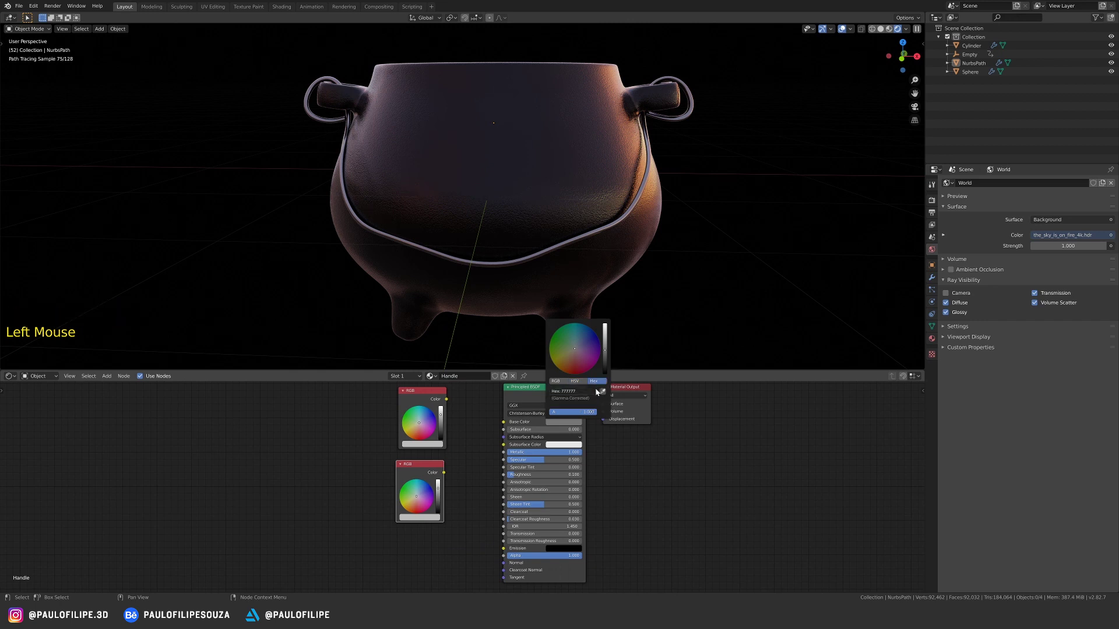
left_click(592, 392)
key("ctrl+c")
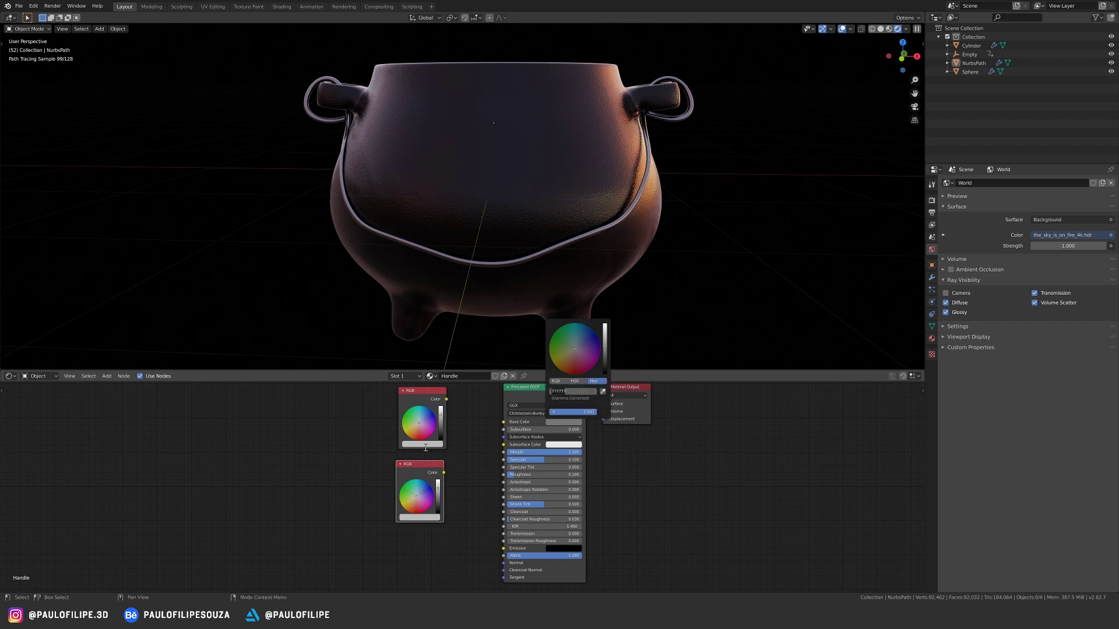
left_click(428, 445)
left_click(428, 444)
key("ctrl+v")
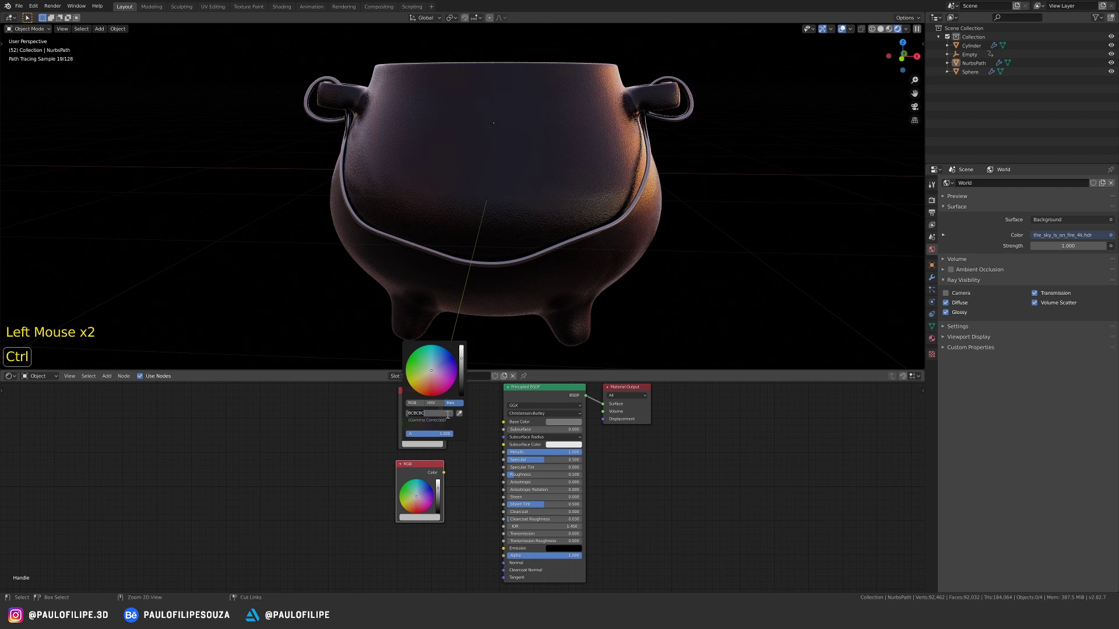
left_click(431, 466)
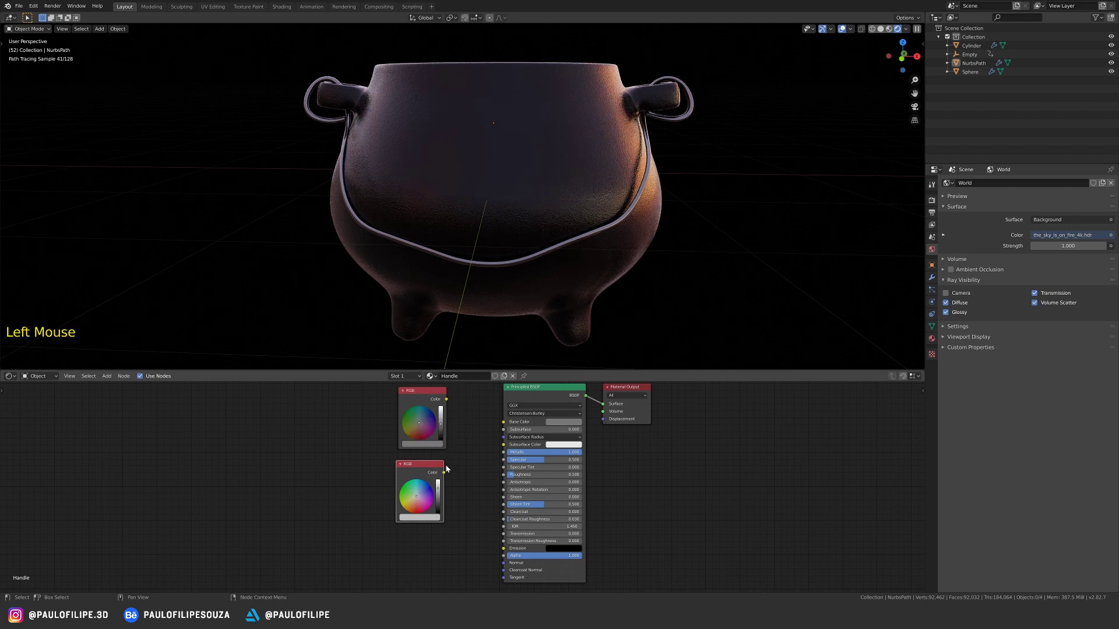
Darken the lower RGB node's colour to a near-black grey.
left_click(410, 517)
left_click_drag(461, 442, 460, 476)
left_click(428, 477)
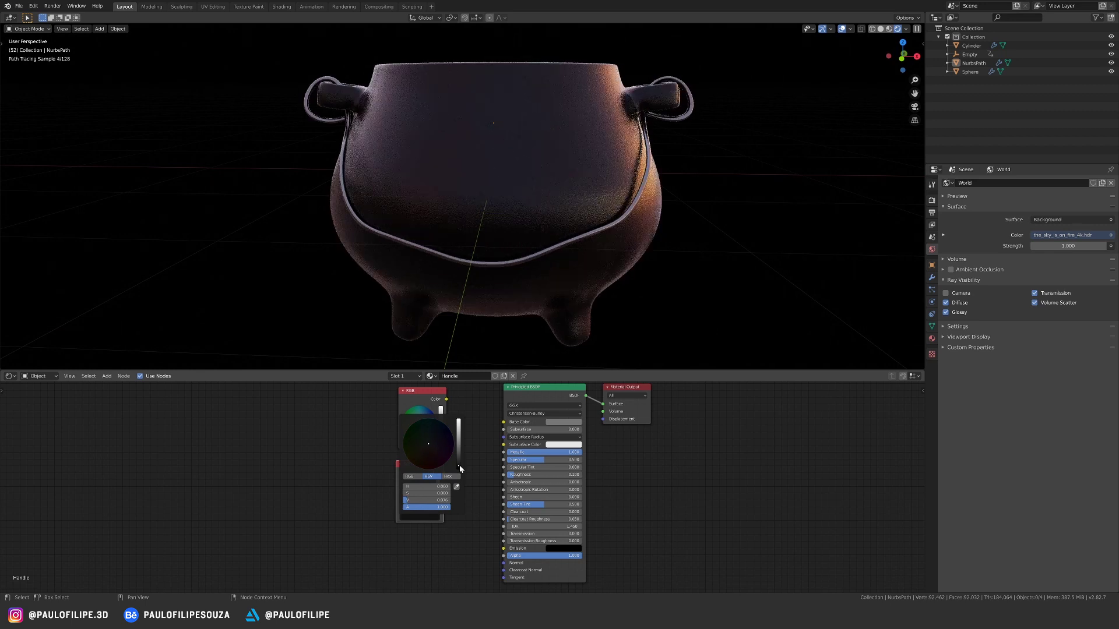
Shift both RGB nodes away from the Principled BSDF and place a MixRGB node in the gap.
middle_click_drag(430, 398, 447, 410)
left_click(447, 411)
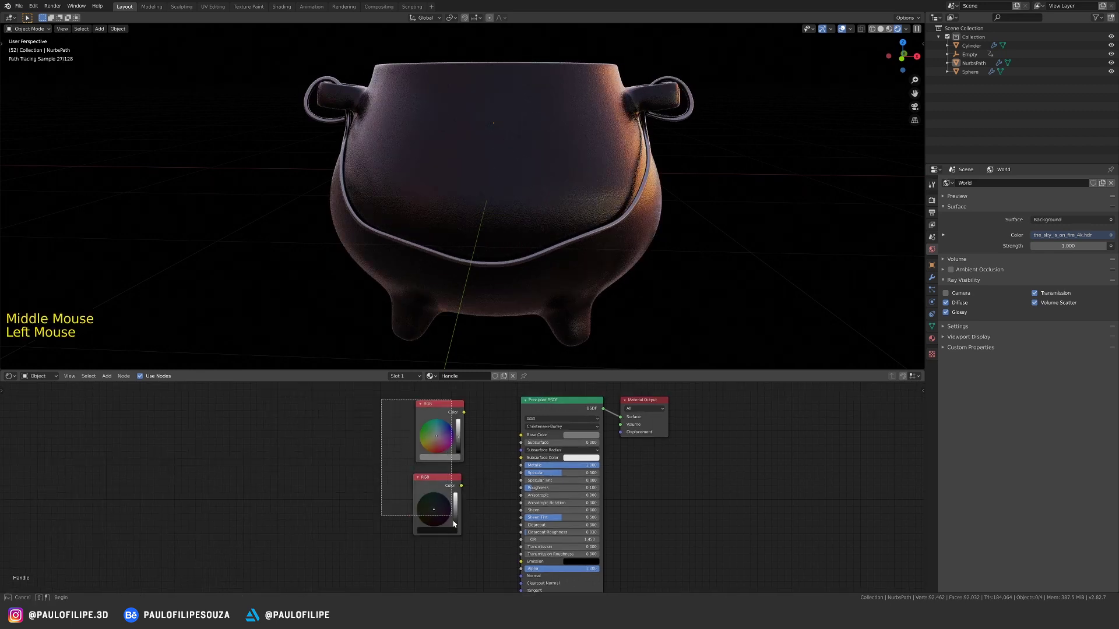
left_click_drag(447, 410, 399, 413)
left_click(453, 437)
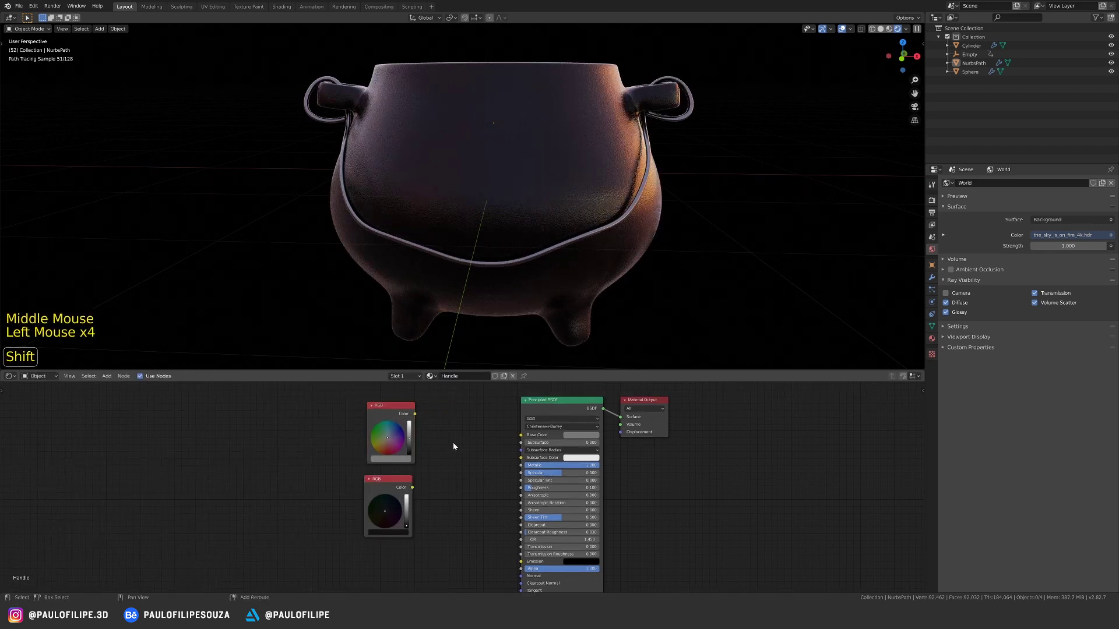
key("shift+a")
mouse_move(448, 475)
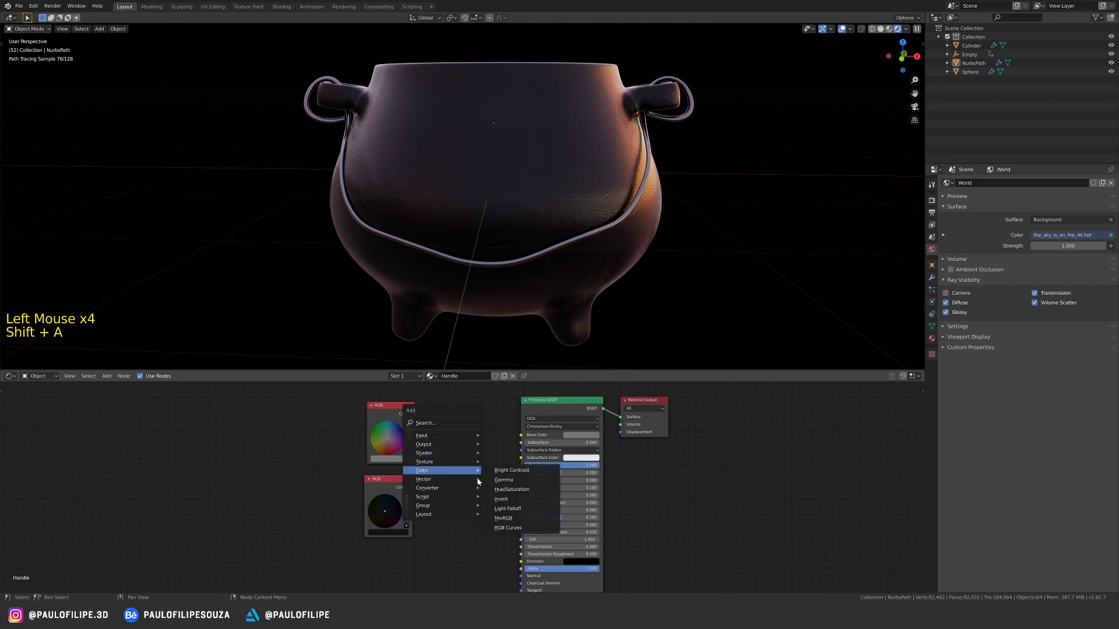
left_click(503, 518)
left_click(469, 449)
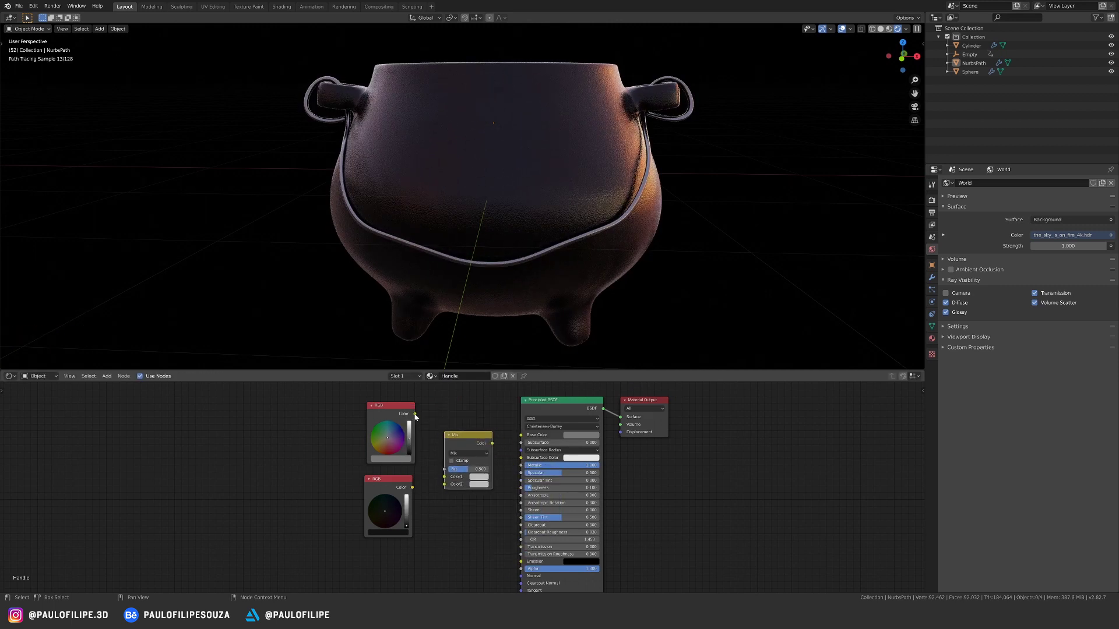
Connect the grey RGB to Color2, the near-black RGB to Color1 and the Mix output to Base Color, and rearrange the nodes.
left_click_drag(414, 414, 444, 477)
left_click_drag(492, 443, 521, 435)
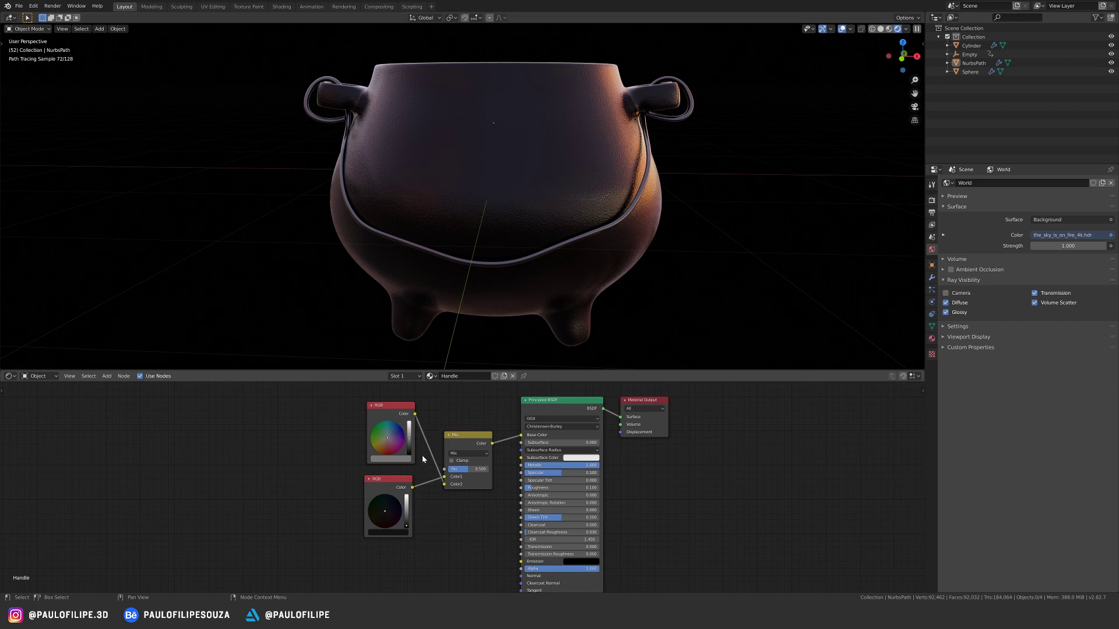
middle_click_drag(400, 437, 422, 472)
left_click_drag(412, 450, 386, 510)
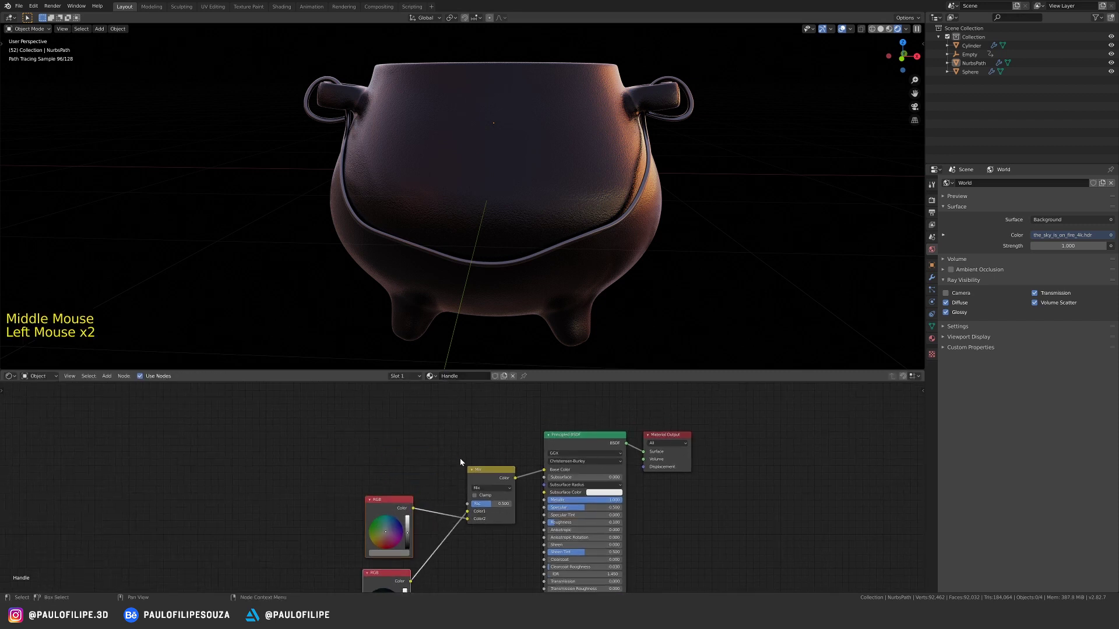
left_click_drag(492, 469, 491, 445)
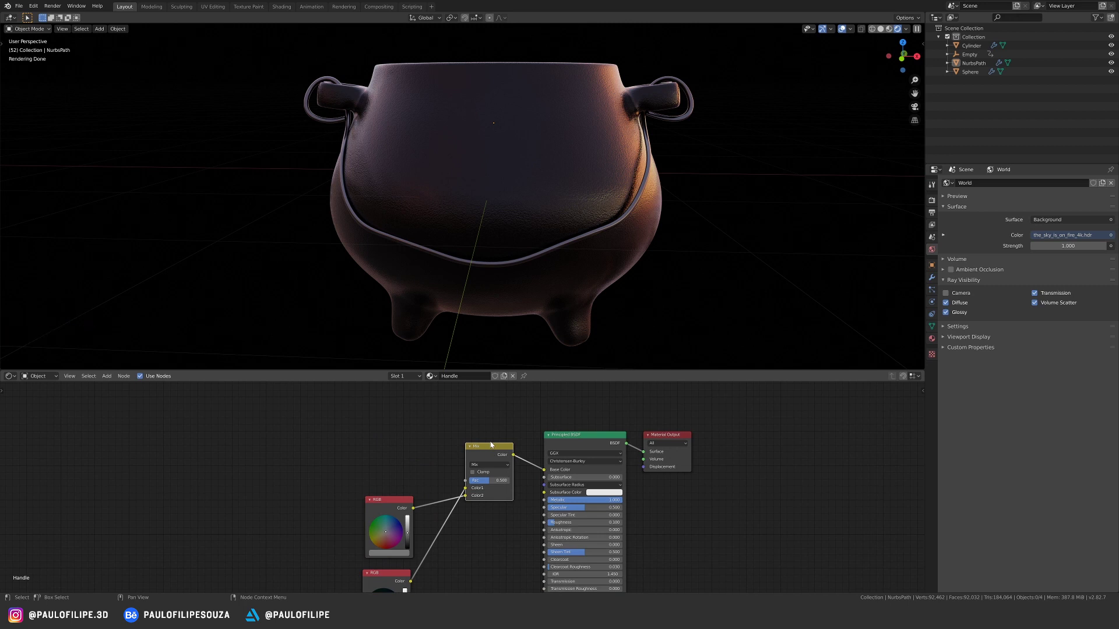
Add a Noise Texture node in the empty area before the RGB and Mix nodes.
left_click(293, 470)
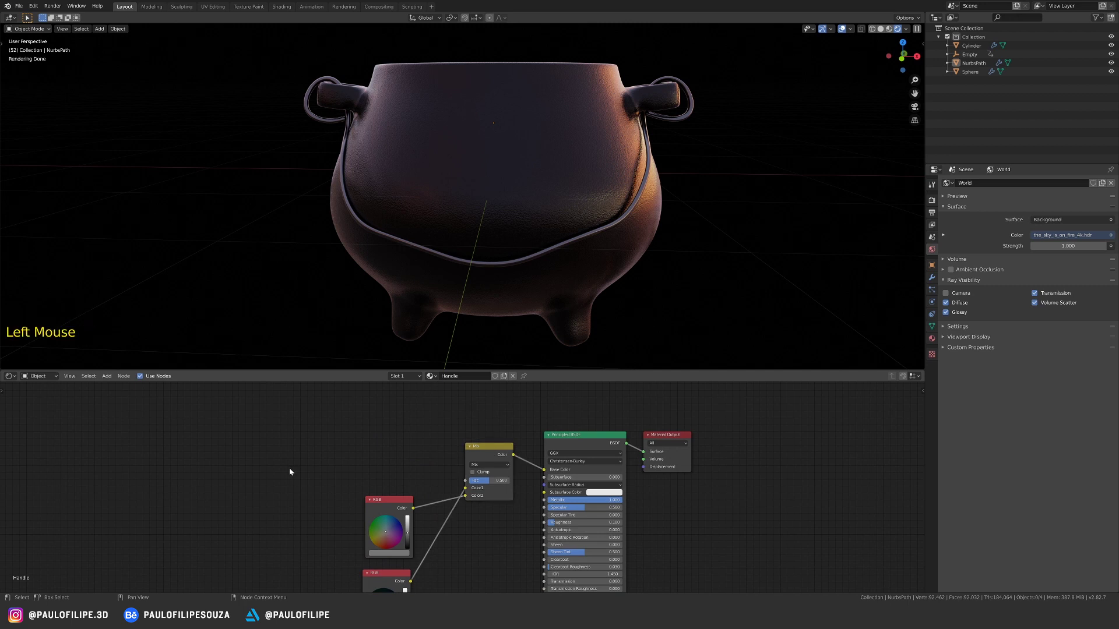
key("shift+a")
mouse_move(294, 460)
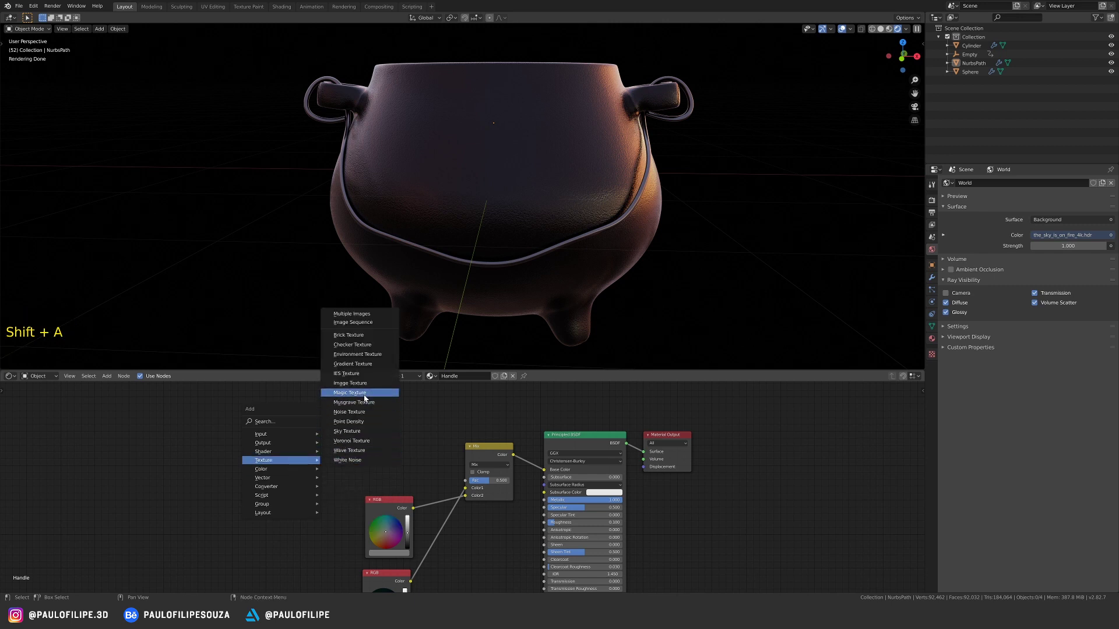
left_click(350, 412)
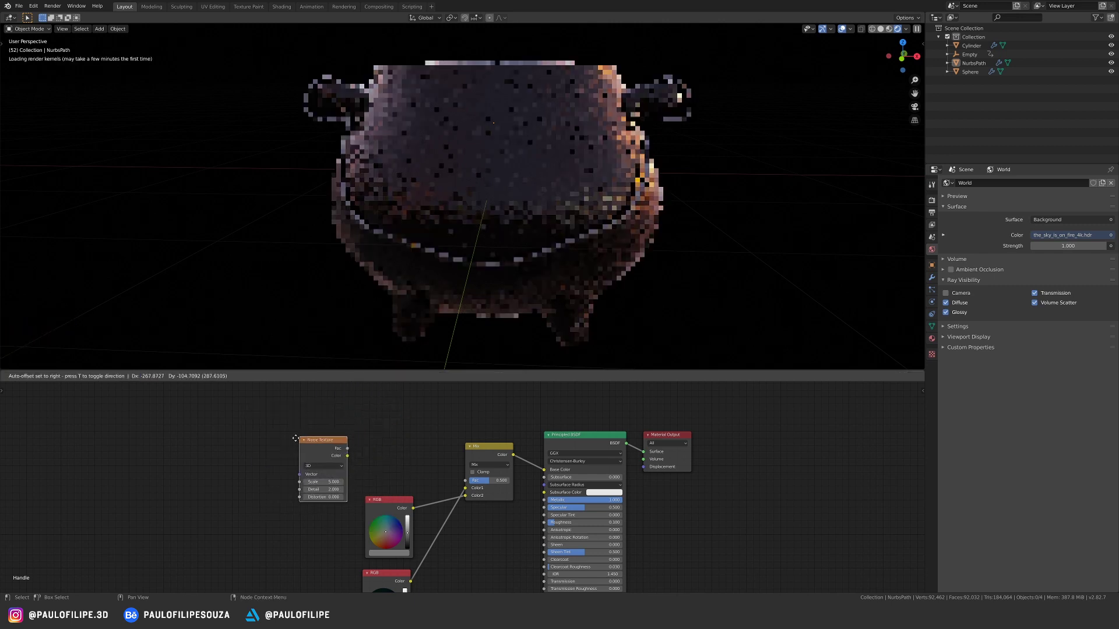
left_click(255, 412)
Add a ColorRamp node, feed it the noise Fac, and connect its Color output to the Mix node's Fac.
key("shift+a")
mouse_move(335, 437)
mouse_move(335, 463)
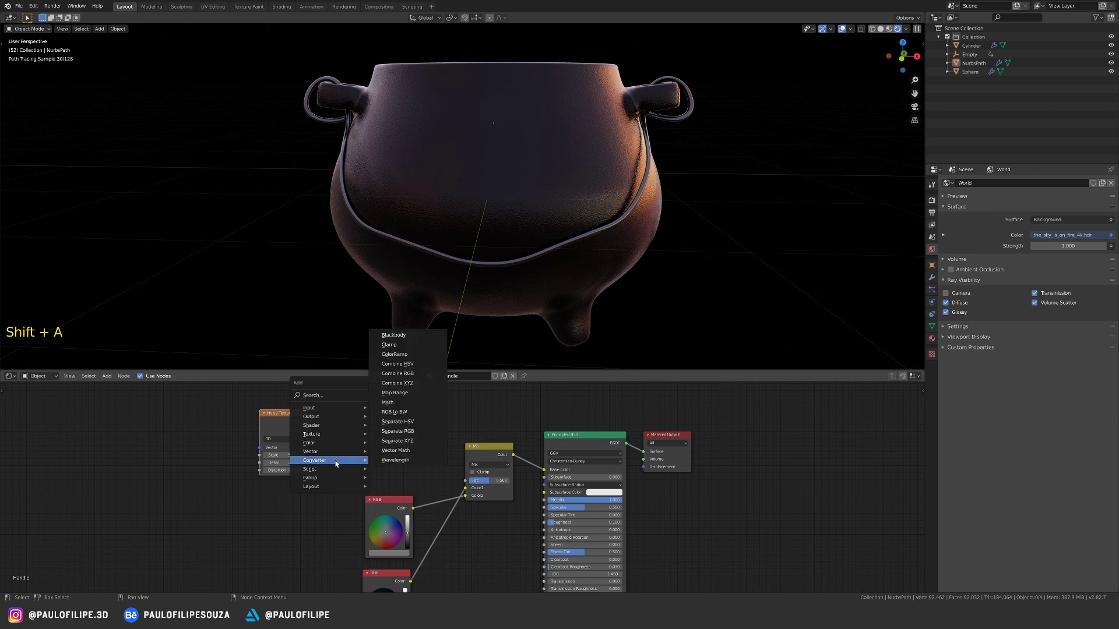
left_click(394, 355)
left_click(311, 429)
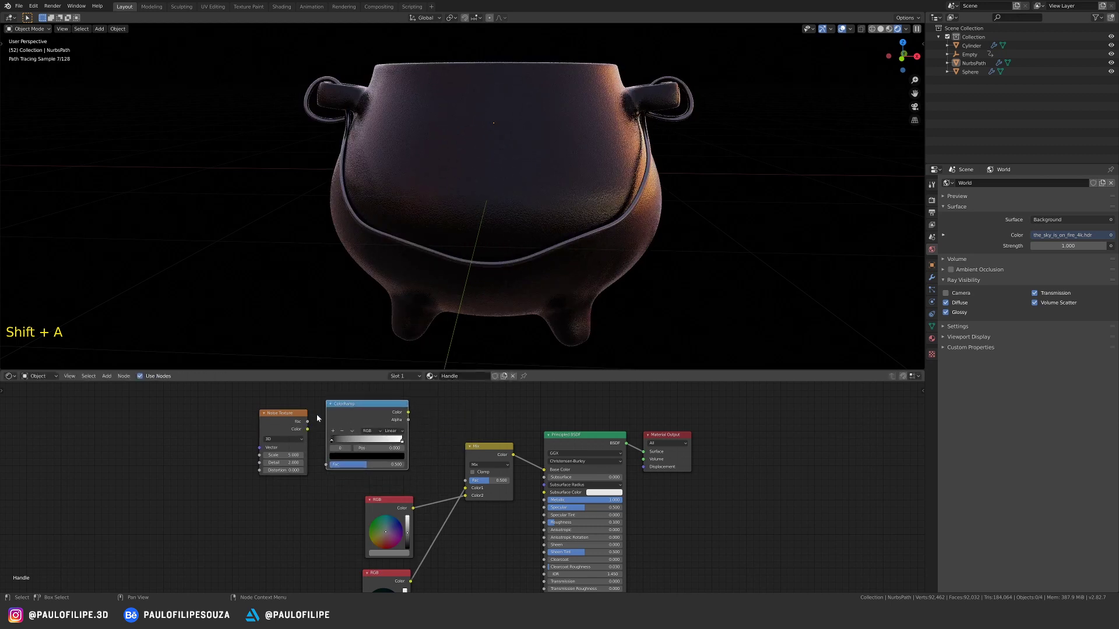
left_click_drag(308, 422, 345, 465)
left_click_drag(408, 412, 465, 481)
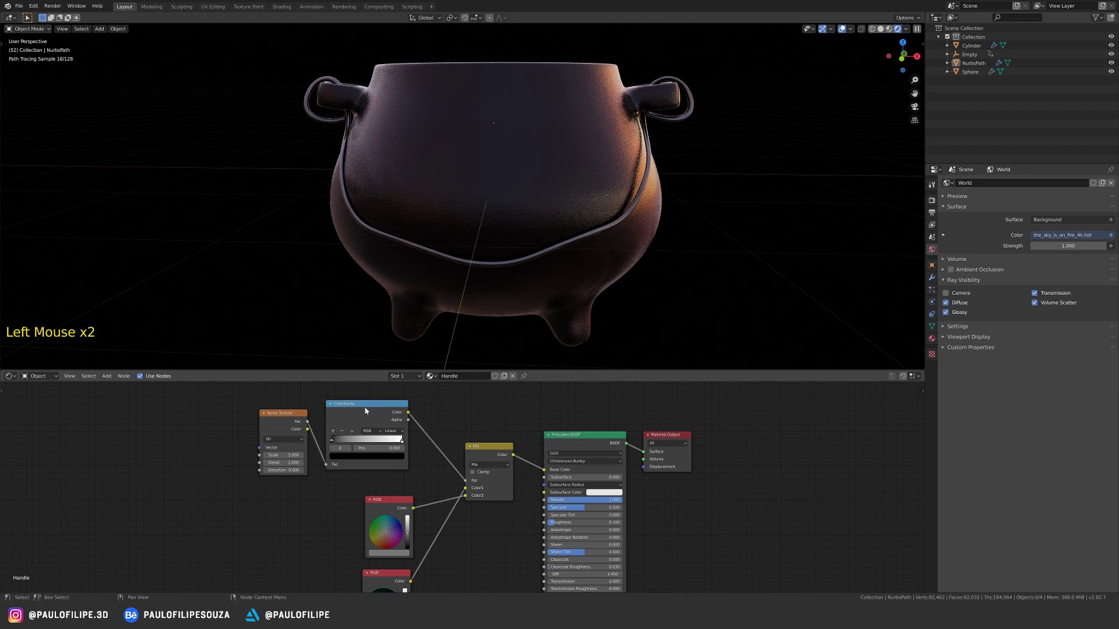
left_click_drag(365, 411, 375, 415)
Set the Noise Texture's Scale to 6 and drive it with Object coordinates through new Texture Coordinate and Mapping nodes.
left_click(286, 455)
type("6")
key("Return")
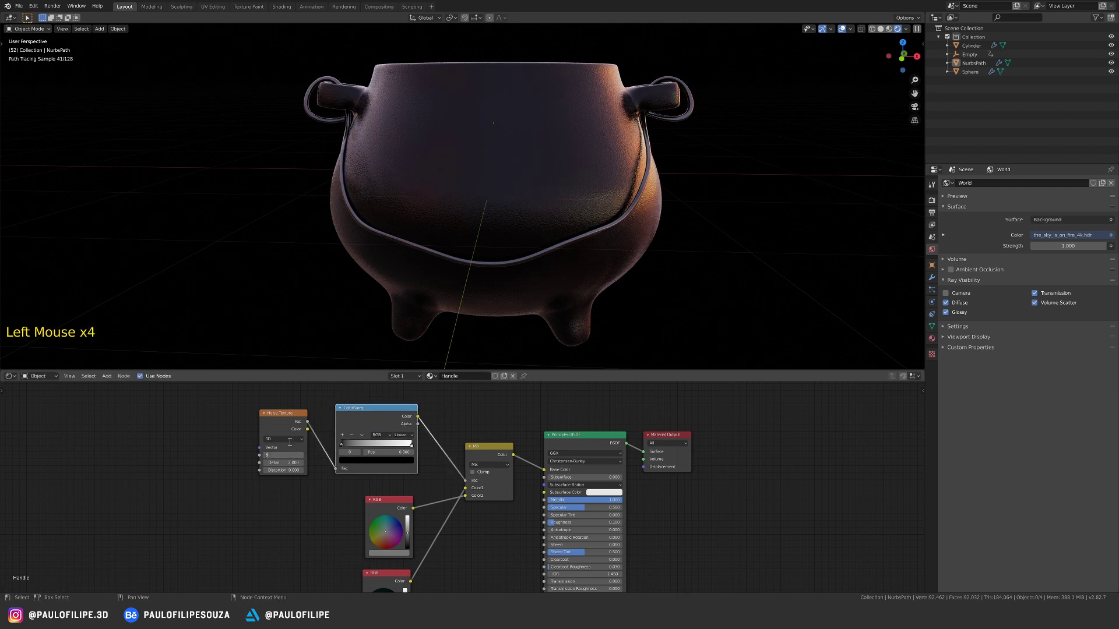
left_click(285, 418)
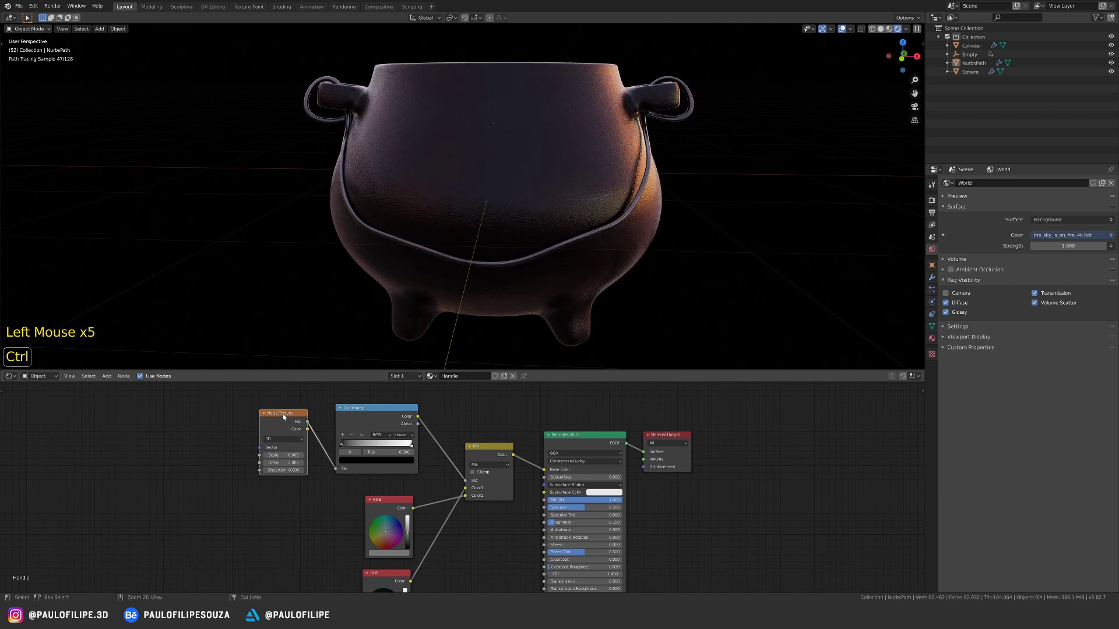
key("ctrl+t")
left_click(138, 454)
left_click_drag(137, 451, 161, 441)
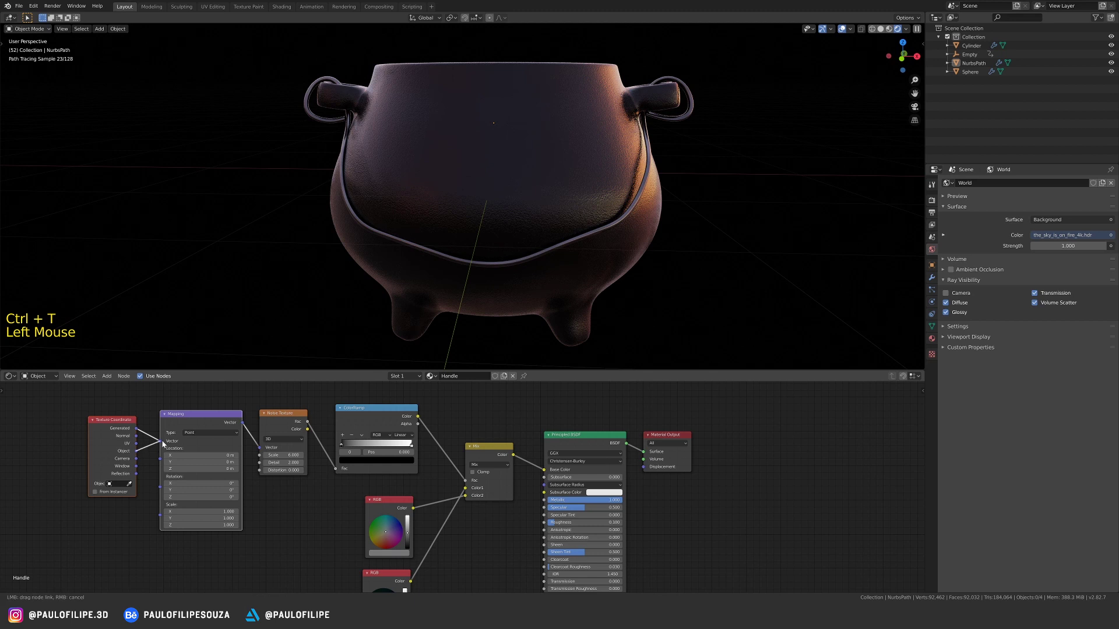
Preview the ColorRamp on the handle, move its black stop to about 0.34, and restore the Principled BSDF output.
left_click(390, 411, "ctrl+shift")
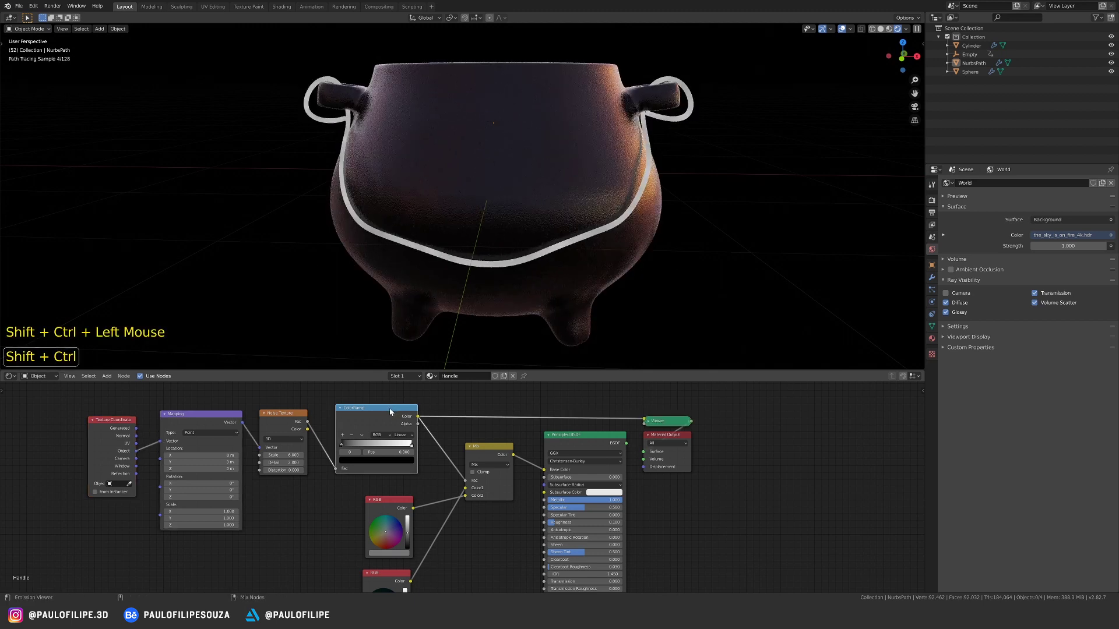
left_click_drag(341, 442, 365, 446)
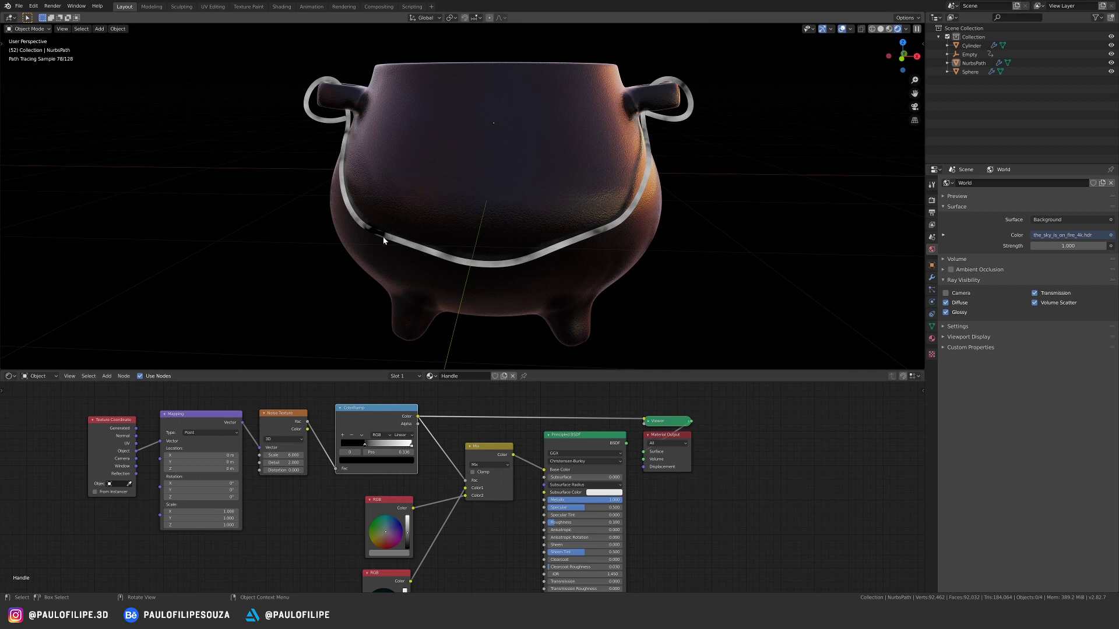
middle_click_drag(387, 591, 383, 555)
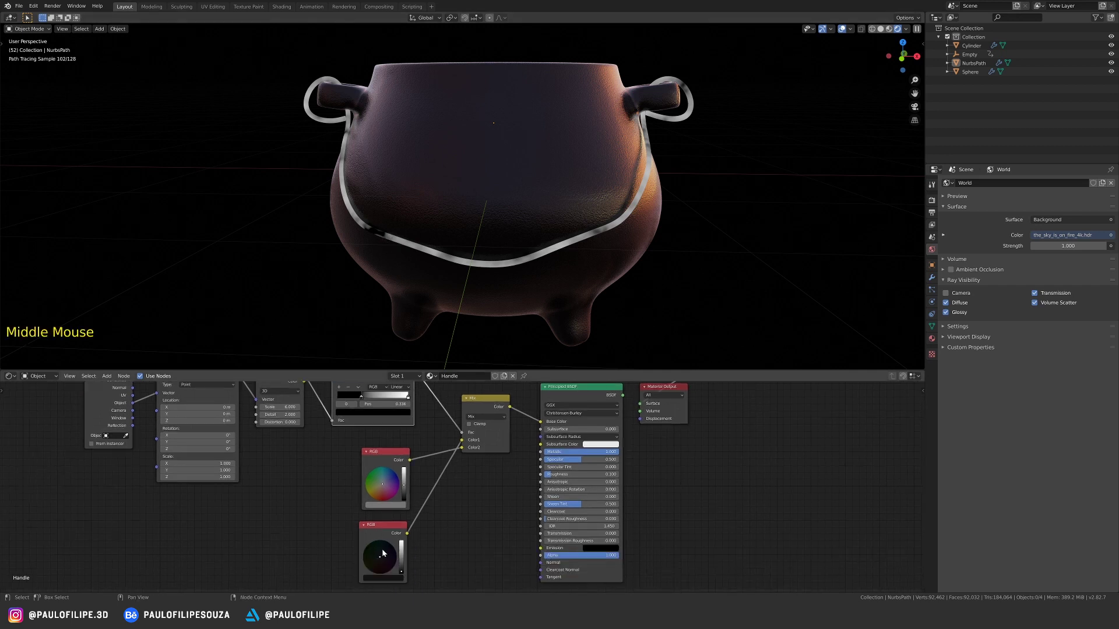
middle_click_drag(386, 466, 387, 508)
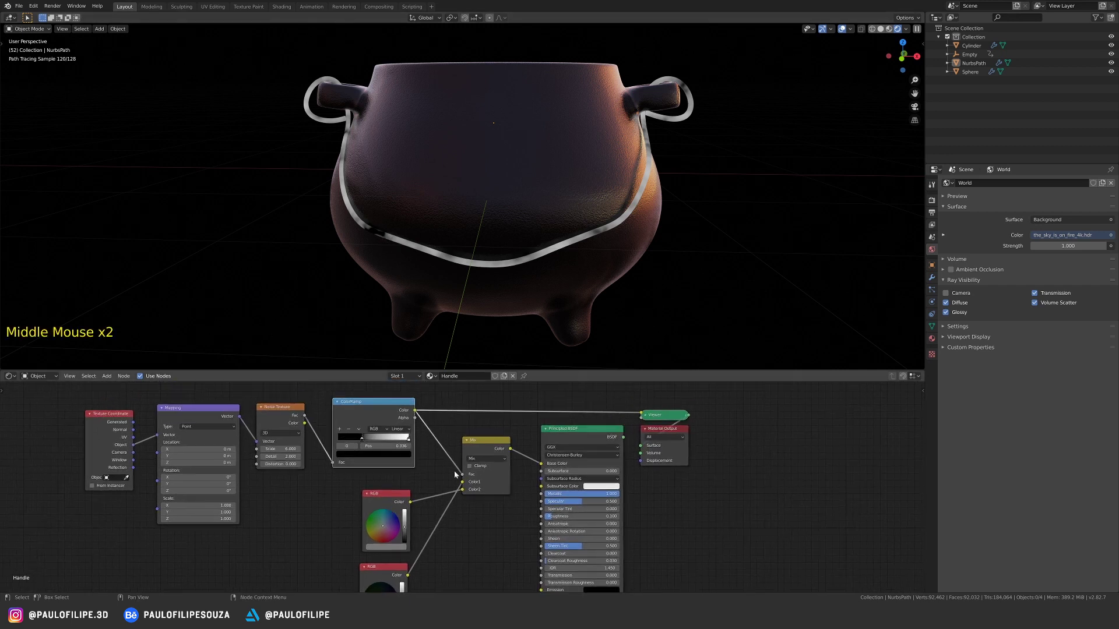
left_click(590, 434, "ctrl+shift")
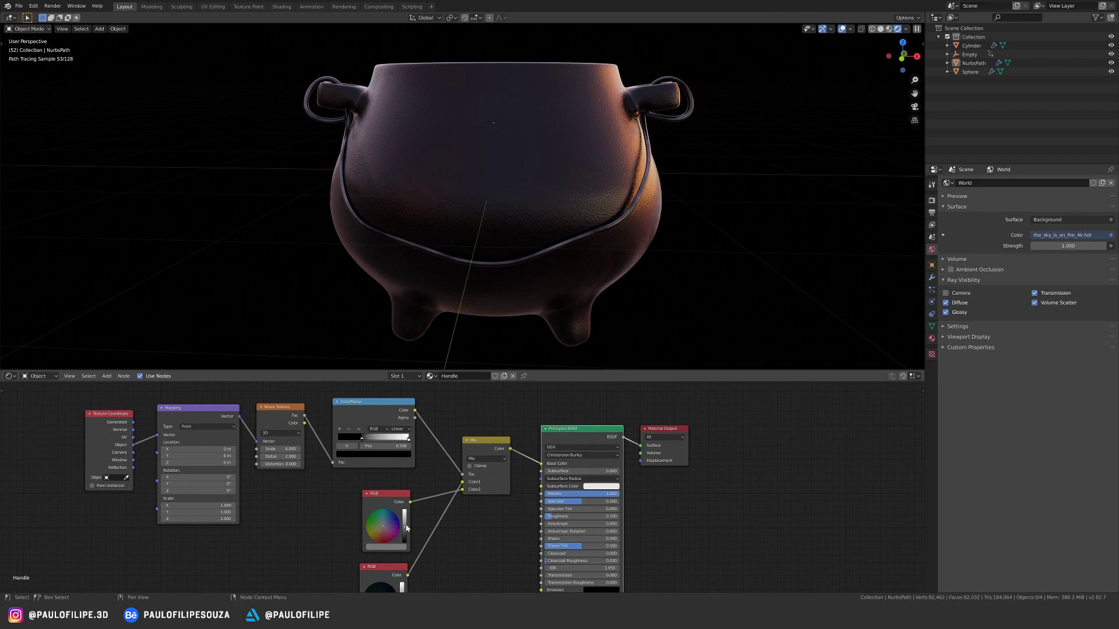
Brighten the upper RGB node's colour to a light, nearly white grey.
left_click_drag(406, 527, 405, 523)
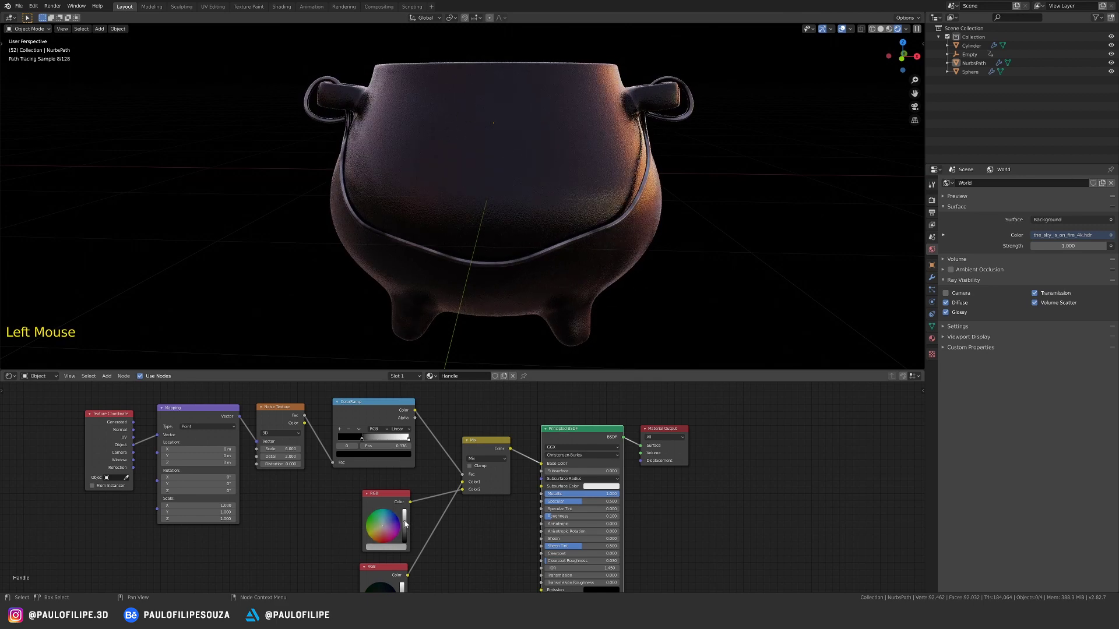
left_click(405, 523)
left_click(405, 522)
left_click(406, 521)
left_click(406, 519)
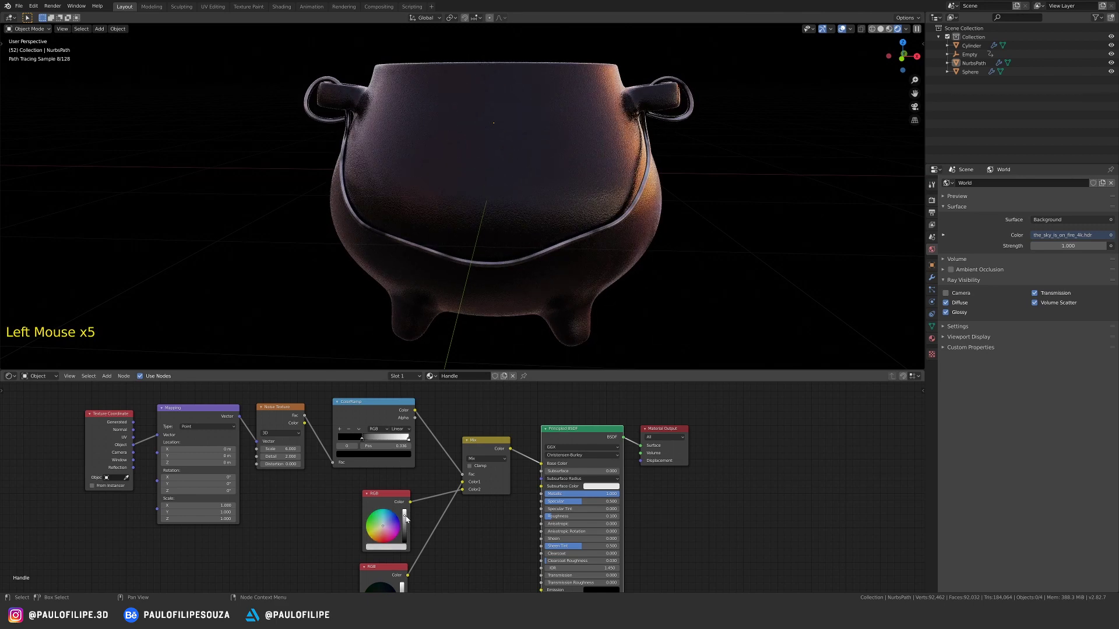
left_click(406, 518)
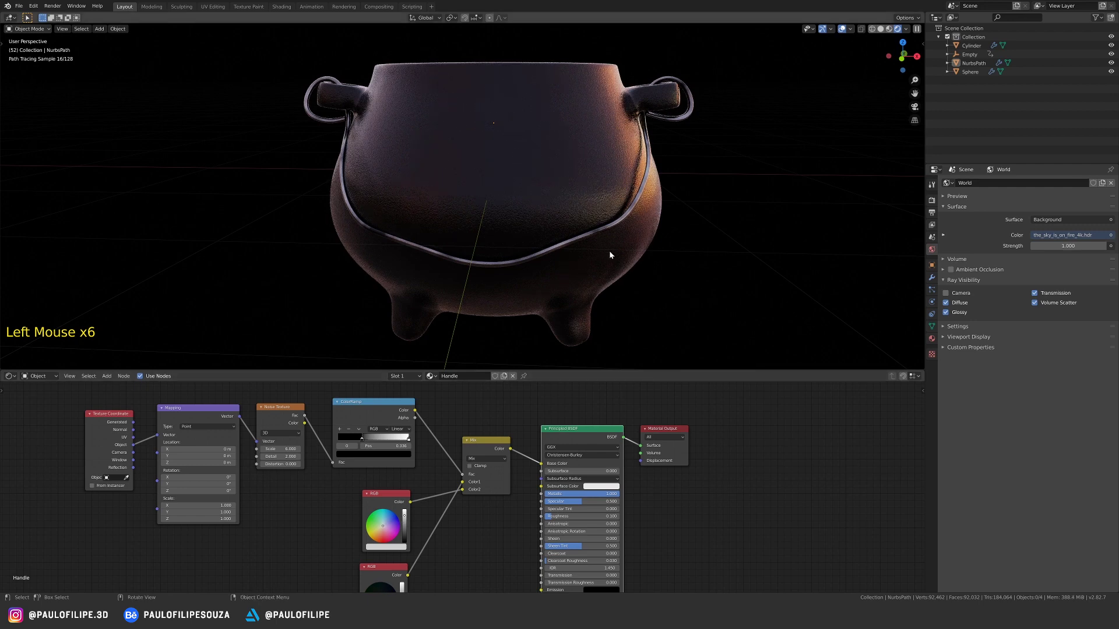
Select the liquid surface inside the cauldron and give it a new material named Liquid.
middle_click_drag(596, 278, 560, 256)
middle_click_drag(559, 257, 532, 240, "shift")
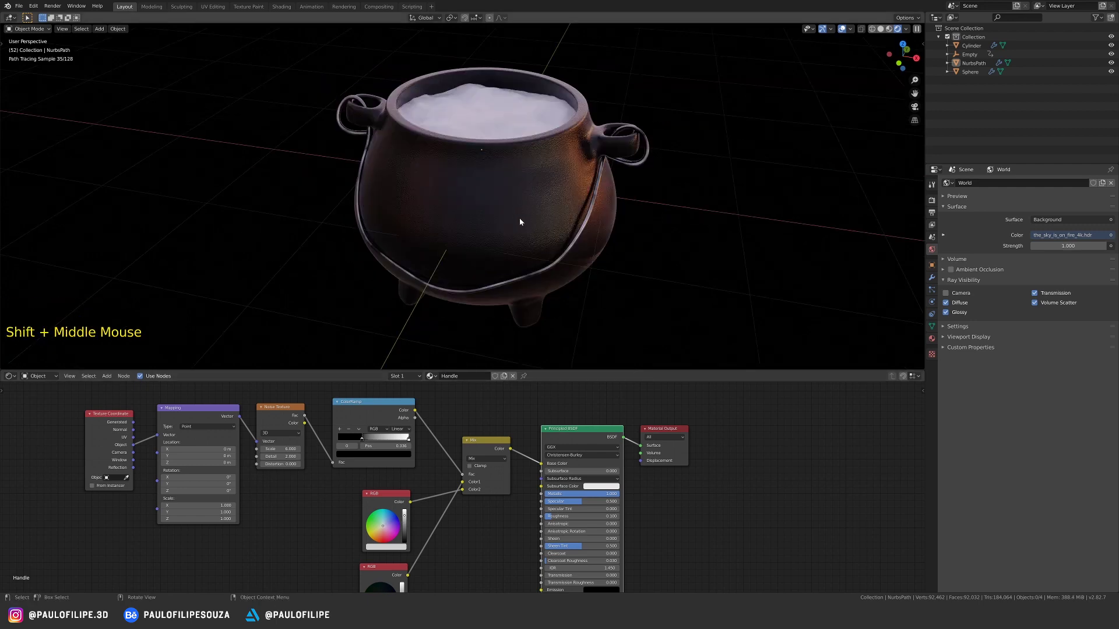
mouse_move(529, 259)
middle_mouse_down("ctrl")
mouse_move(546, 256)
mouse_move(568, 198)
middle_mouse_up("ctrl")
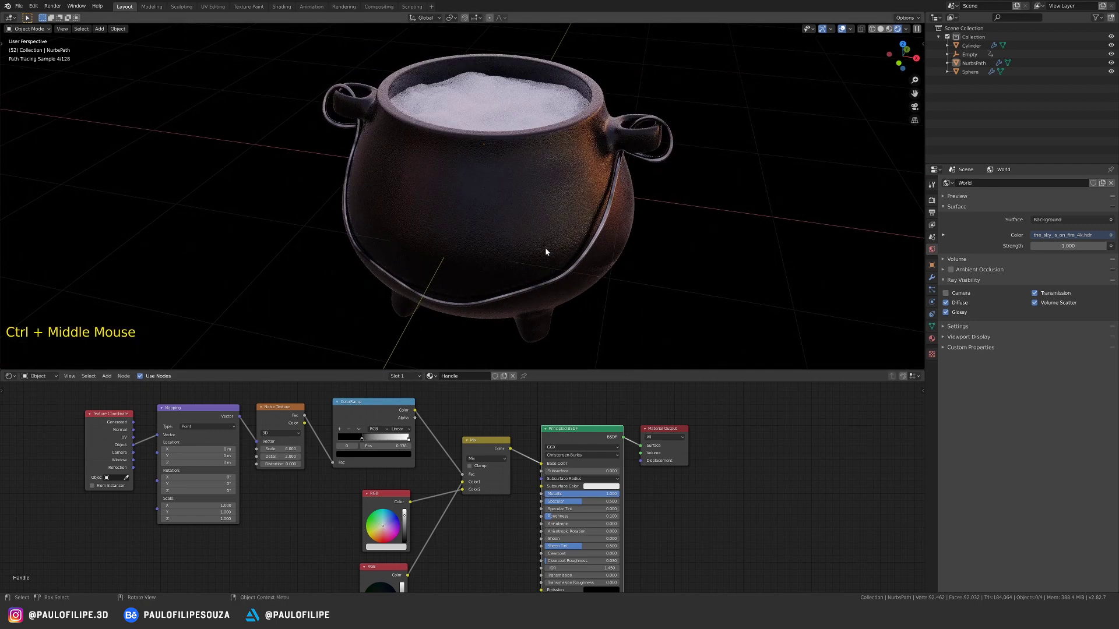
left_click(537, 103)
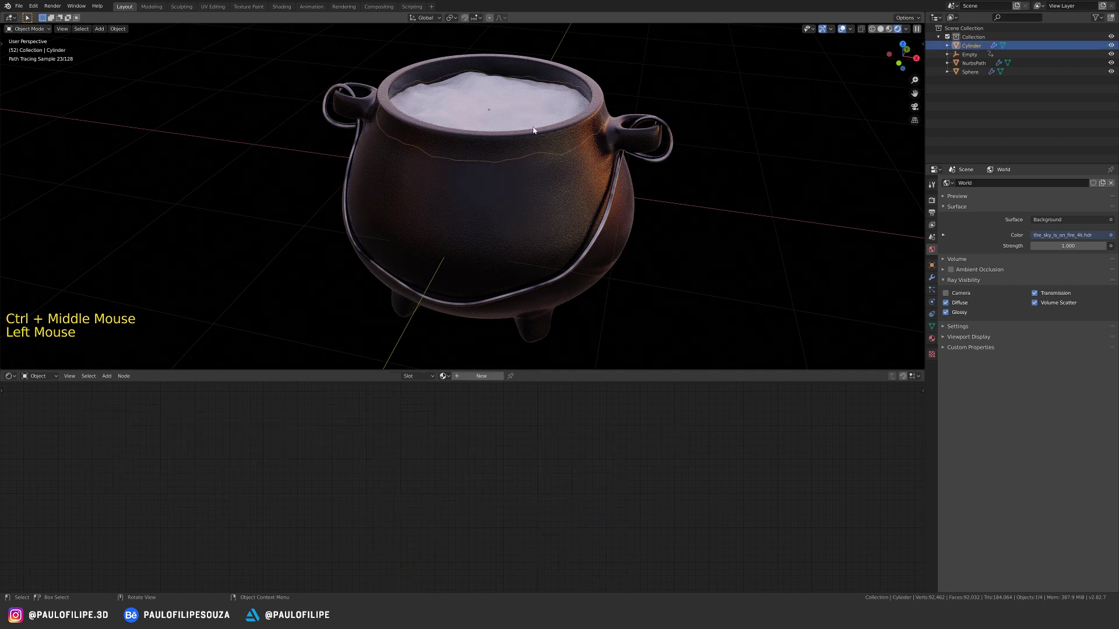
left_click(481, 376)
left_click(460, 376)
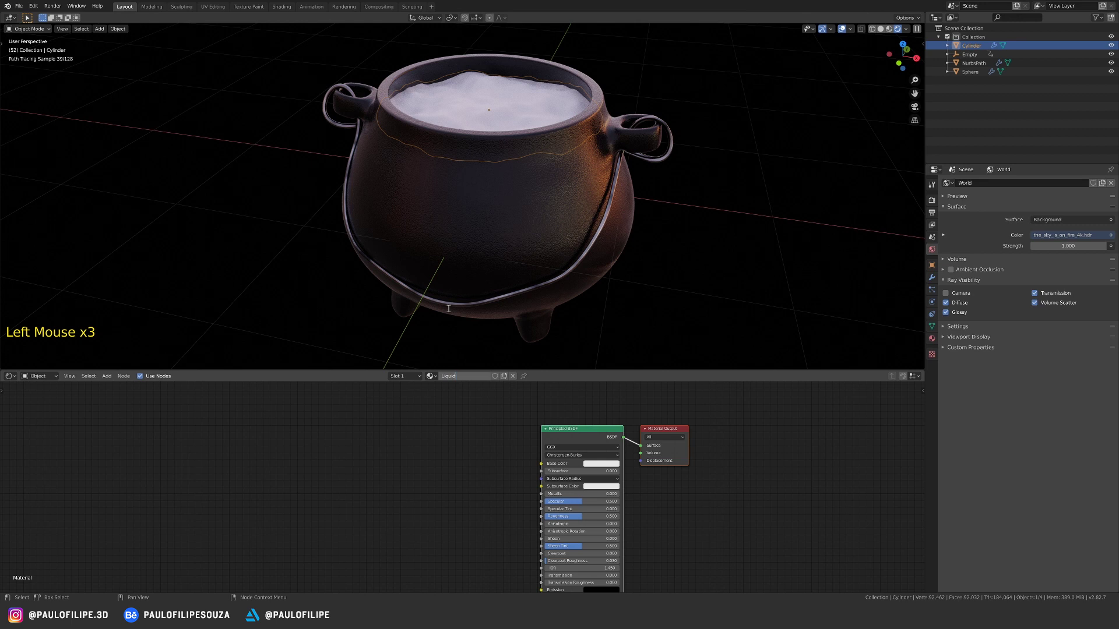
key("Return")
Space the Liquid material's Principled BSDF and Material Output nodes further apart.
left_click(591, 428)
mouse_move(595, 429)
left_mouse_down()
mouse_move(485, 418)
mouse_move(606, 421)
left_mouse_up()
left_click(599, 426)
middle_click_drag(557, 439, 526, 426)
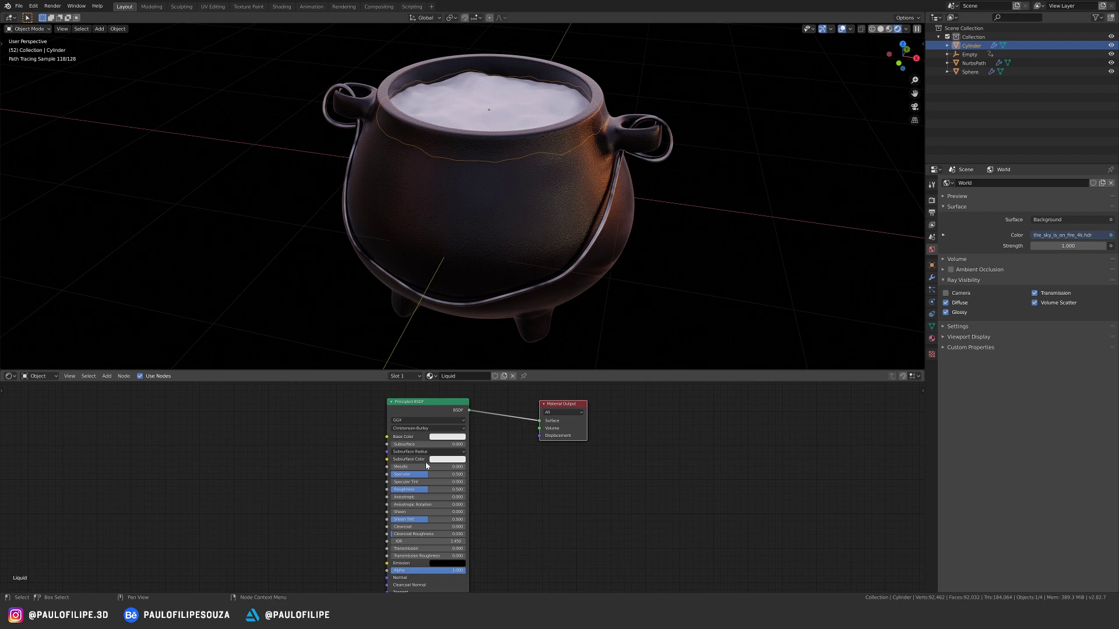
Set the Liquid material's Base Color to a saturated magenta.
left_click(444, 438)
left_click_drag(459, 368, 466, 409)
middle_click_drag(585, 282, 562, 267, "ctrl")
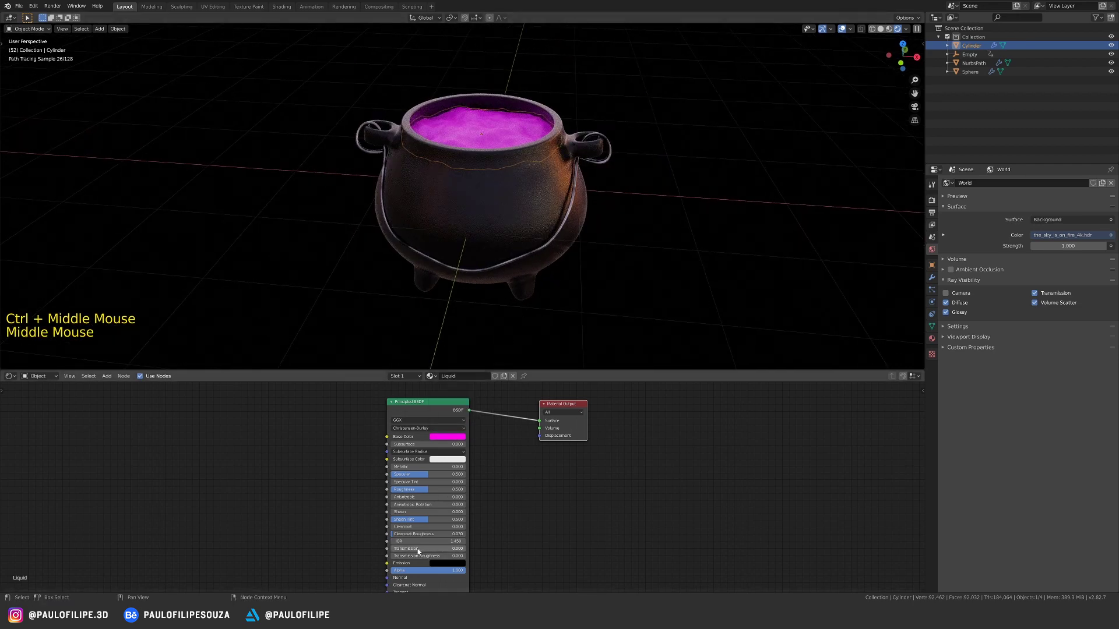
Raise the Liquid material's Transmission to nearly full and lower its Roughness to 0.
left_click_drag(418, 551, 494, 554)
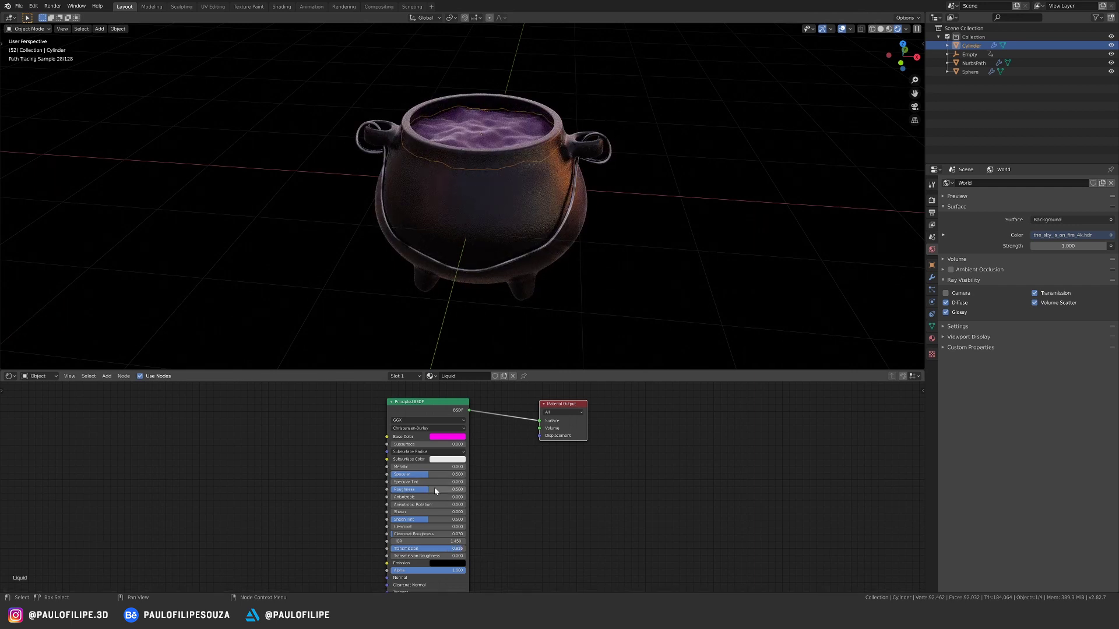
left_click_drag(435, 489, 303, 487)
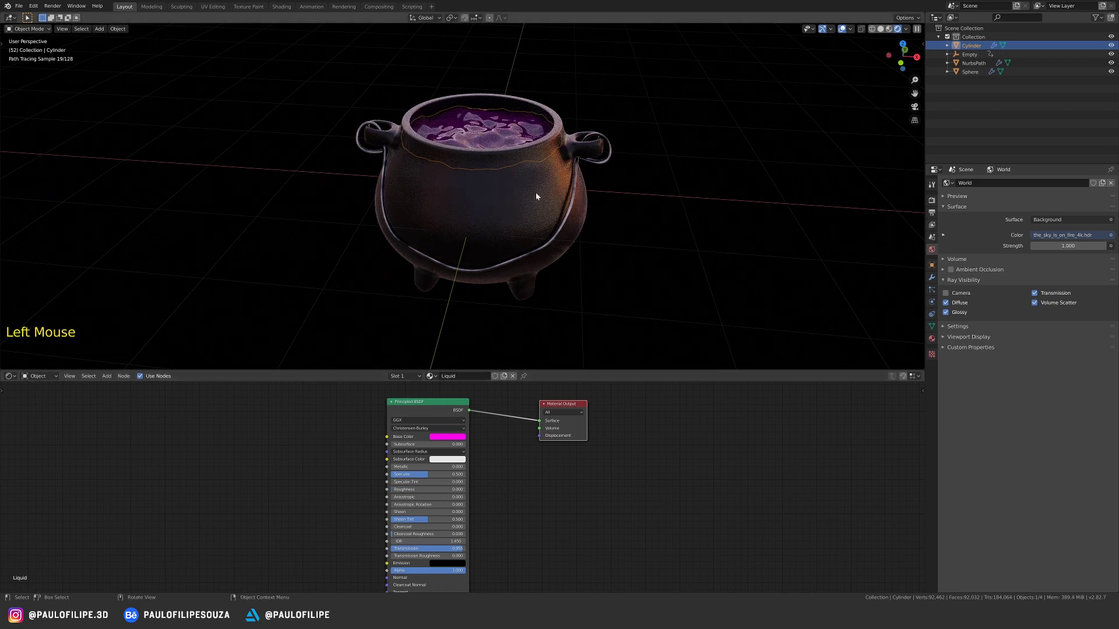
middle_click_drag(536, 196, 565, 274, "ctrl")
middle_click_drag(565, 274, 554, 324, "ctrl")
Set the Liquid material's IOR to 1.333 and deselect the liquid surface.
middle_click_drag(548, 492, 537, 465)
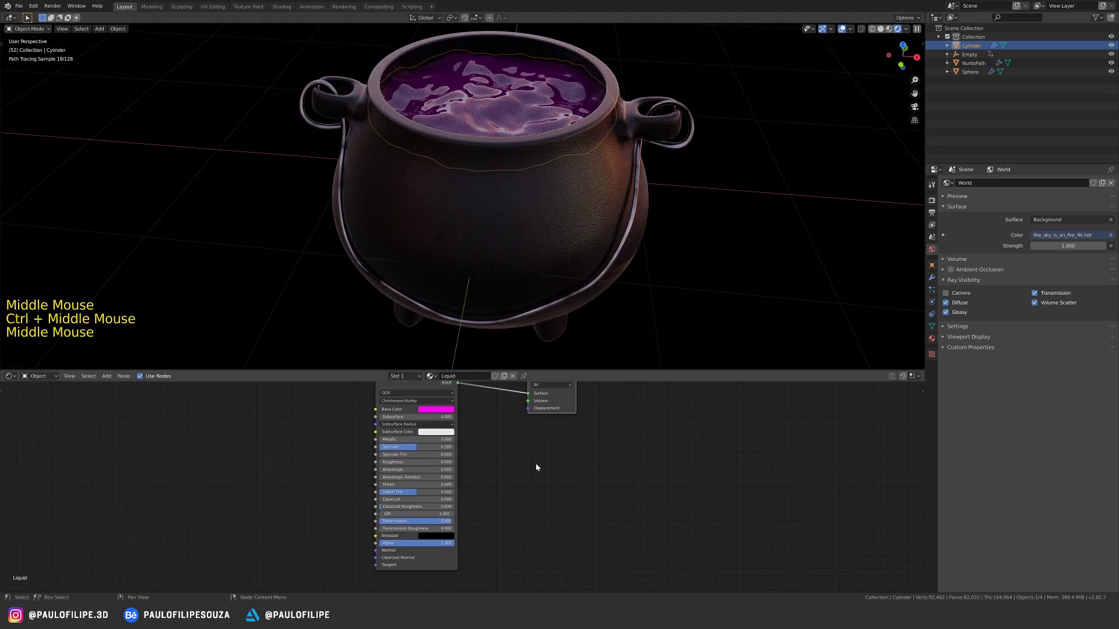
left_click(444, 513)
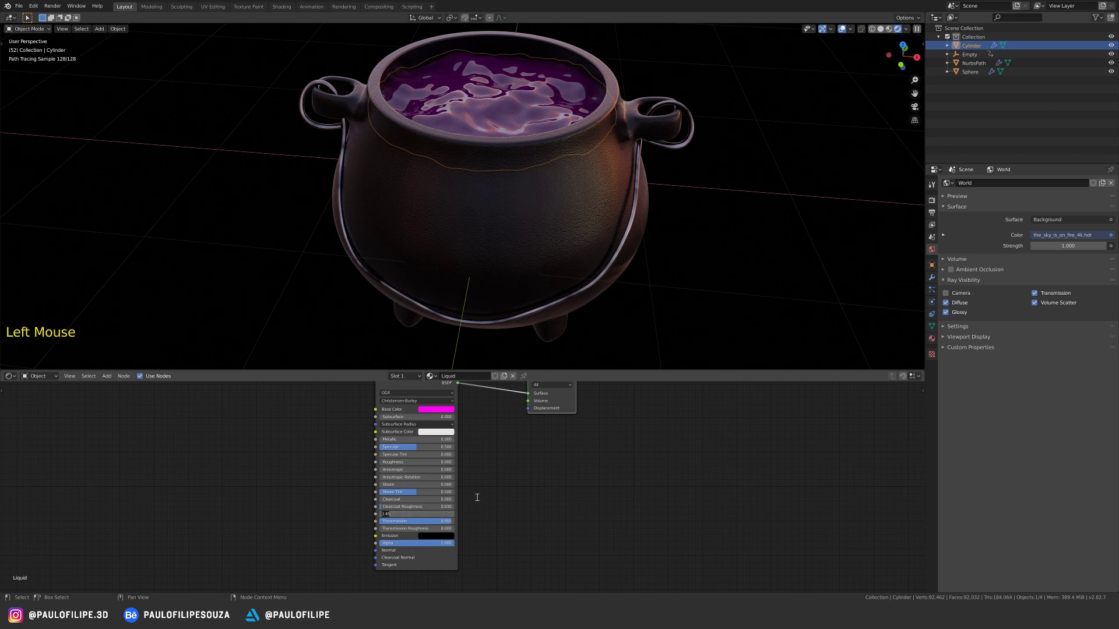
type("1.333")
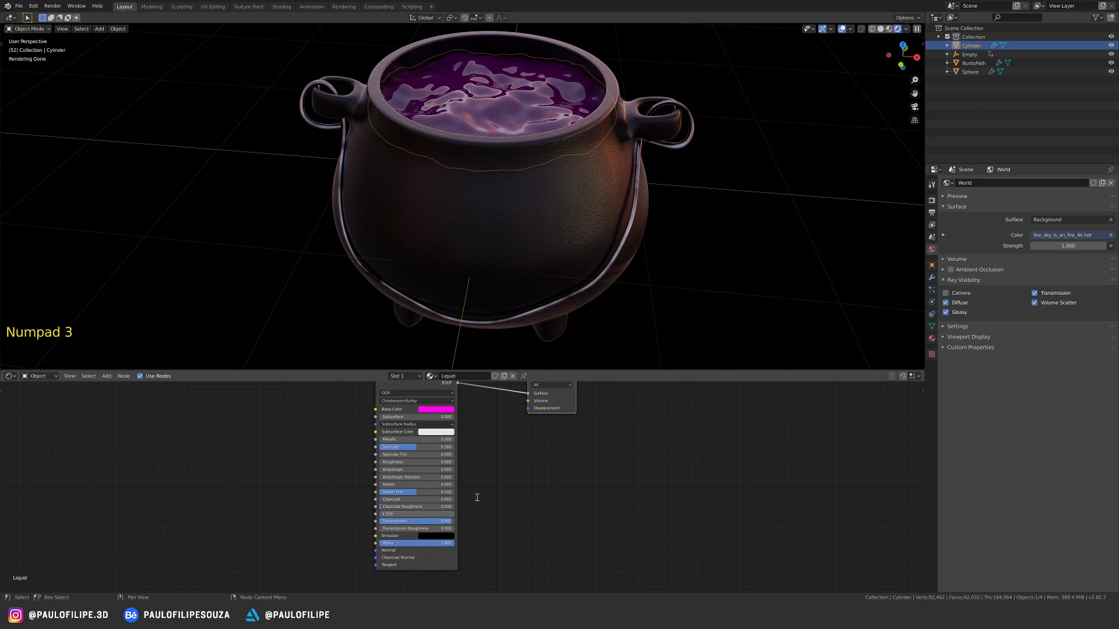
key("Return")
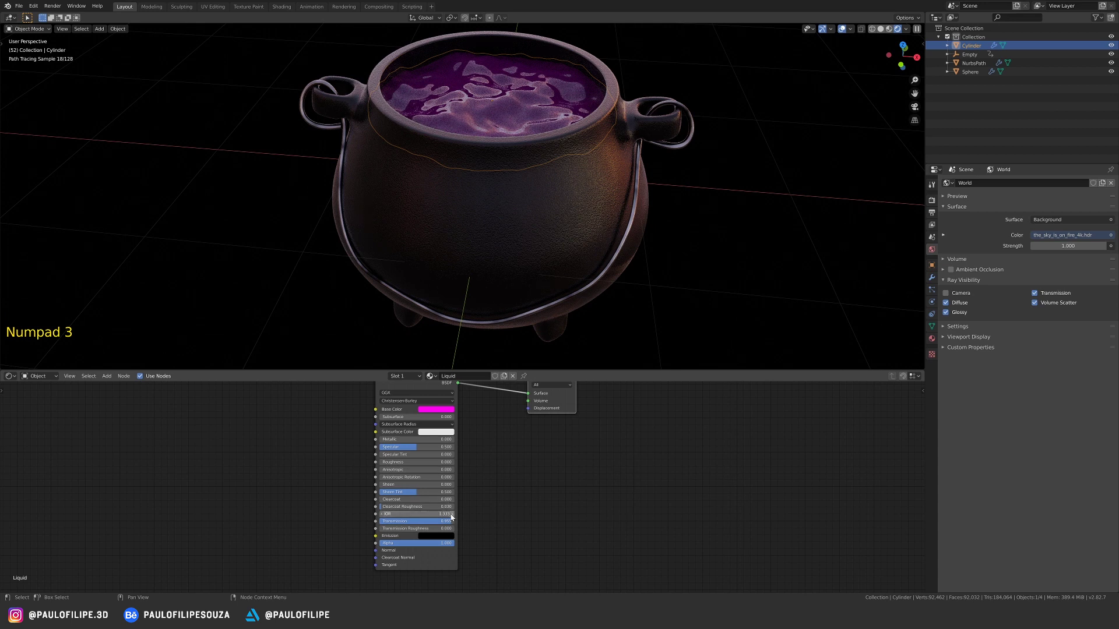
middle_click_drag(535, 224, 538, 223)
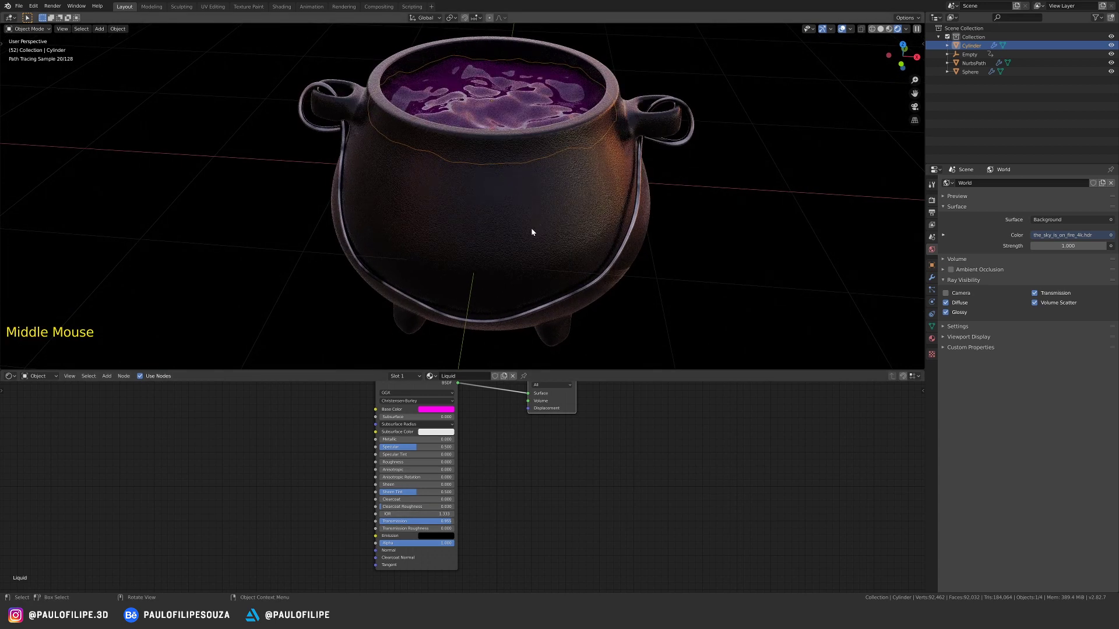
middle_click_drag(526, 230, 554, 244, "ctrl")
middle_click_drag(553, 245, 582, 245, "ctrl")
left_click(625, 233)
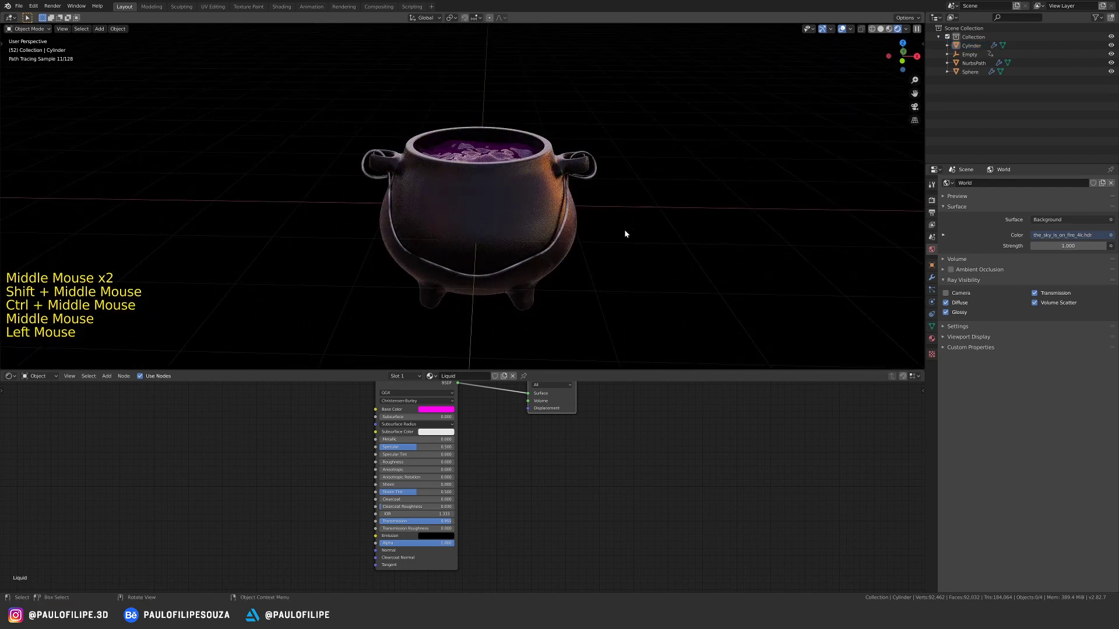
Replace the Shader Editor with a second 3D Viewport showing the cauldron from above.
left_click(10, 376)
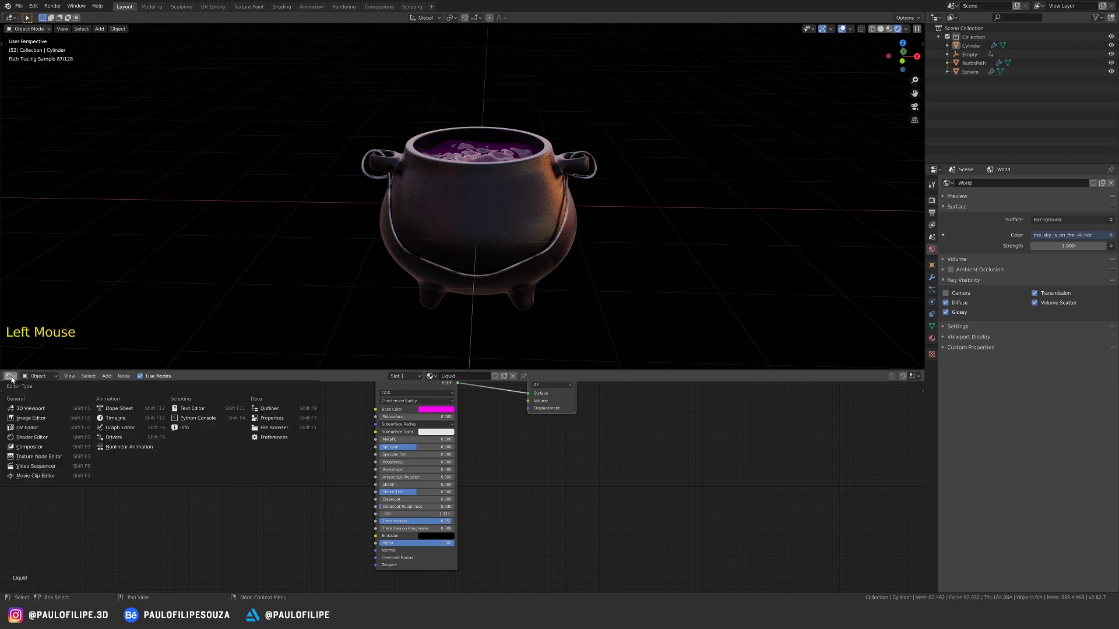
left_click(29, 409)
middle_click_drag(496, 470, 351, 511, "ctrl")
middle_click_drag(556, 472, 539, 487, "ctrl")
Add an area light and scale it up to several times the cauldron's width.
key("shift+a")
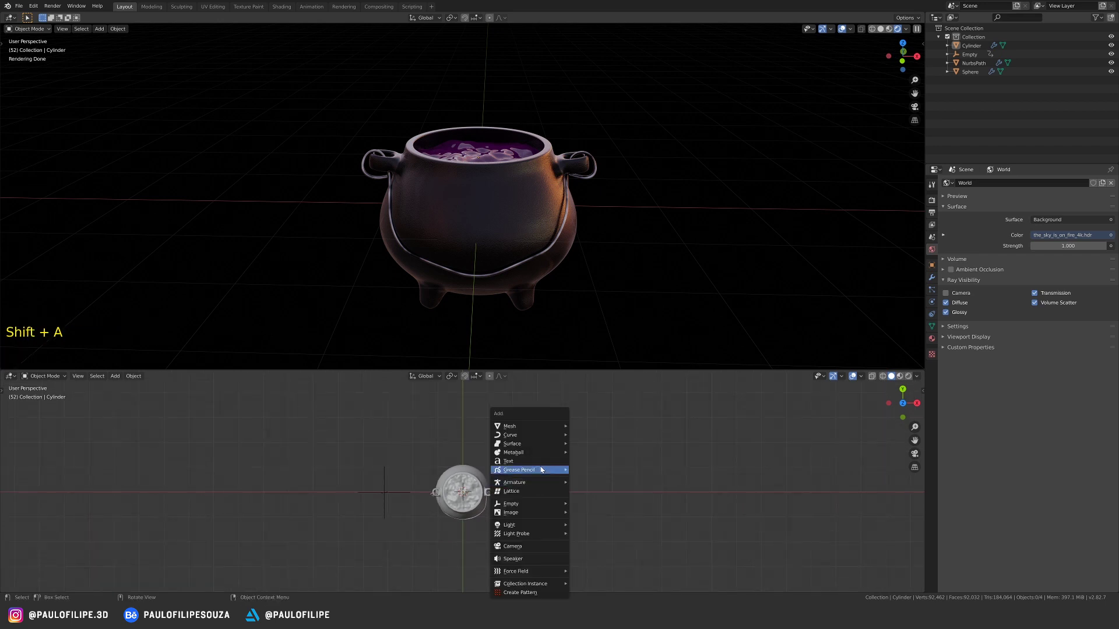
mouse_move(536, 524)
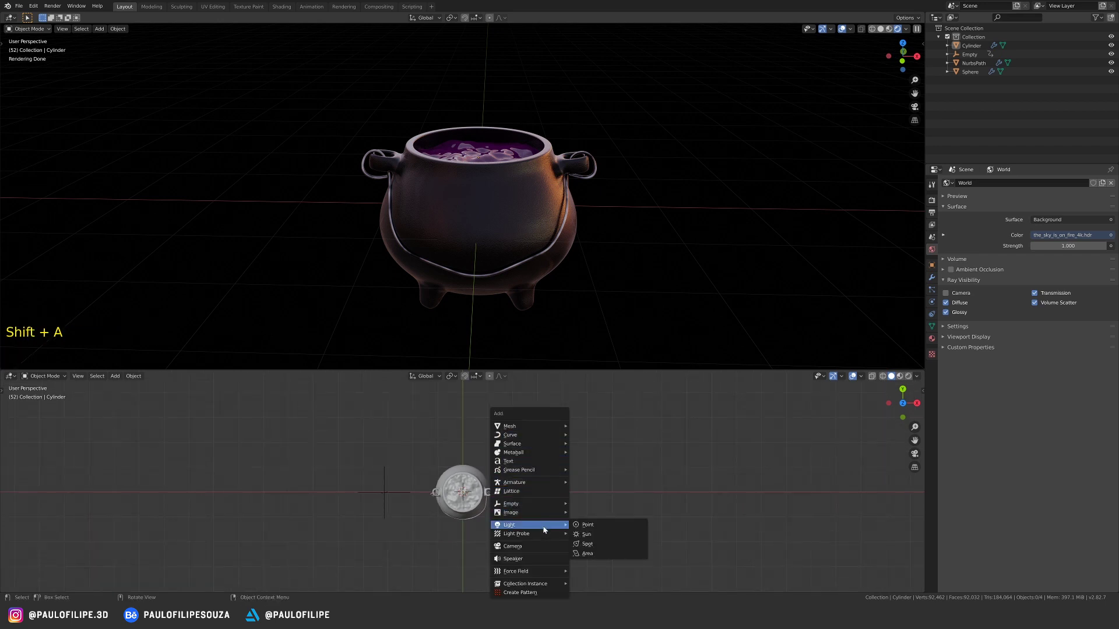
left_click(600, 551)
key("s")
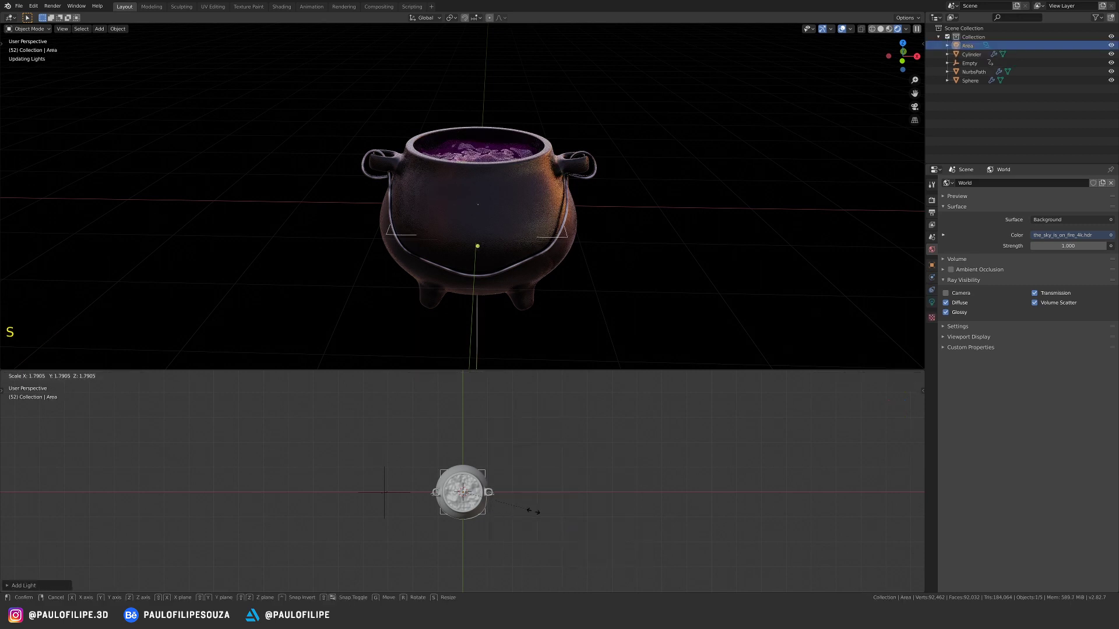
left_click(837, 516)
middle_click_drag(669, 517, 638, 488, "ctrl")
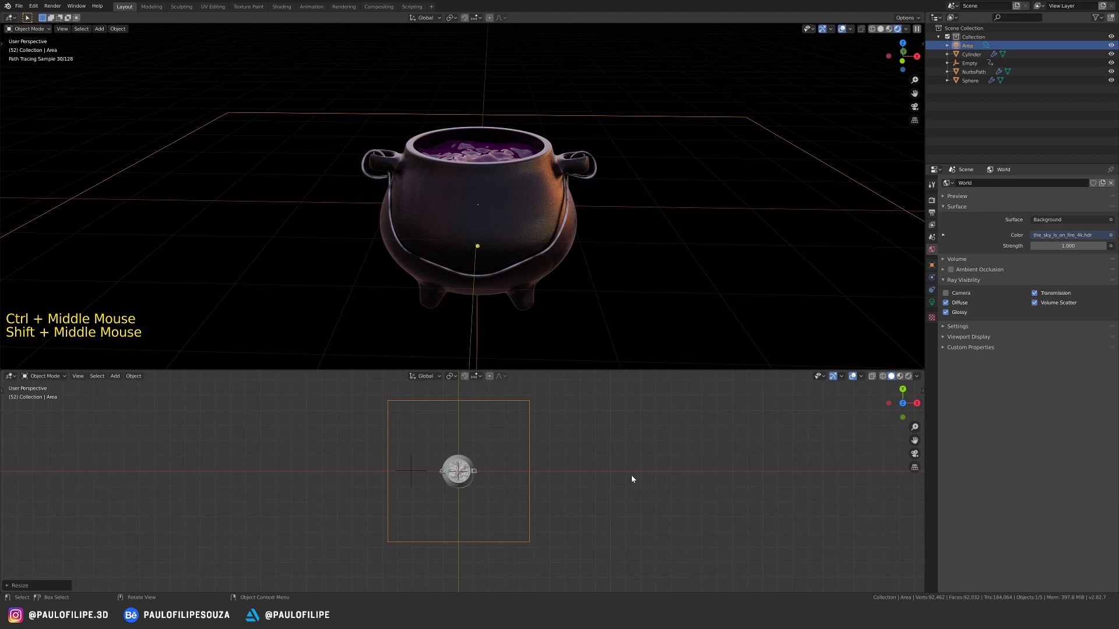
Rotate the area light 90 degrees about the X axis and place it behind the cauldron.
type("rx")
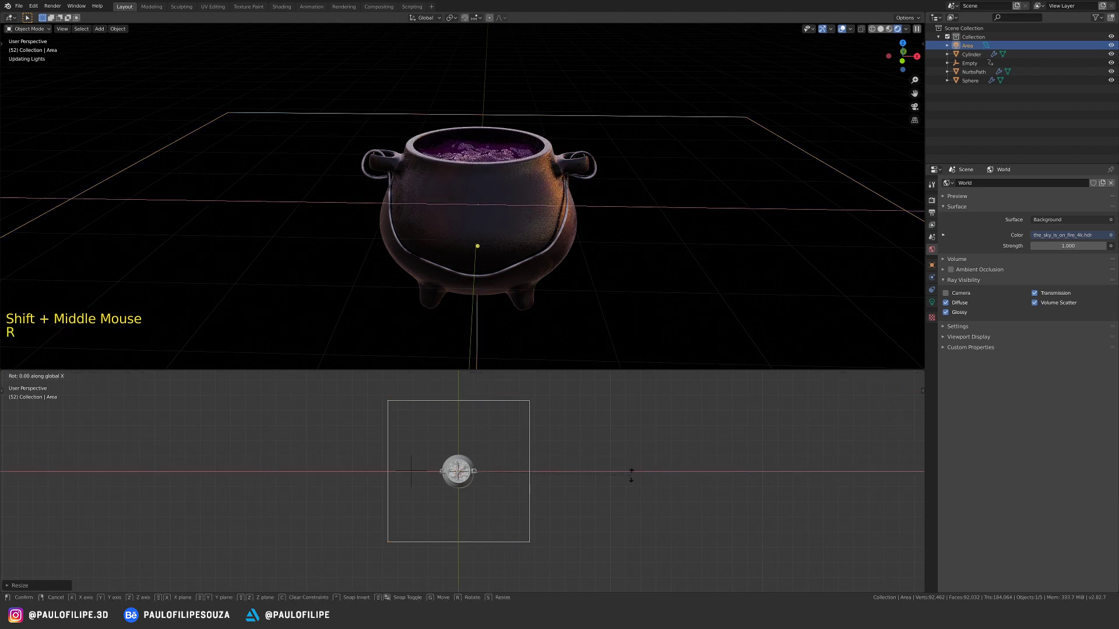
type("90")
key("Return")
key("g")
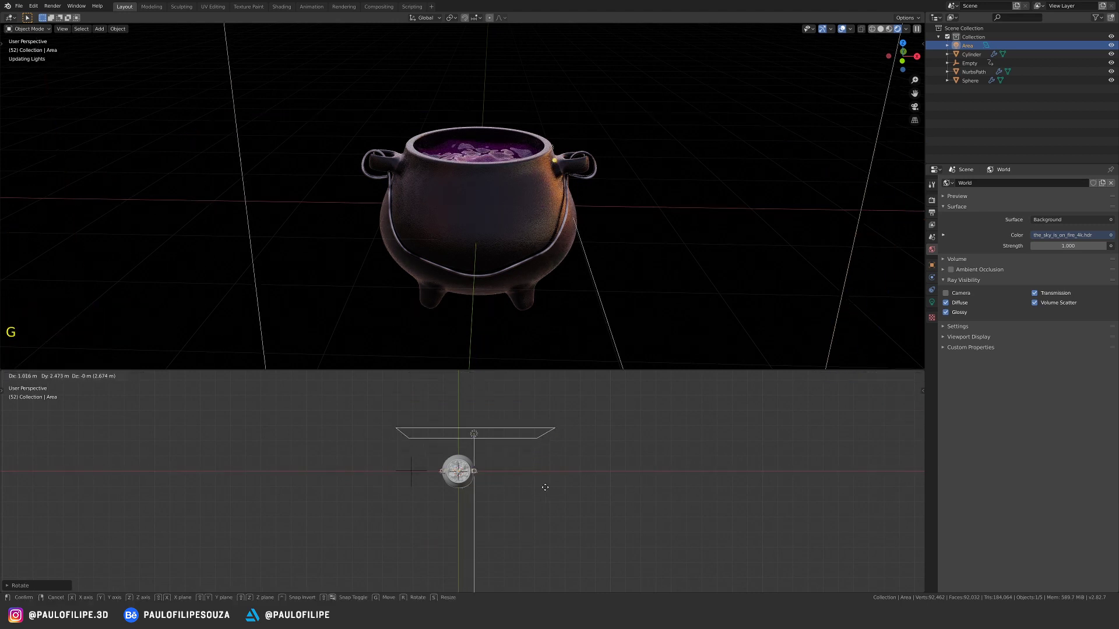
left_click(562, 464)
middle_click_drag(562, 464, 550, 514, "ctrl")
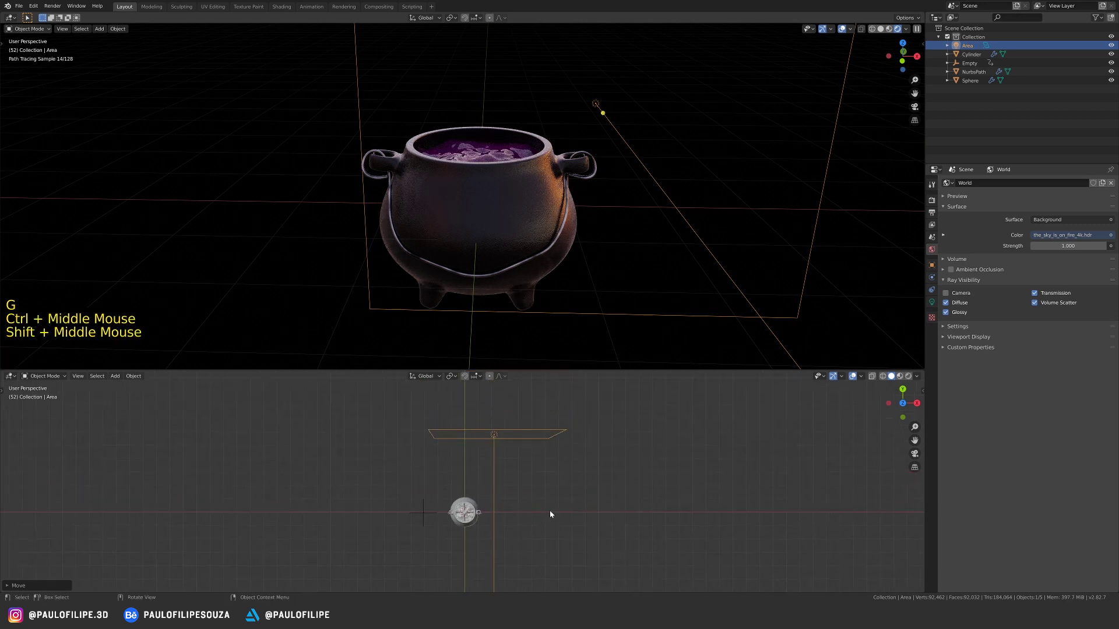
Rotate the area light about 30 degrees and shift it along X so it aims at the cauldron.
key("r")
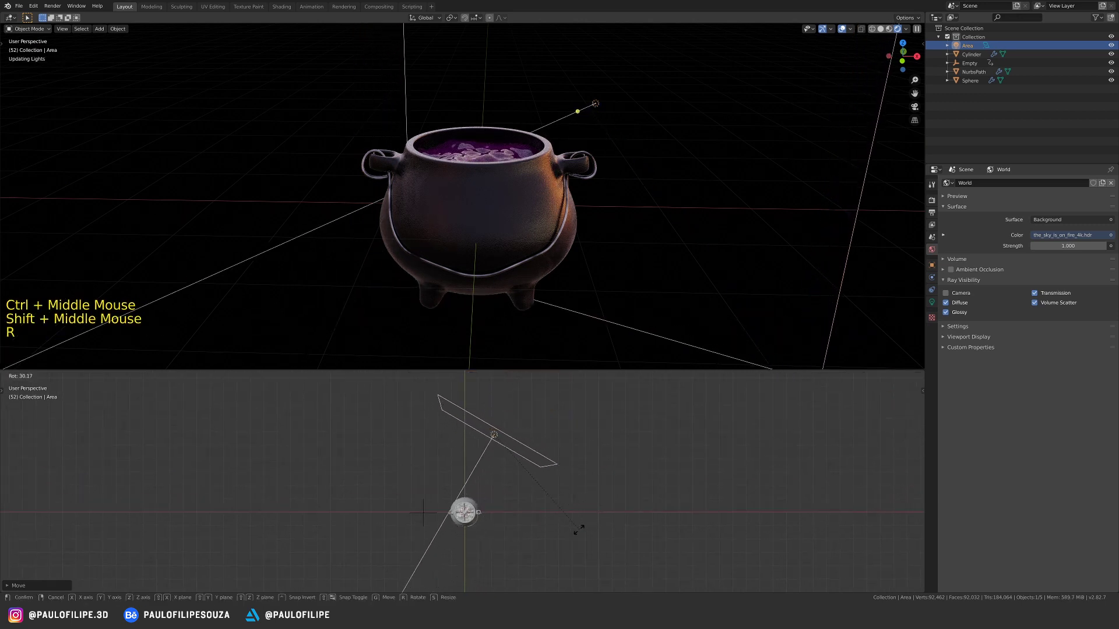
left_click(592, 505)
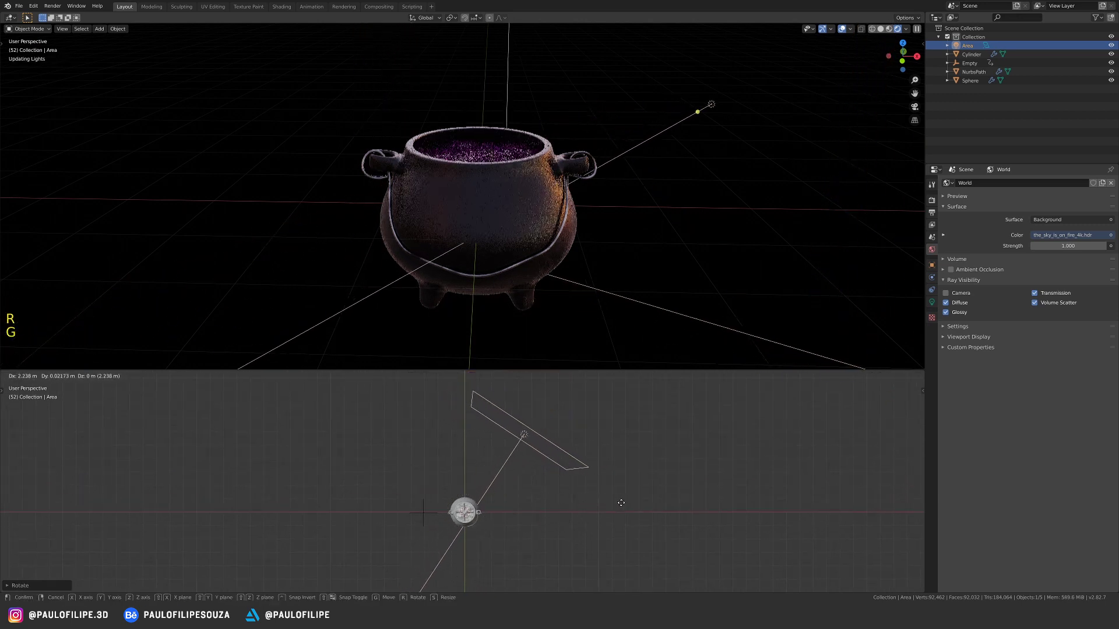
key("g")
left_click(653, 506)
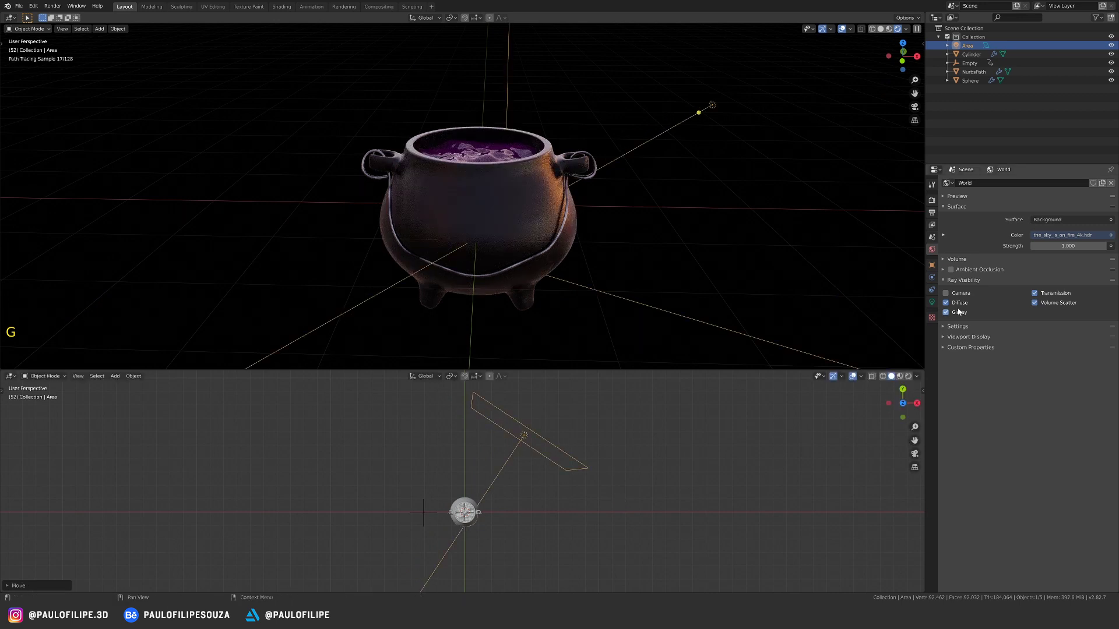
Show the area light's settings and tint its light colour a saturated orange.
left_click(933, 302)
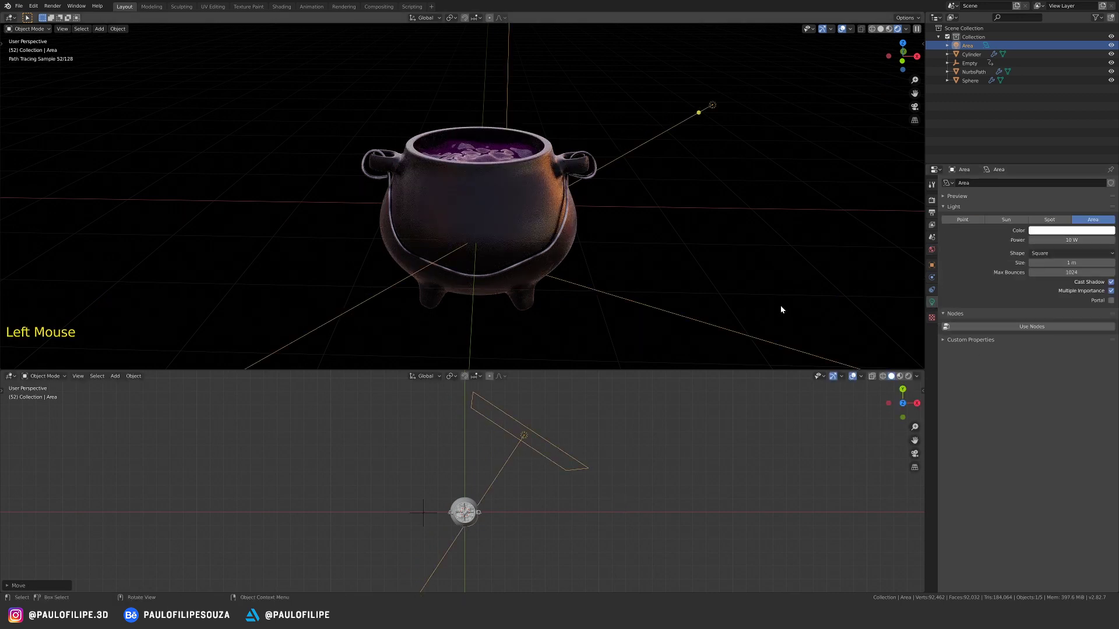
left_click(1049, 230)
left_click_drag(1075, 153, 1047, 183)
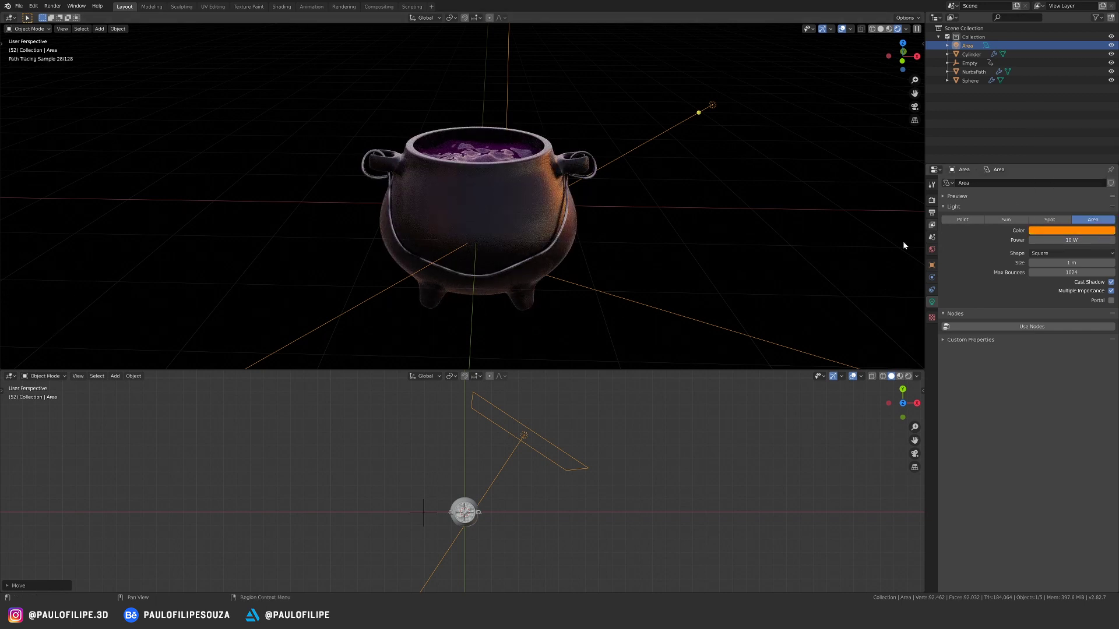
Enable nodes for the area light and set its power to 100 W.
left_click(1041, 328)
double_click(1076, 240)
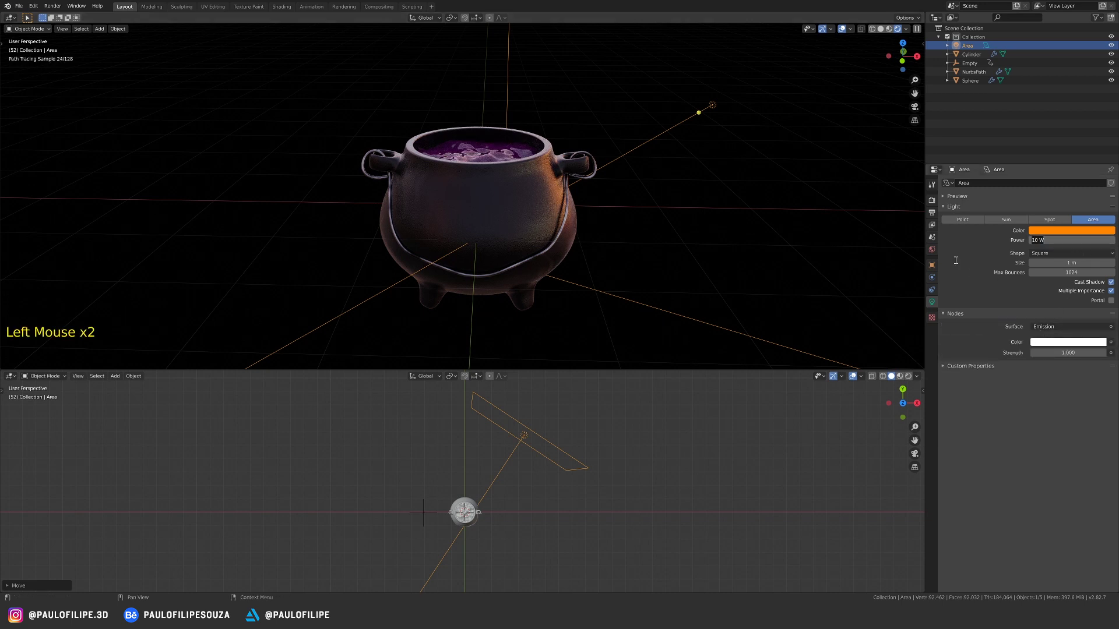
type("100")
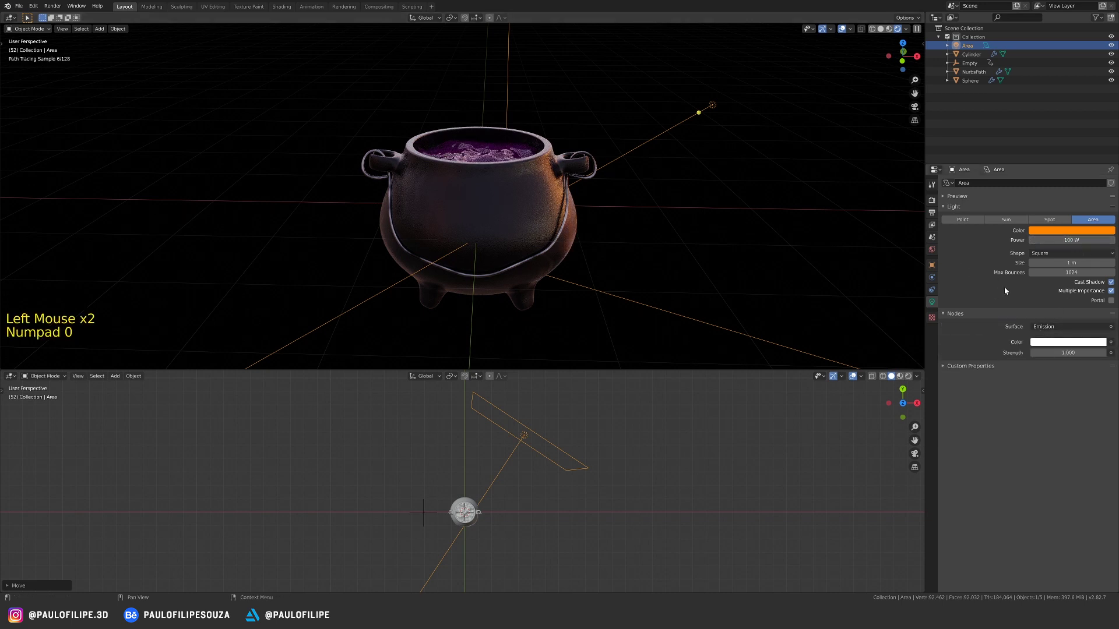
left_click(1043, 357)
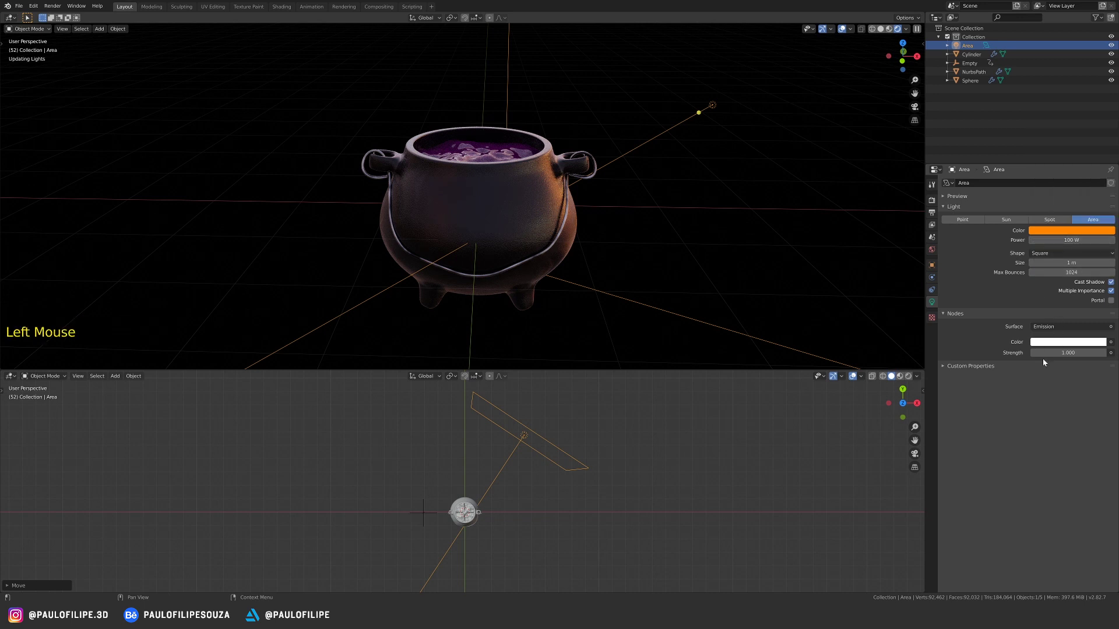
Set the area light's Emission node colour to orange and reset its main light colour to white.
left_click(1054, 343)
left_click_drag(1068, 255, 1039, 287)
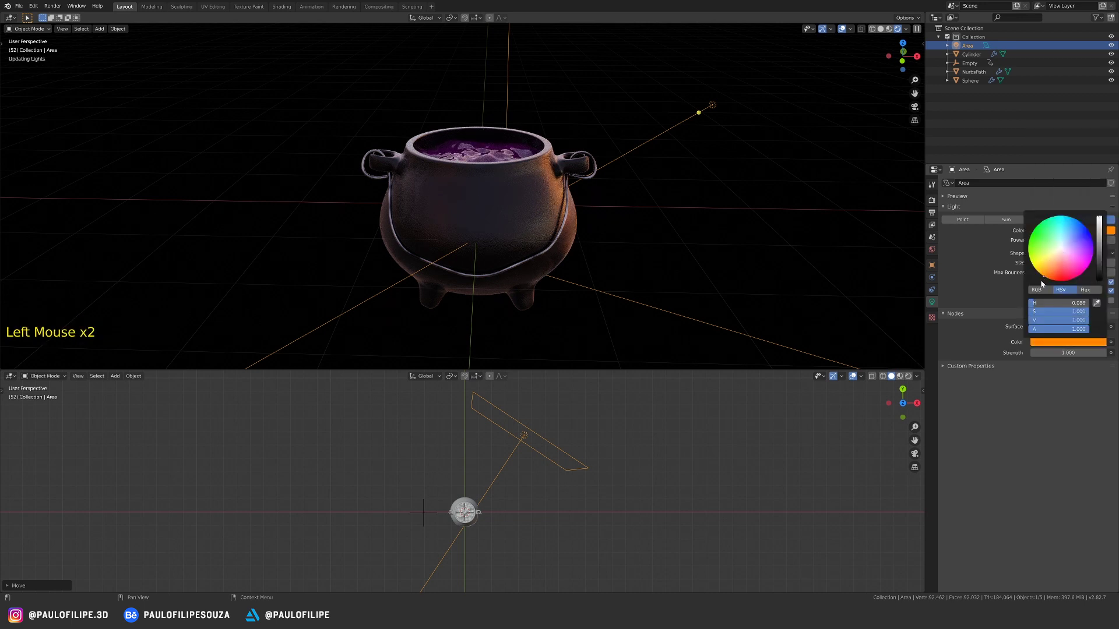
left_click(1072, 232)
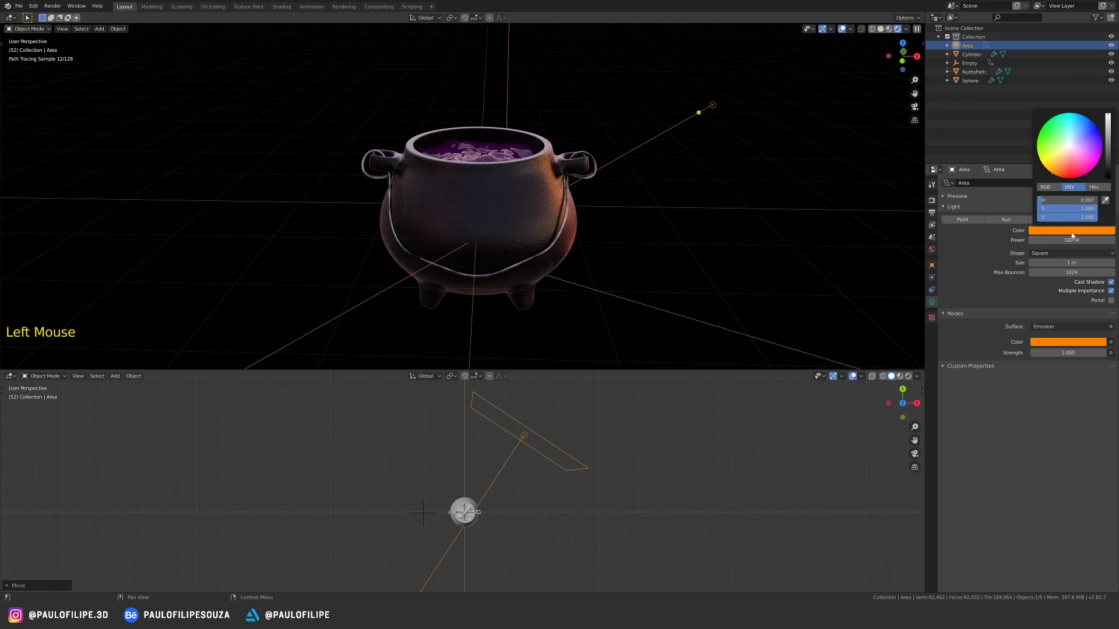
left_click_drag(1066, 218, 1089, 218)
Set the area light's emission strength to 20 and deselect the light.
left_click(1066, 354)
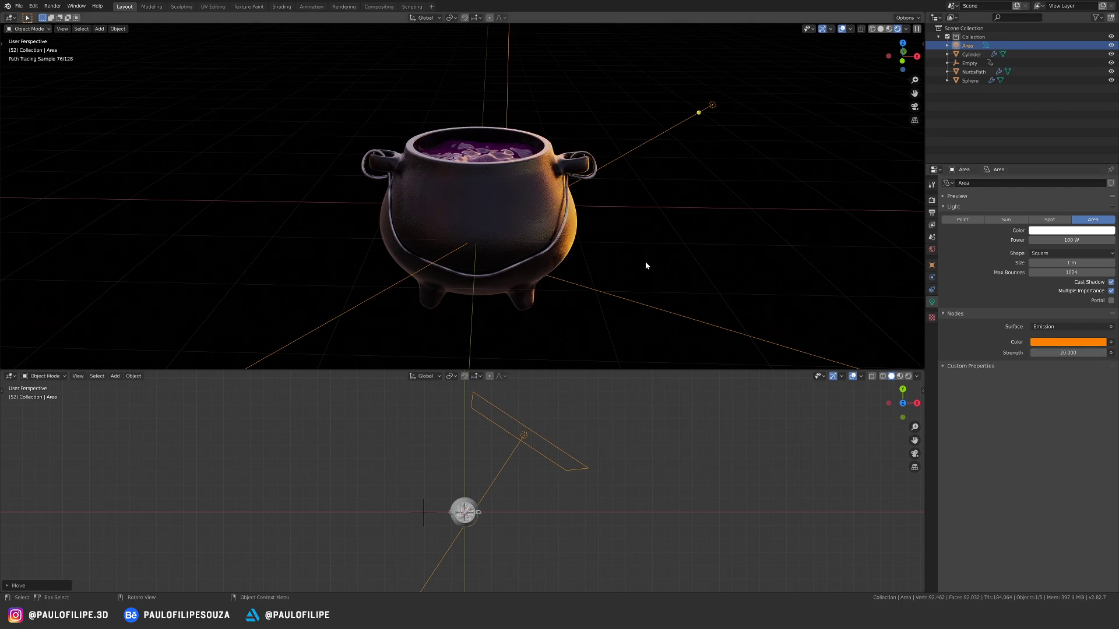
mouse_move(627, 452)
middle_mouse_down("ctrl")
mouse_move(599, 462)
mouse_move(637, 457)
middle_mouse_up("ctrl")
left_click(631, 434)
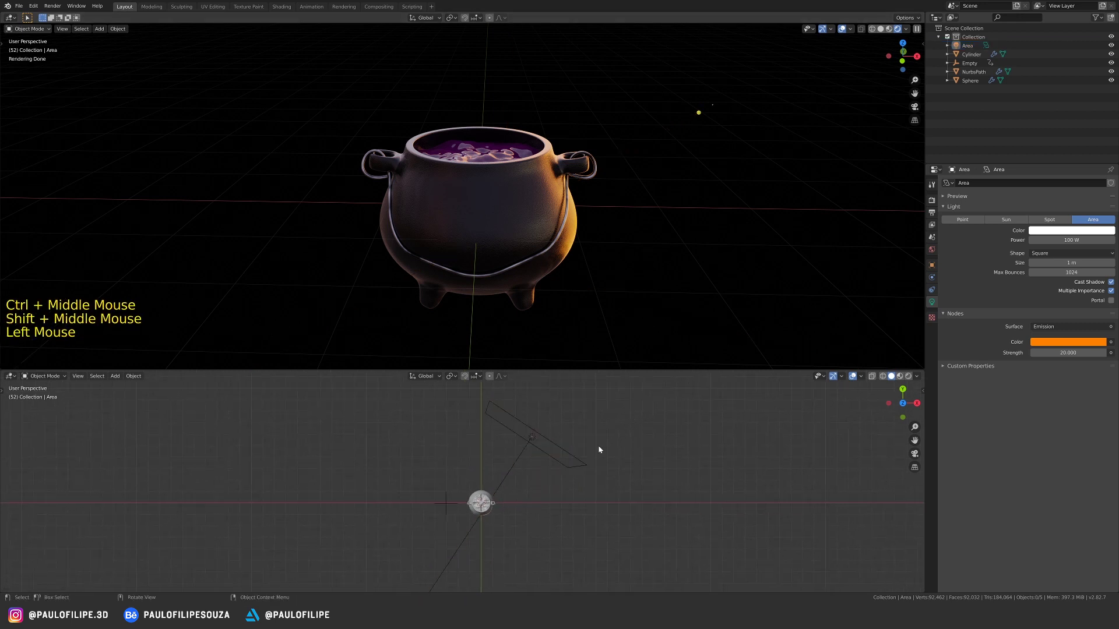
Duplicate the orange area light and move the copy along X to the other side of the cauldron.
double_click(576, 453)
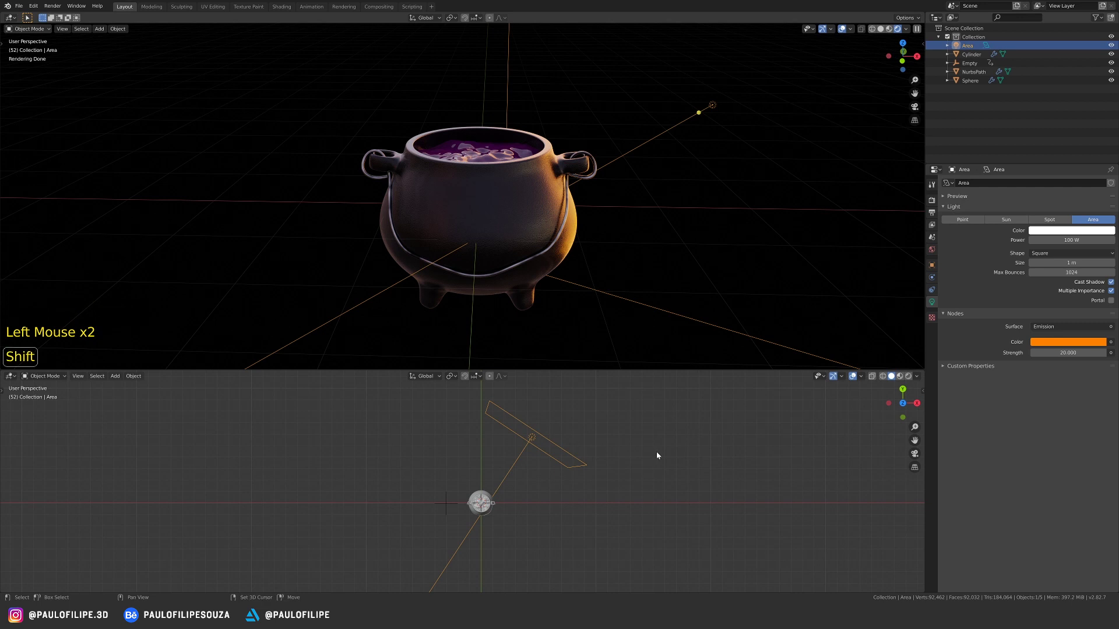
key("shift+d")
right_click(582, 451)
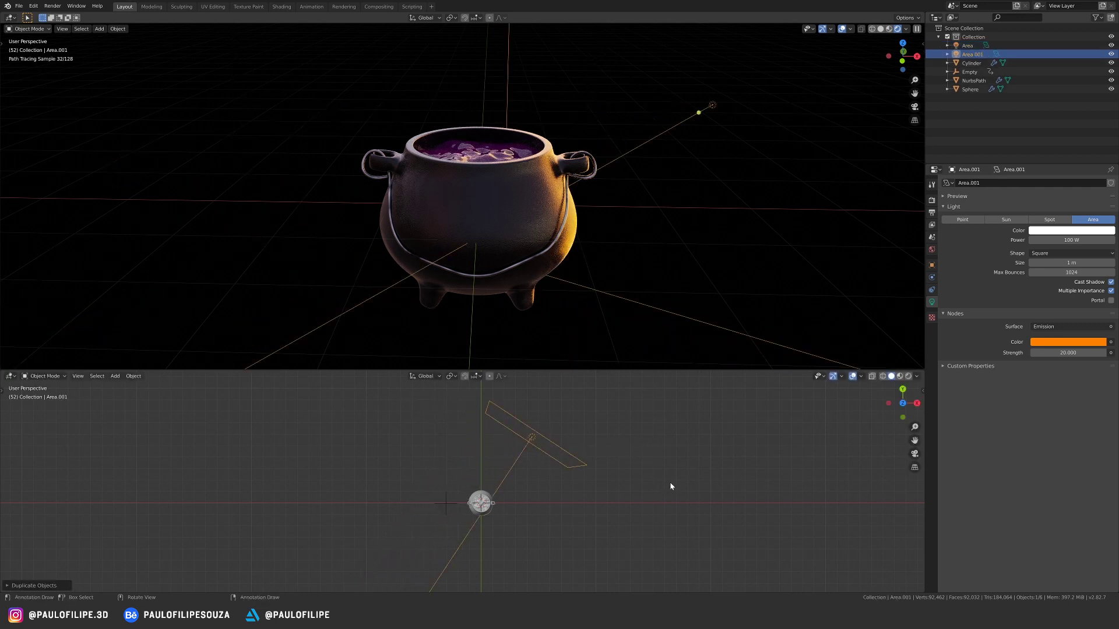
key("g")
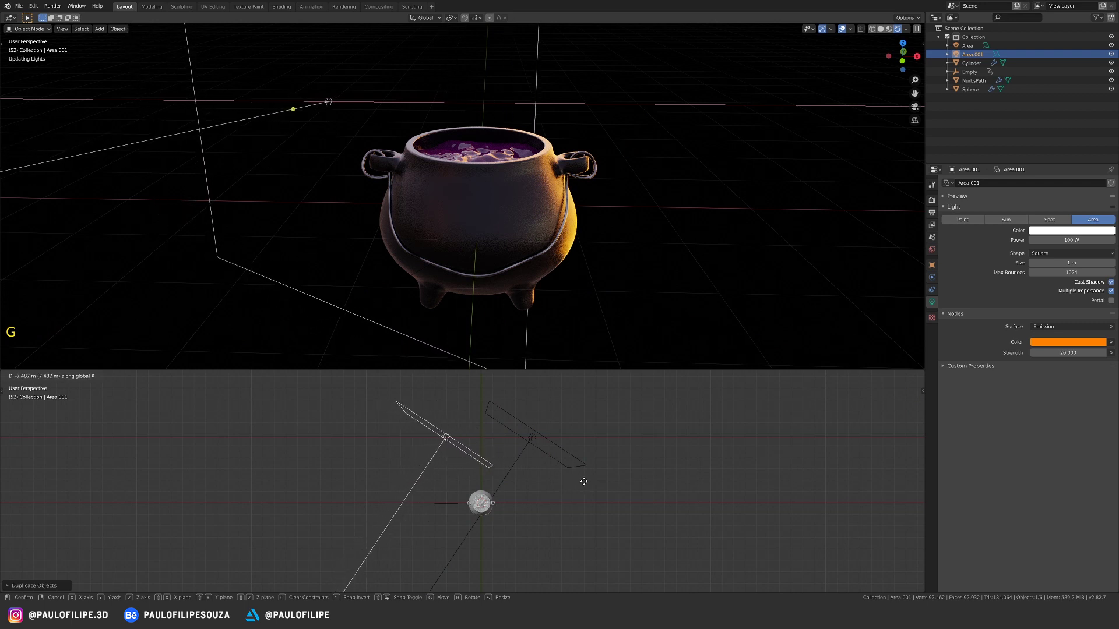
left_click(574, 487)
Rotate the duplicated area light to face the cauldron and move it slightly outward and forward to mirror the first.
key("r")
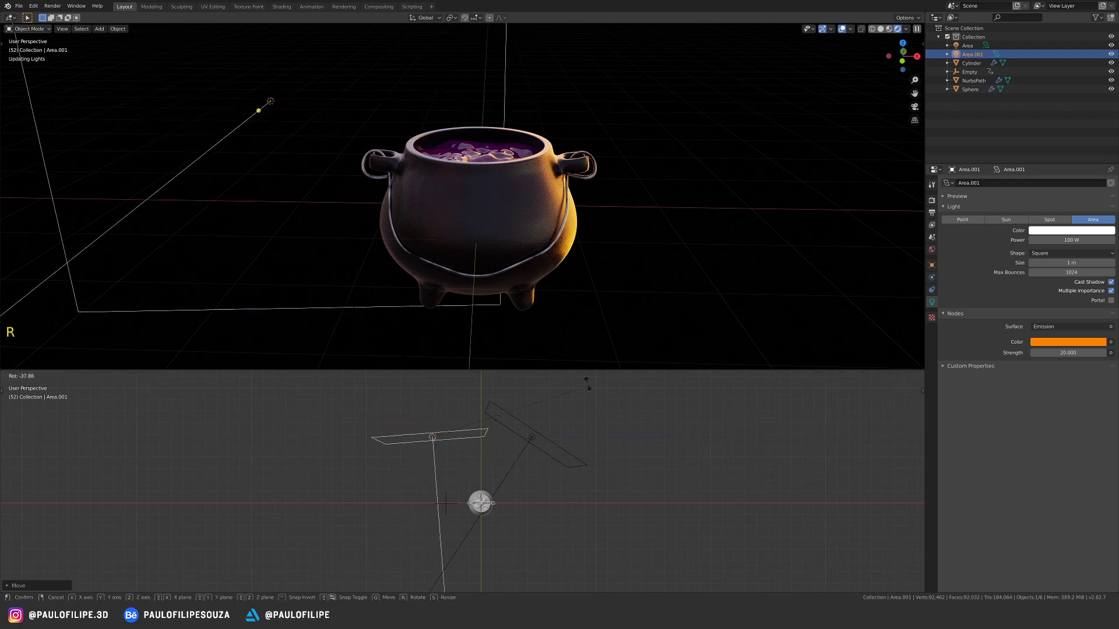
left_click(509, 343)
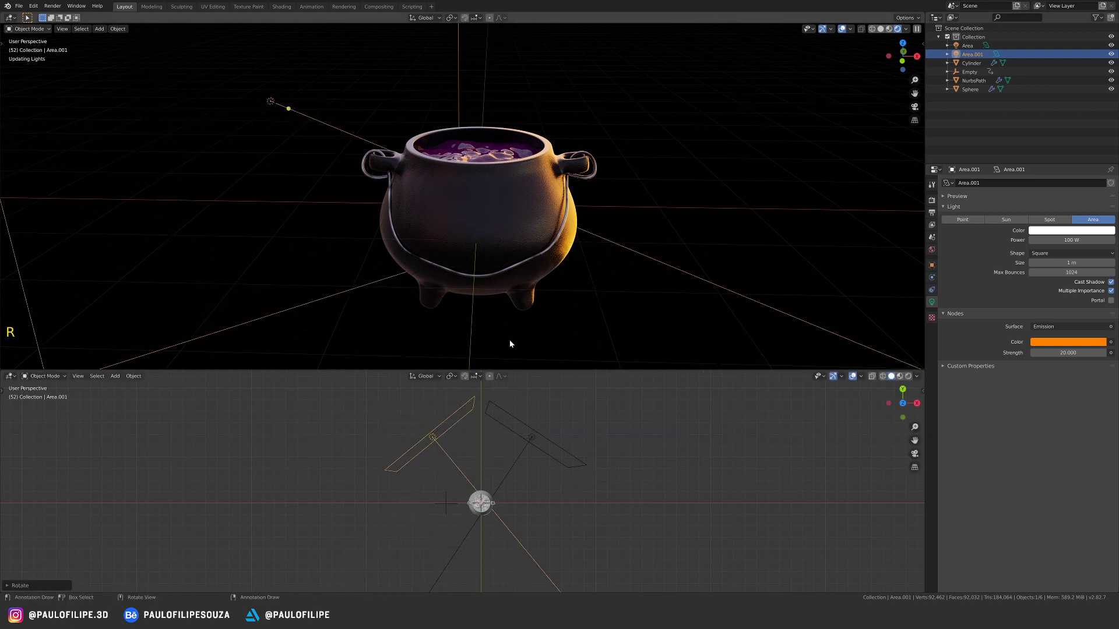
key("g")
left_click(542, 460)
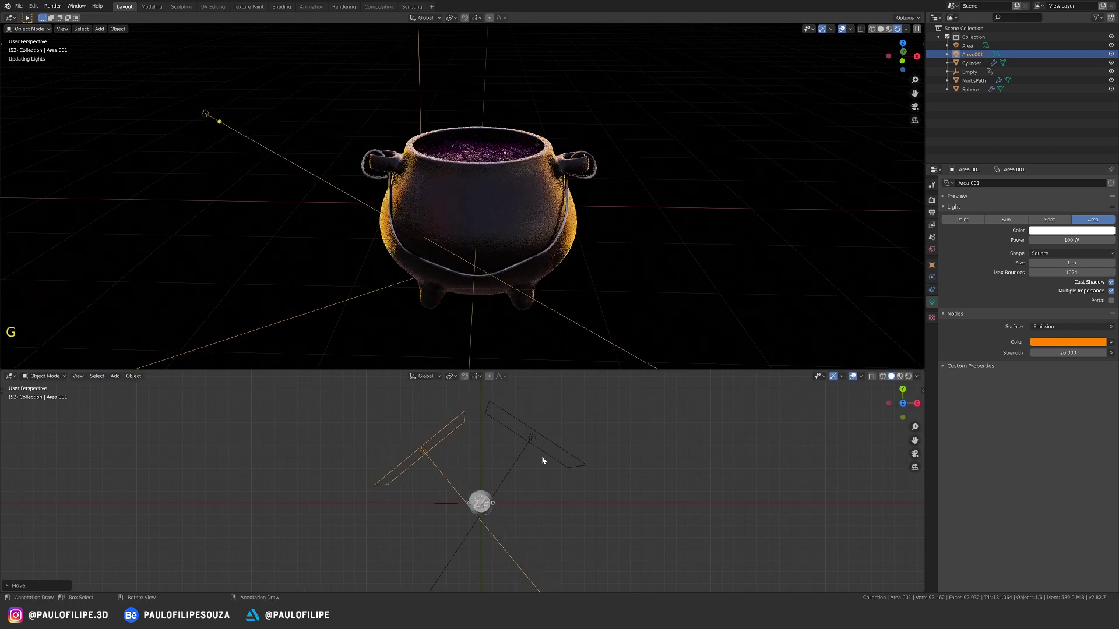
Turn the duplicated area light to aim at the cauldron and set its Emission colour to blue.
key("r")
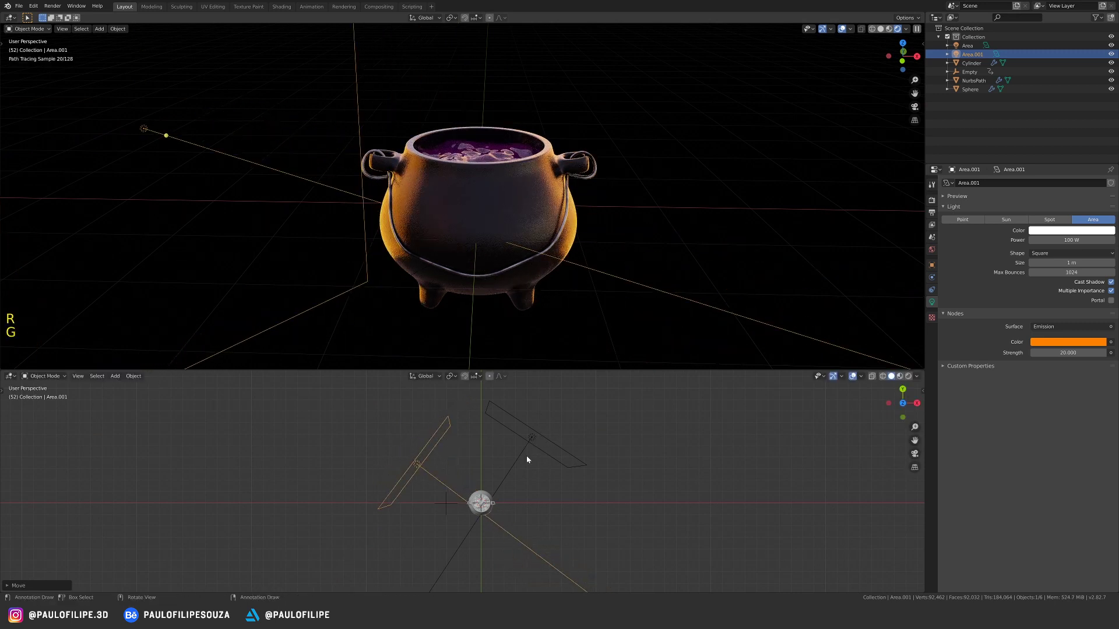
left_click(1044, 346)
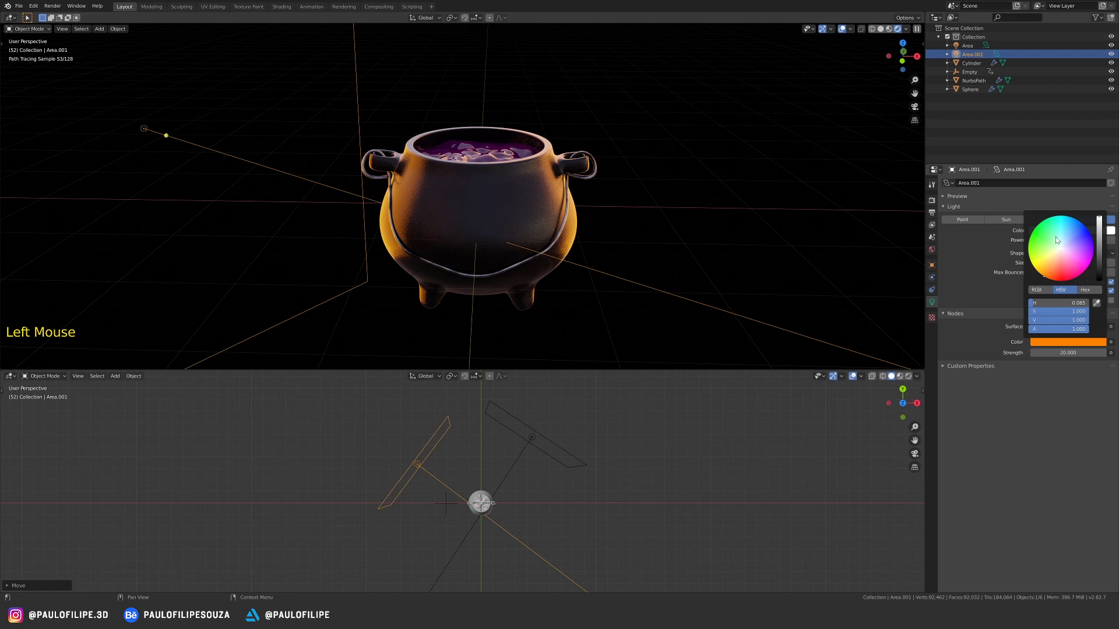
left_click_drag(1069, 232, 1078, 229)
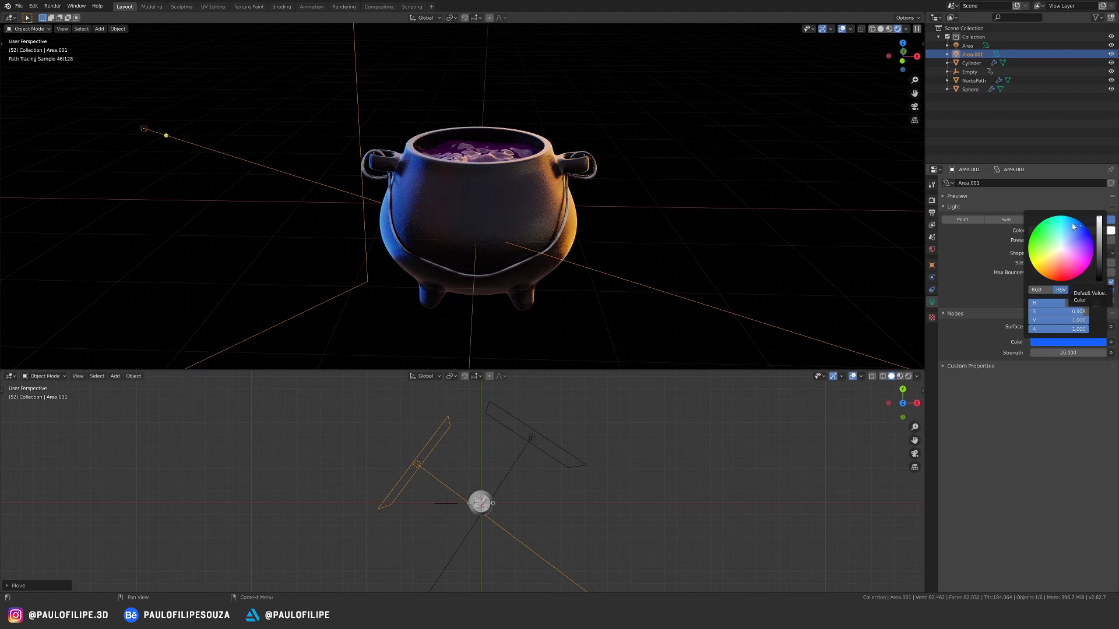
Enlarge both the blue and the orange area lights behind the cauldron and deselect everything.
key("s")
left_click(469, 451)
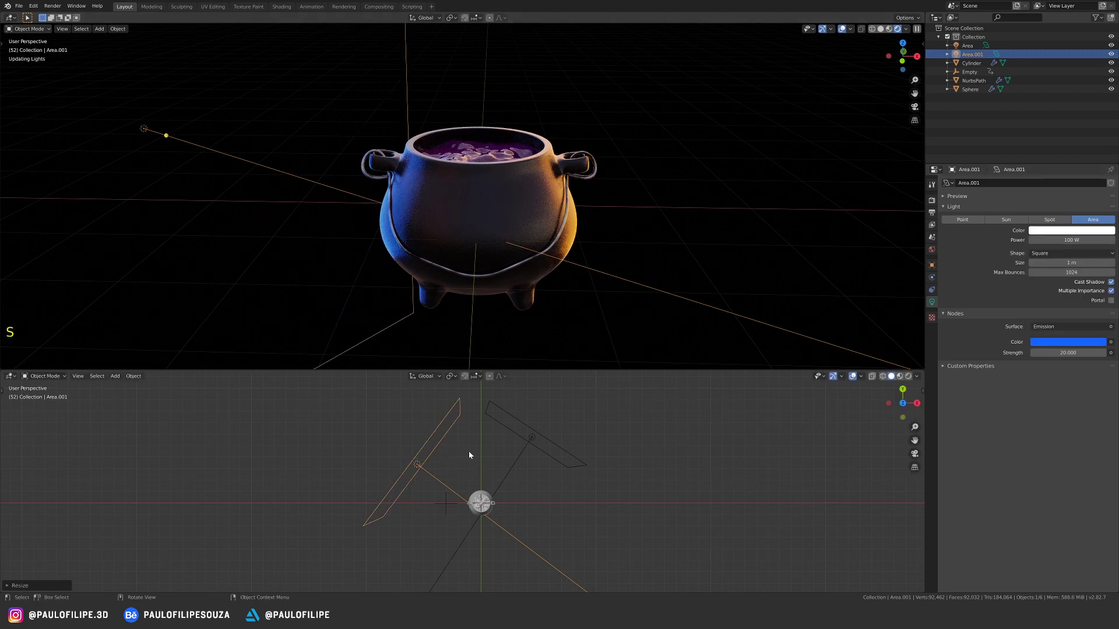
left_click(544, 455)
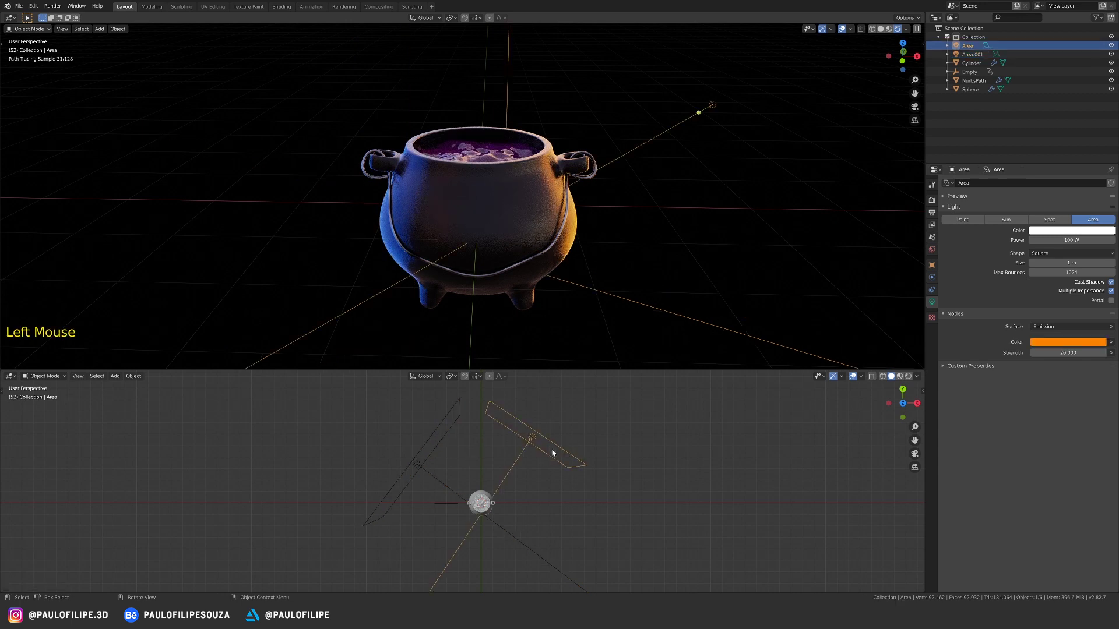
key("s")
left_click(560, 450)
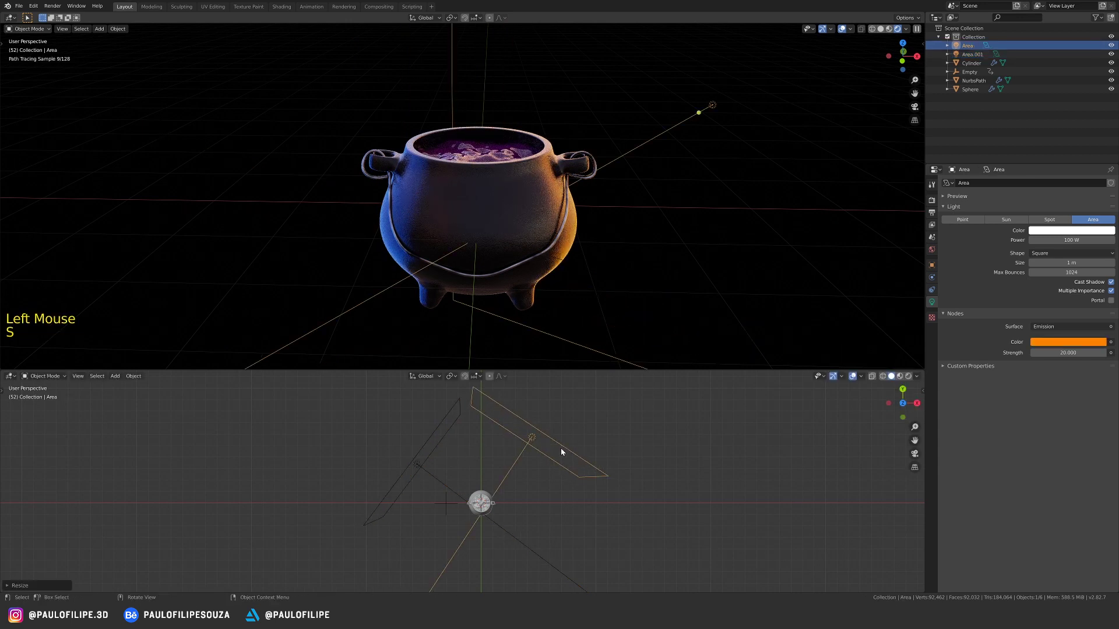
key("s")
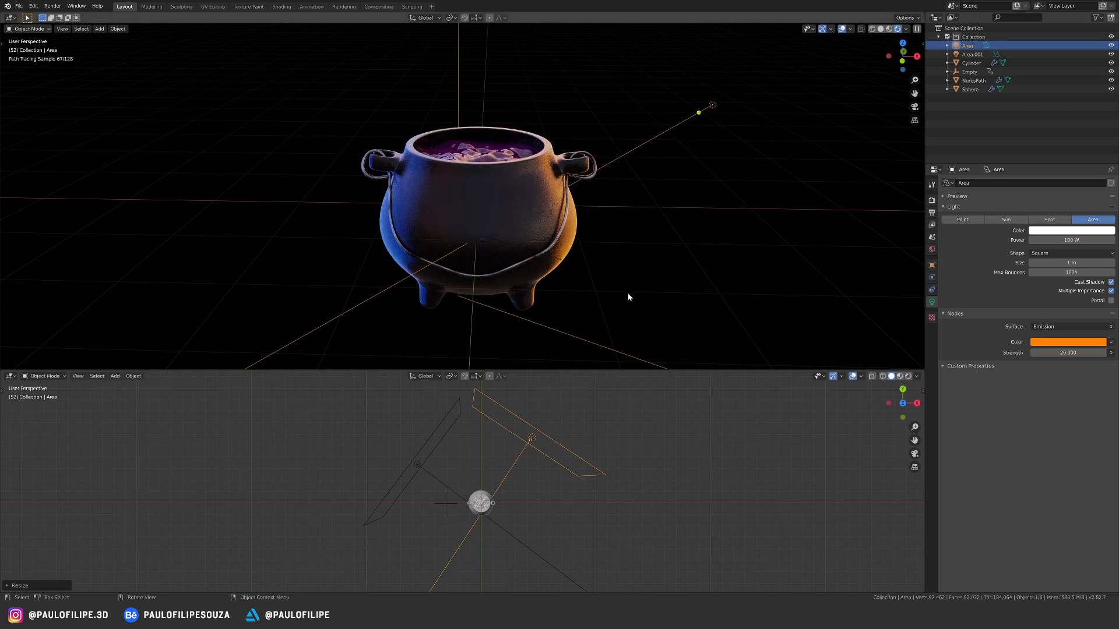
key("a")
key("a")
key("a")
Add a third area light at the cauldron and scale it up to be wider than the cauldron.
middle_click_drag(554, 420, 508, 453, "ctrl")
key("shift+a")
mouse_move(524, 450)
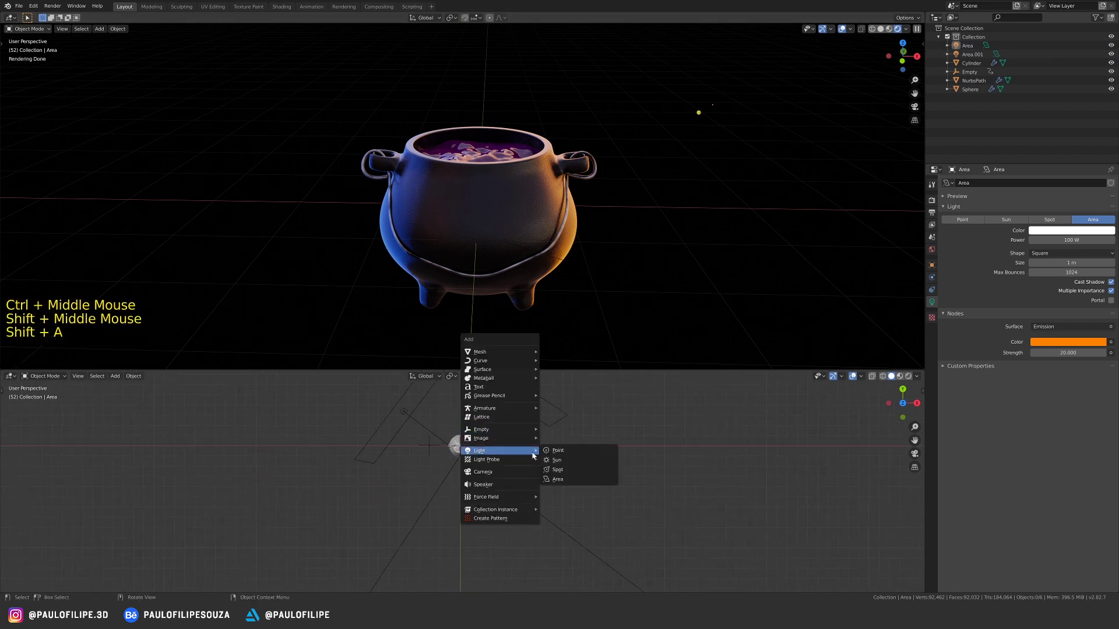
left_click(568, 480)
key("s")
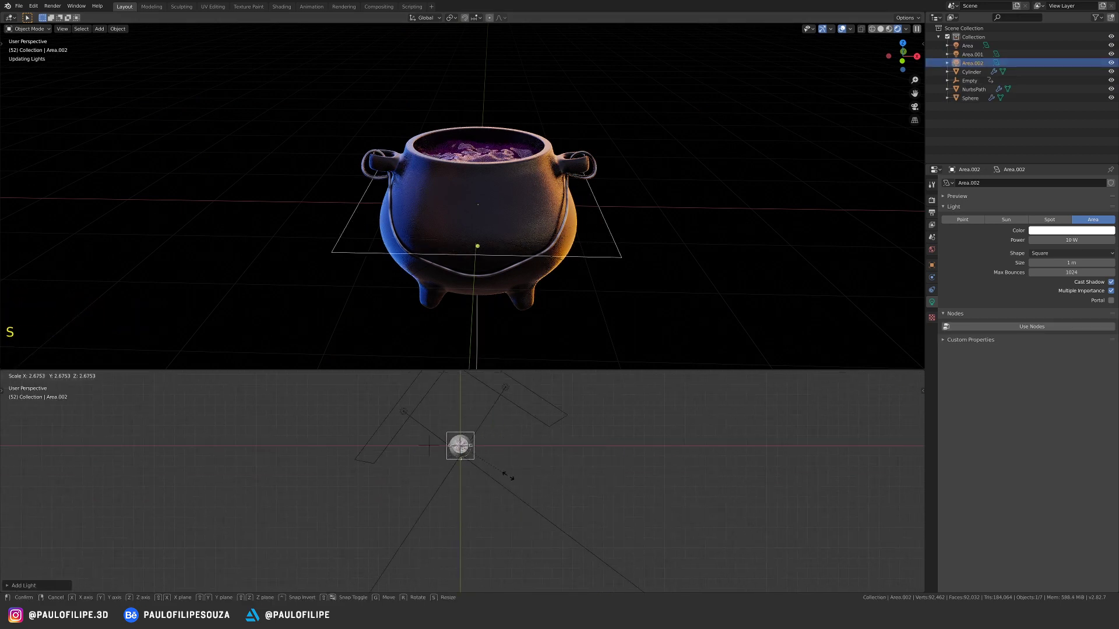
left_click(545, 478)
Rotate the new area light 90 degrees around the X axis so it stands upright.
middle_click_drag(561, 464, 481, 403)
type("rx")
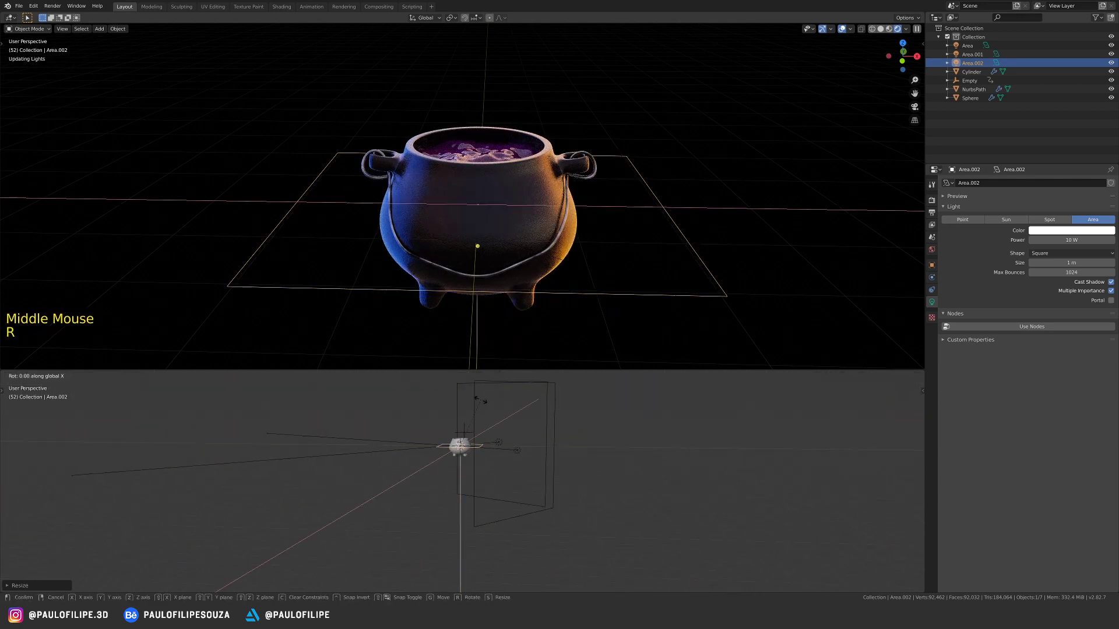
type("90")
key("Return")
middle_click_drag(482, 437, 534, 469)
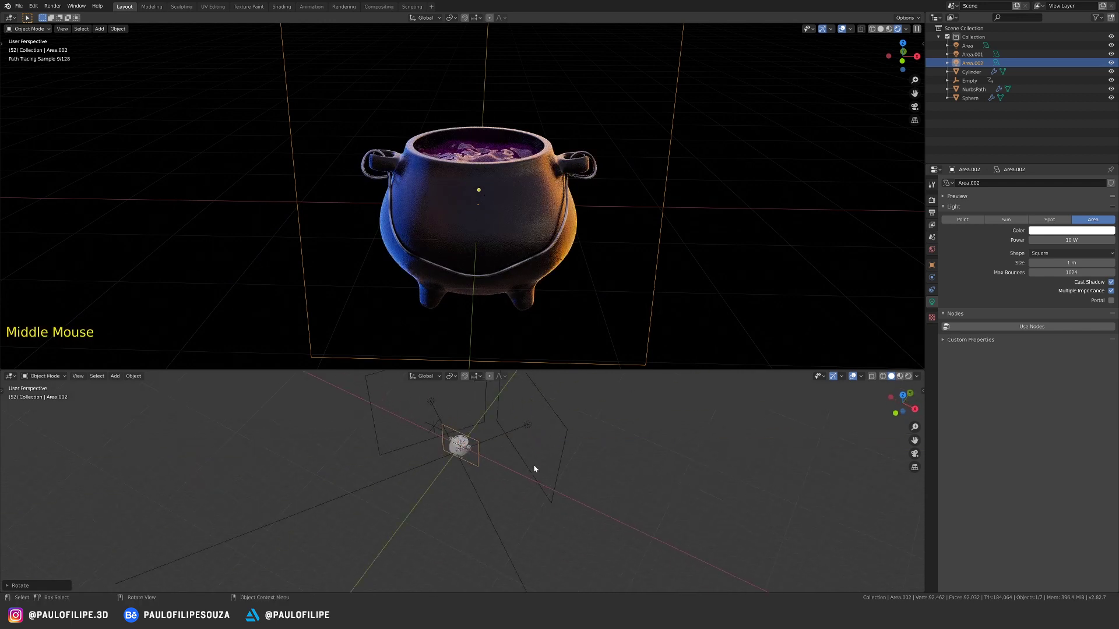
Move the upright area light in front of the cauldron, slightly off-centre along X, and rotate it to face the pot.
key("KP_7")
key("g")
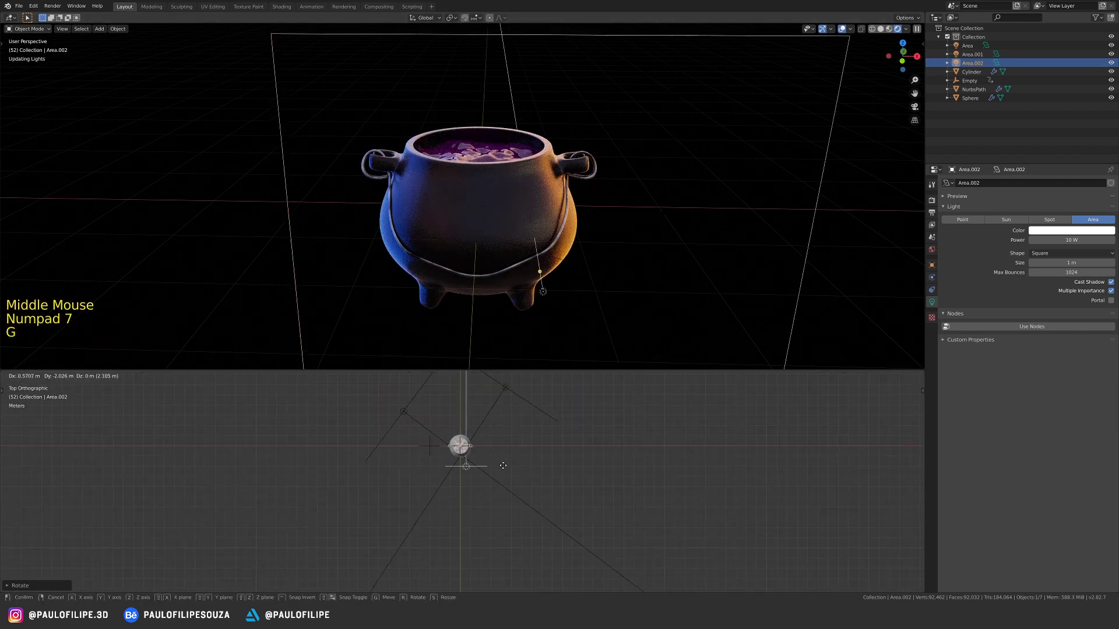
key("r")
left_click(515, 500)
key("g")
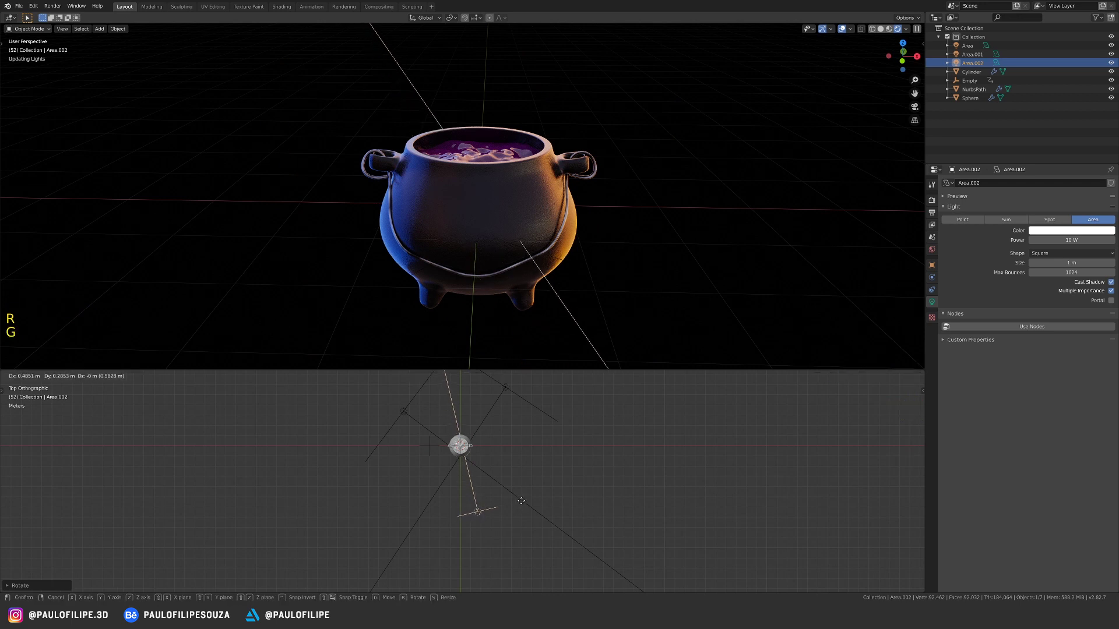
left_click(516, 495)
Enable nodes on the front area light, set its power to 100 W and its emission strength to 7.
left_click(1029, 326)
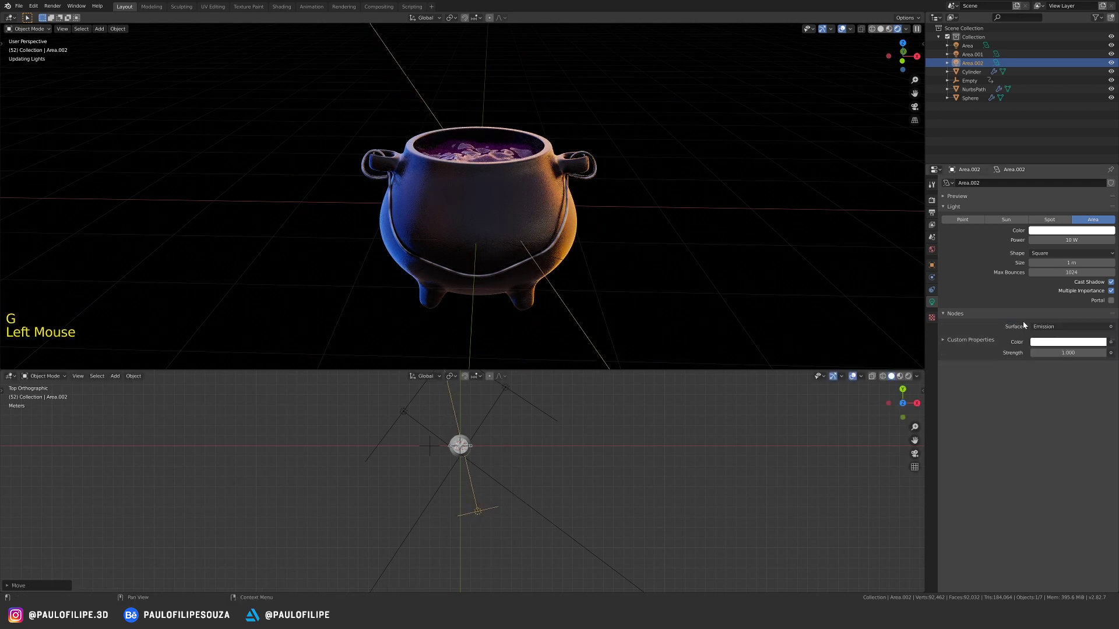
left_click(1063, 239)
type("0")
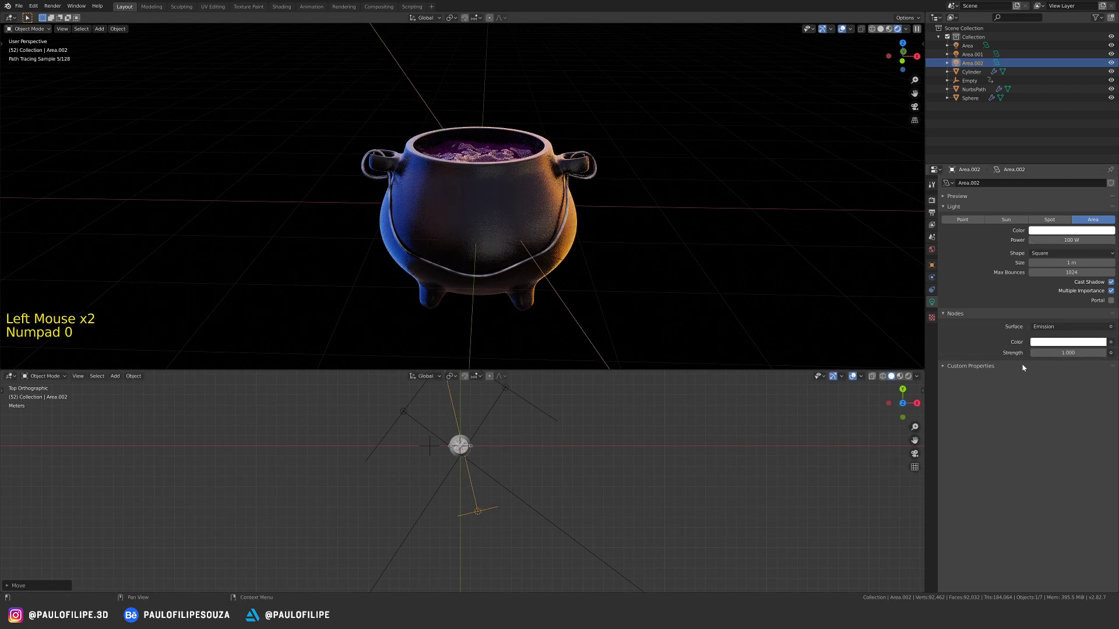
left_click(1069, 353)
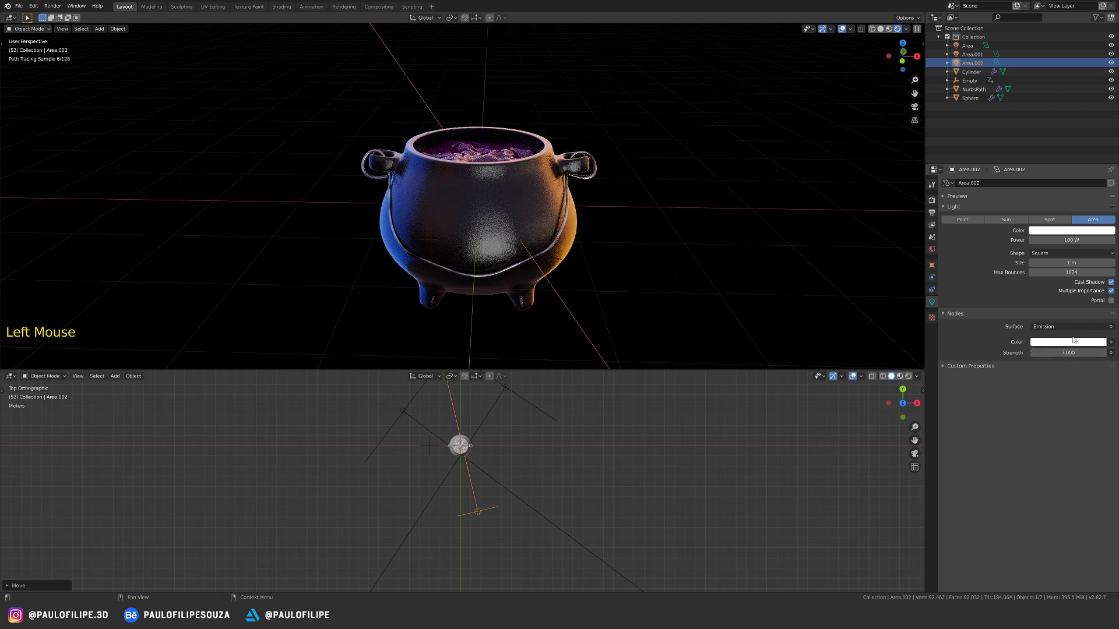
Stretch the front area light along the Z axis into a tall vertical strip.
middle_click_drag(477, 498, 504, 485)
key("s")
key("z")
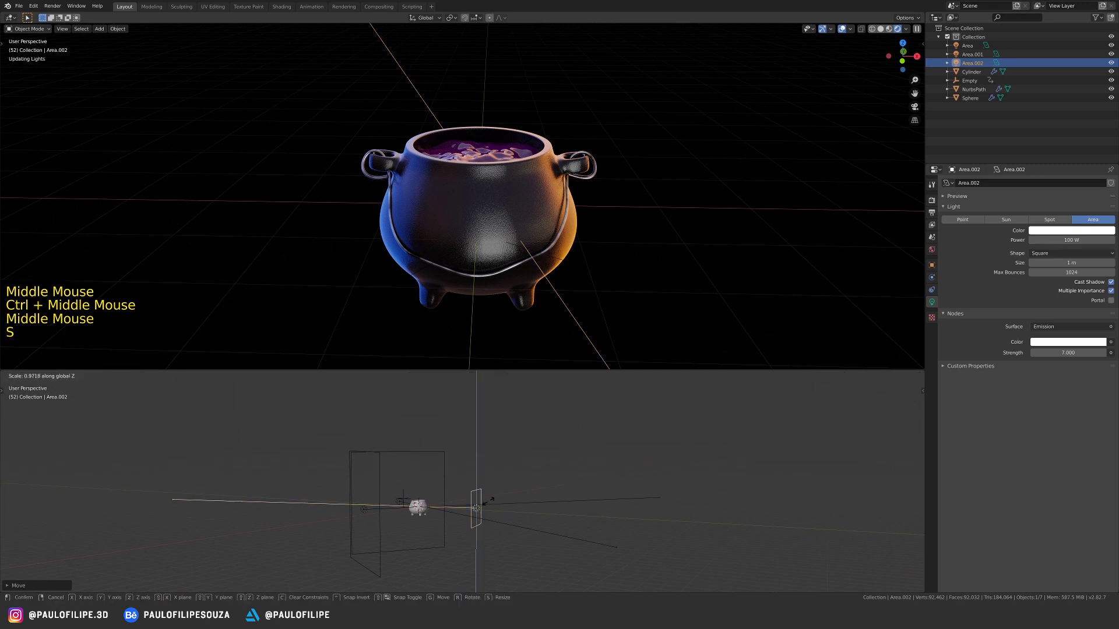
left_click(521, 505)
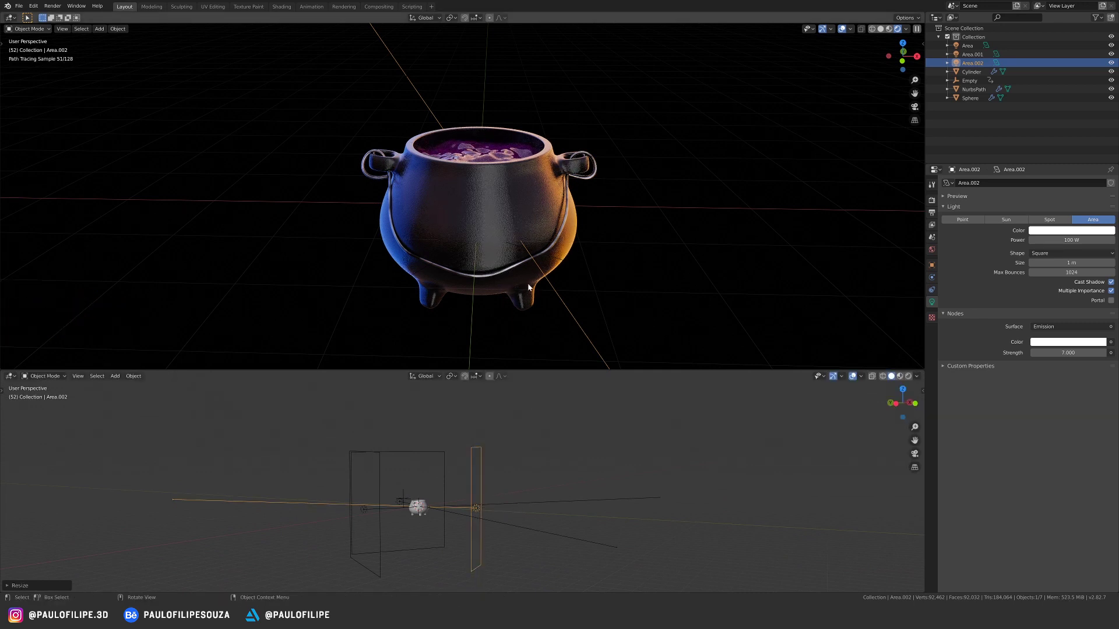
middle_click_drag(486, 448, 443, 480)
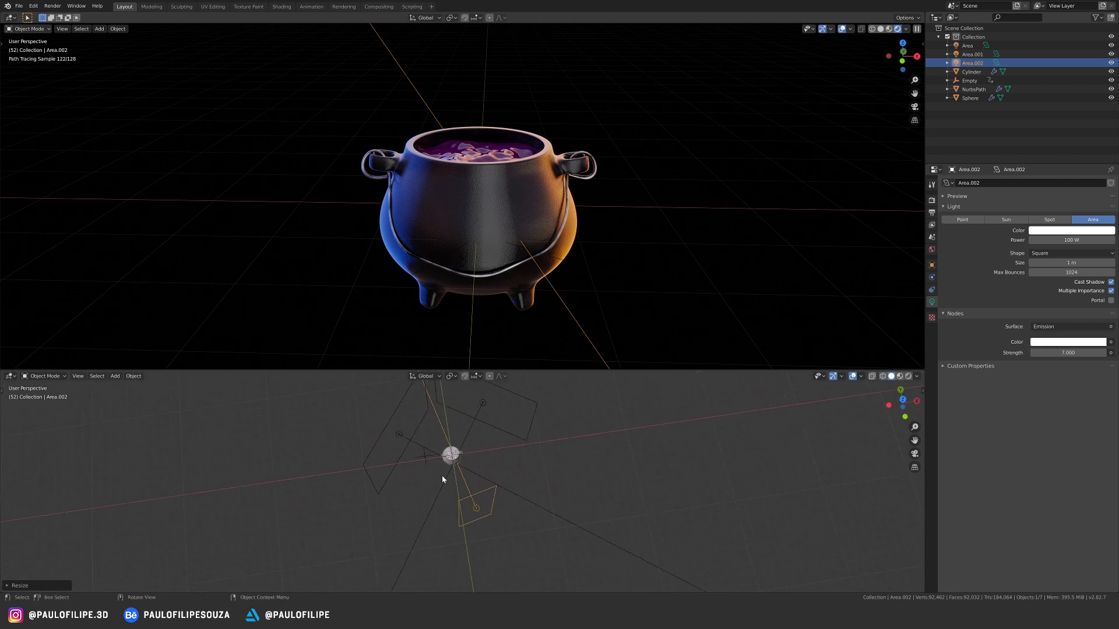
From the top view, move the front area light slightly closer to the cauldron and rotate it to keep facing the pot.
key("KP_7")
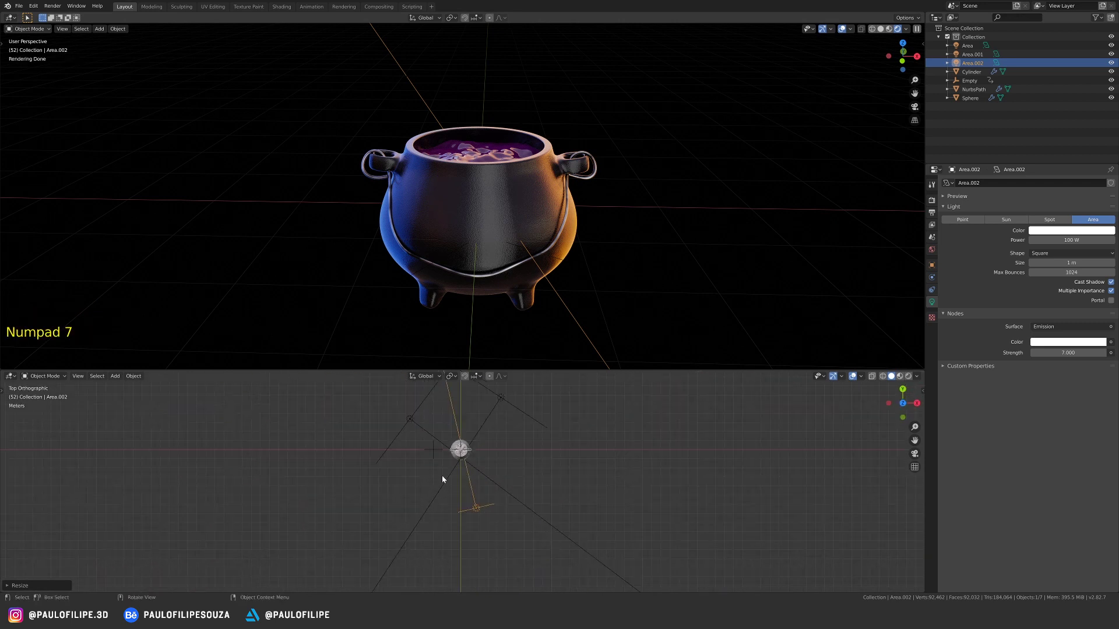
key("g")
key("r")
left_click(554, 460)
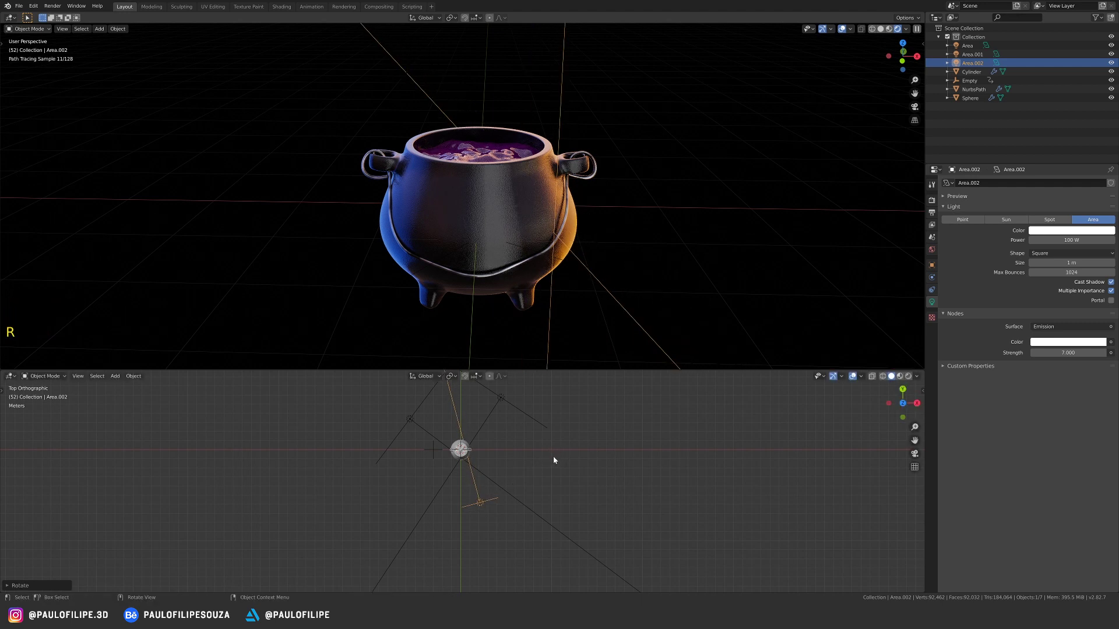
key("g")
left_click(514, 483)
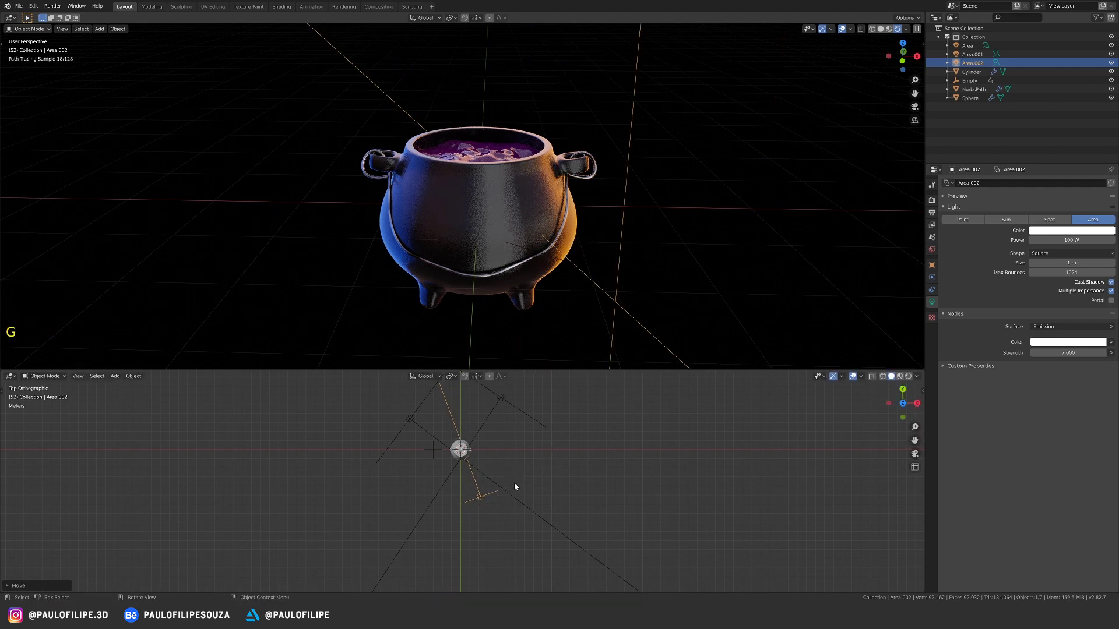
Enlarge the front area light slightly and set its emission to strength 4 with a pale orange colour.
left_click_drag(1068, 353, 1043, 353)
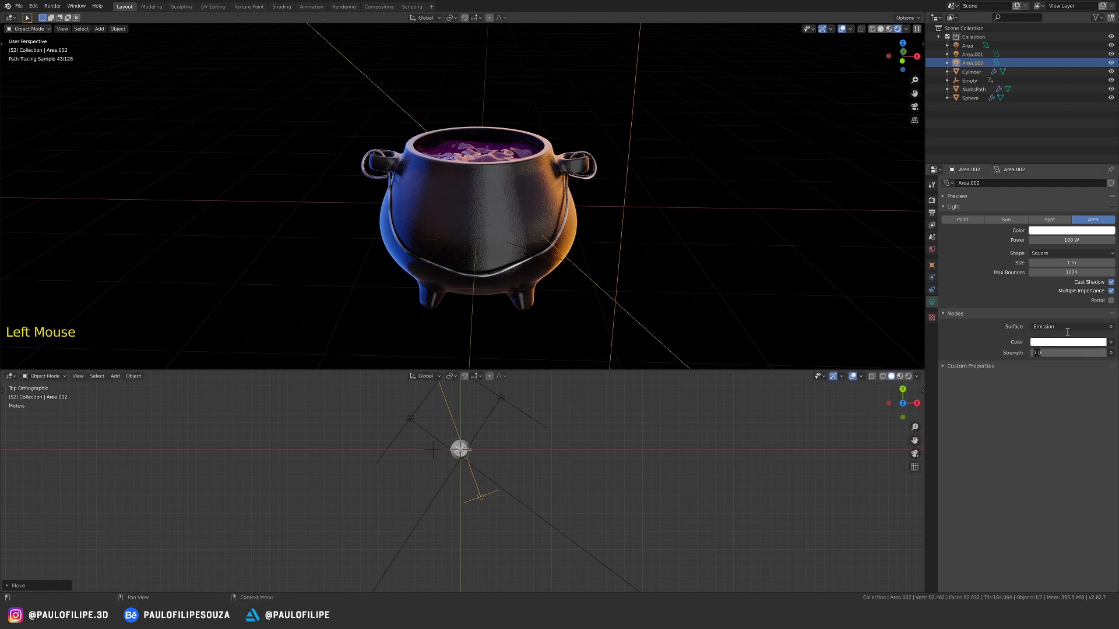
left_click(509, 492)
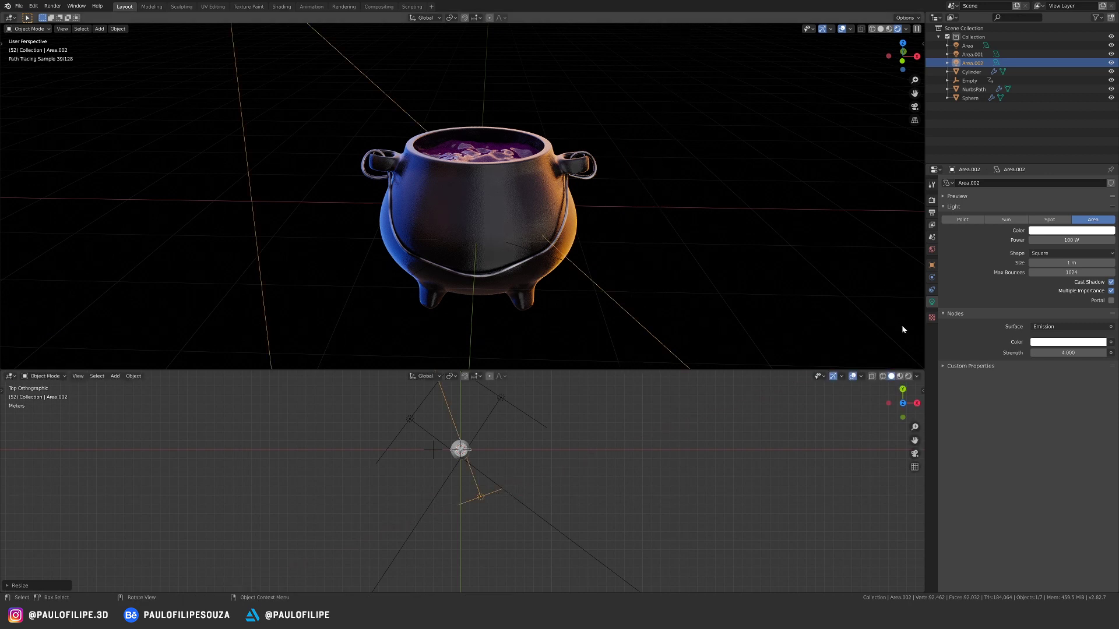
left_click(1066, 344)
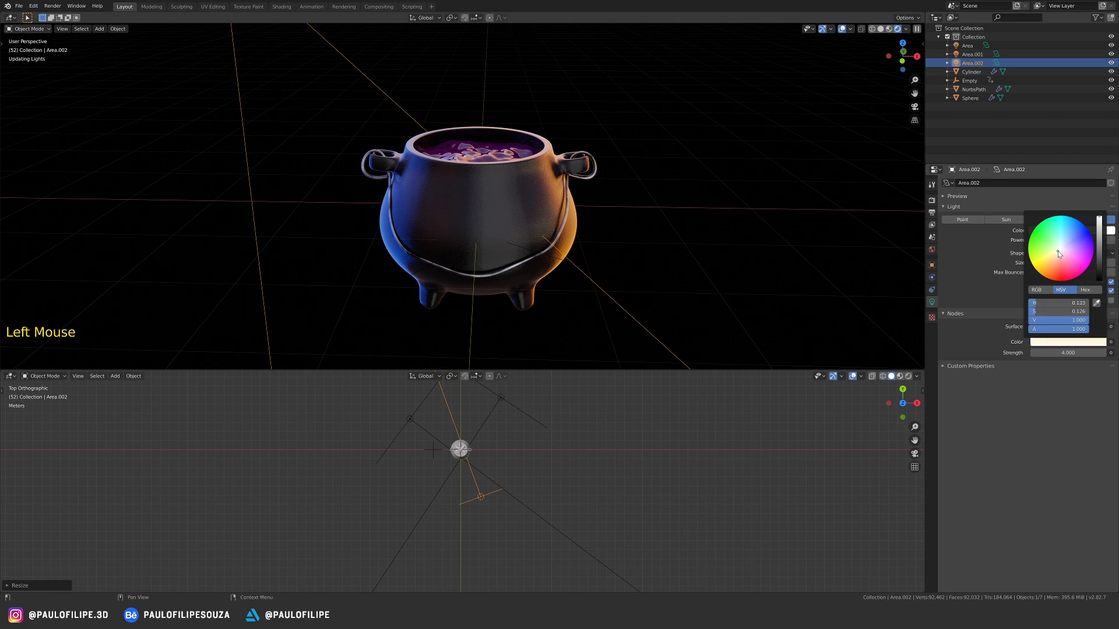
left_click_drag(1057, 250, 1054, 257)
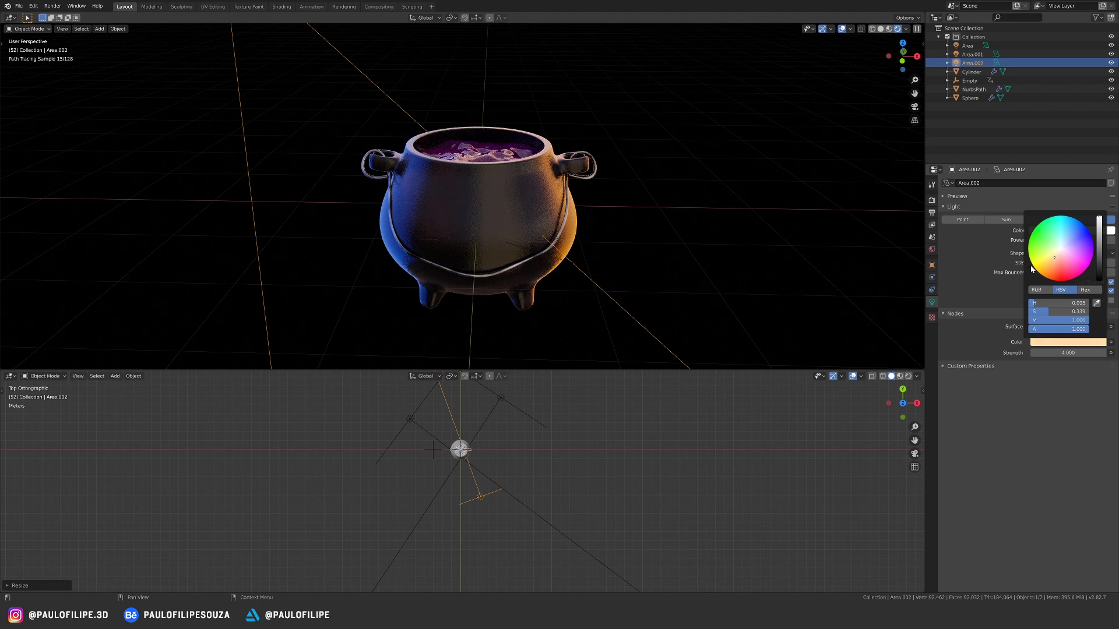
Enlarge the front area light a little more, set its emission strength to 6 and deselect it.
key("s")
left_click(508, 491)
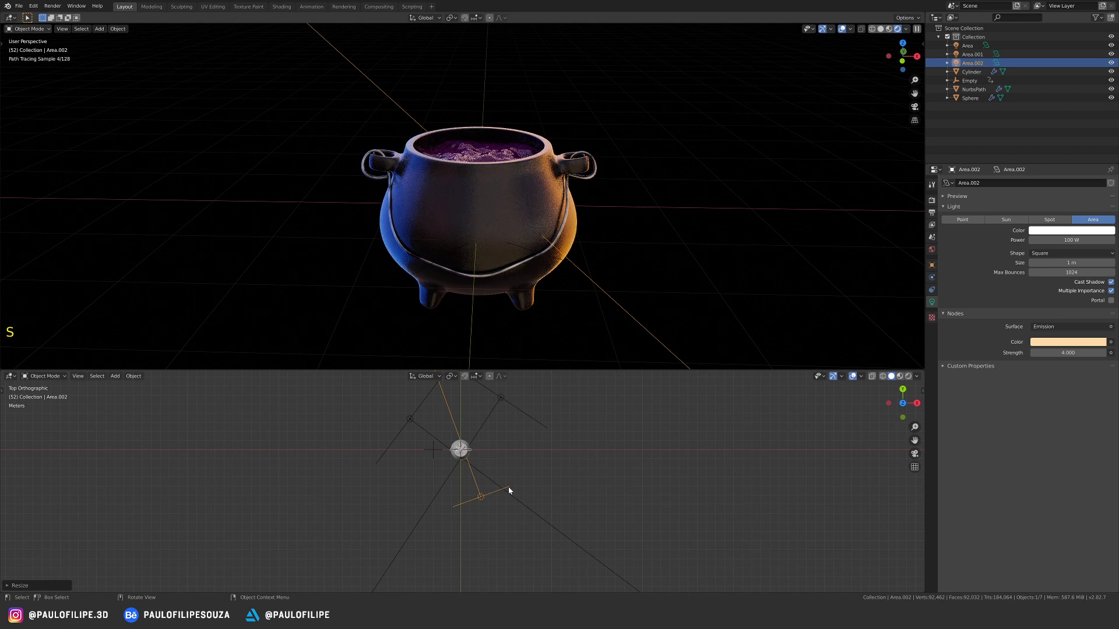
left_click(1068, 352)
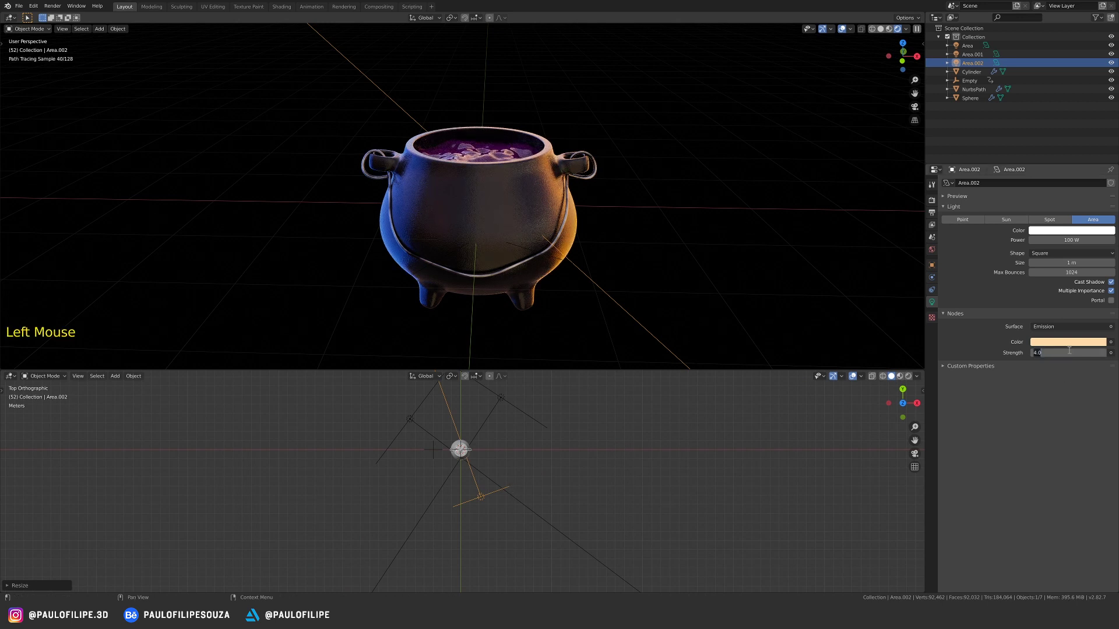
key("Return")
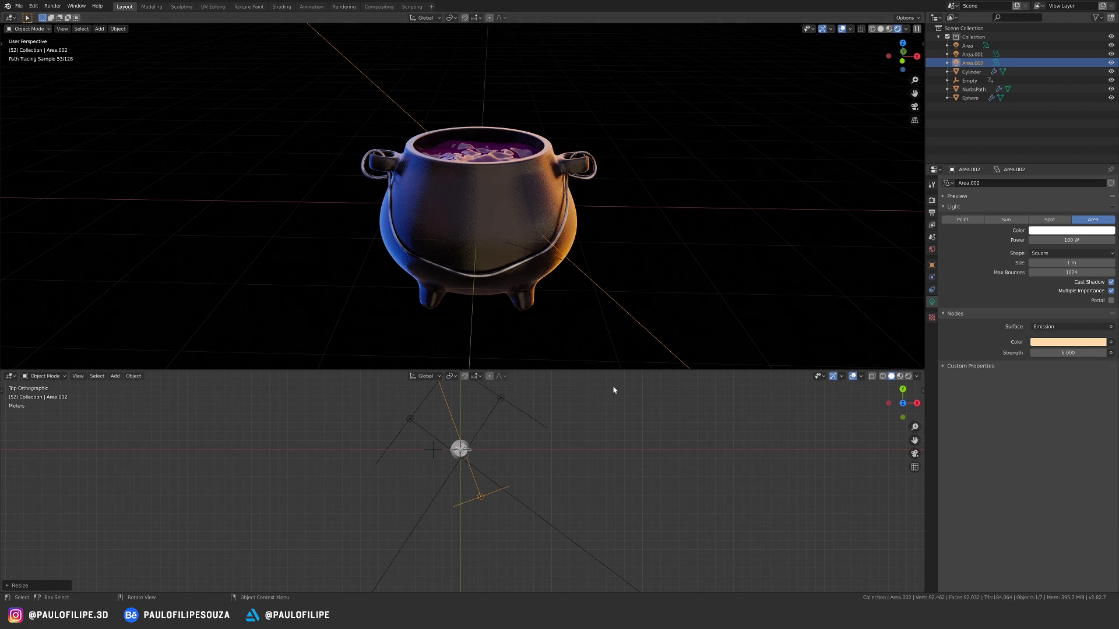
key("a")
key("a")
key("a")
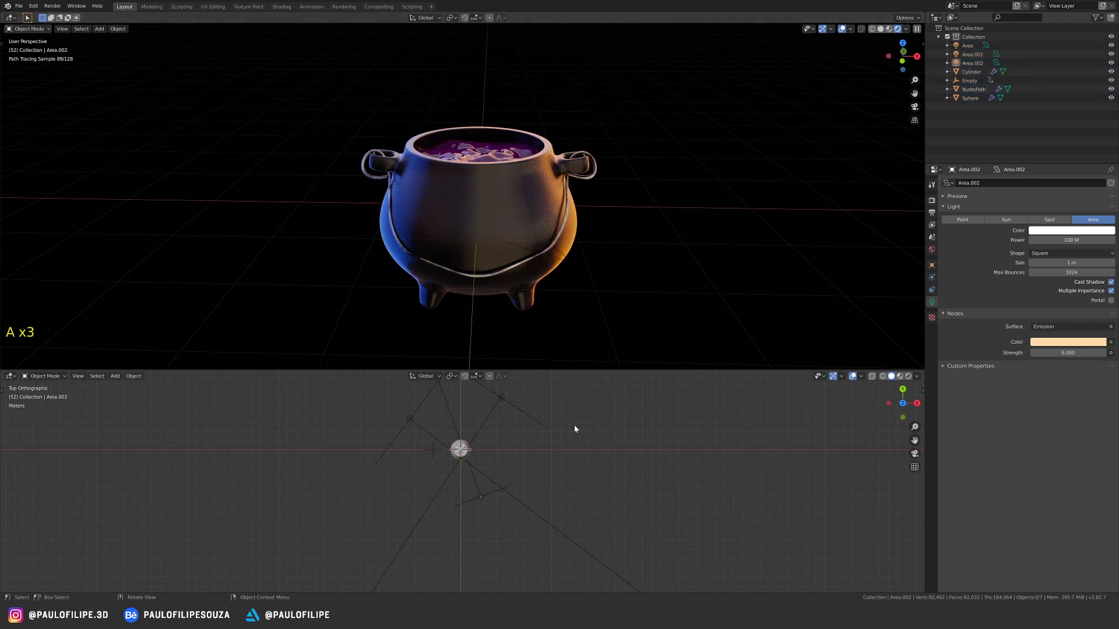
Add a fourth area light at the cauldron and scale it up to extend well beyond the pot on all sides.
middle_click_drag(541, 467, 533, 470, "ctrl")
mouse_move(533, 469)
middle_mouse_down("shift")
mouse_move(517, 475)
mouse_move(521, 483)
middle_mouse_up("shift")
mouse_move(521, 483)
middle_mouse_down("ctrl")
mouse_move(527, 492)
mouse_move(522, 475)
middle_mouse_up("ctrl")
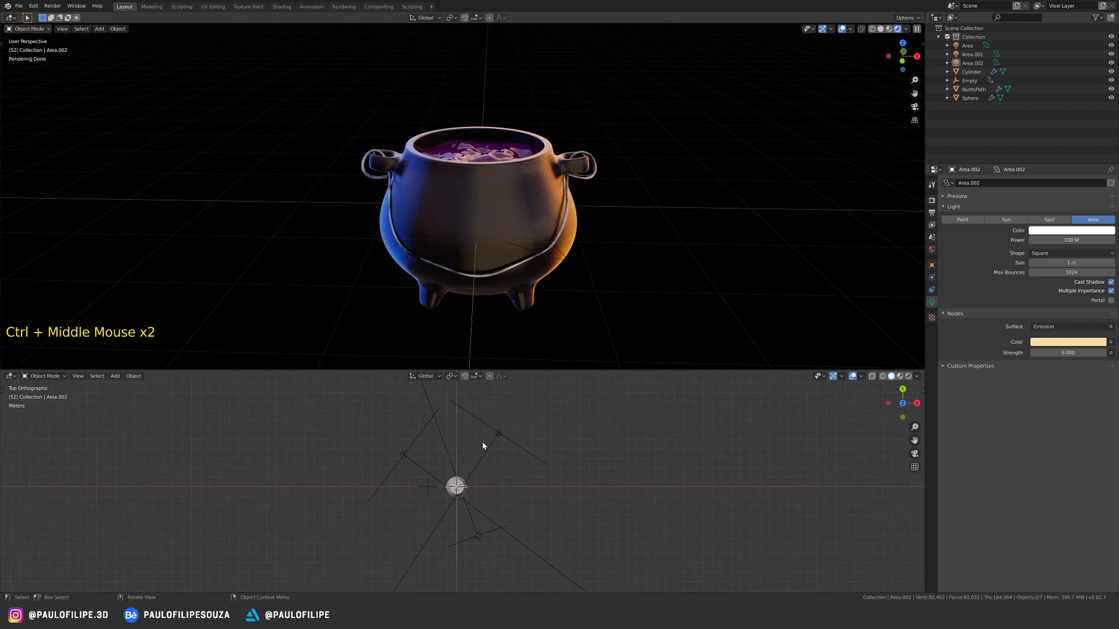
key("shift+a")
mouse_move(481, 485)
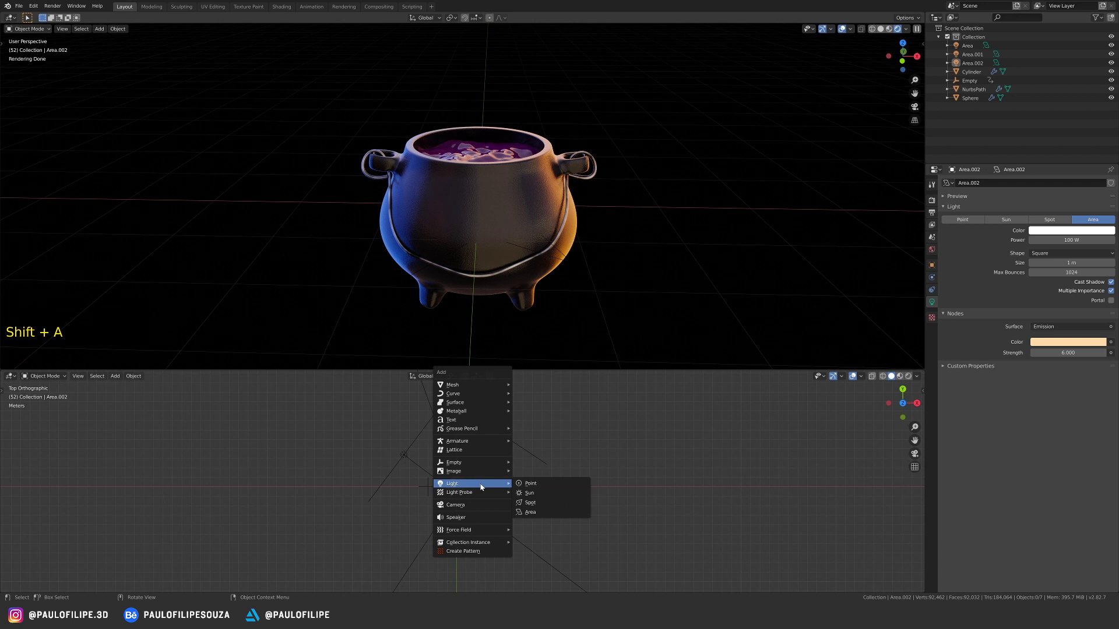
left_click(530, 512)
key("s")
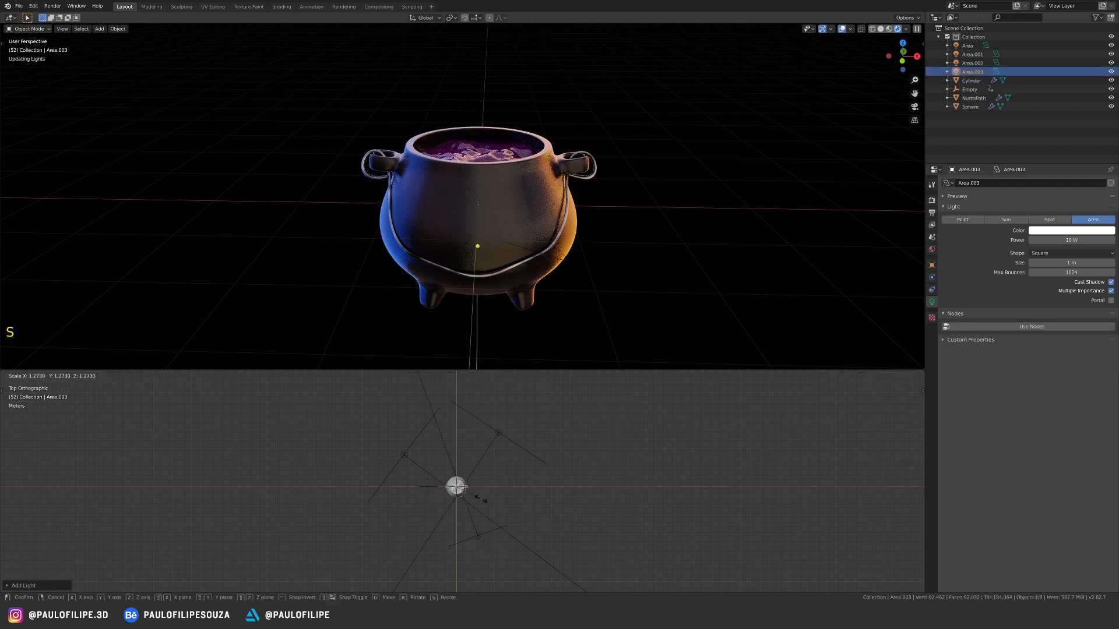
left_click(569, 531)
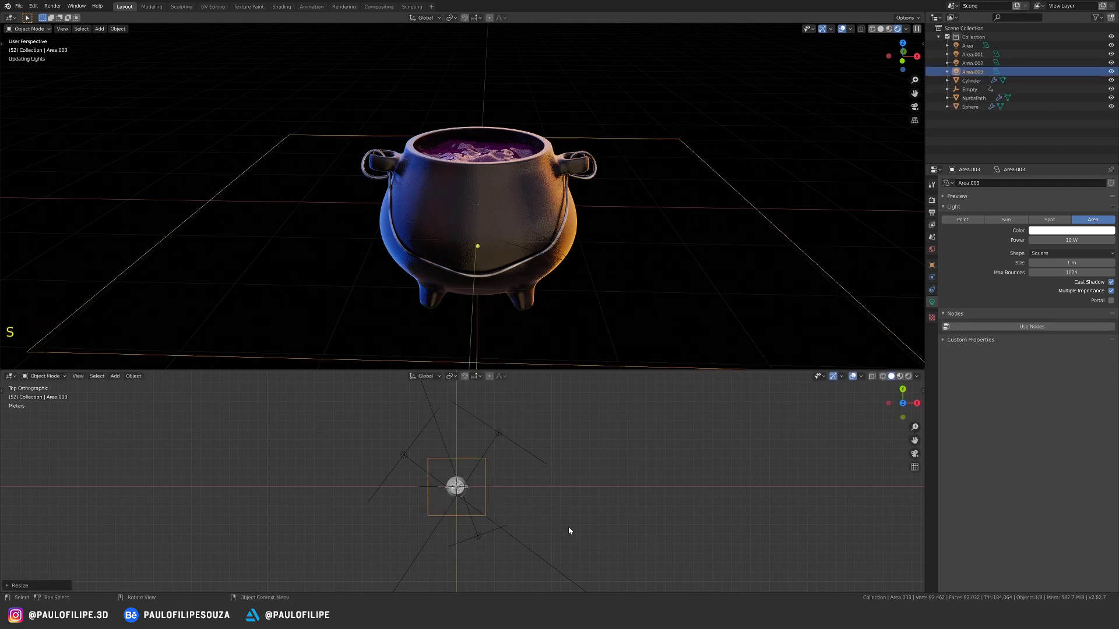
key("KP_3")
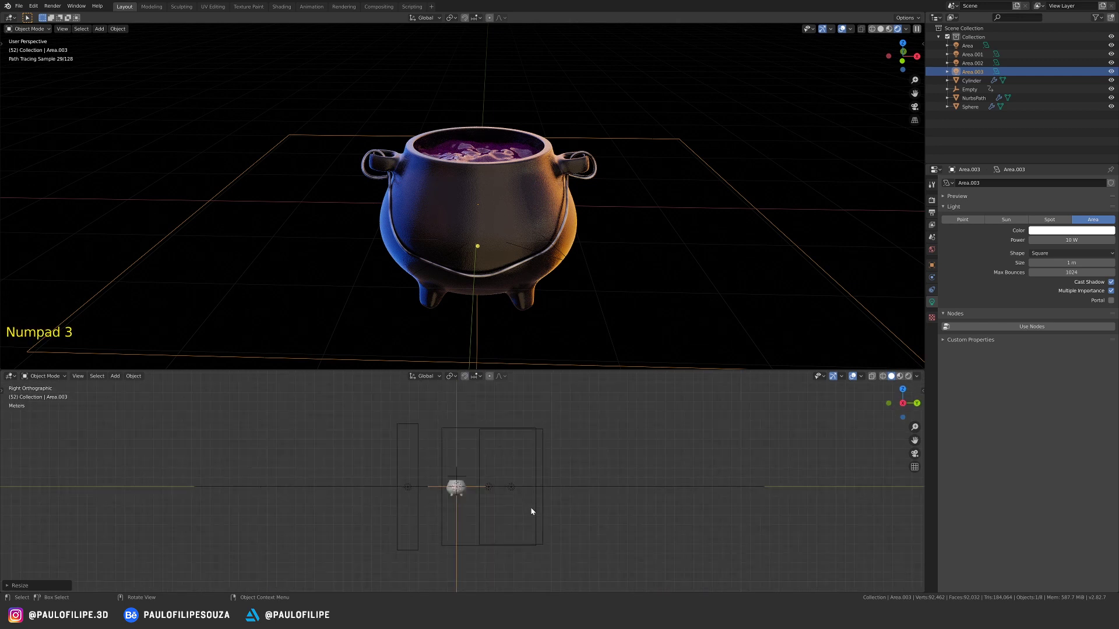
Raise the fourth area light above the cauldron, shift it slightly towards the back along Y and tilt it to face the pot.
key("g")
left_click(531, 477)
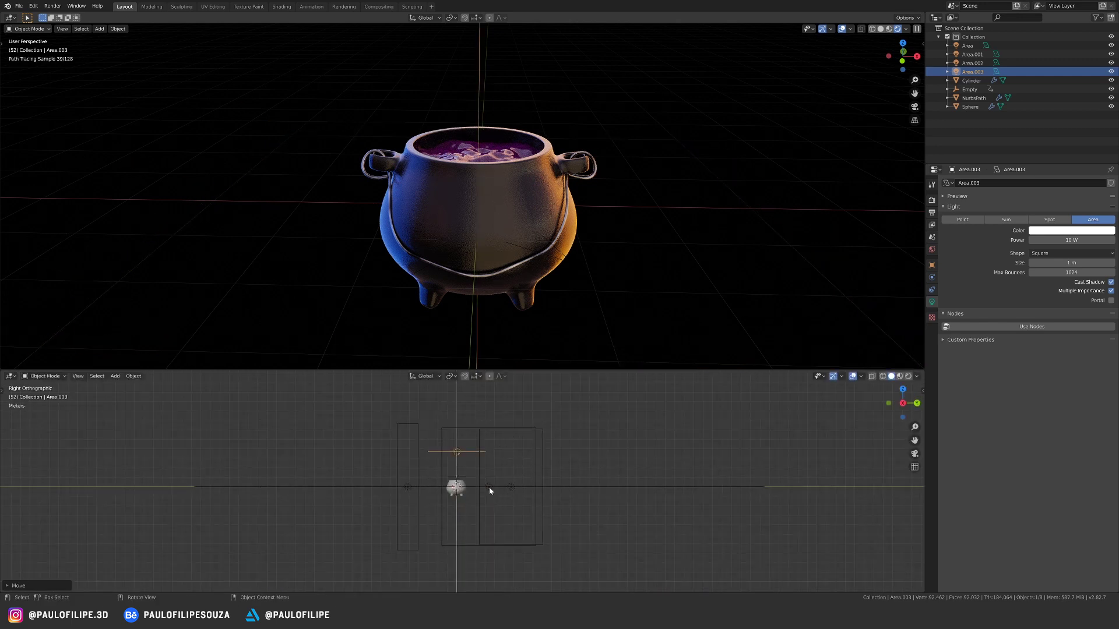
middle_click_drag(490, 491, 482, 505, "shift")
key("g")
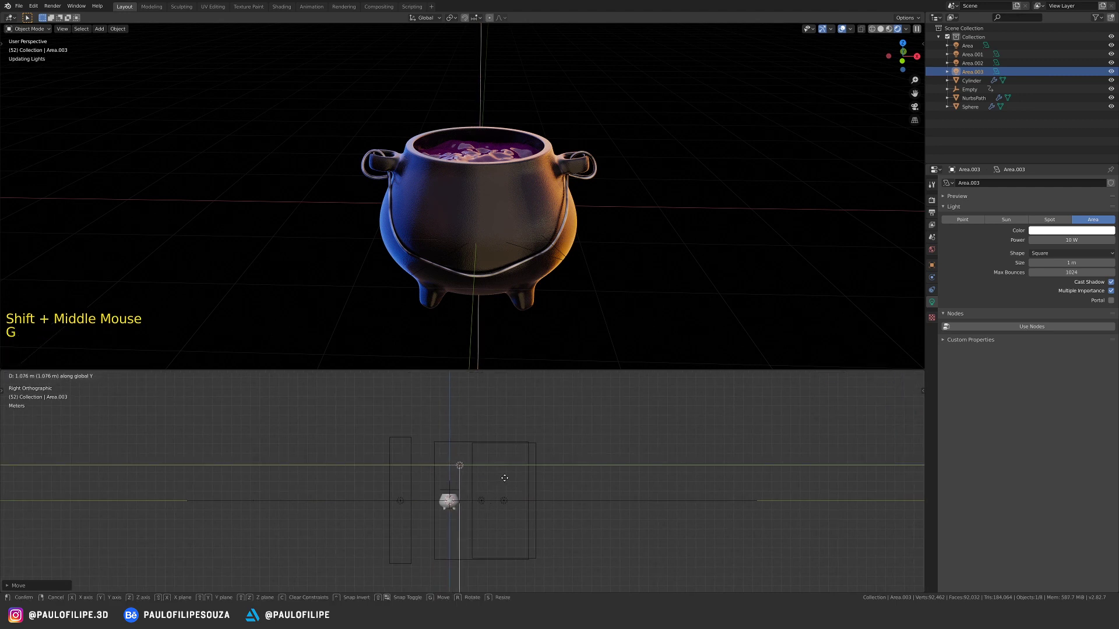
left_click(504, 479)
key("r")
left_click(504, 499)
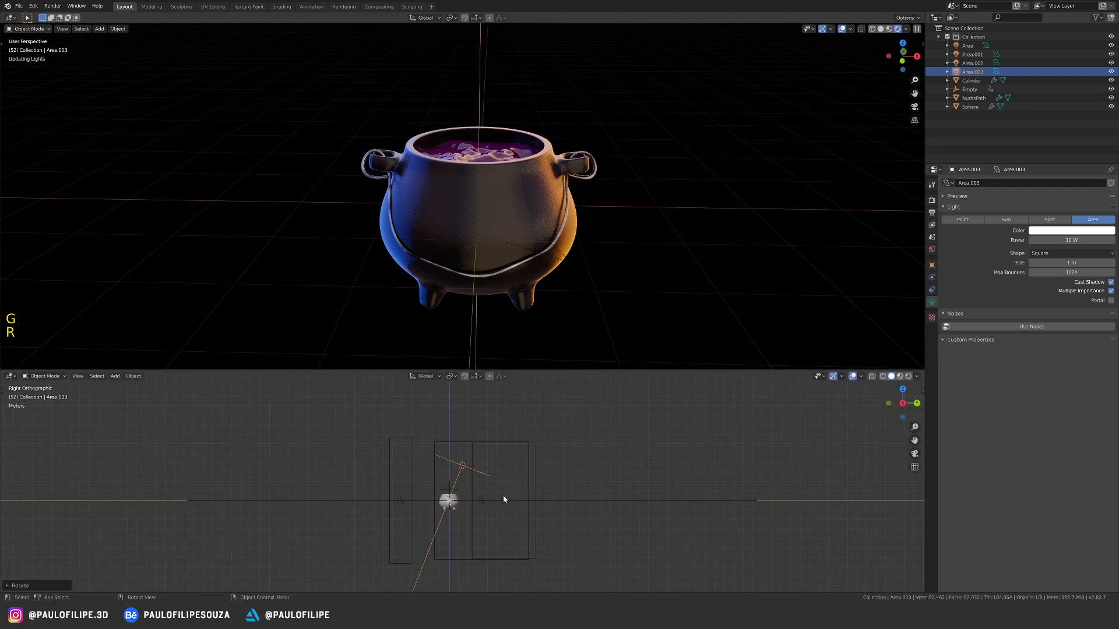
Enable nodes for the overhead area light, set its power to 100 W and emission strength to 7, and deselect everything.
left_click(1032, 327)
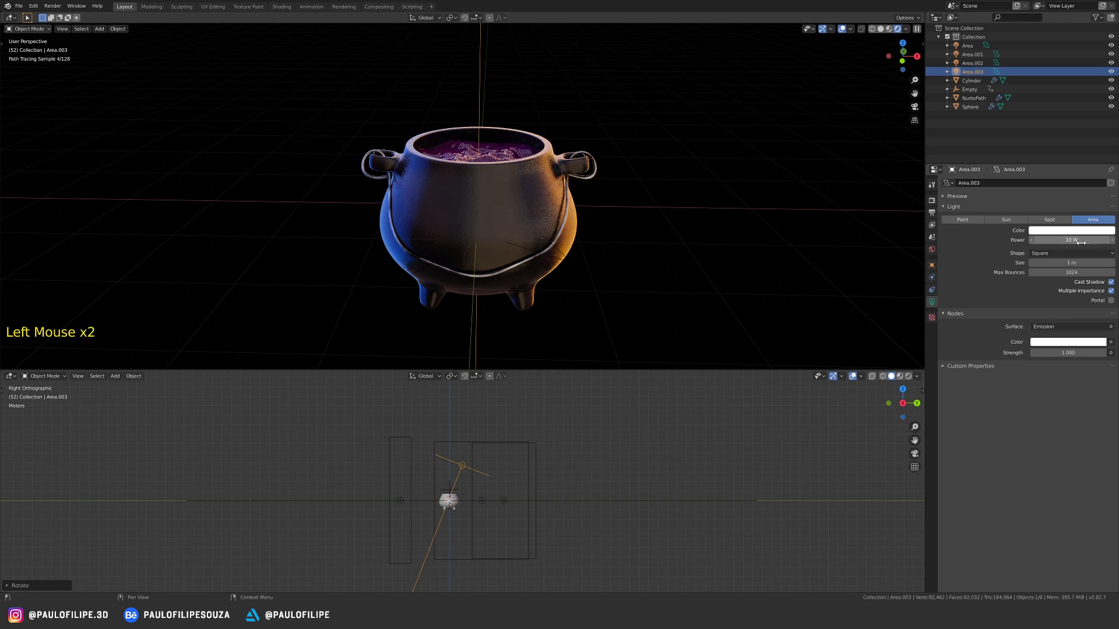
type("0")
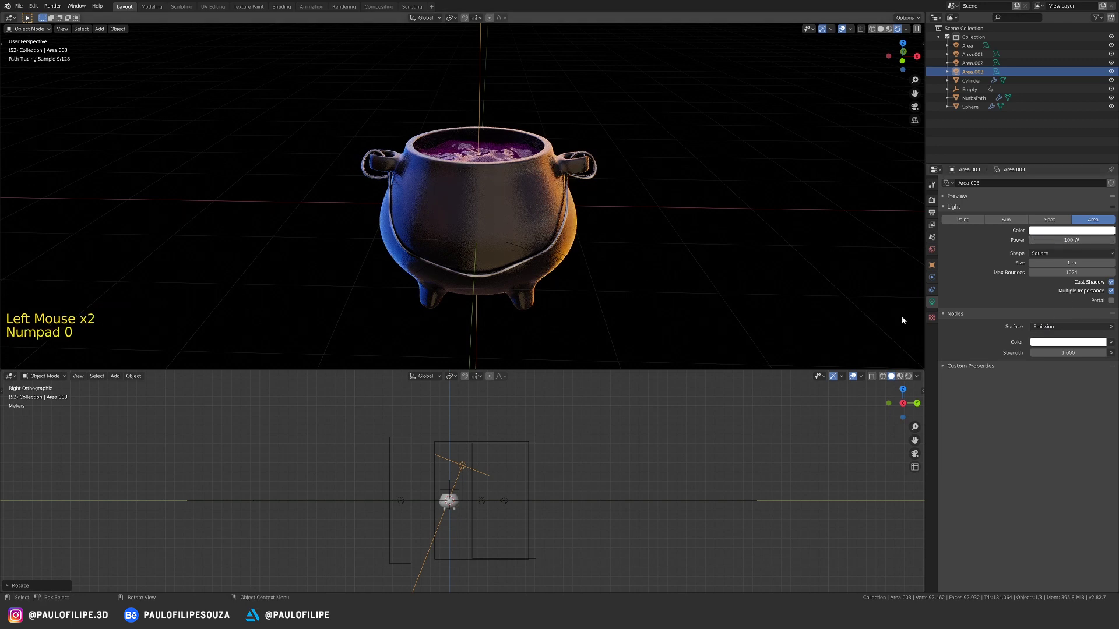
left_click_drag(1047, 352, 1063, 352)
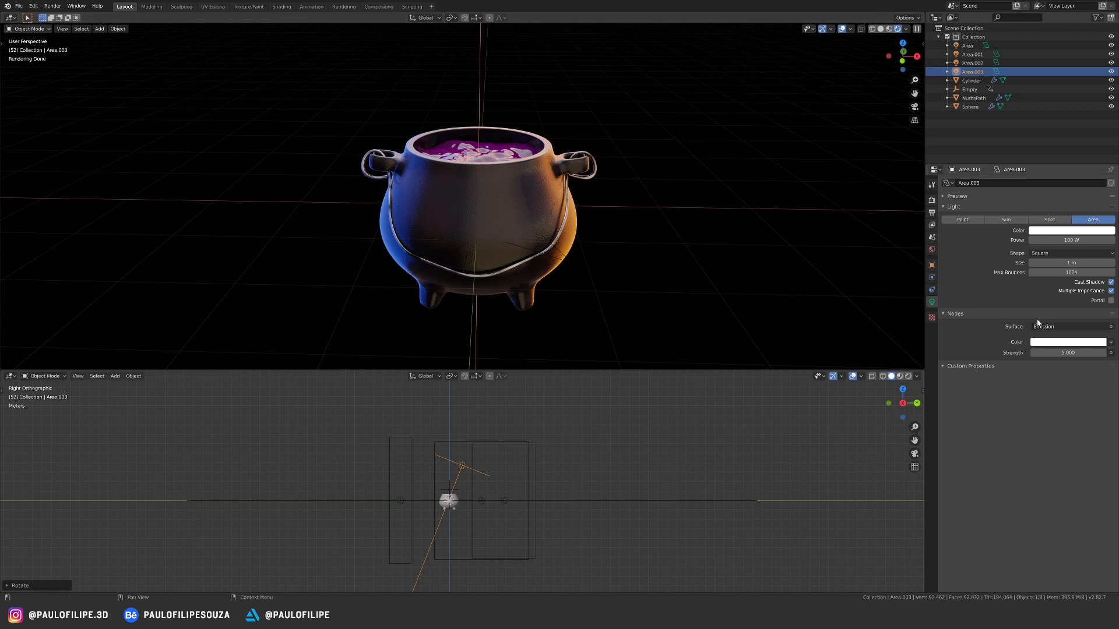
left_click(1068, 352)
type("7")
key("Return")
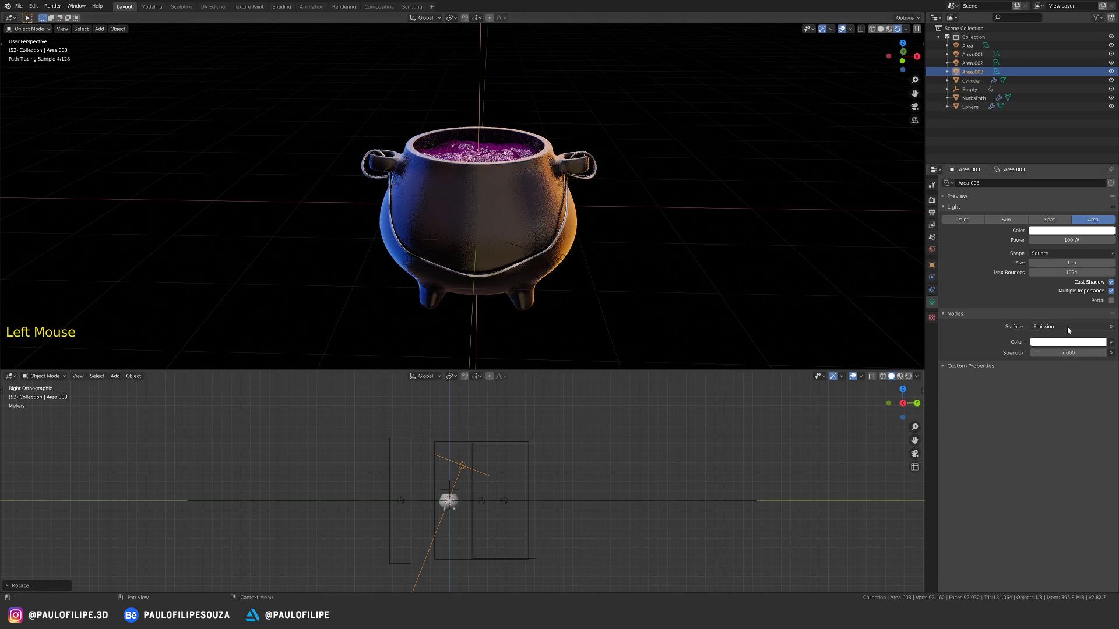
key("a")
key("a")
key("a")
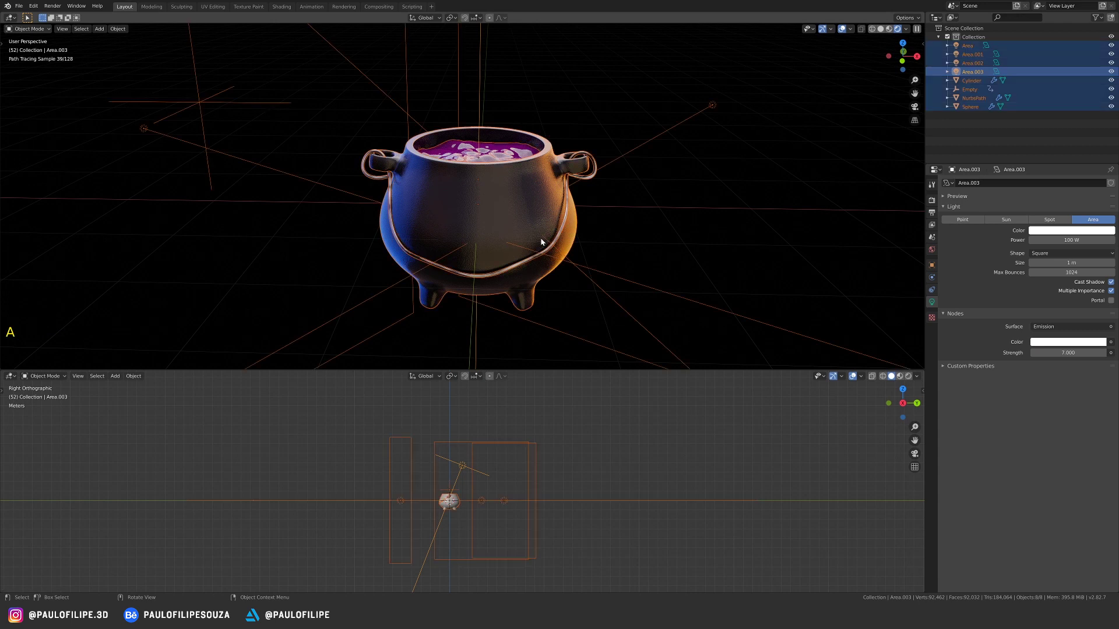
left_click(588, 438)
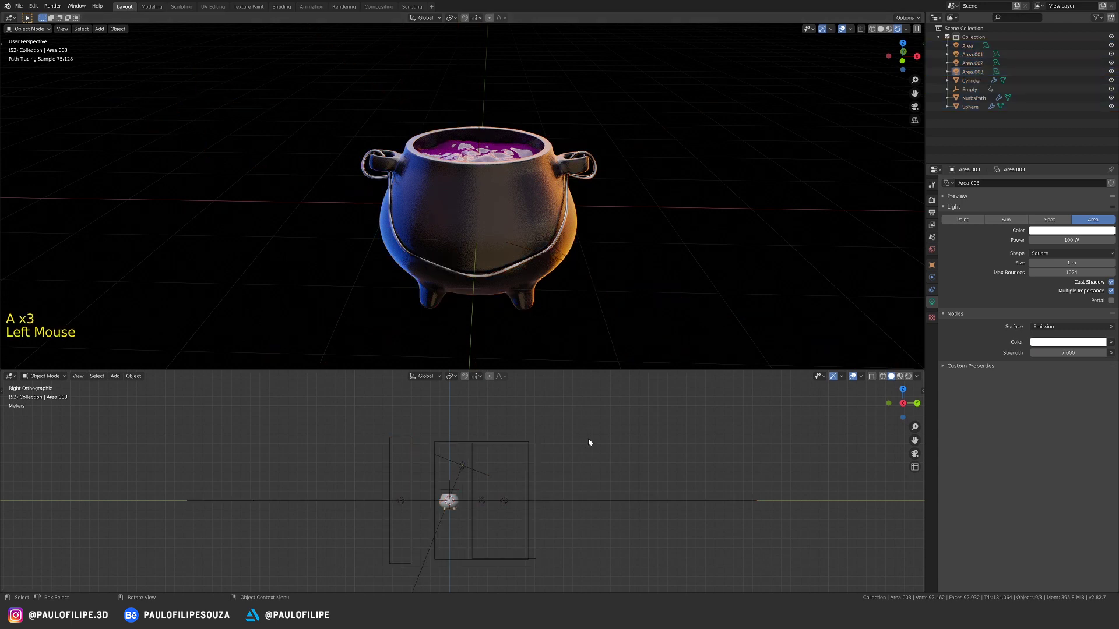
Duplicate the overhead area light to a position behind the cauldron, rotate it upright to face the pot and scale it down by over half.
middle_click_drag(588, 438, 551, 462, "shift")
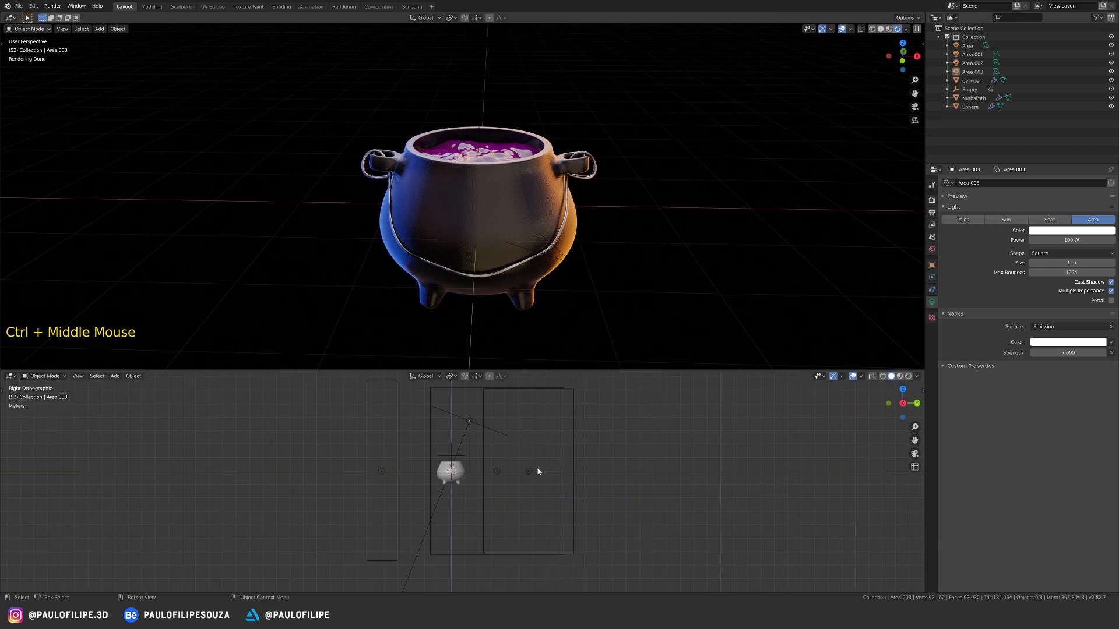
left_click(487, 432)
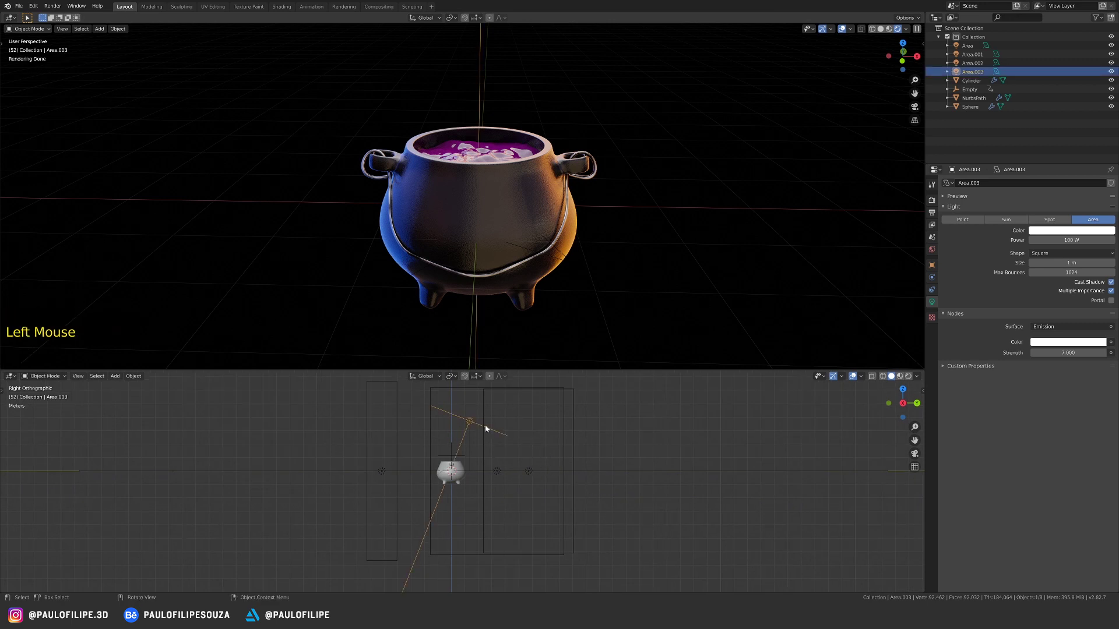
key("shift+d")
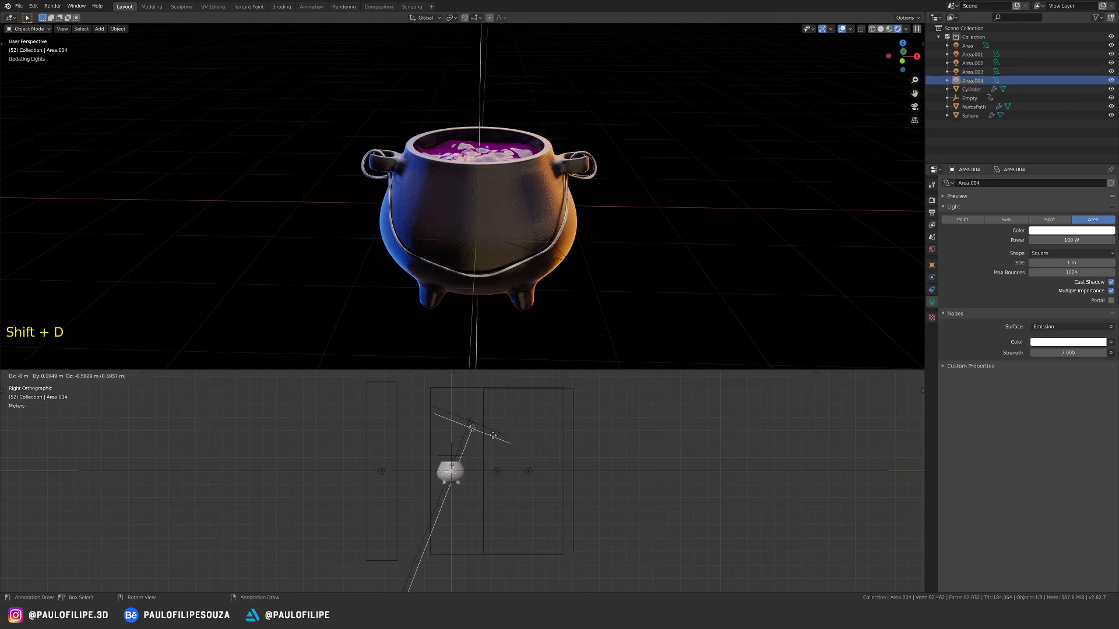
left_click(549, 465)
key("r")
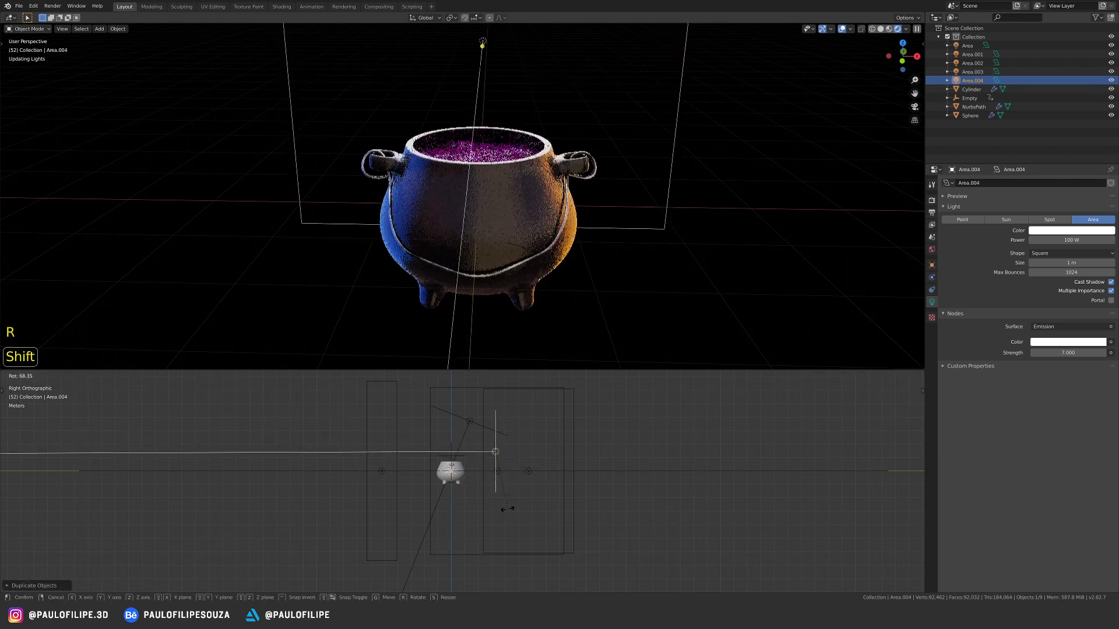
left_click(505, 508, "shift")
key("s")
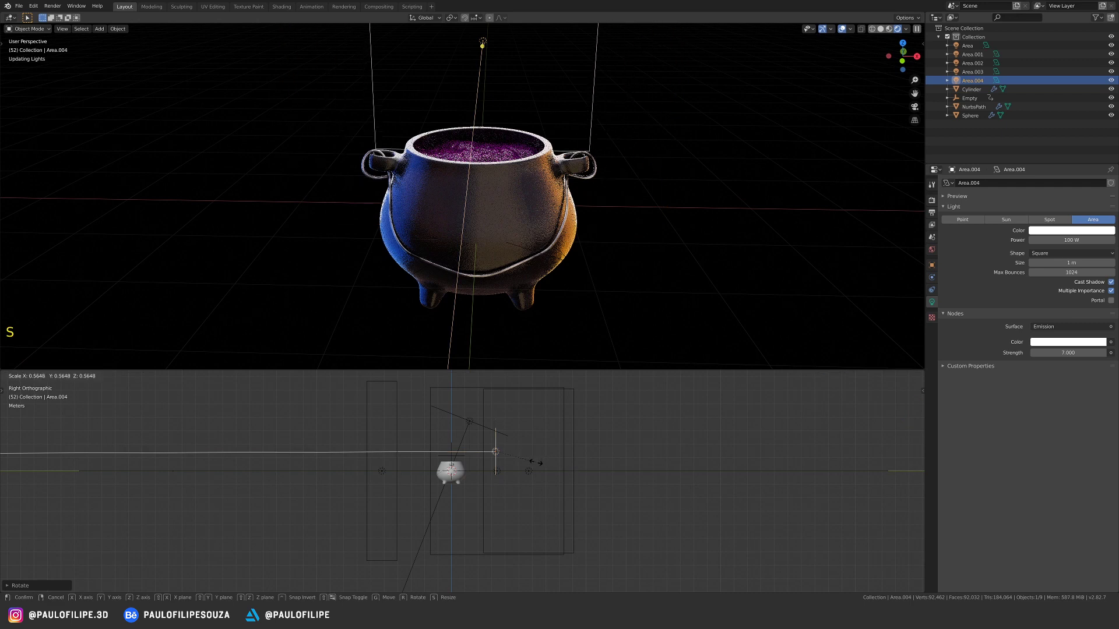
left_click(531, 454)
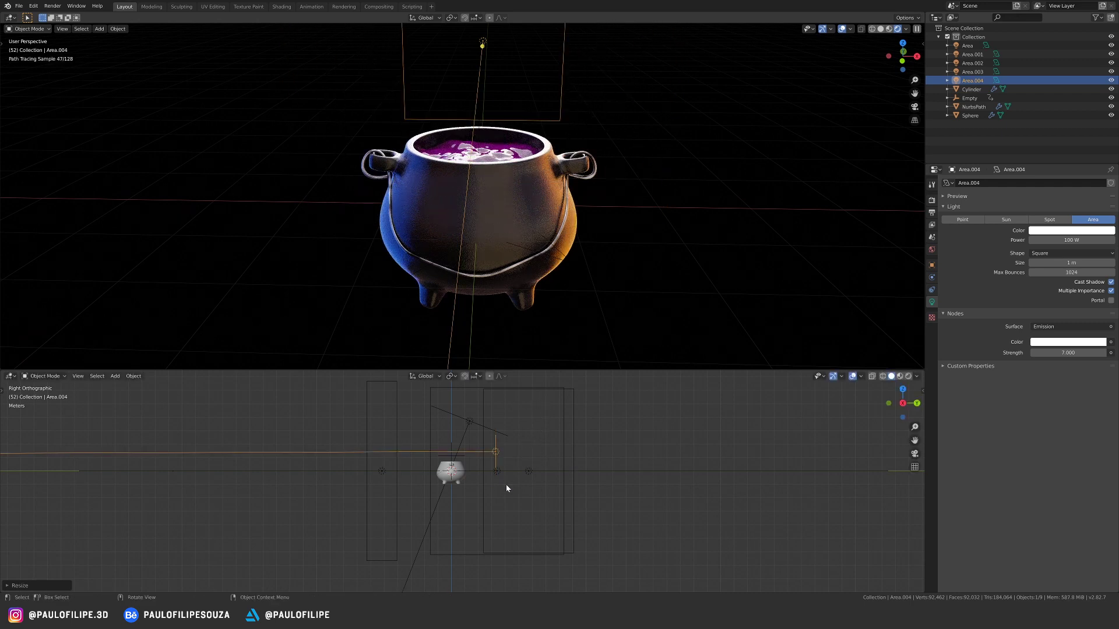
Move the duplicated area light slightly towards the orange-lit side behind the cauldron and lower it to the pot's height.
key("KP_7")
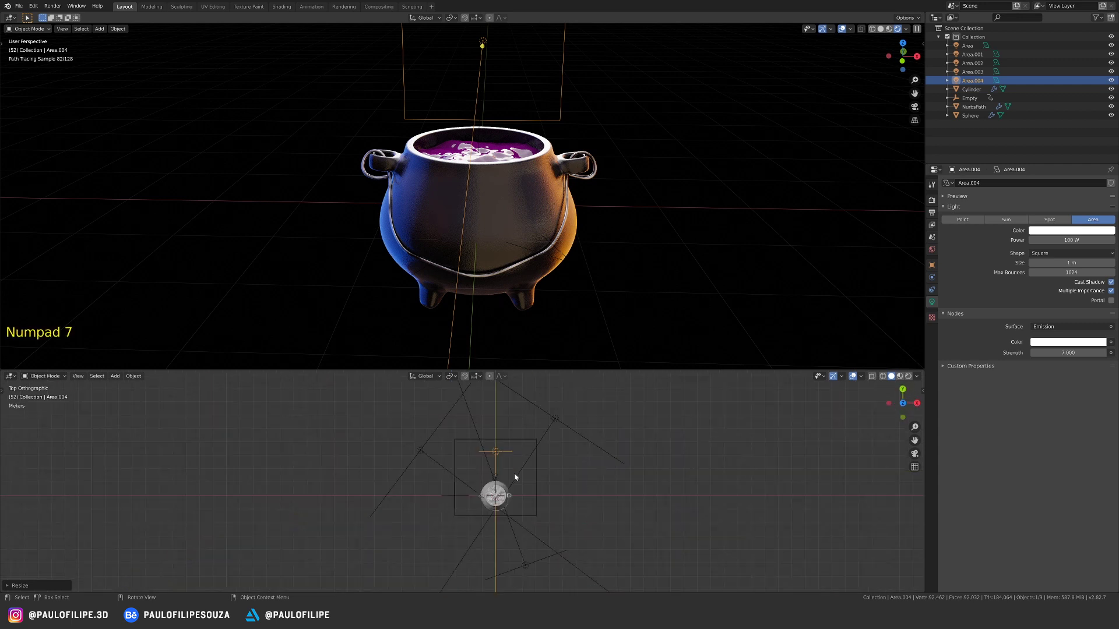
key("g")
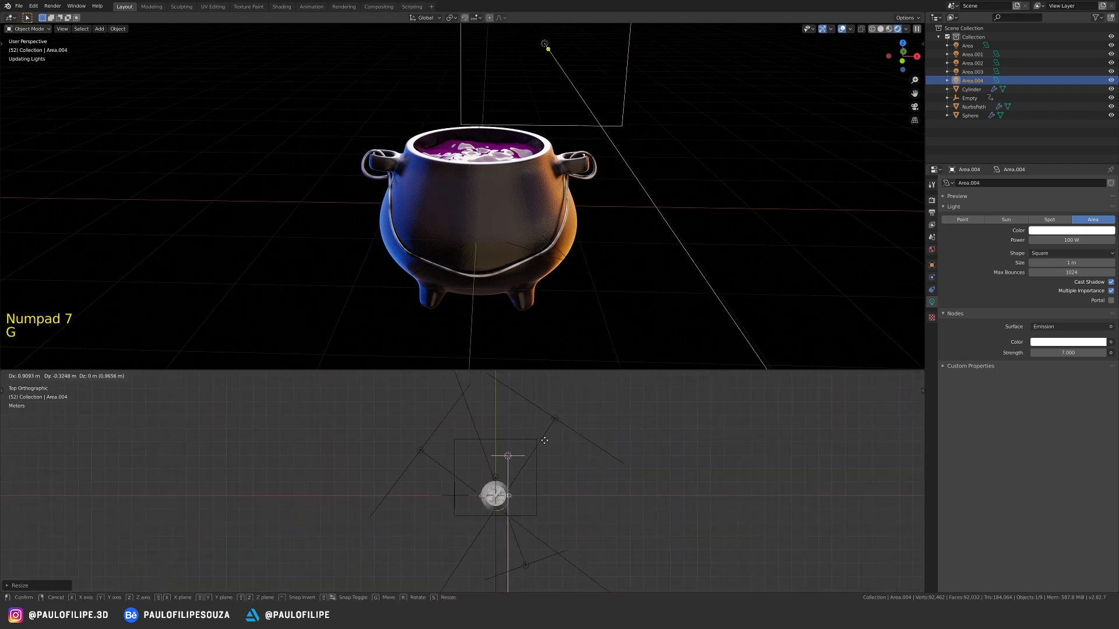
left_click(536, 426)
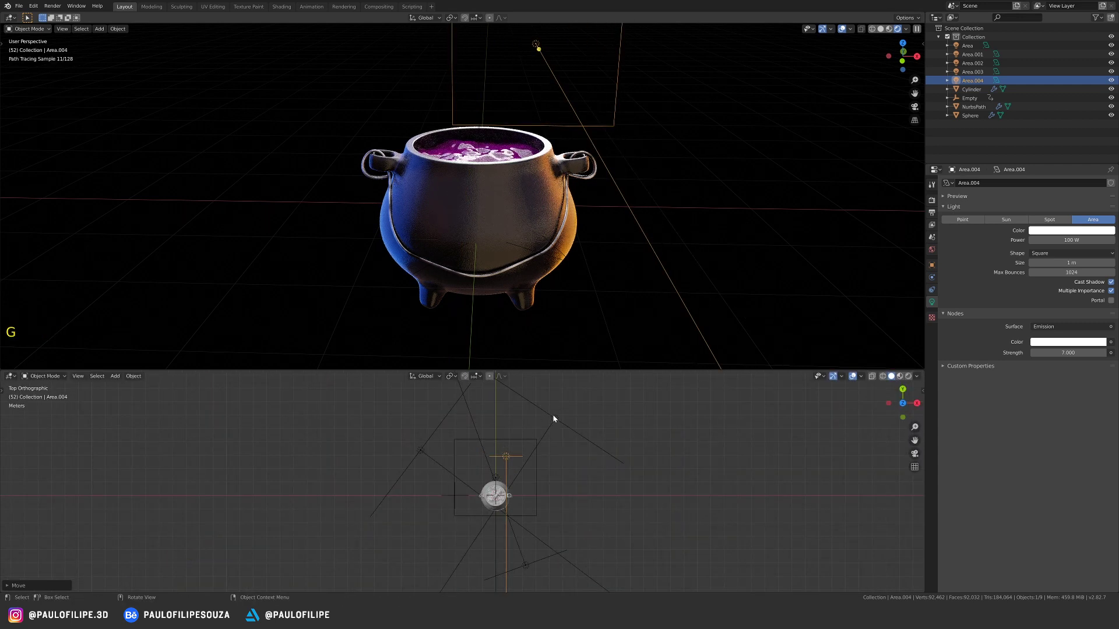
key("KP_1")
key("g")
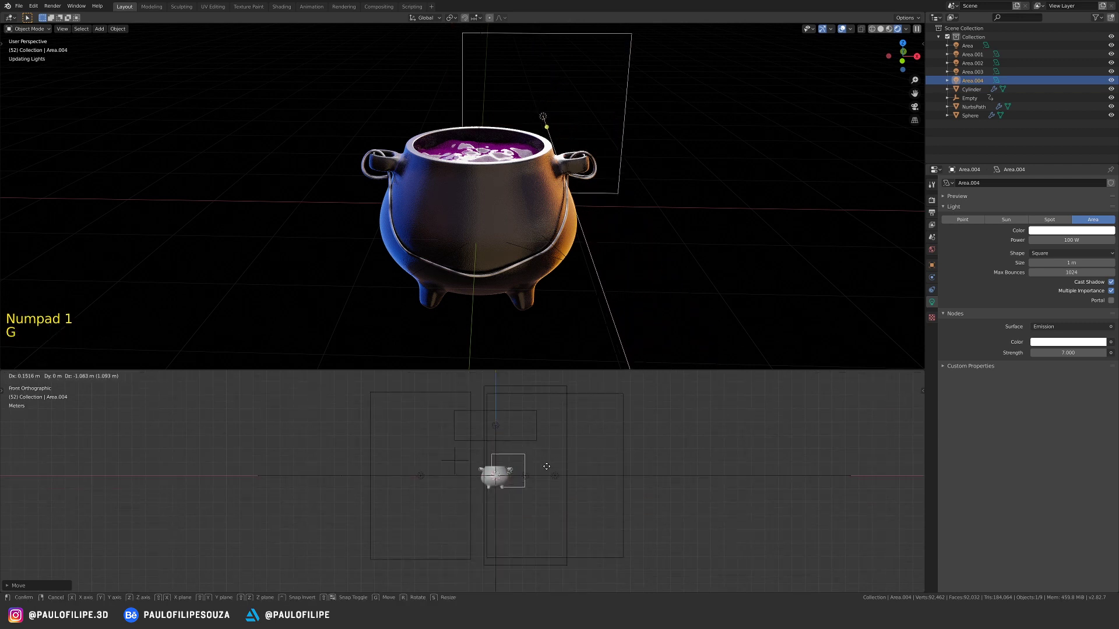
left_click(546, 471)
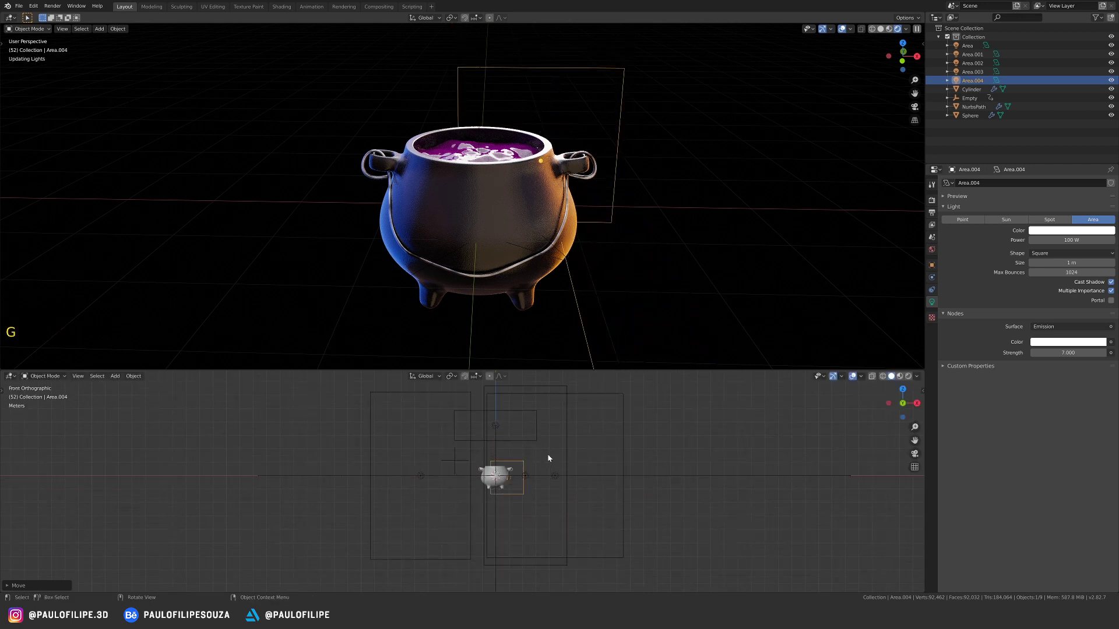
Set the duplicated light's emission colour to a fully saturated golden yellow and its strength to 20.
left_click(1057, 342)
left_click_drag(1061, 251, 1026, 278)
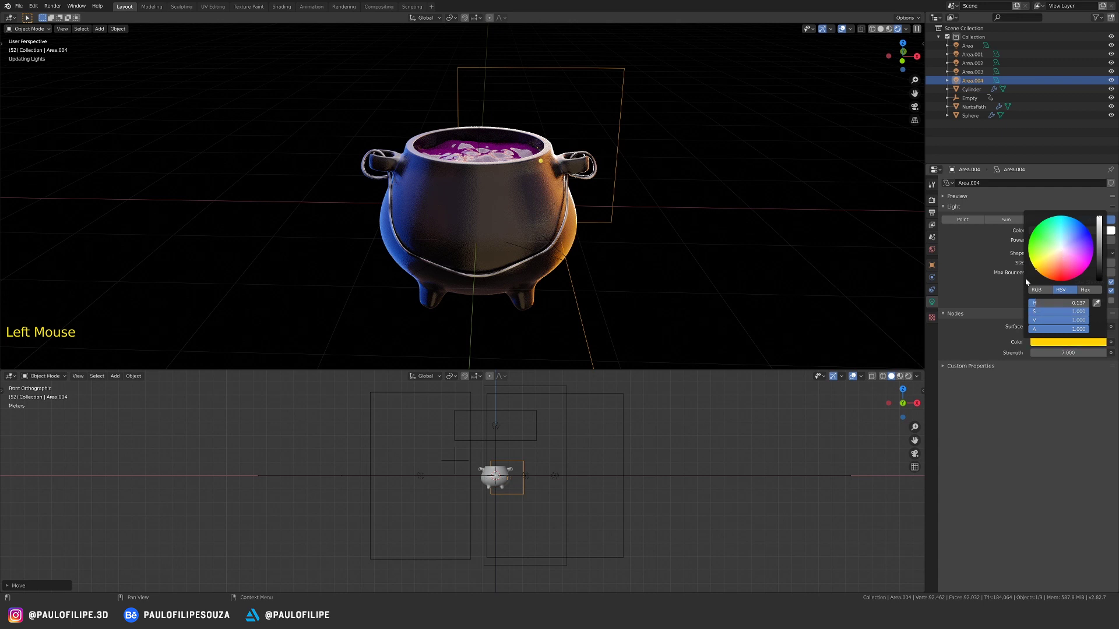
left_click(1059, 353)
type("15")
key("Return")
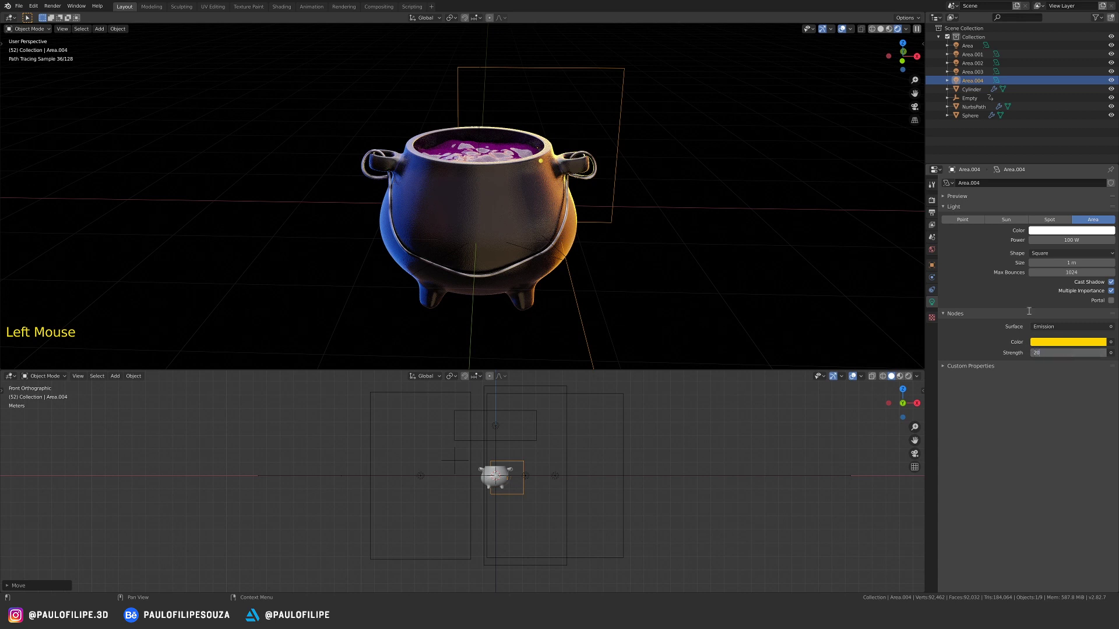
key("Return")
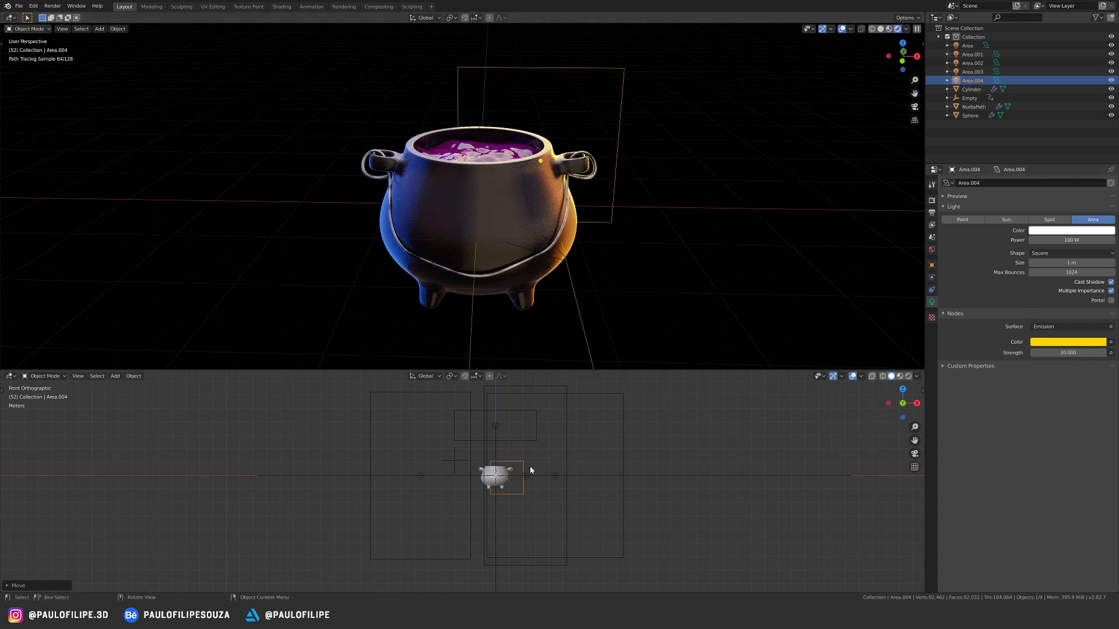
Enlarge the yellow area light and stretch it along global Z so it extends above and below the cauldron.
key("KP_7")
key("s")
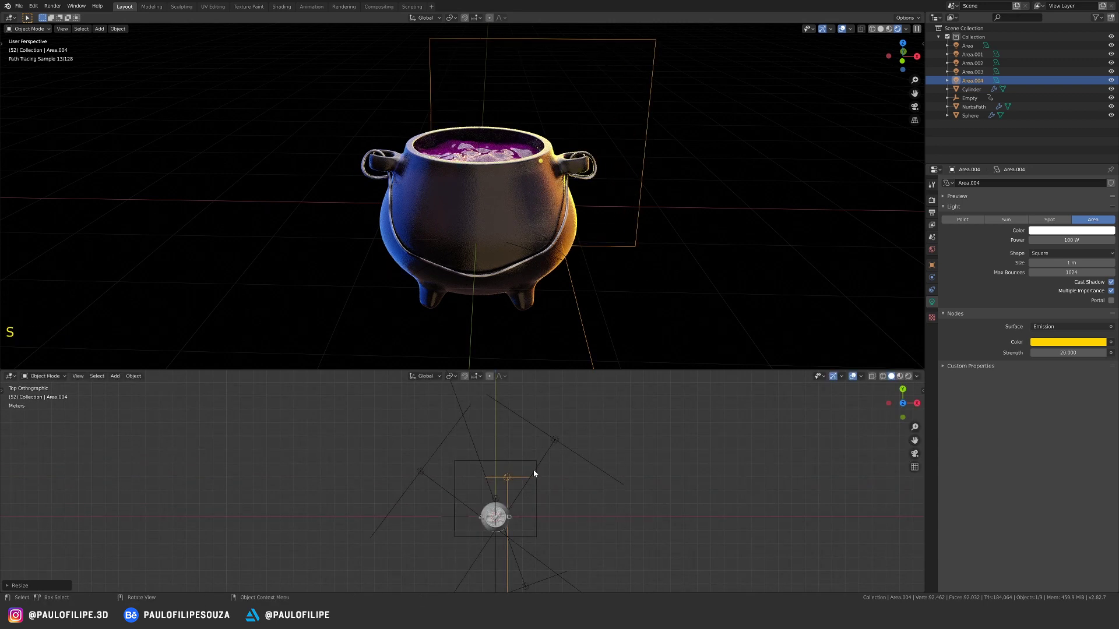
key("g")
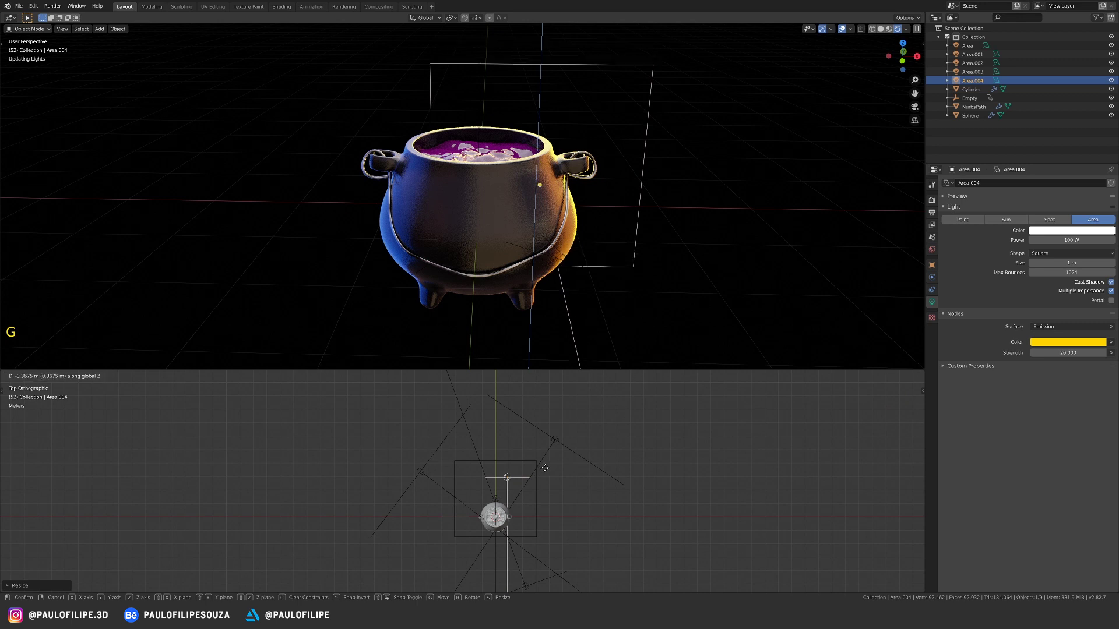
key("s")
key("z")
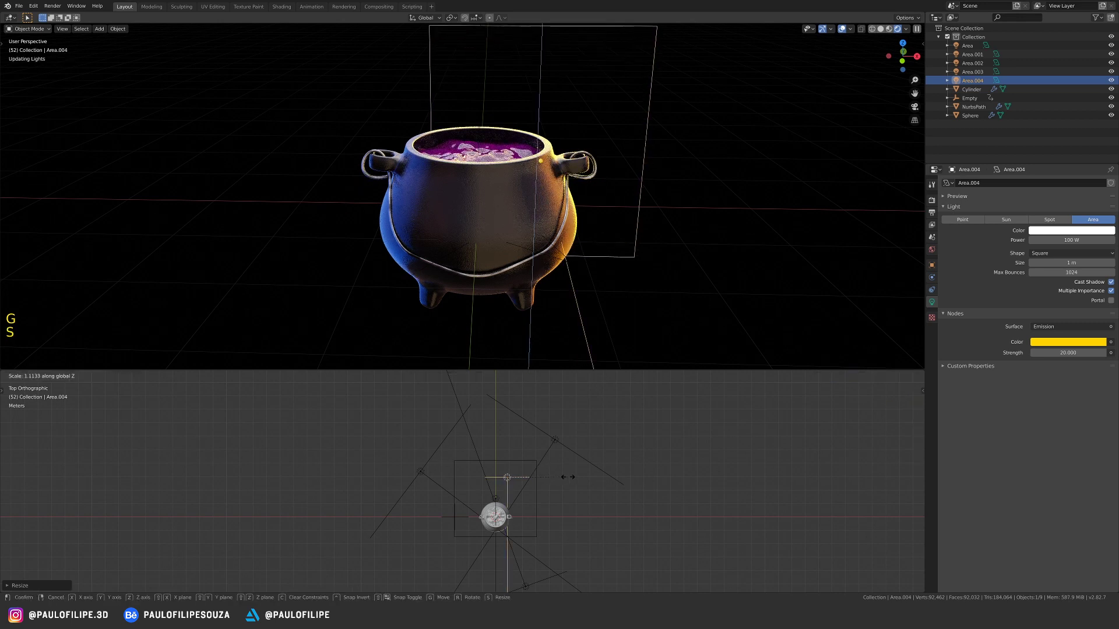
key("s")
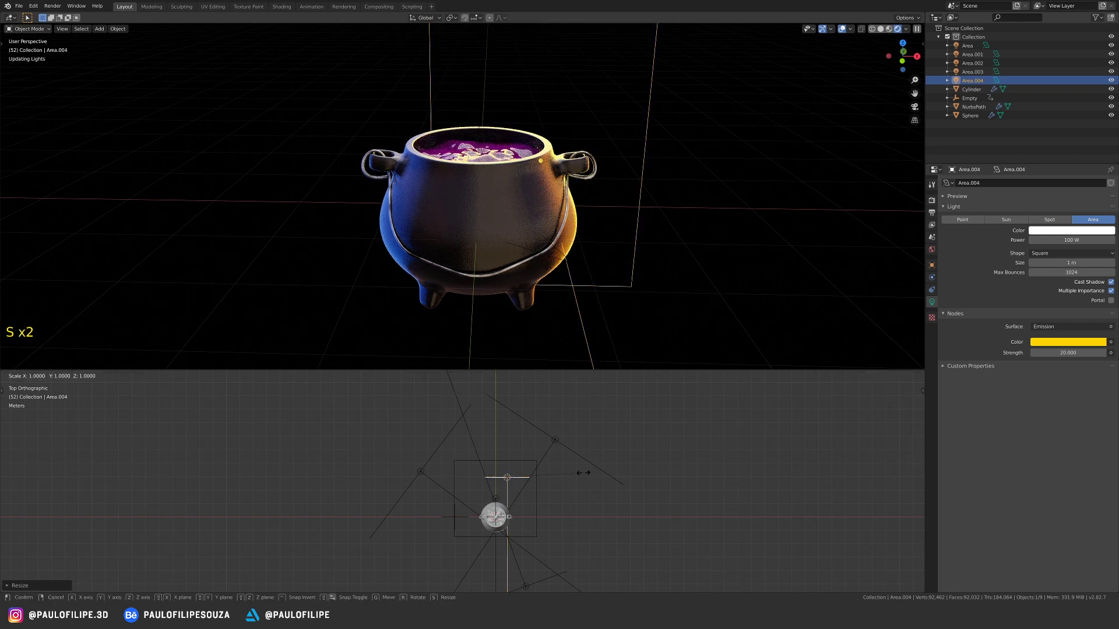
left_click(604, 468)
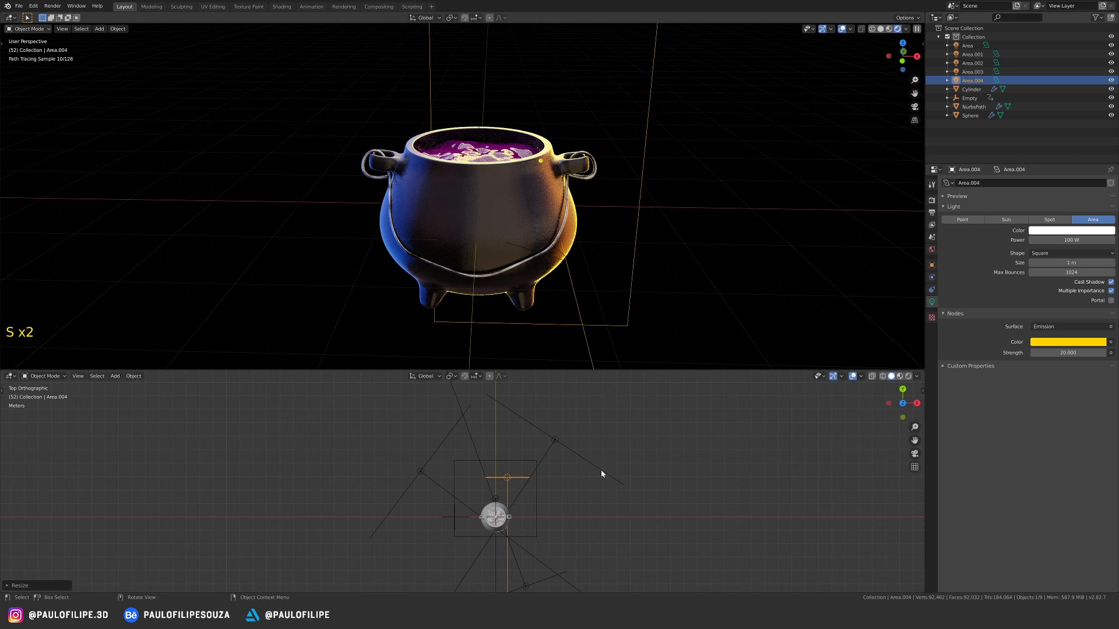
Reduce the yellow area light's height slightly along global Z and deselect everything.
key("s")
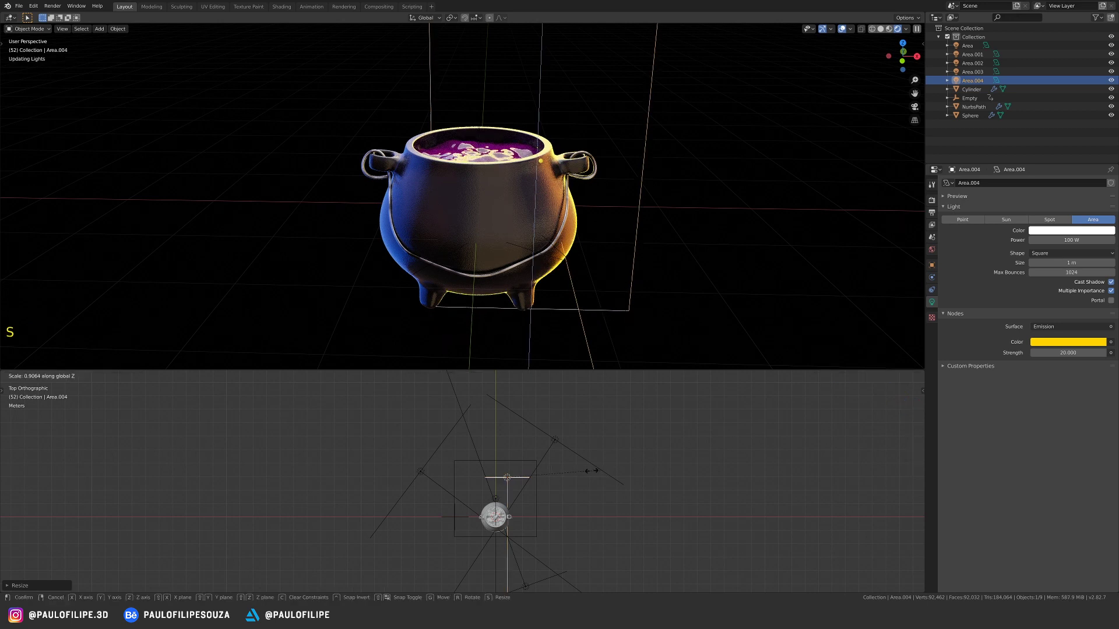
left_click(590, 473)
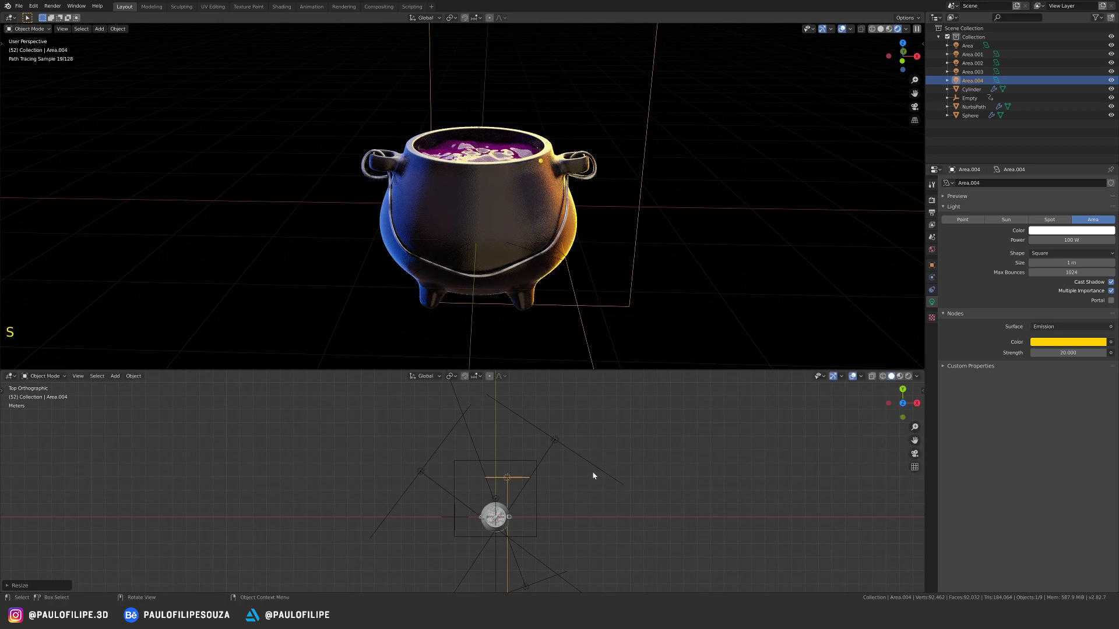
key("s")
left_click(589, 476)
key("a")
key("a")
key("a")
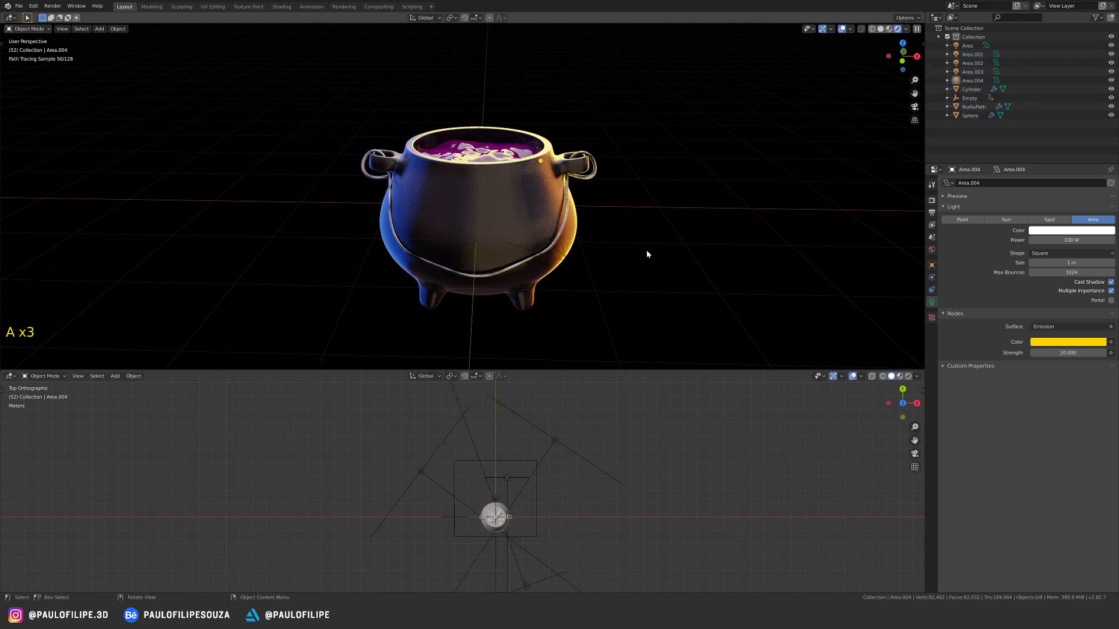
left_click(709, 256)
left_click(509, 224)
left_click(666, 223)
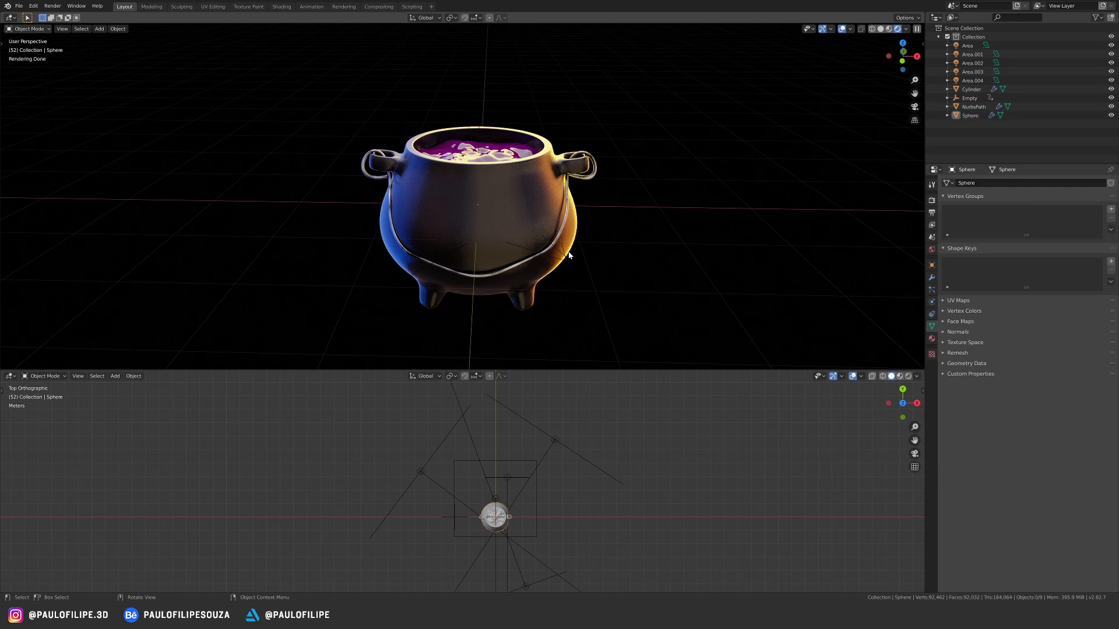
Add a camera and align it to the current front view of the cauldron.
mouse_move(594, 268)
middle_mouse_down("ctrl")
mouse_move(597, 234)
mouse_move(596, 256)
middle_mouse_up("ctrl")
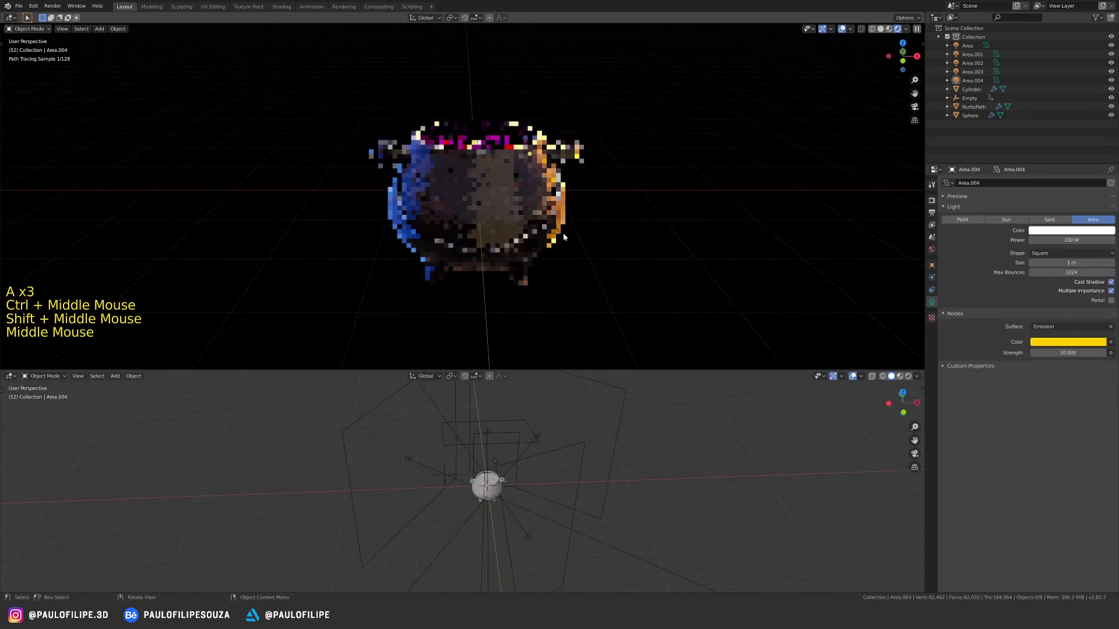
middle_click_drag(562, 231, 561, 232)
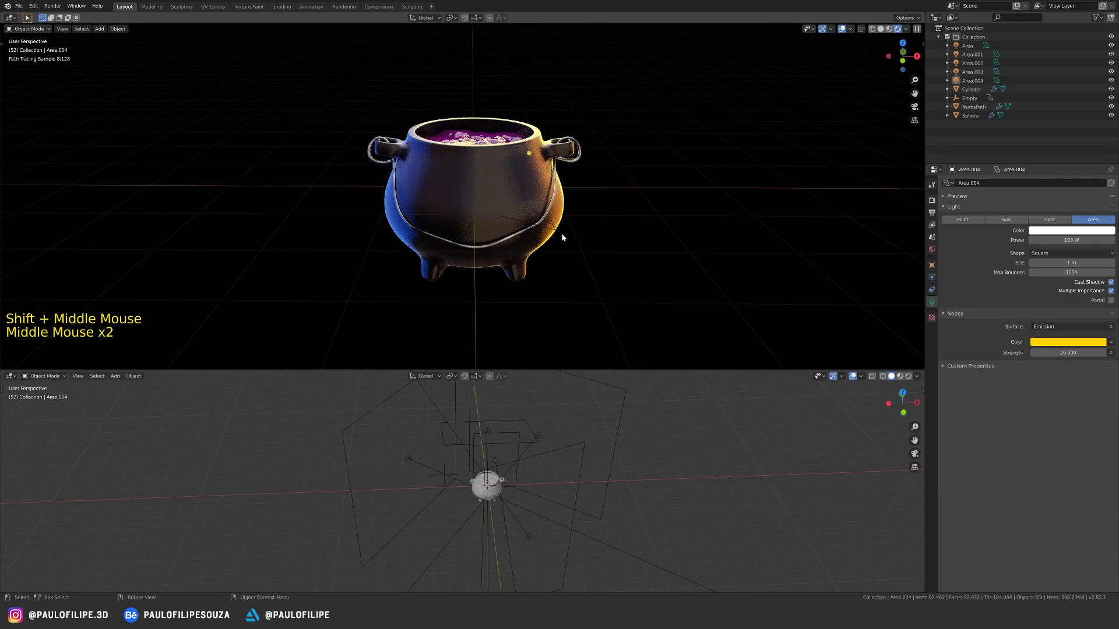
key("shift+a")
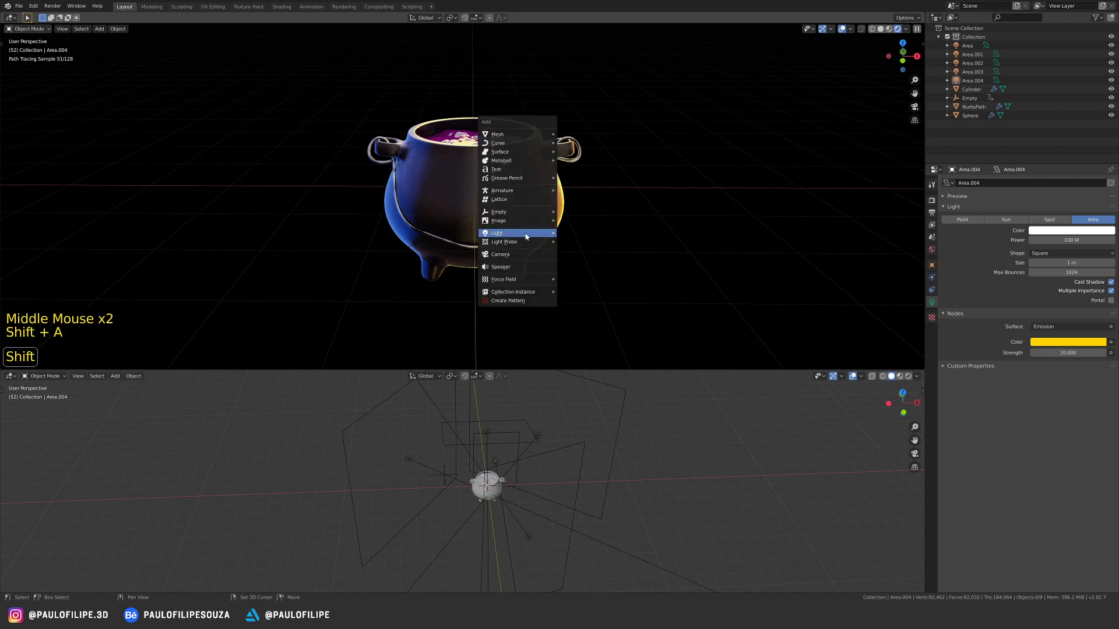
left_click(526, 260)
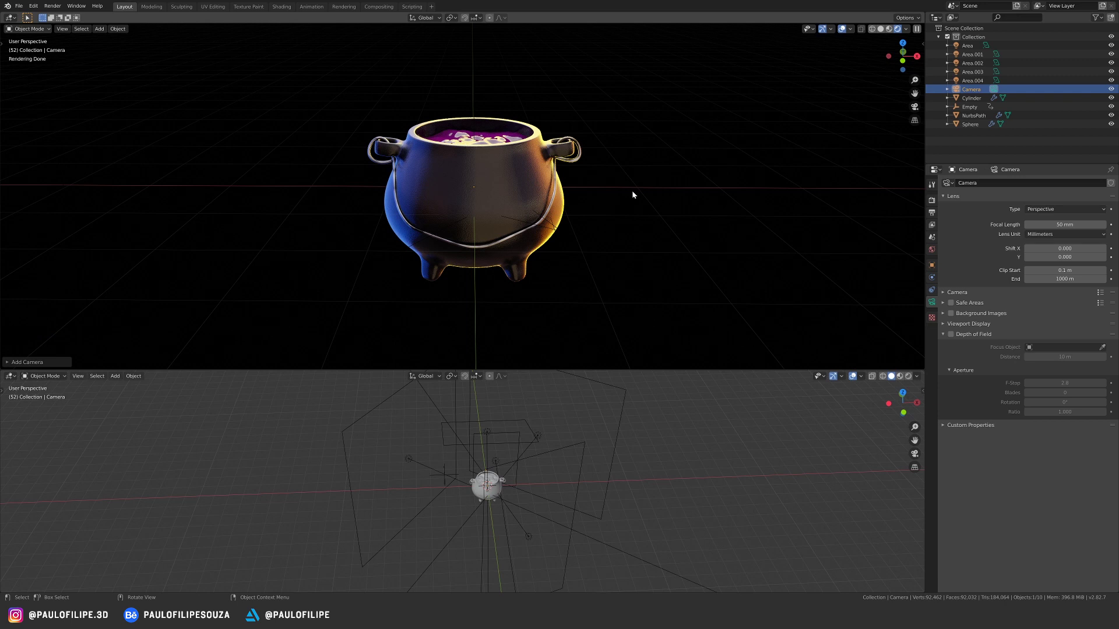
key("ctrl+alt+KP_0")
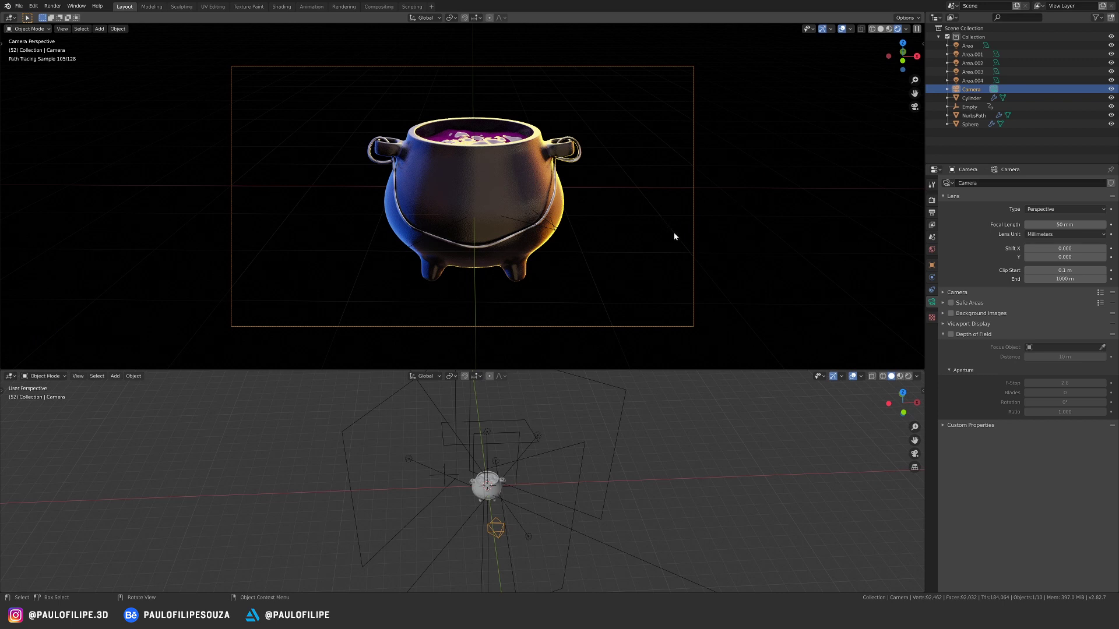
Set the camera's X location to 0 m and its Y rotation to 0°.
key("n")
left_click(919, 44)
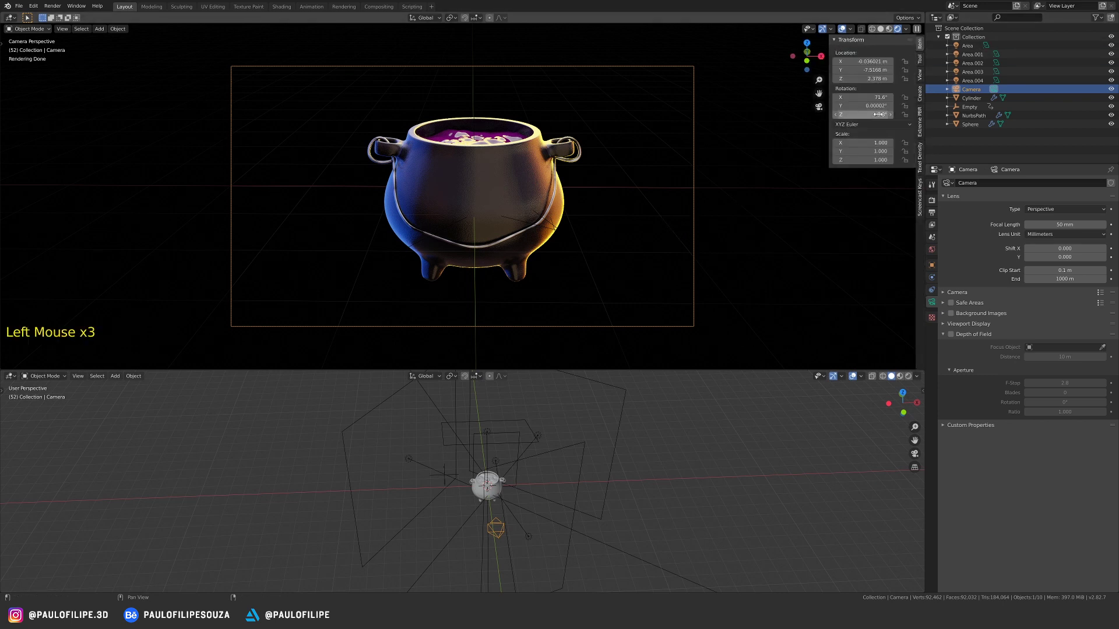
left_click(868, 61)
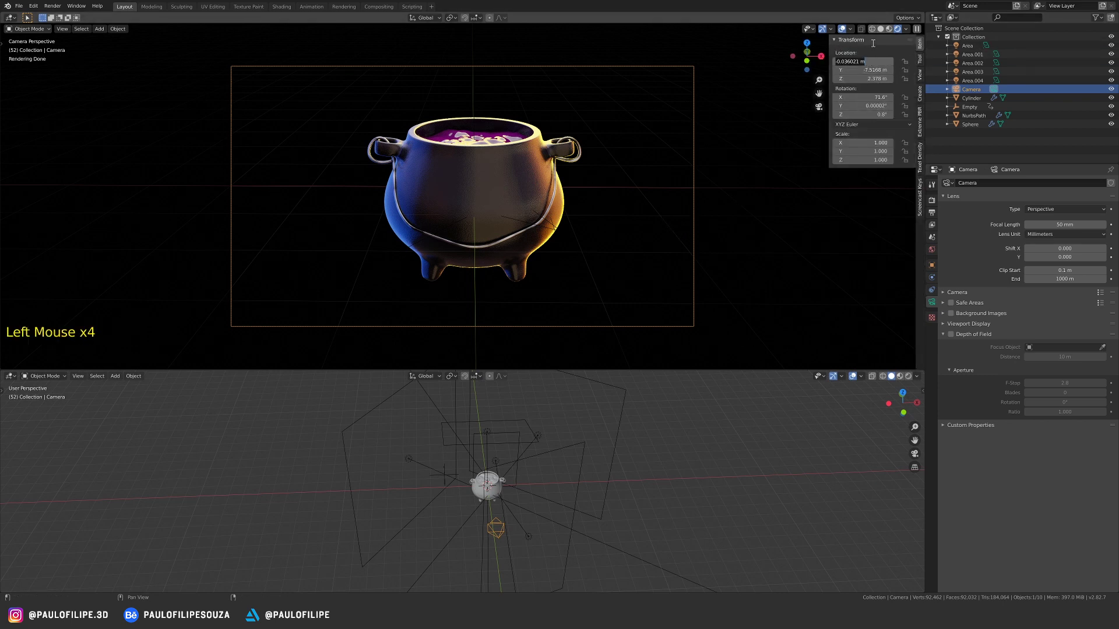
type("0")
key("Return")
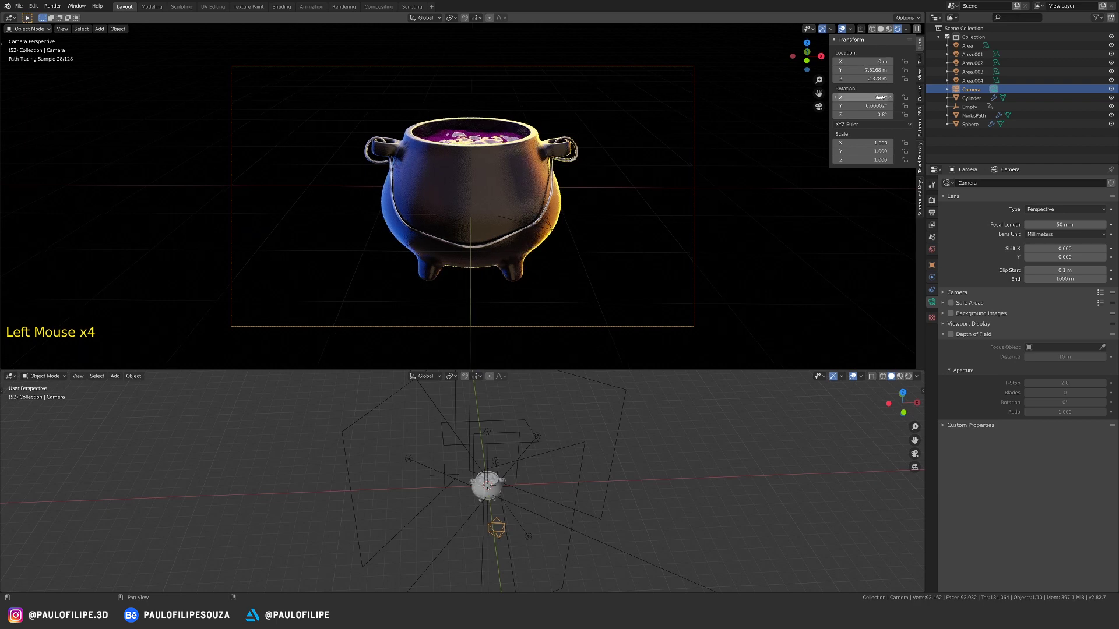
left_click(872, 105)
type("0")
key("Return")
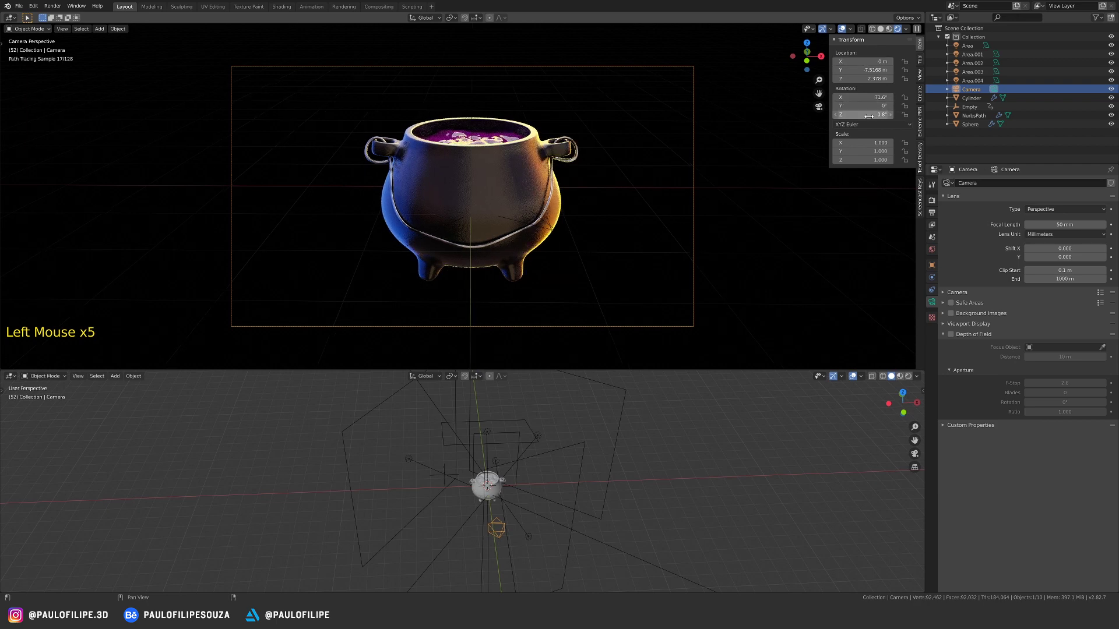
key("n")
Set the Cycles render samples to 600.
middle_click_drag(557, 222, 557, 243, "ctrl")
left_click(932, 200)
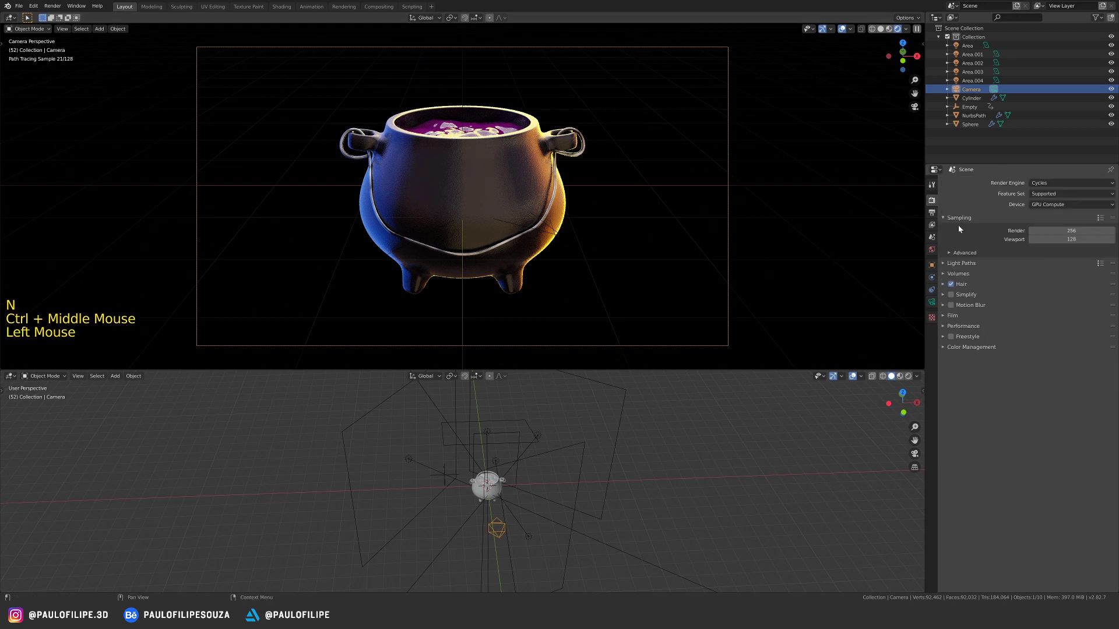
left_click(1048, 230)
type("600")
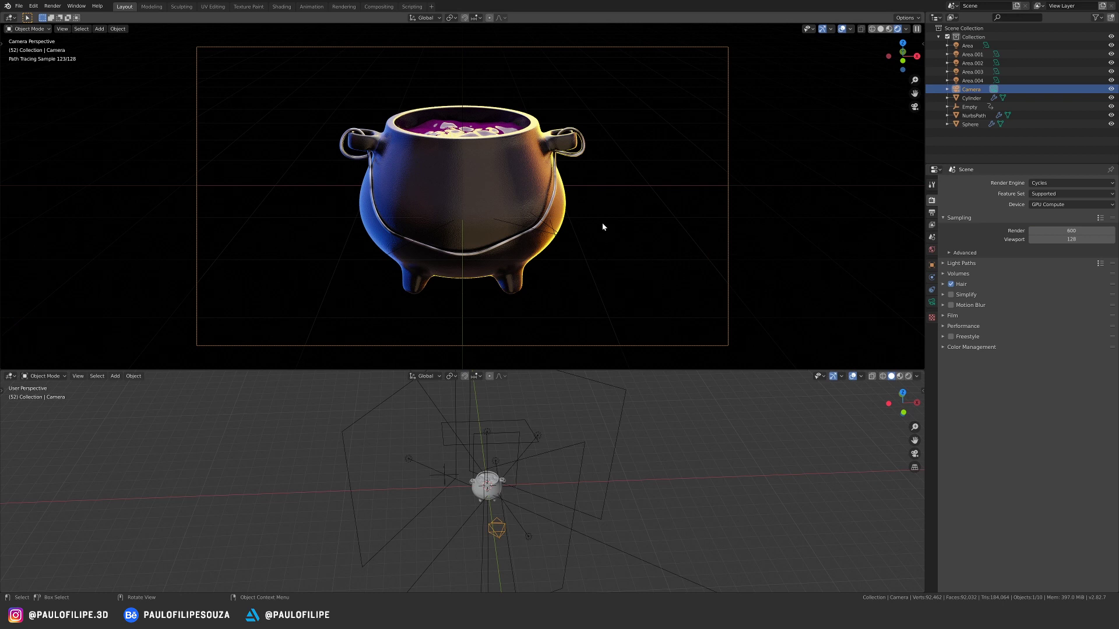
Render the current frame, inspect the result full-window, and return to the scene.
key("F12")
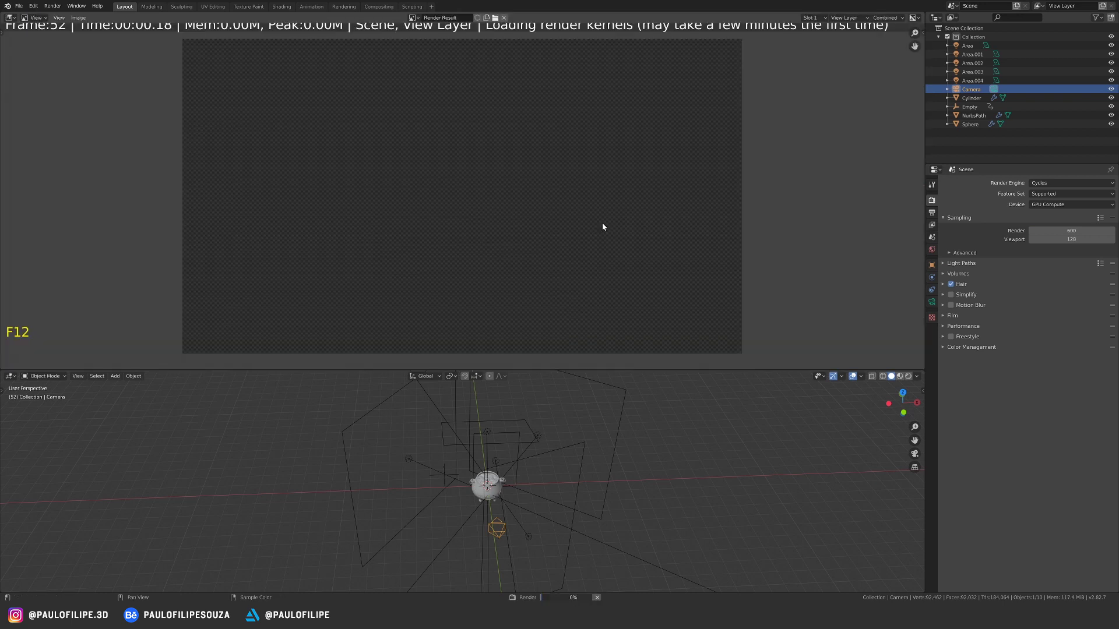
key("ctrl+space")
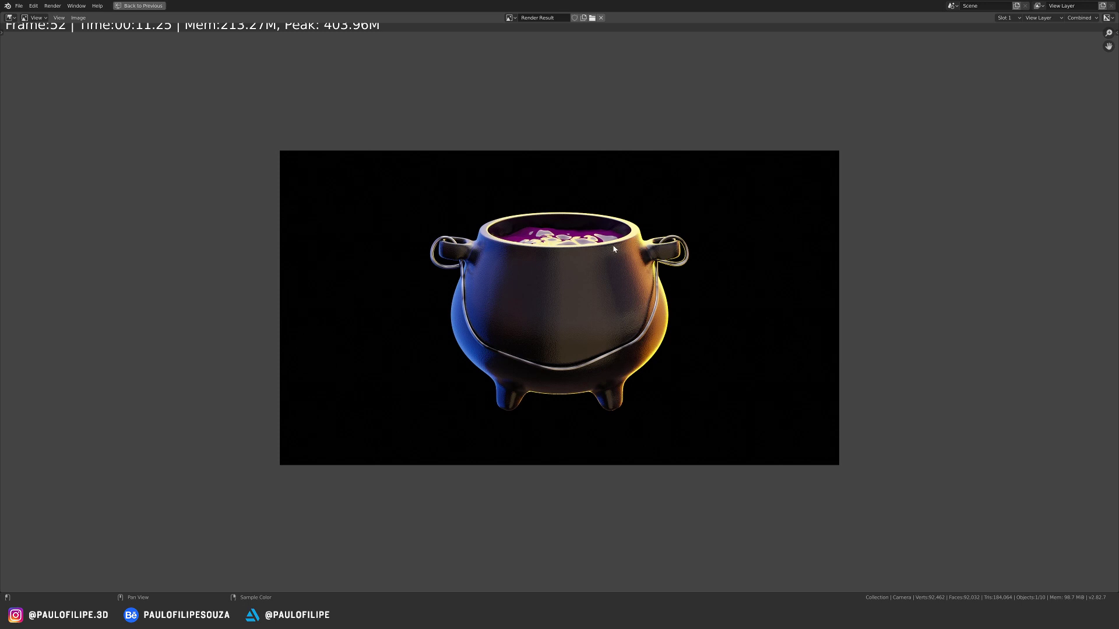
key("Escape")
key("ctrl+space")
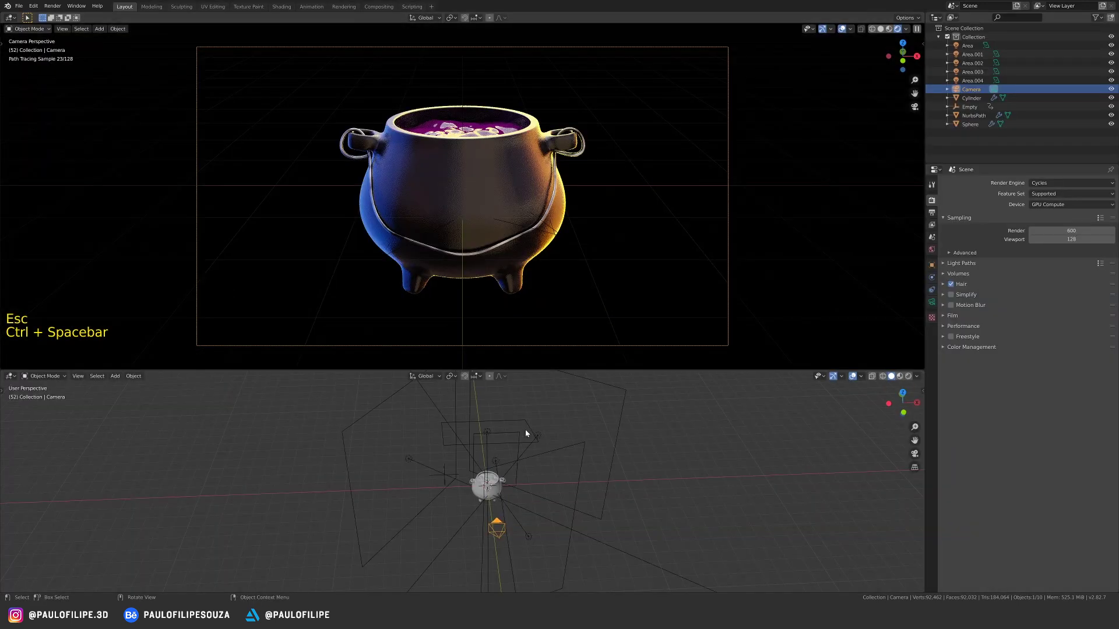
Scale down the warm front area light slightly and fine-tune its position.
left_click(1076, 352)
middle_click_drag(583, 478, 530, 463)
left_click(532, 462)
key("s")
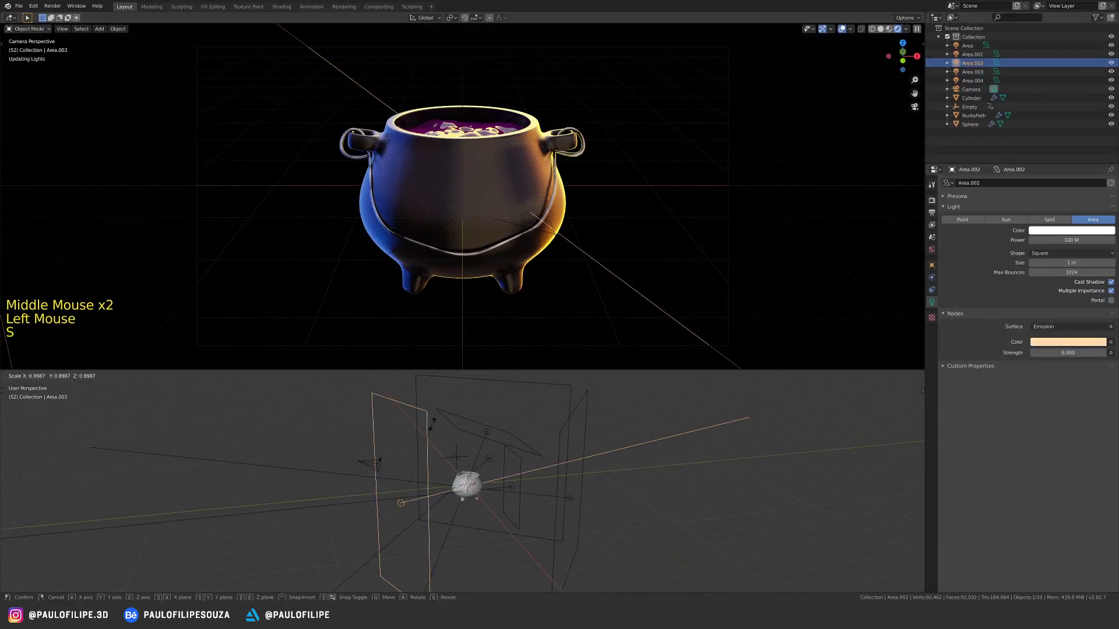
left_click(531, 461)
key("g")
left_click(532, 464)
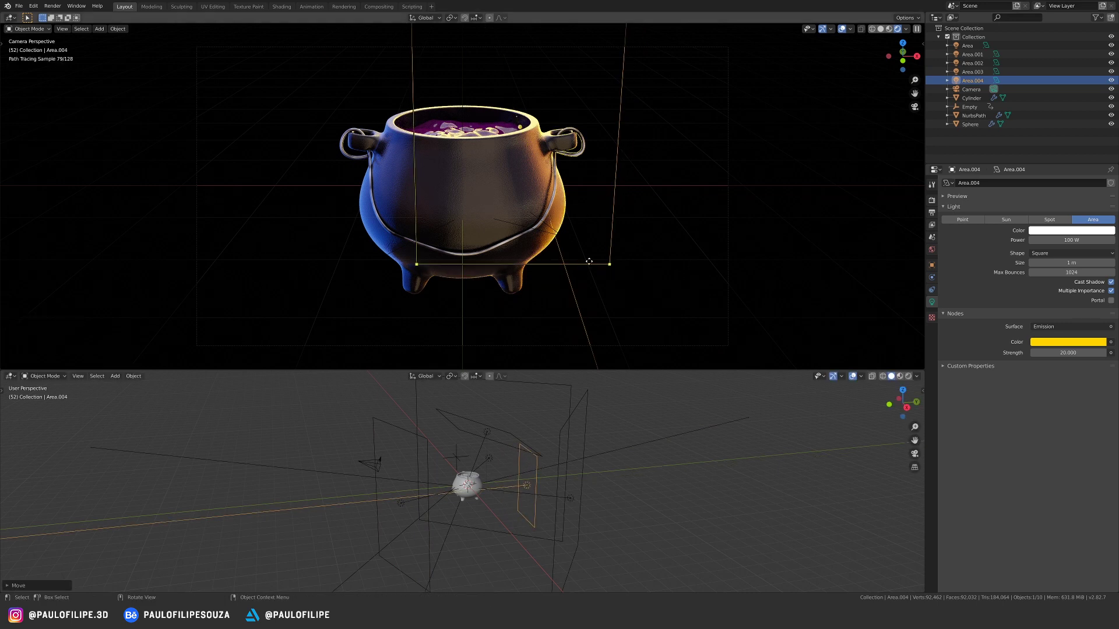
Set the yellow rim light's emission strength to 15 and render the frame again.
mouse_move(1072, 352)
left_mouse_down()
mouse_move(1058, 353)
mouse_move(1063, 343)
left_mouse_up()
key("F12")
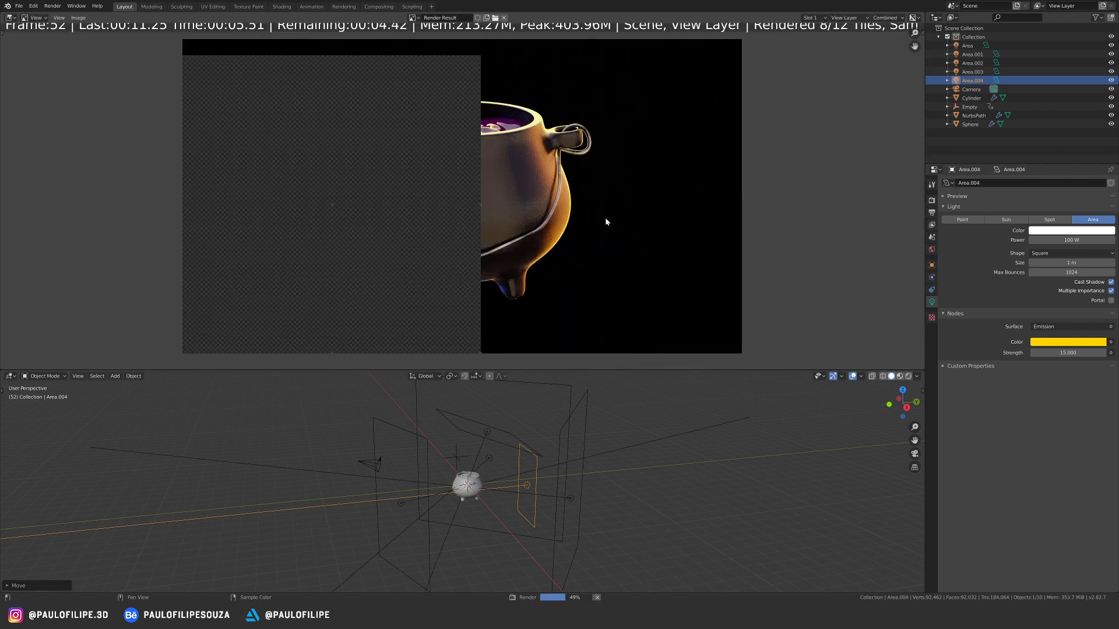
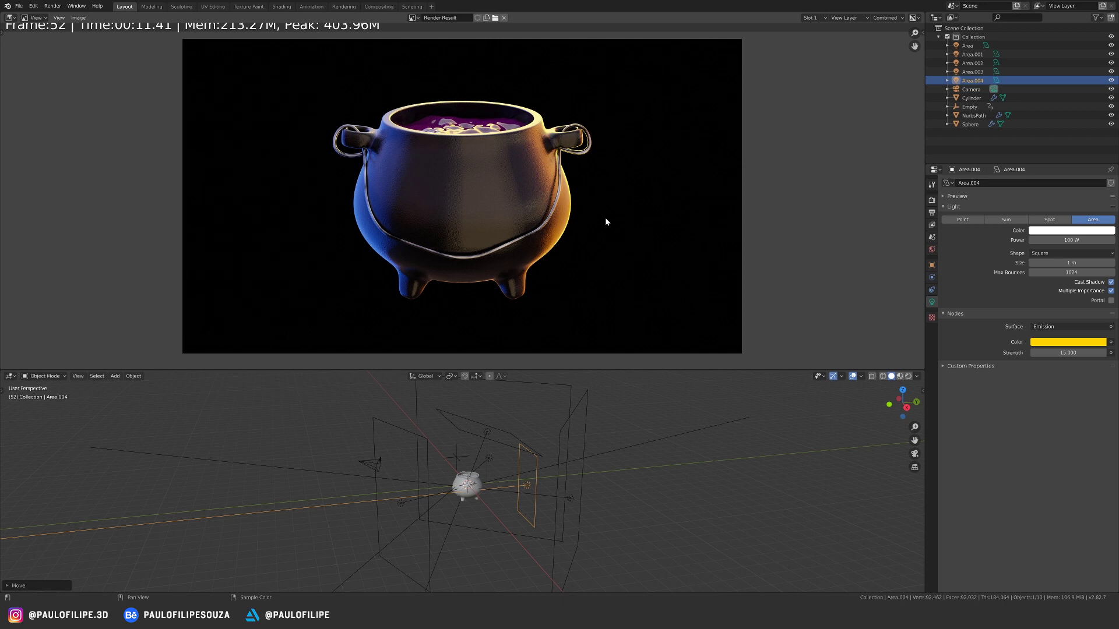
Switch the lower viewport to the Compositor and enable Use Nodes and the Backdrop.
left_click(11, 376)
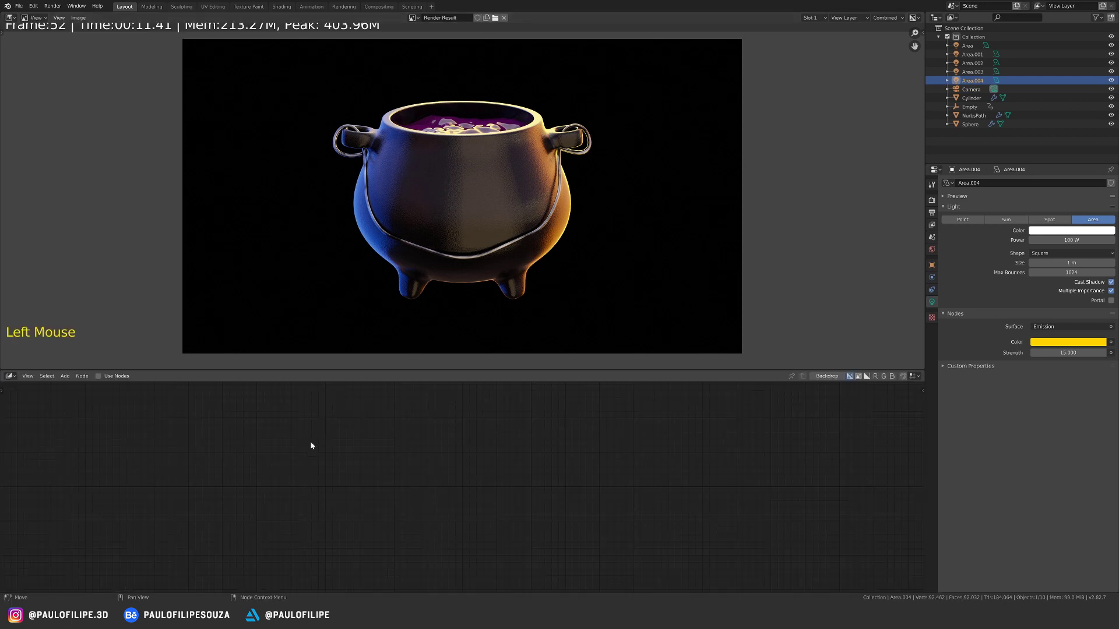
left_click(99, 376)
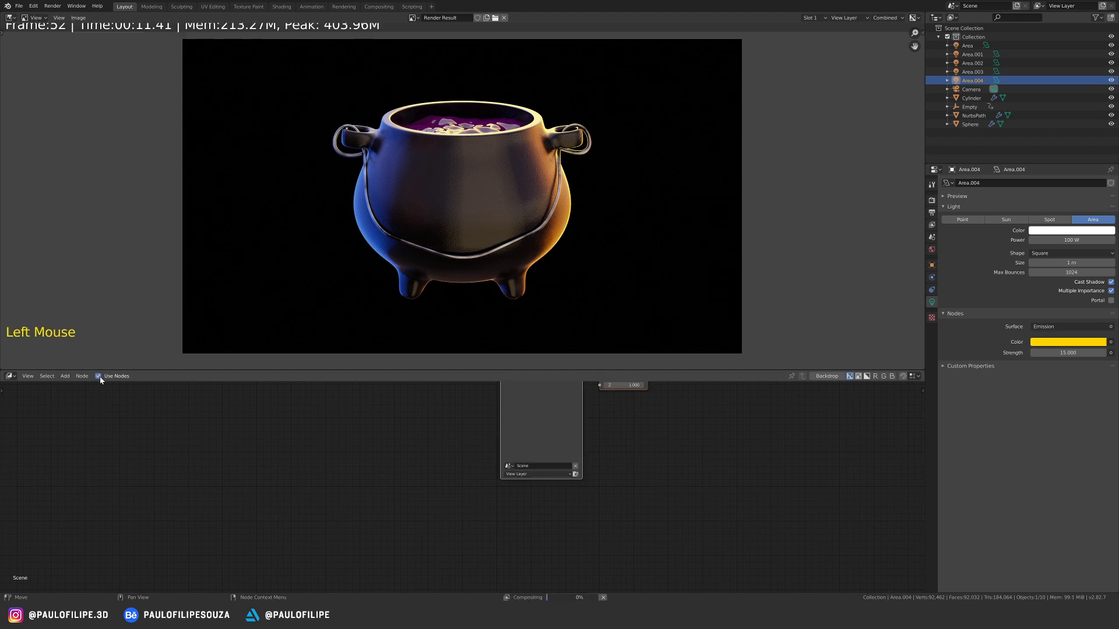
left_click(832, 377)
middle_click_drag(597, 426, 509, 474)
Space the Composite node away from Render Layers and add a Viewer node below it, fed by the Render Layers image.
left_click(502, 431)
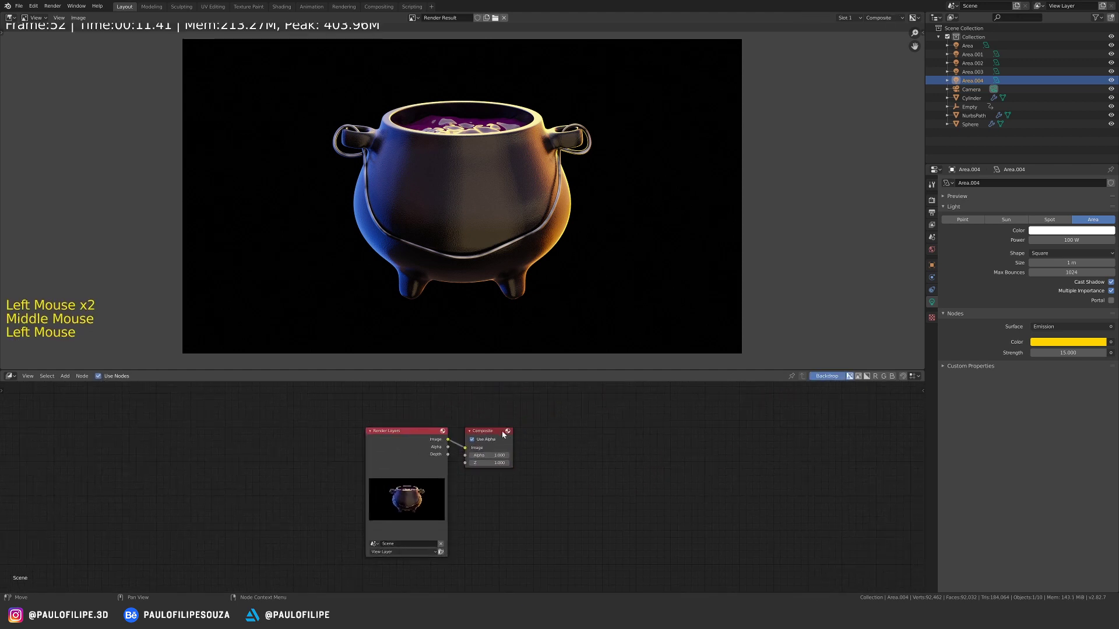
left_click_drag(501, 431, 731, 423)
middle_click_drag(524, 472, 458, 477)
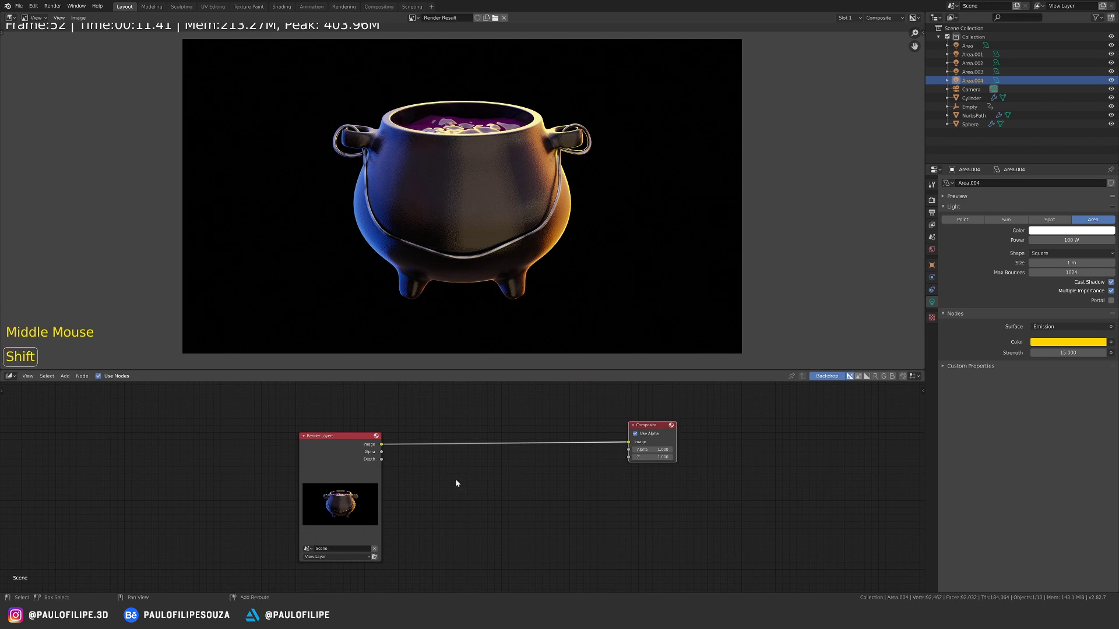
key("shift+a")
mouse_move(457, 505)
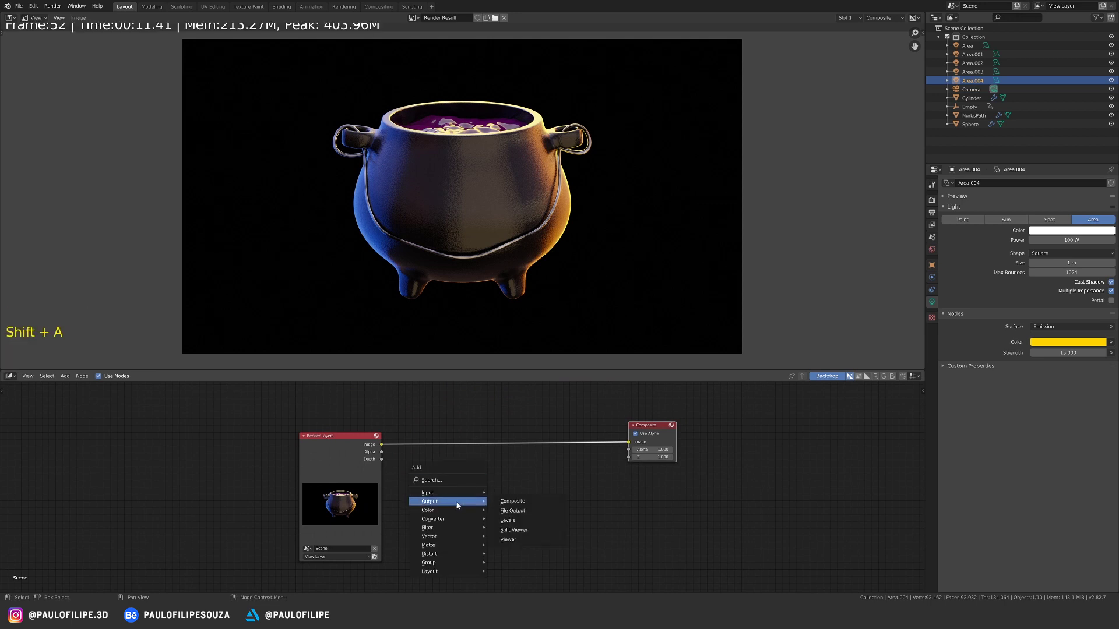
left_click(509, 539)
left_click(629, 471)
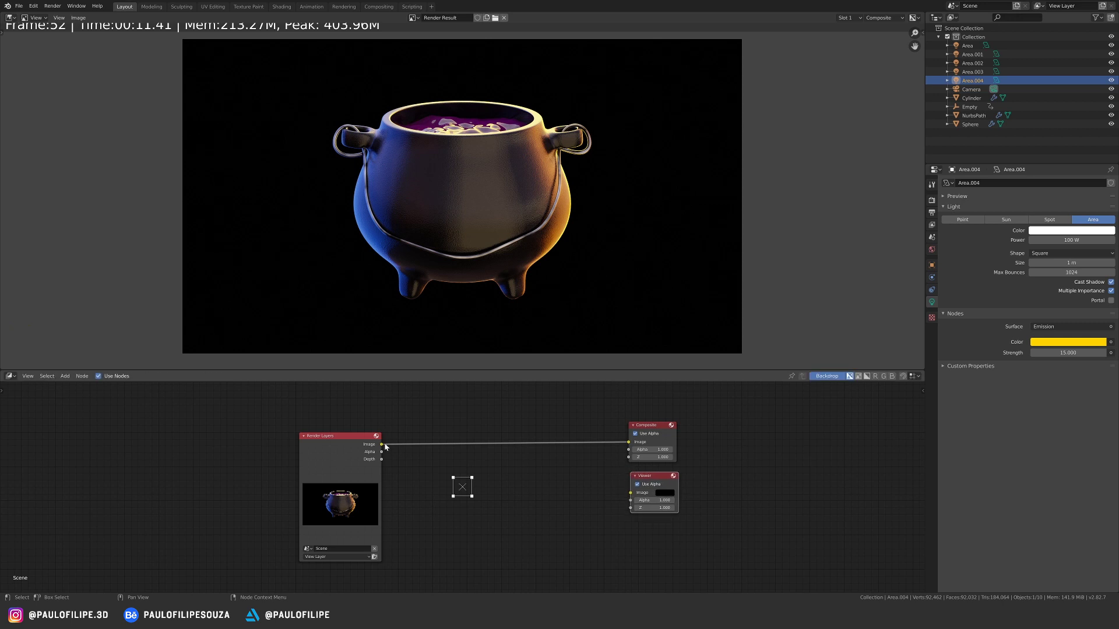
left_click_drag(385, 447, 630, 492)
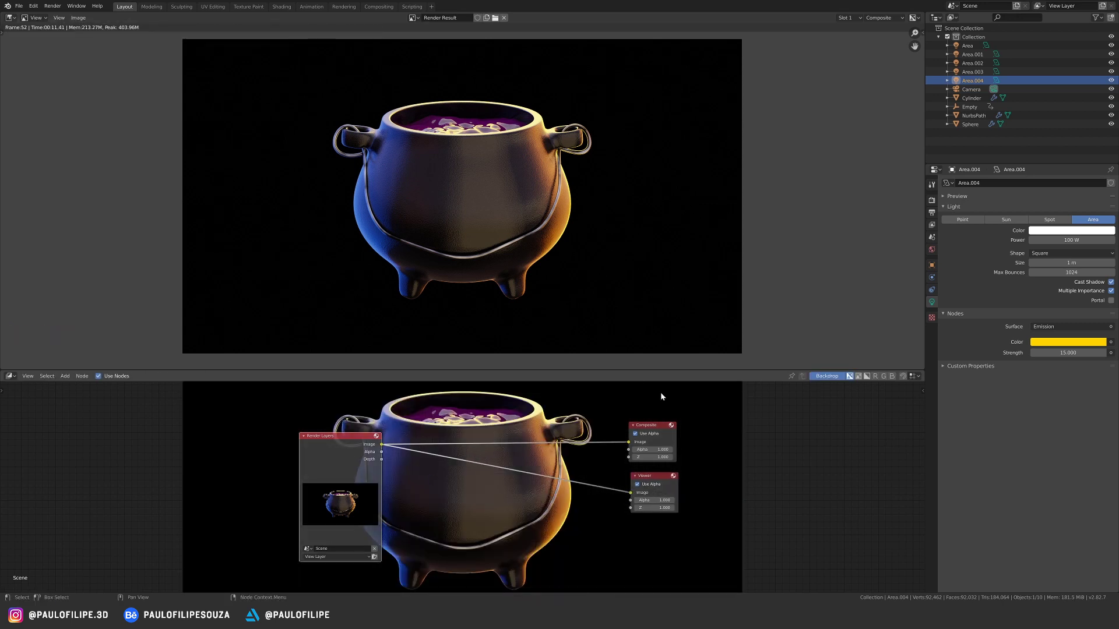
left_click_drag(655, 425, 653, 403)
Insert a Glare filter node on the link between Render Layers and the Viewer node.
middle_click_drag(449, 492, 442, 494)
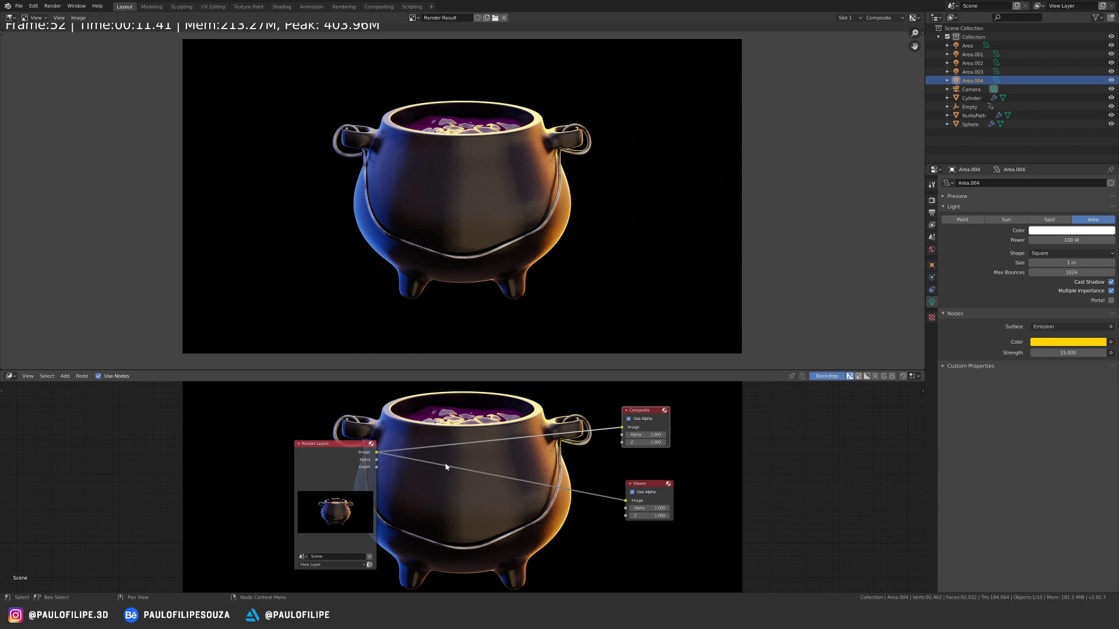
key("shift+a")
mouse_move(447, 466)
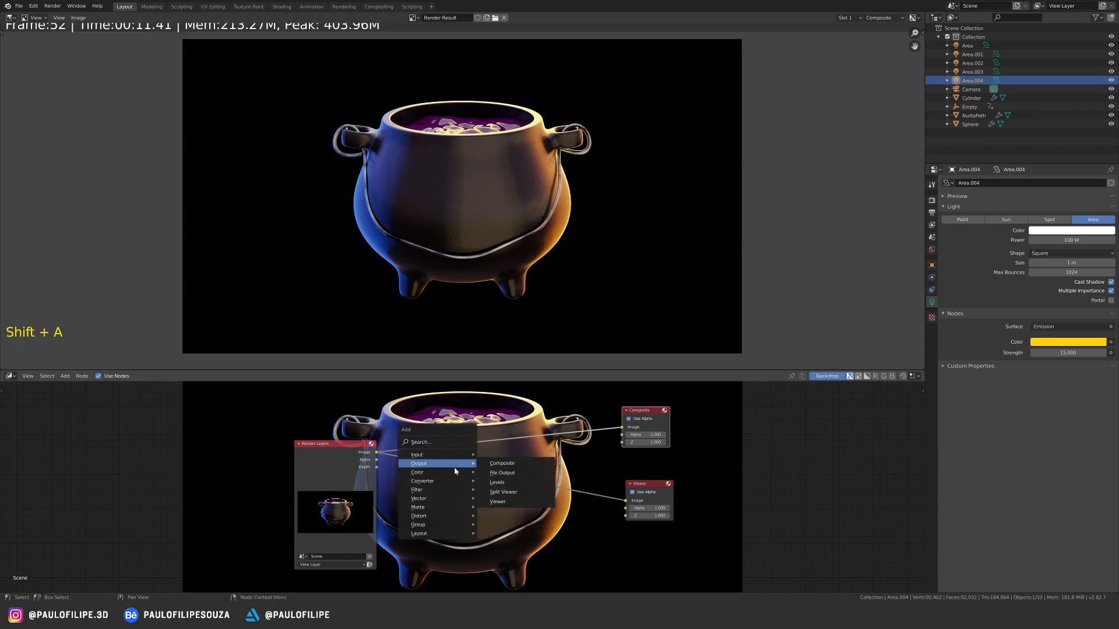
mouse_move(447, 490)
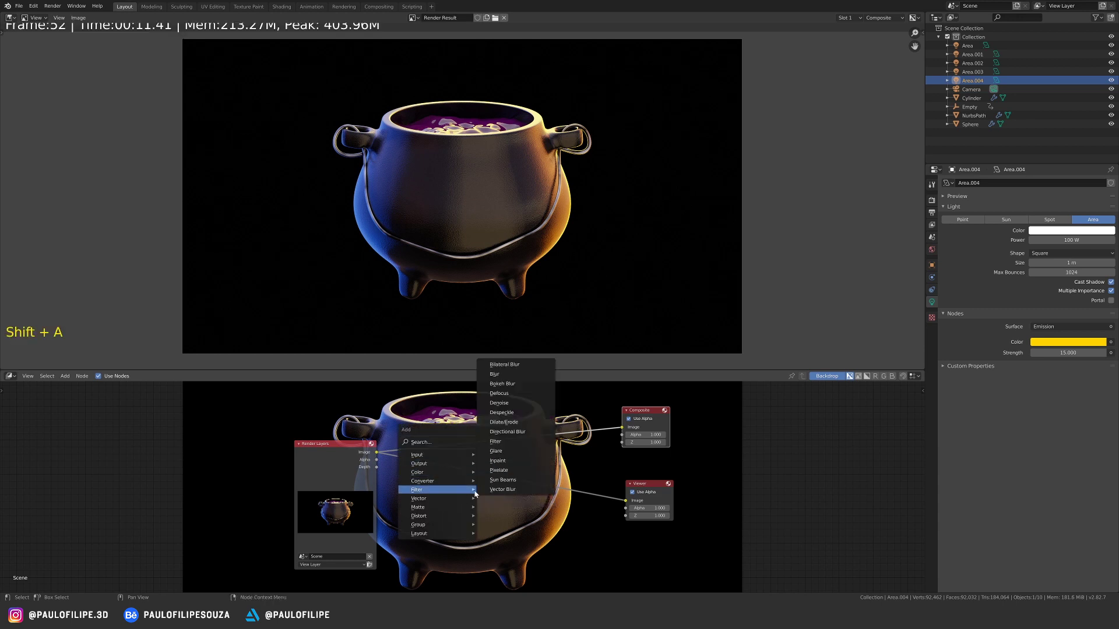
left_click(515, 451)
left_click(471, 457)
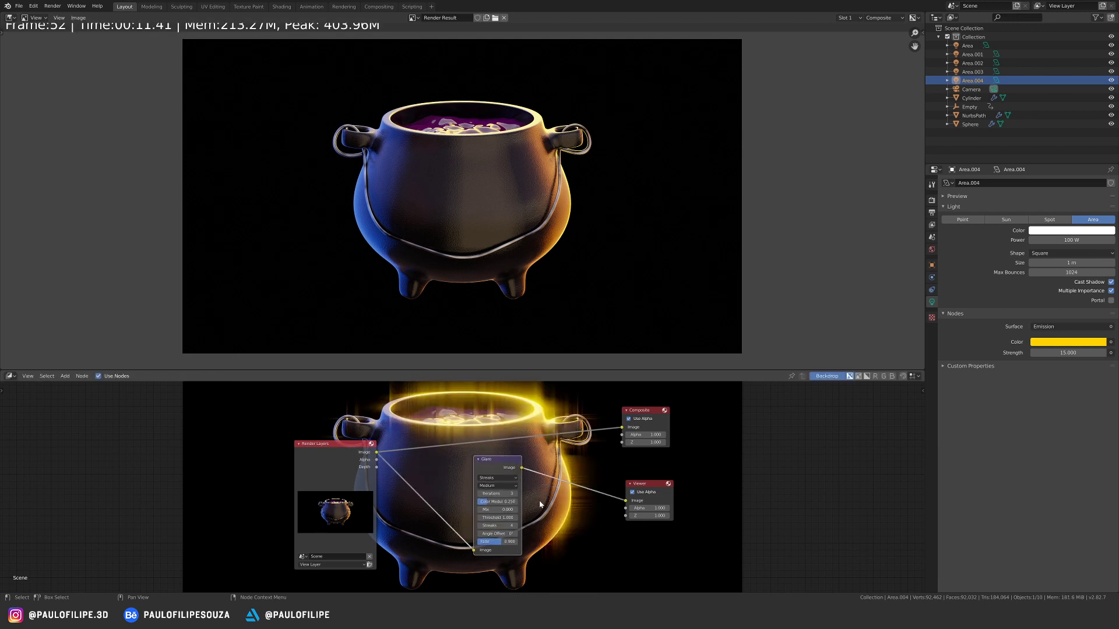
Set the Glare node's type to Fog Glow and its size to 6.
left_click(498, 478)
left_click(488, 500)
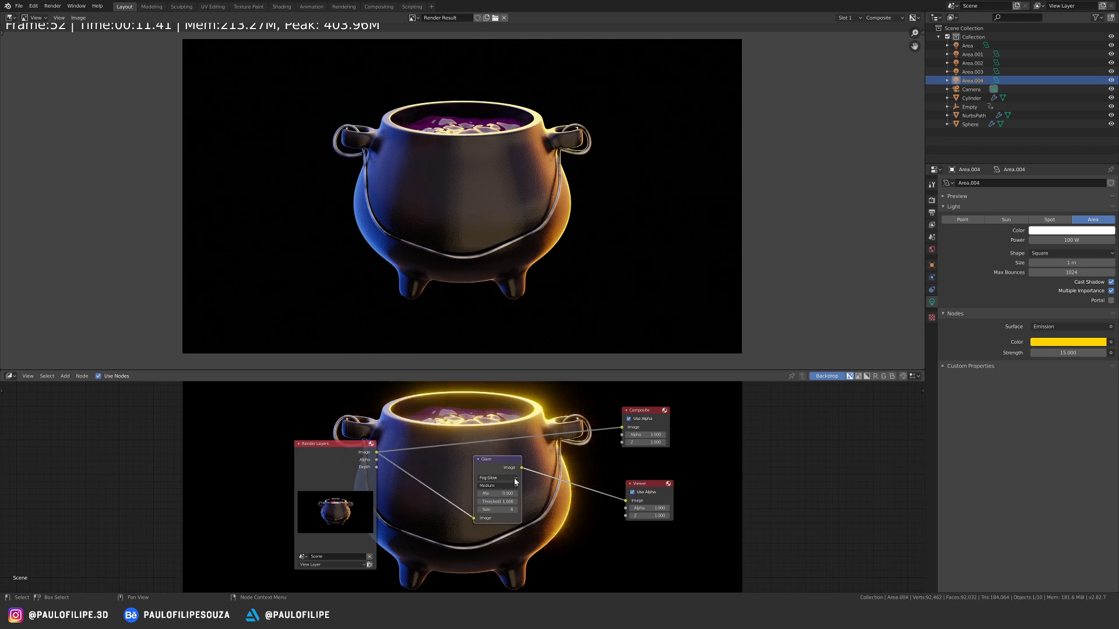
left_click(514, 478)
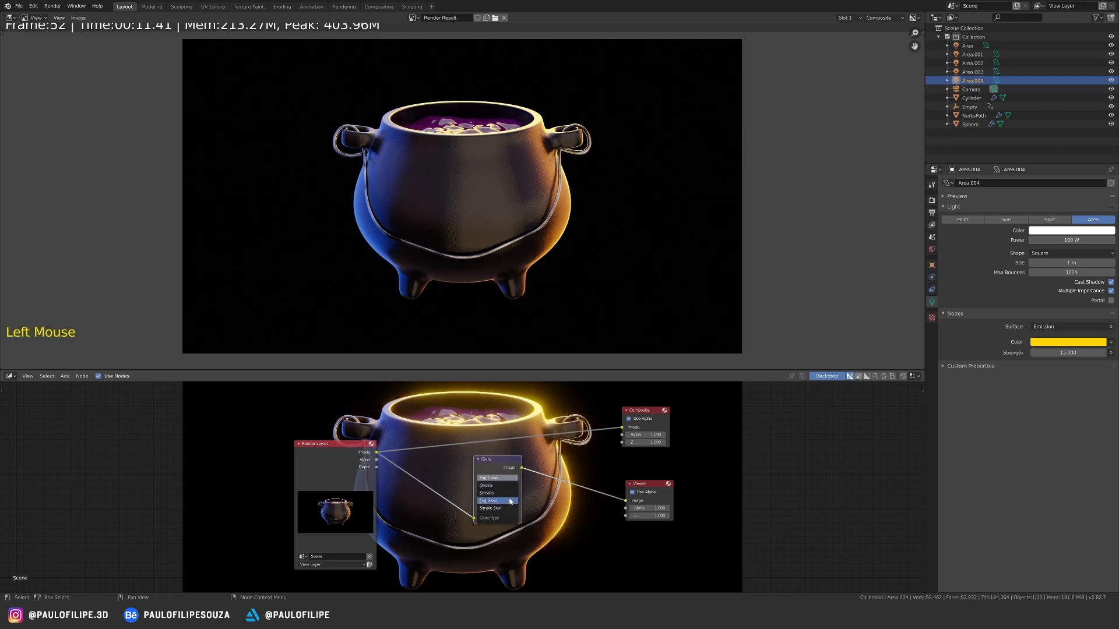
left_click(511, 501)
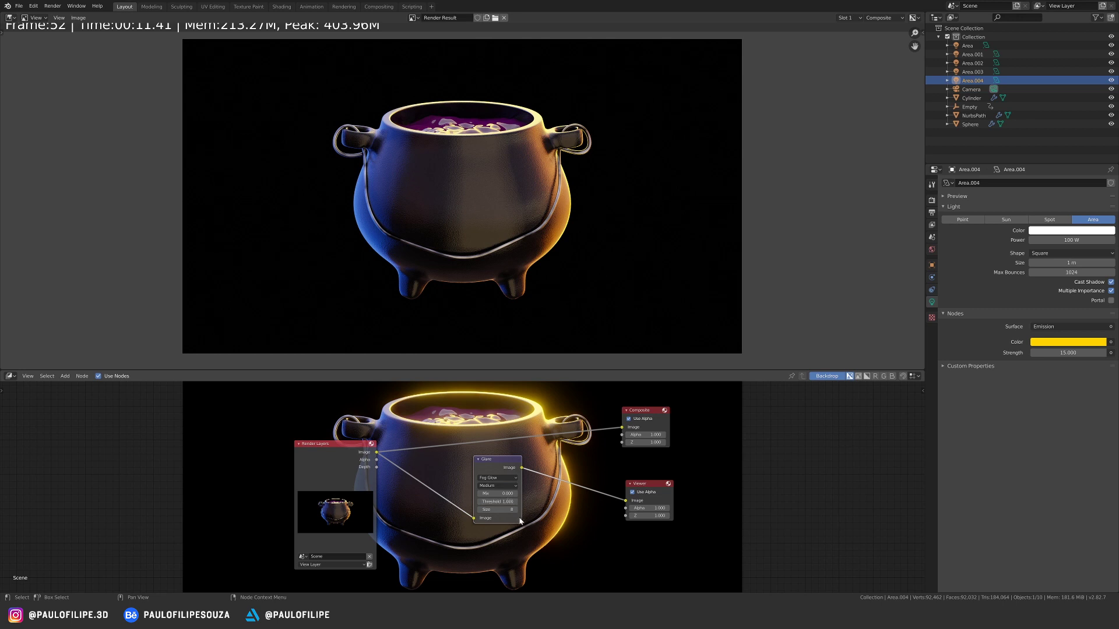
left_click(479, 511)
left_click(478, 510)
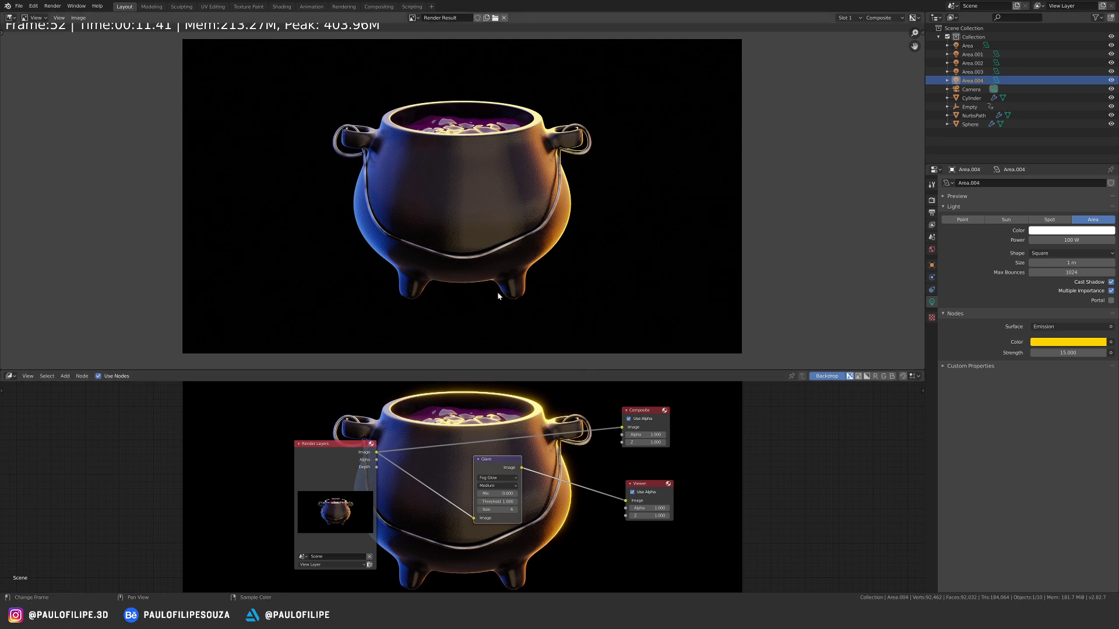
Split off a thin strip beneath the render result area and turn it into a Timeline.
right_click(412, 368)
right_click(412, 368)
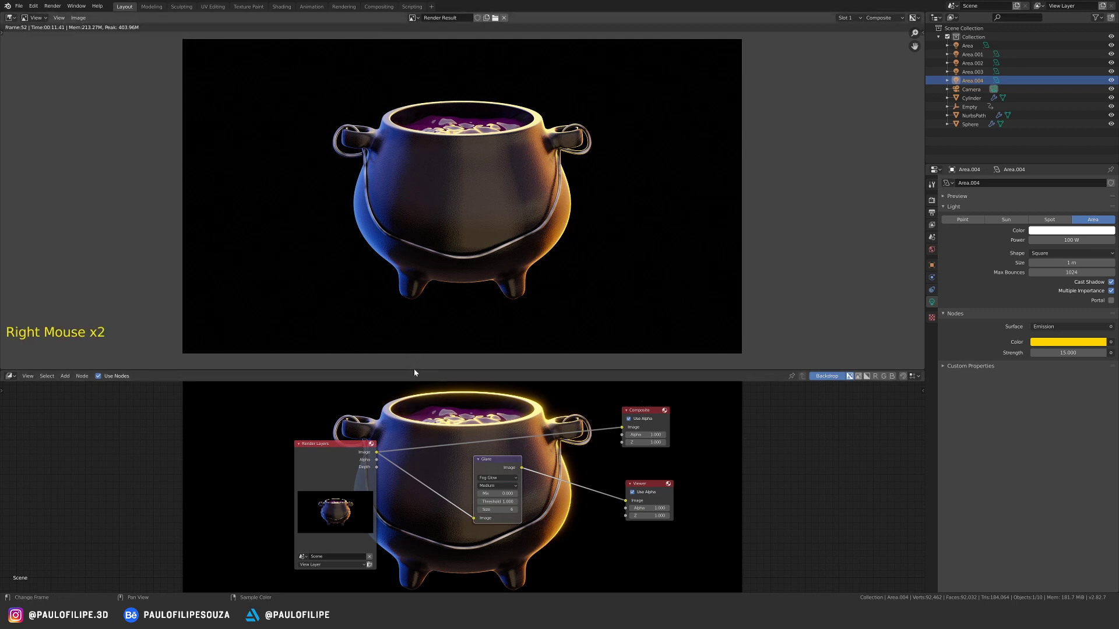
right_click(414, 372)
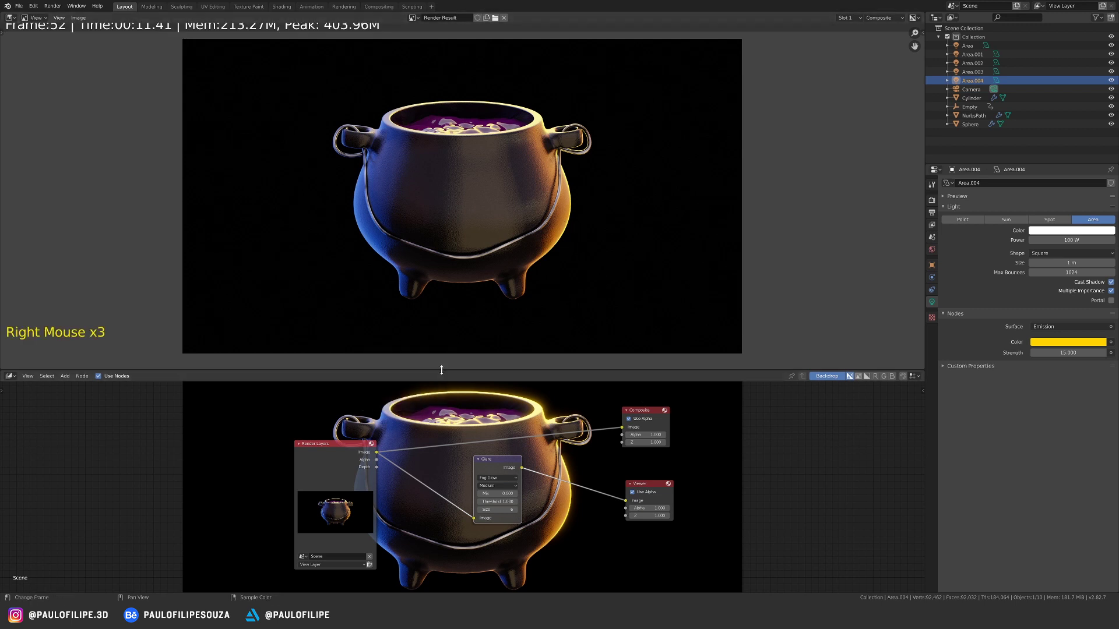
right_click(443, 372)
left_click(441, 380)
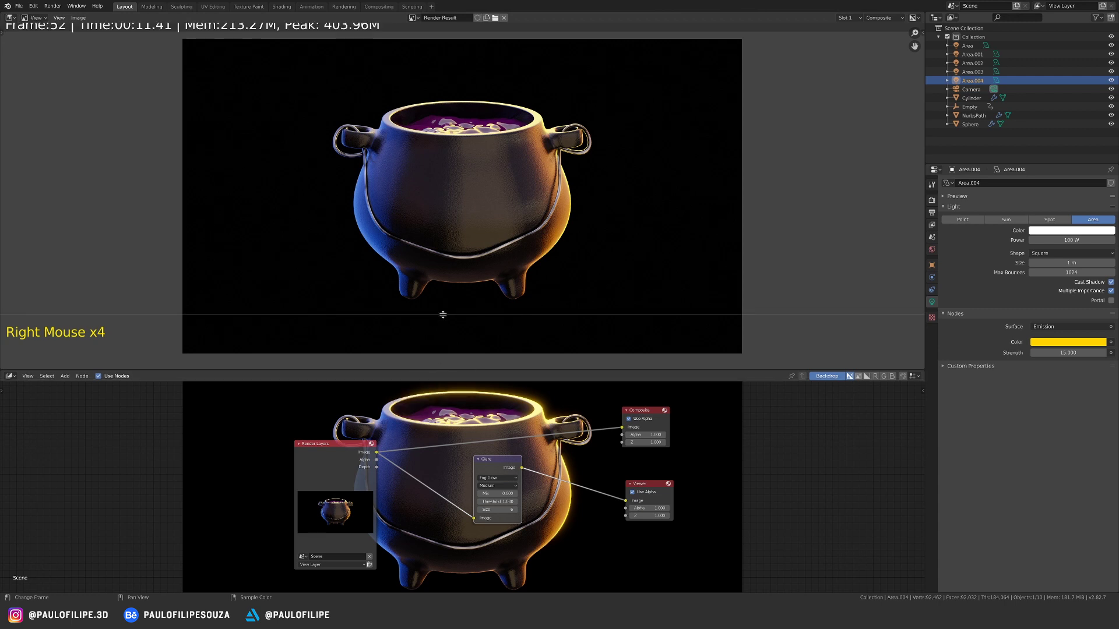
left_click(442, 317)
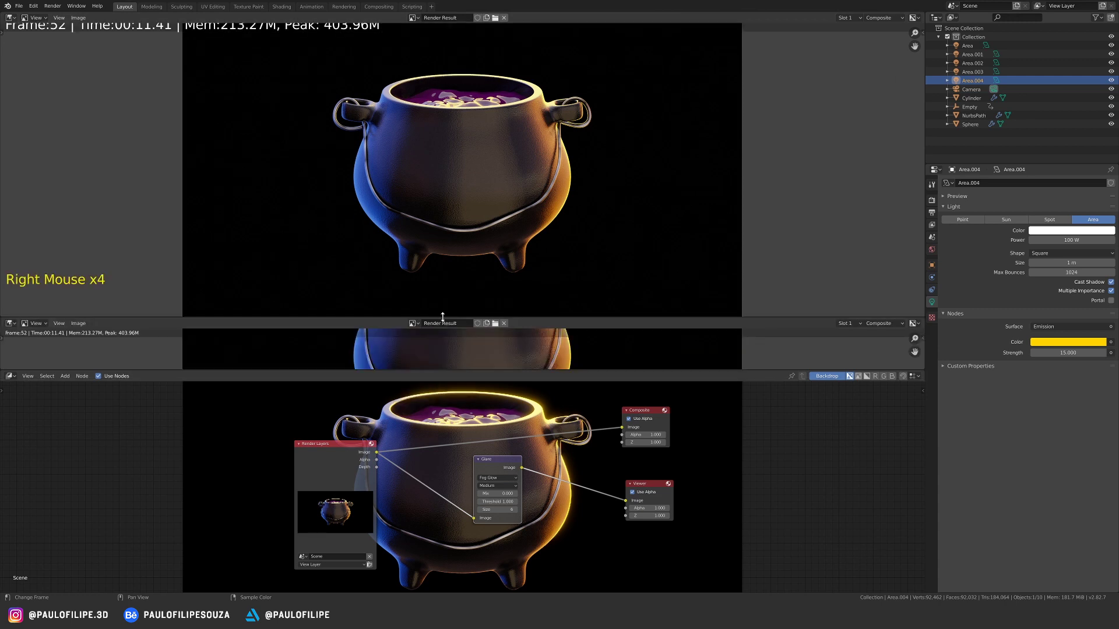
left_click(10, 323)
left_click(115, 365)
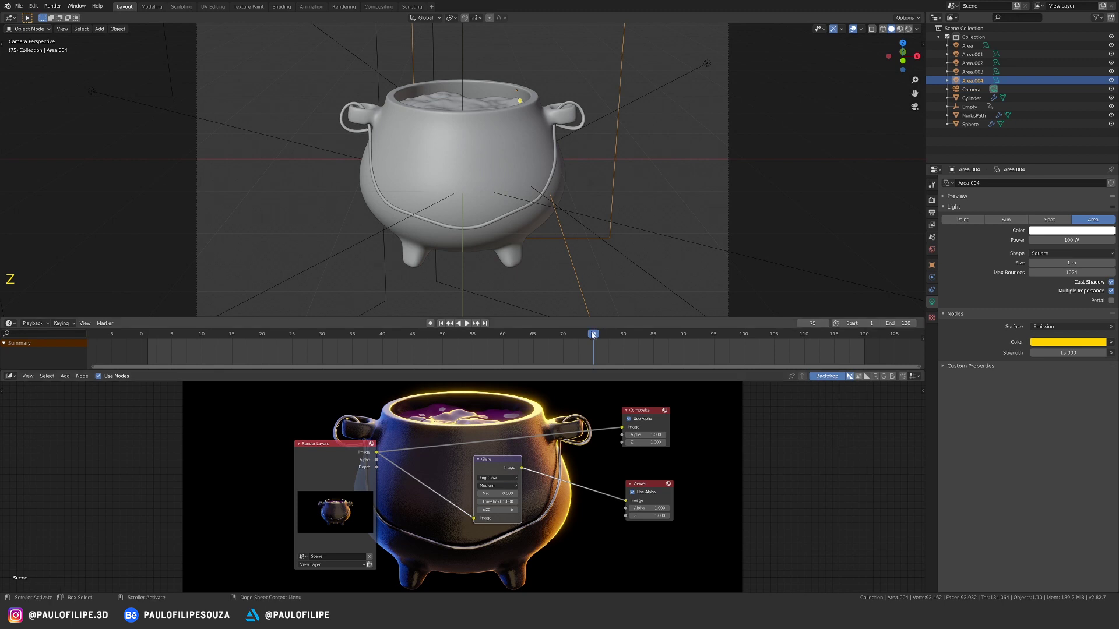
Connect the Glare output to the Composite node's image input and render frame 74.
mouse_move(595, 337)
left_mouse_down()
mouse_move(328, 337)
mouse_move(587, 337)
left_mouse_up()
left_click_drag(521, 467, 622, 427)
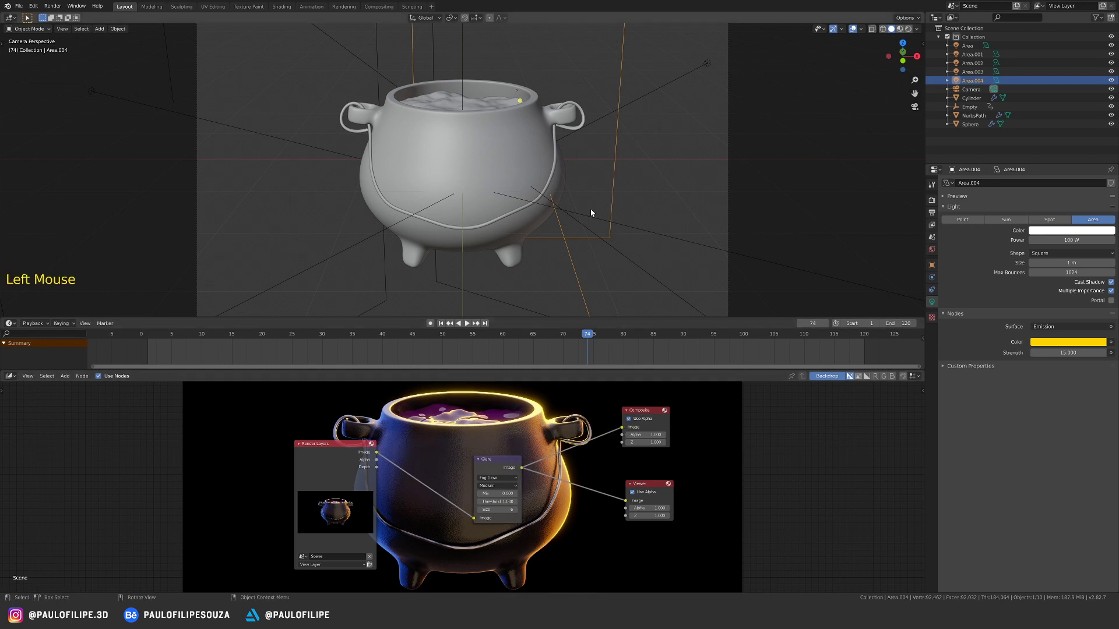
key("F12")
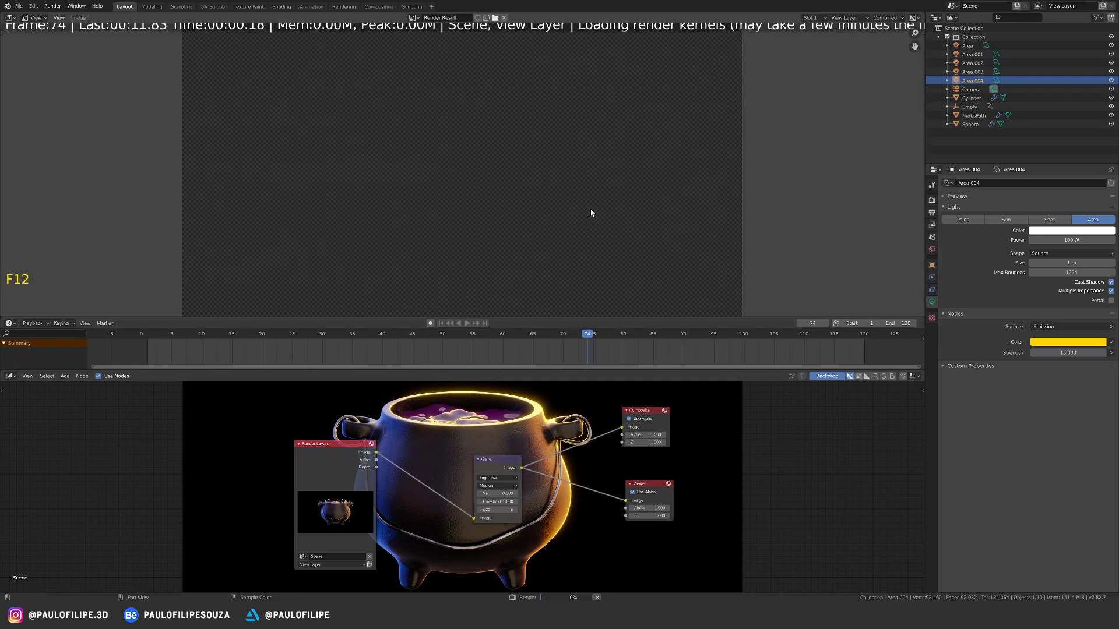